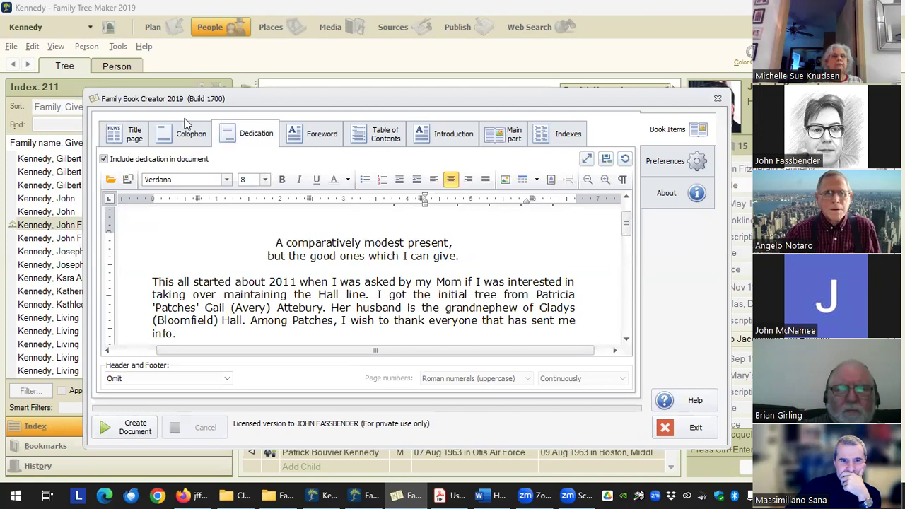
- Review the book's colophon, title page and dedication, and open the foreword
click(181, 138)
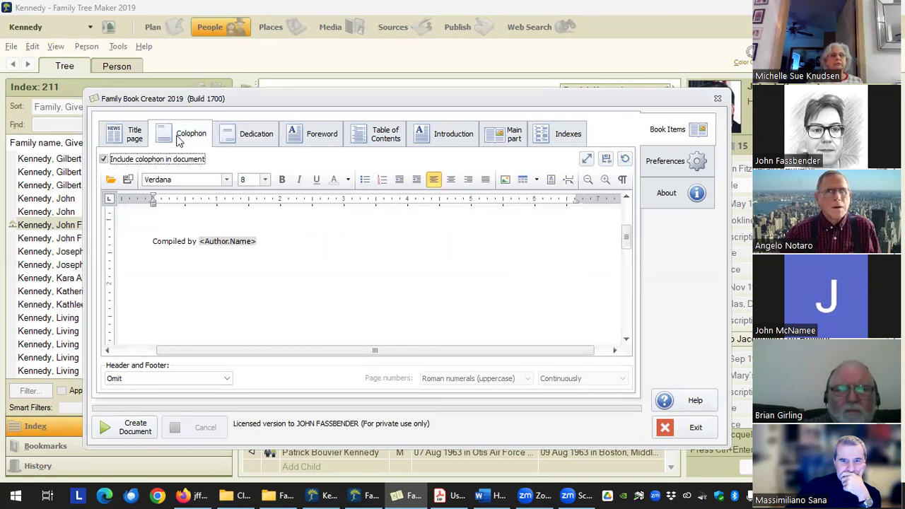
click(133, 134)
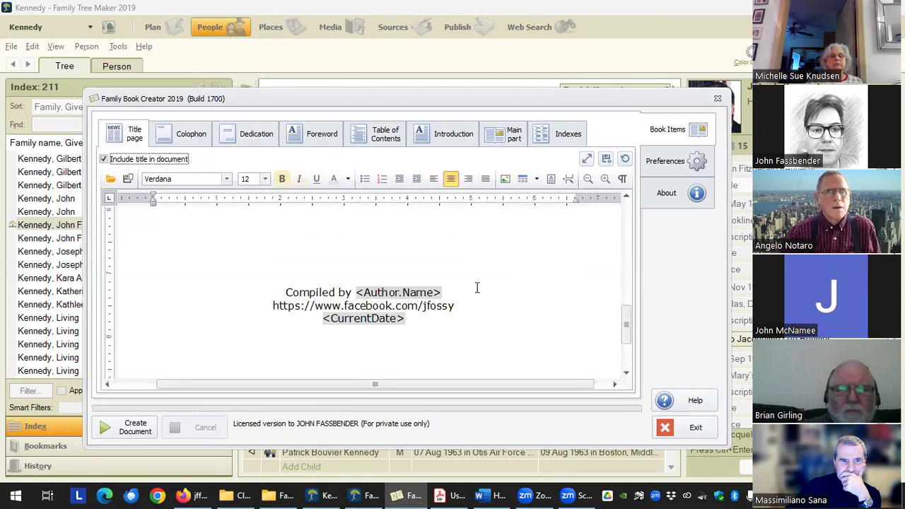
click(248, 133)
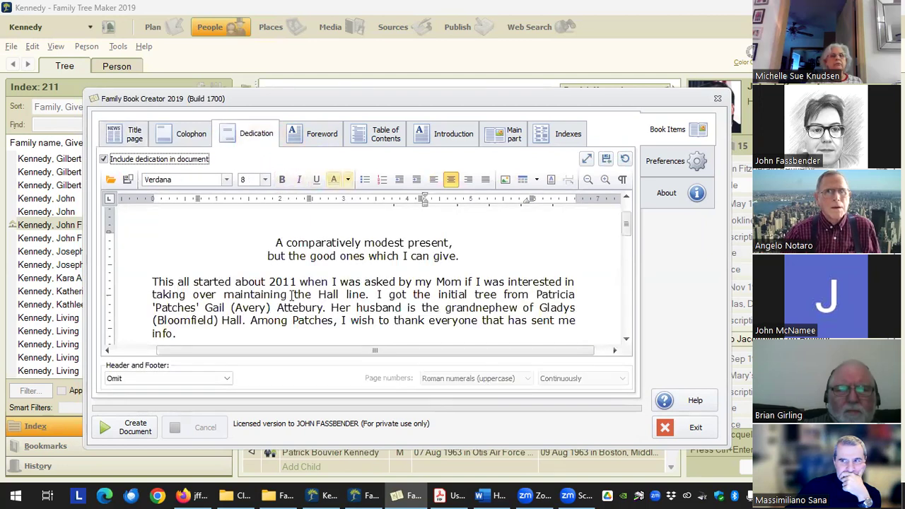
scroll(329, 294, up, 1)
click(324, 135)
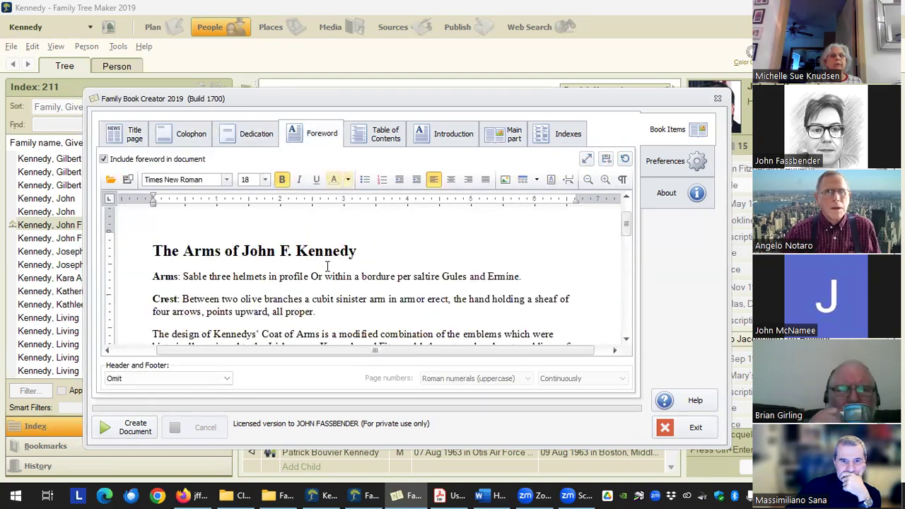
- Change the font of the foreword heading "The Arms of John F. Kennedy" to Stencil
drag(198, 267, 332, 267)
click(181, 267)
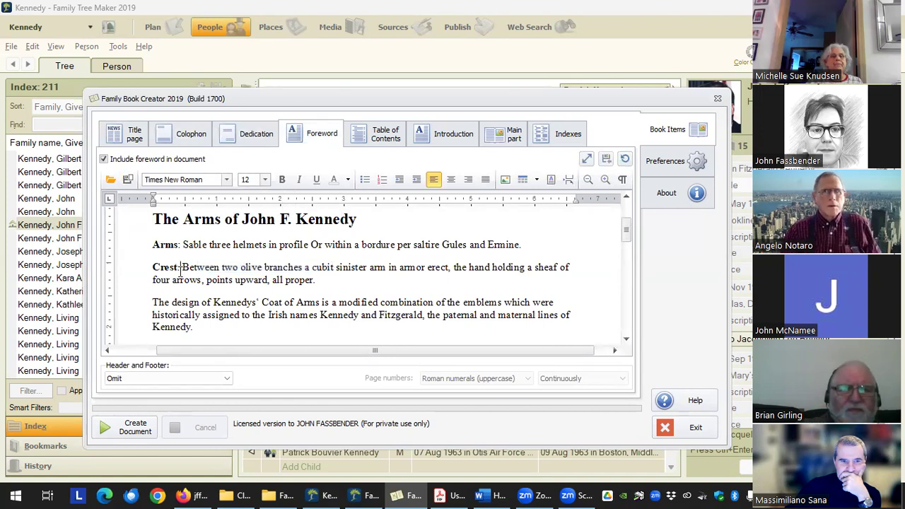
drag(153, 220, 357, 220)
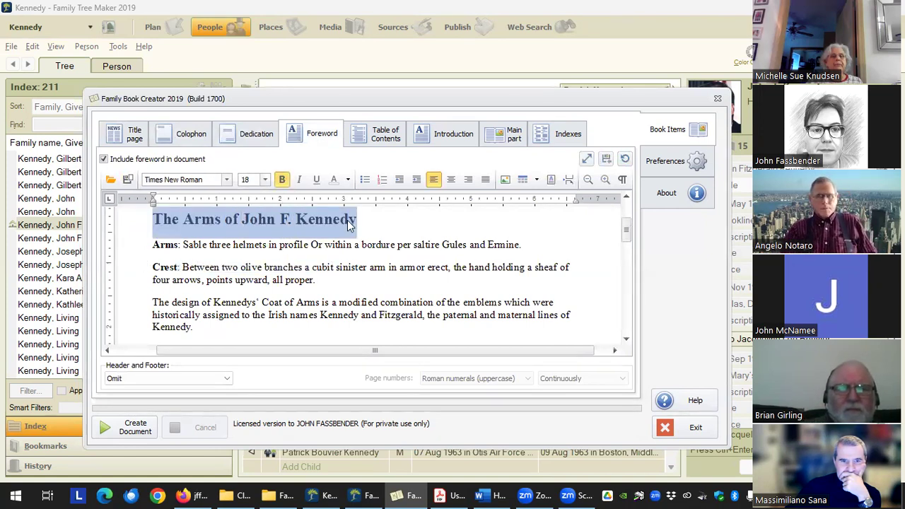
click(225, 181)
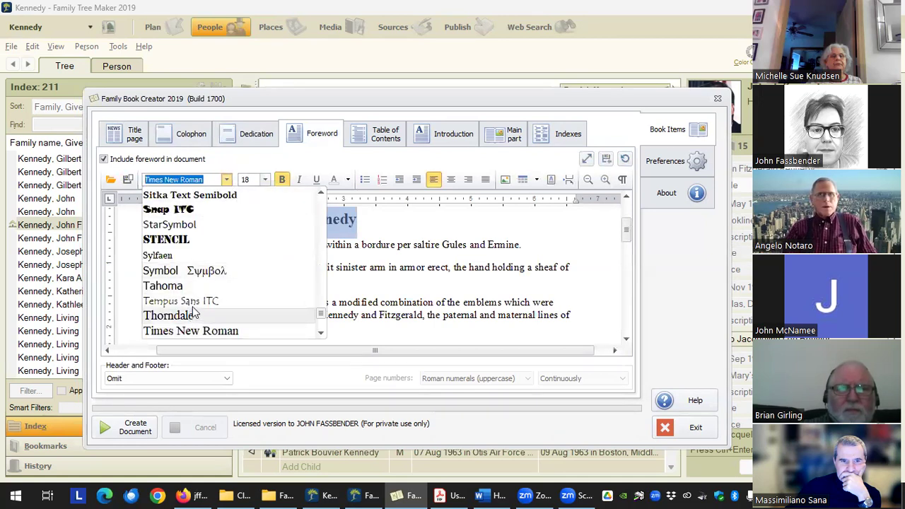
click(204, 240)
click(408, 243)
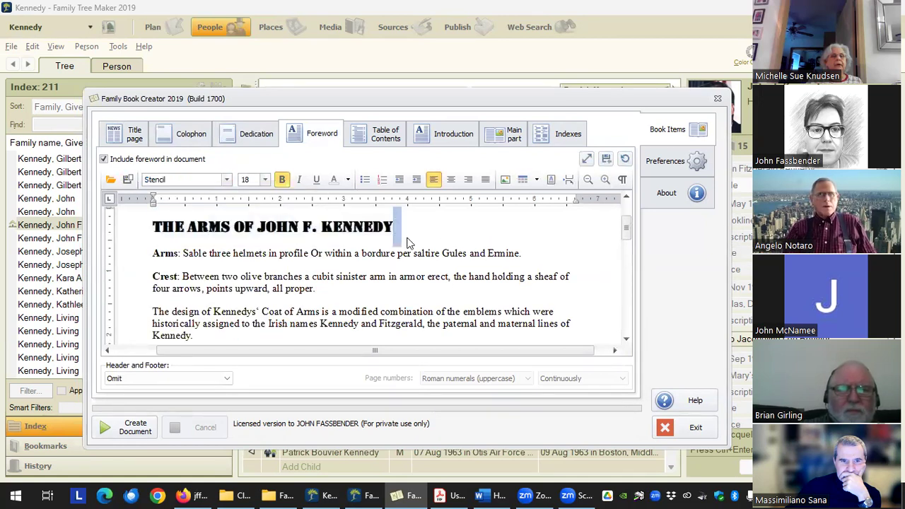
click(332, 250)
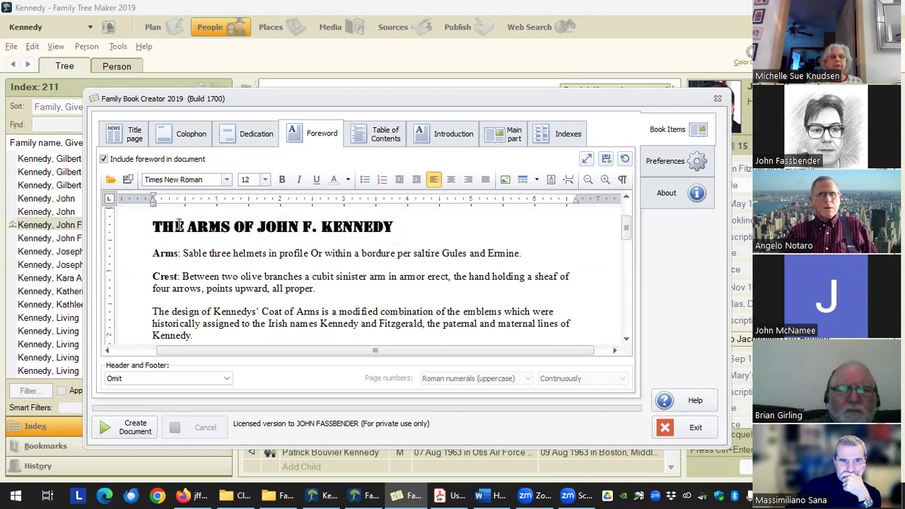
- Set the font size of the foreword heading to 14
drag(153, 226, 402, 226)
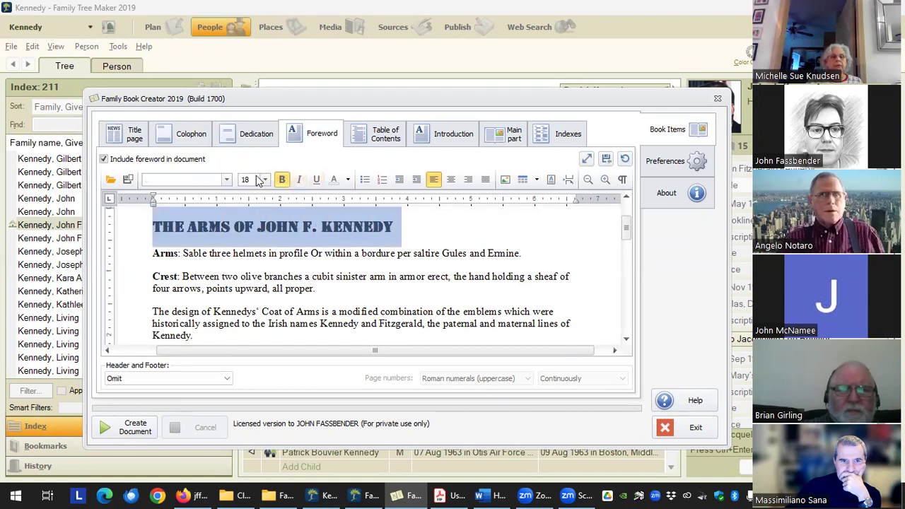
click(265, 180)
click(258, 239)
scroll(259, 239, down, 1)
scroll(283, 283, up, 3)
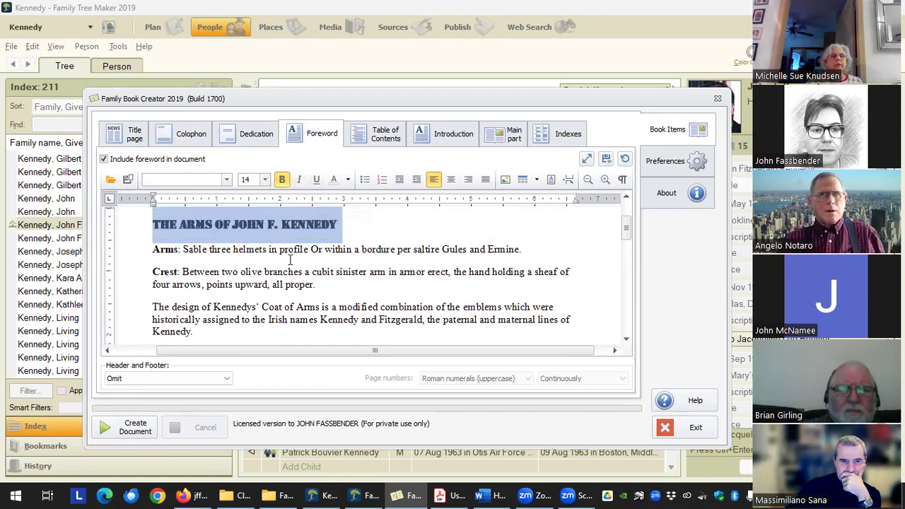
- Format the foreword heading as italic, underlined and not bold, with the standard dark red font colour
click(265, 180)
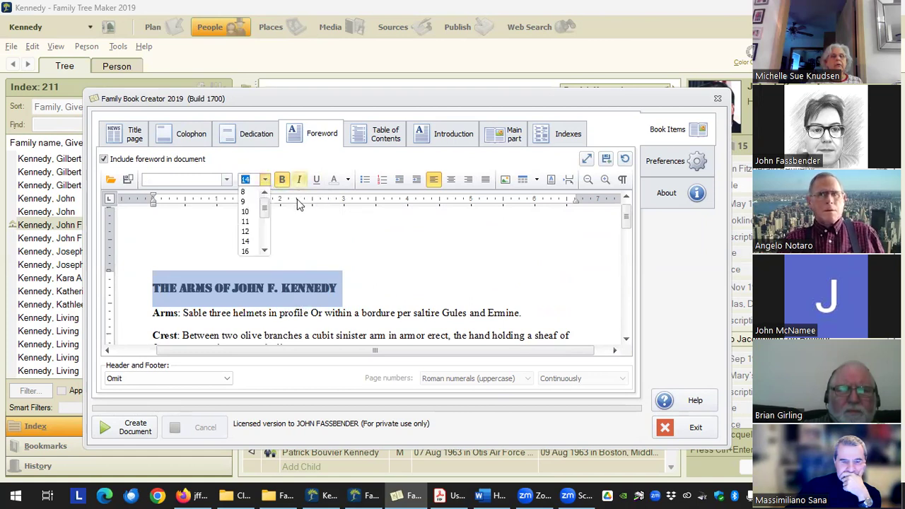
click(299, 180)
click(315, 180)
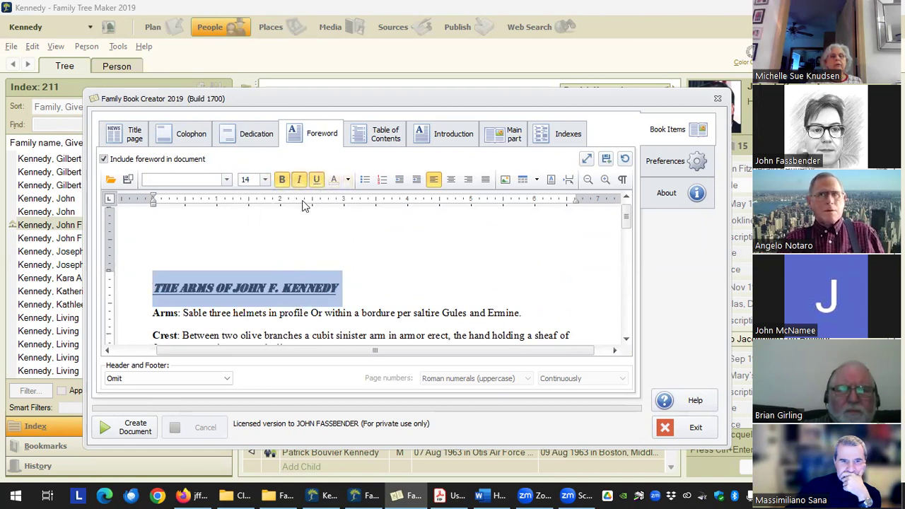
click(347, 180)
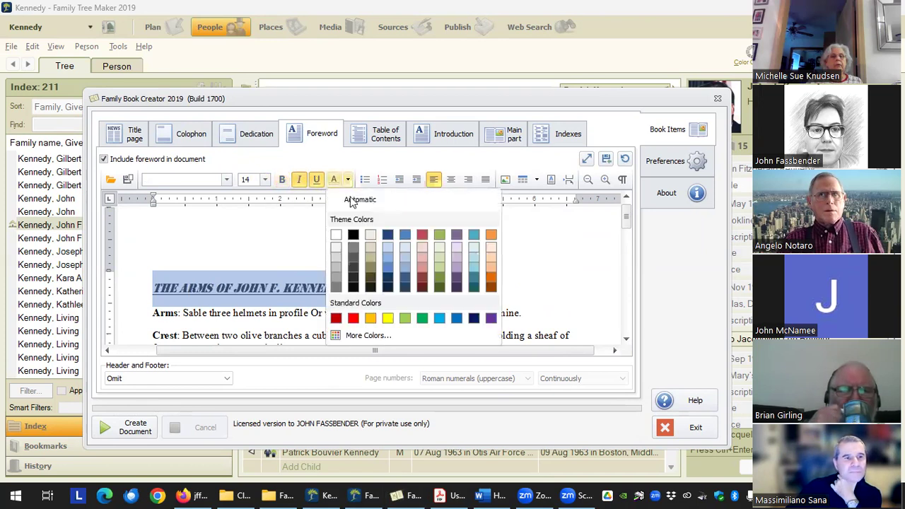
click(338, 318)
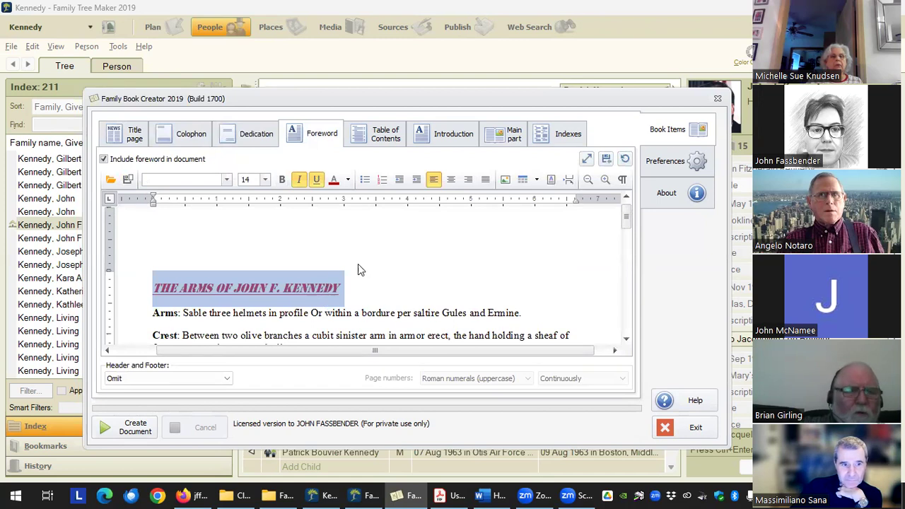
- Try bullets on the Arms, Crest and Coat of Arms design paragraphs, and replace them with a numbered list
scroll(354, 258, down, 1)
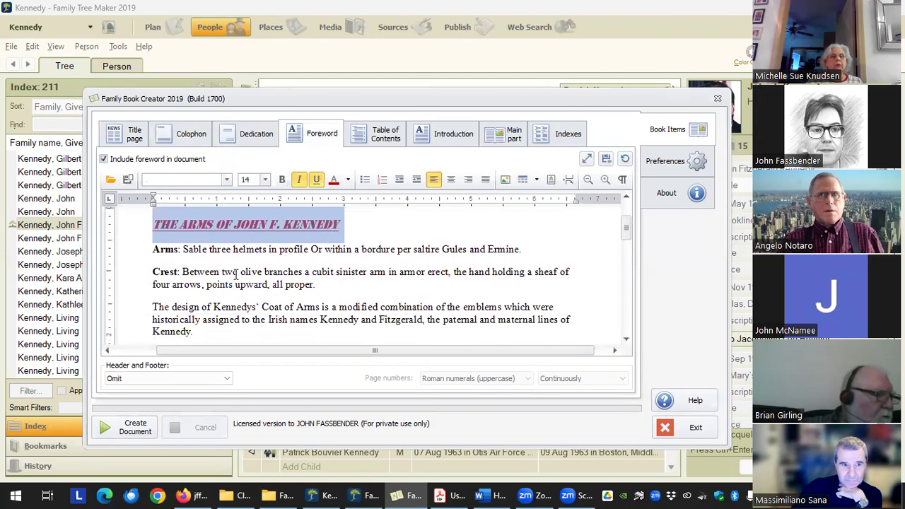
drag(141, 253, 258, 332)
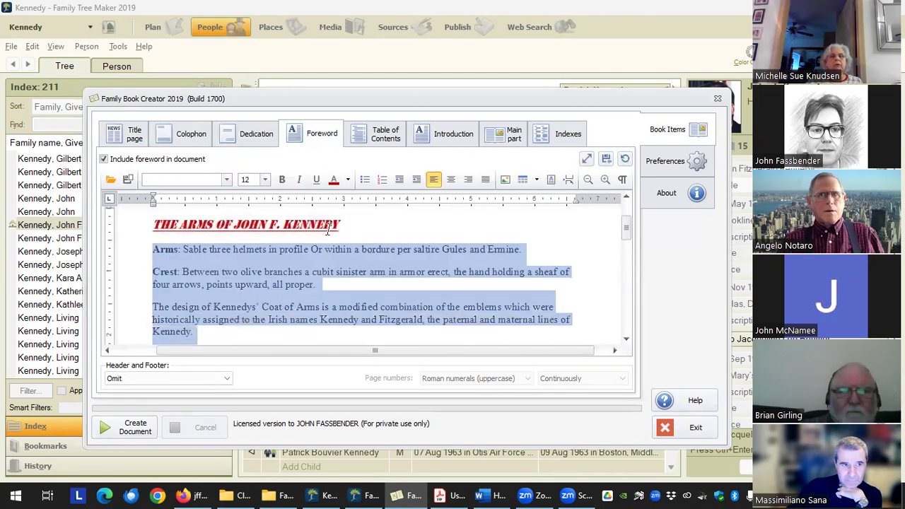
click(364, 180)
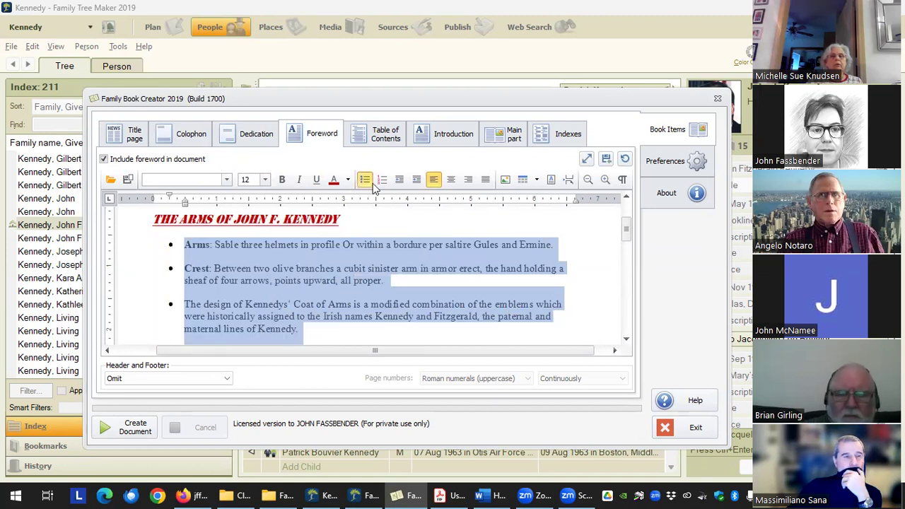
click(365, 179)
click(382, 180)
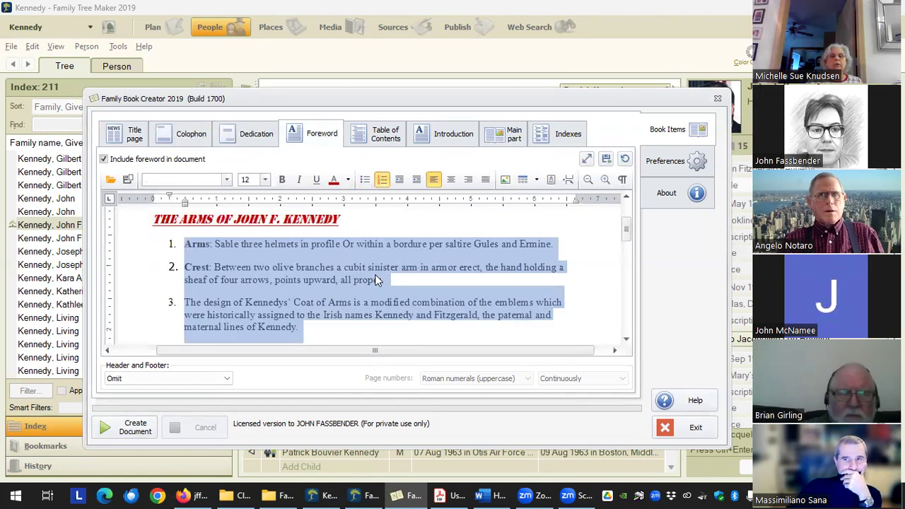
click(384, 184)
click(382, 183)
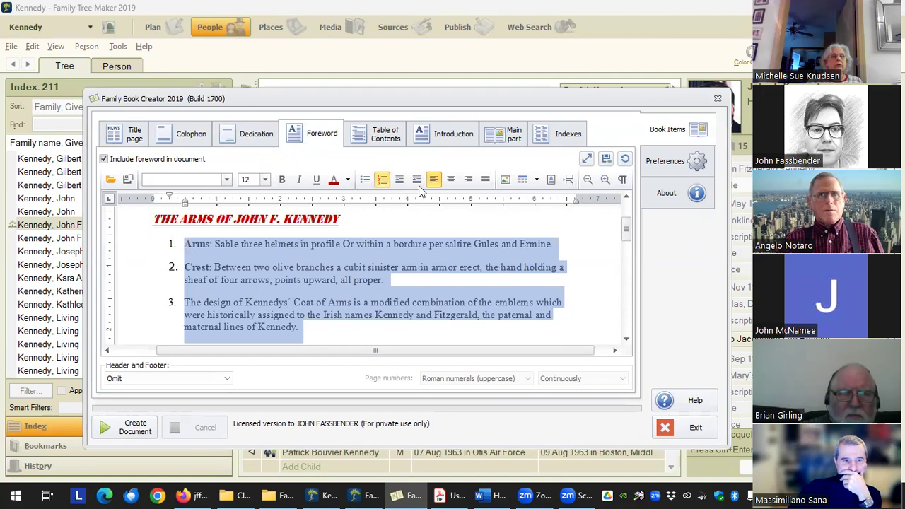
- Try decreasing and increasing the numbered list's indent, leaving its text indented about 1.25 inches
click(400, 181)
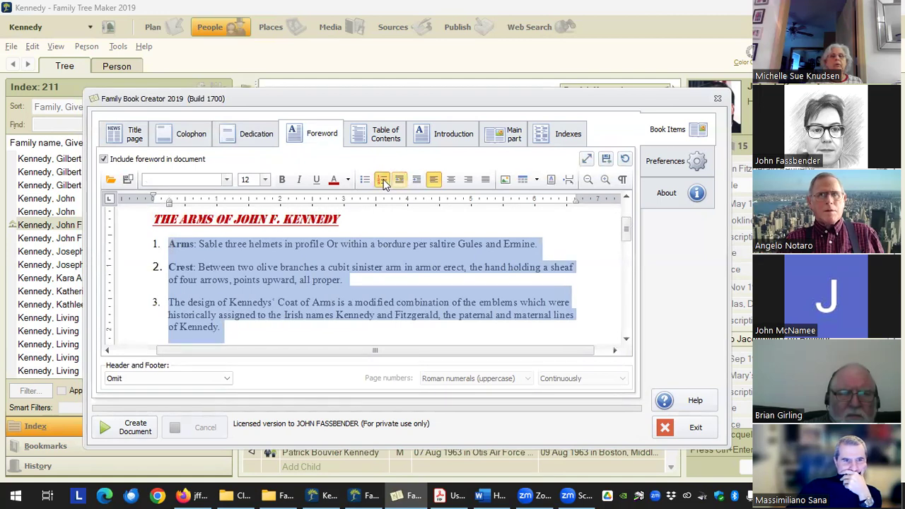
click(417, 182)
click(417, 181)
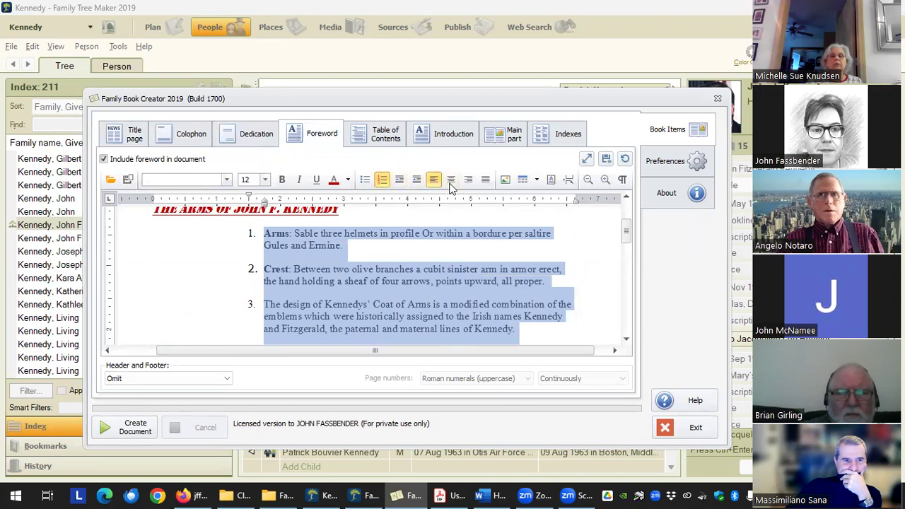
click(410, 181)
- Try centre, right and left alignment on the numbered list, and settle on justified alignment
click(454, 181)
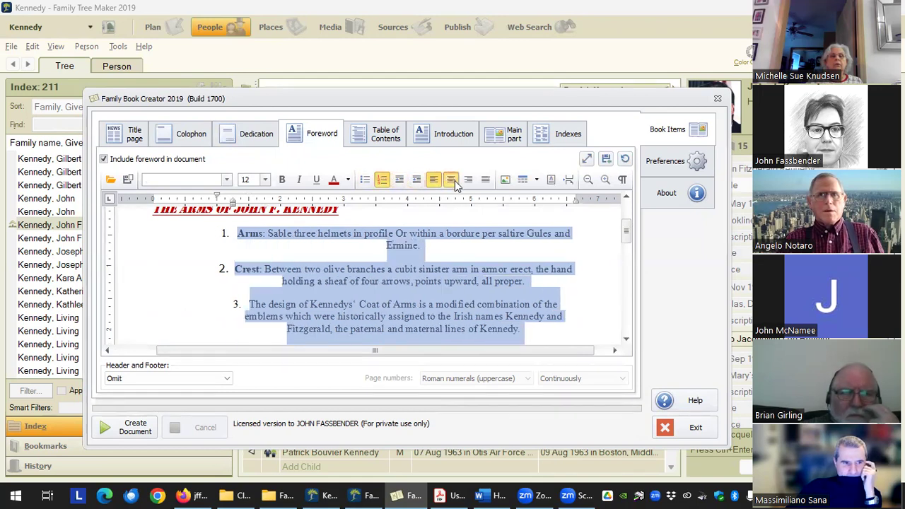
click(469, 180)
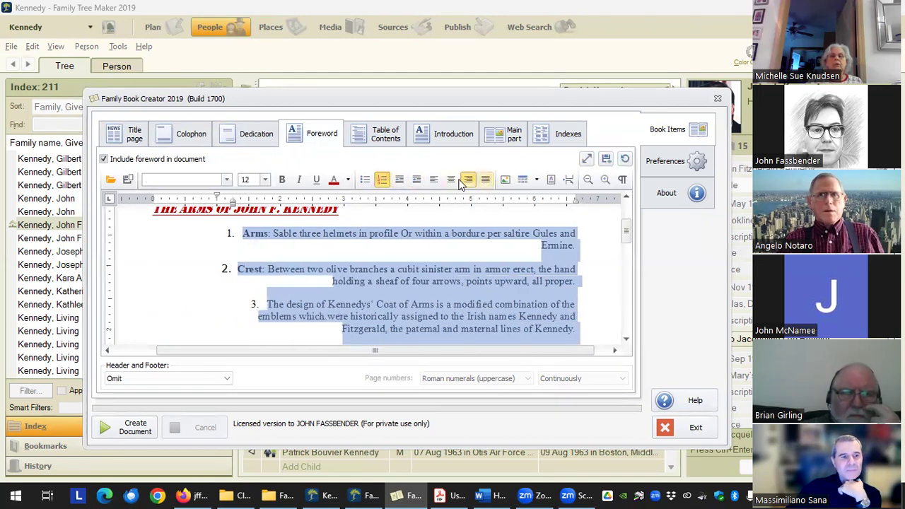
click(434, 180)
click(469, 181)
click(485, 179)
scroll(460, 283, down, 3)
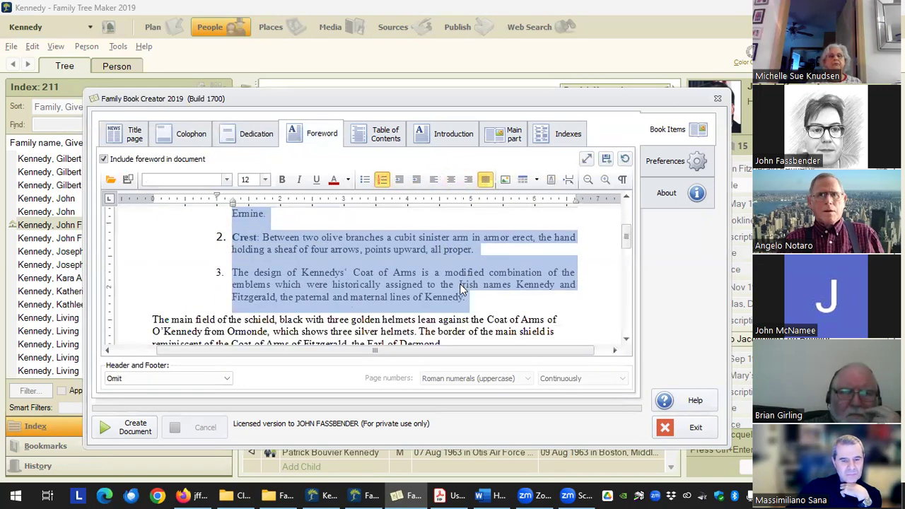
scroll(460, 284, up, 3)
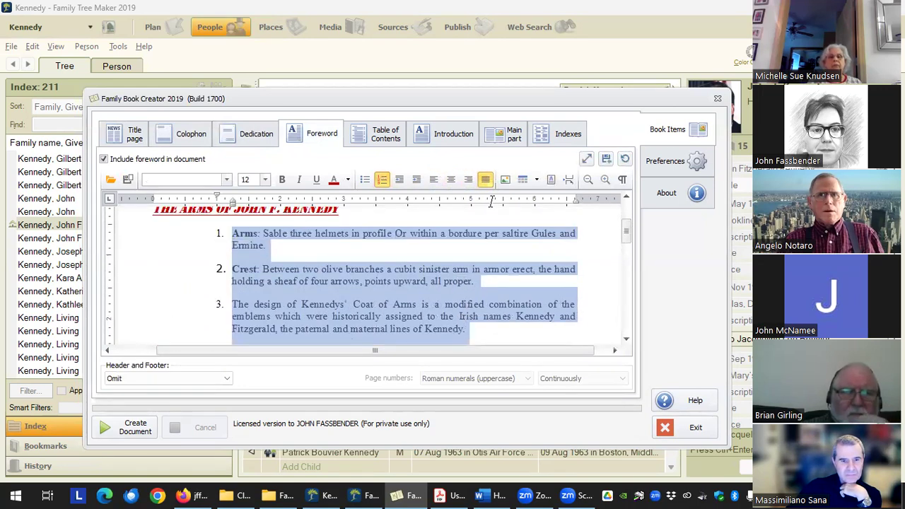
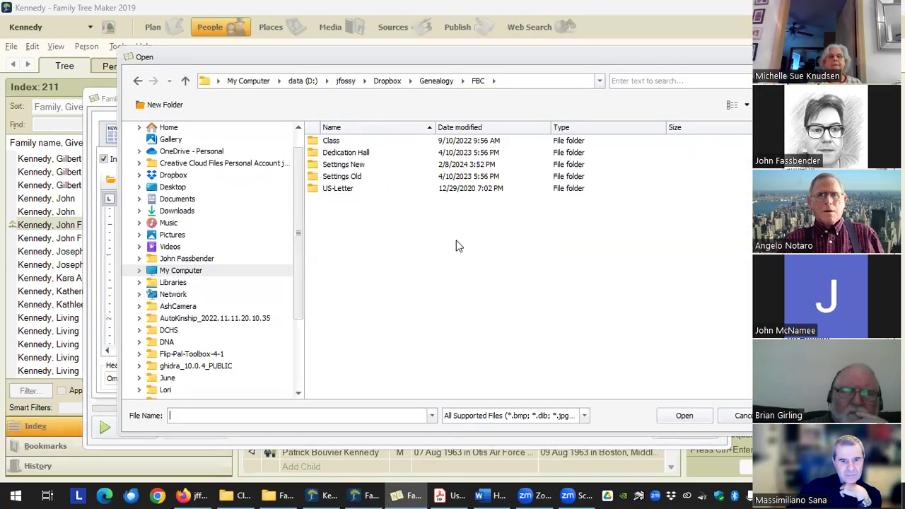
- Insert the picture "Best Visual of a Family Tree.jpg" from the Dropbox Genealogy folder in place of the selected list
click(436, 80)
scroll(435, 351, down, 3)
scroll(435, 357, down, 10)
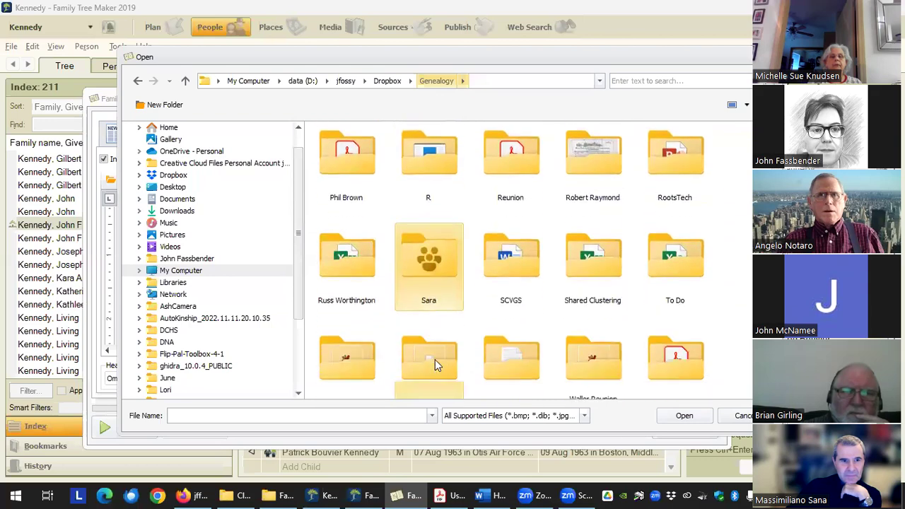
scroll(433, 365, up, 3)
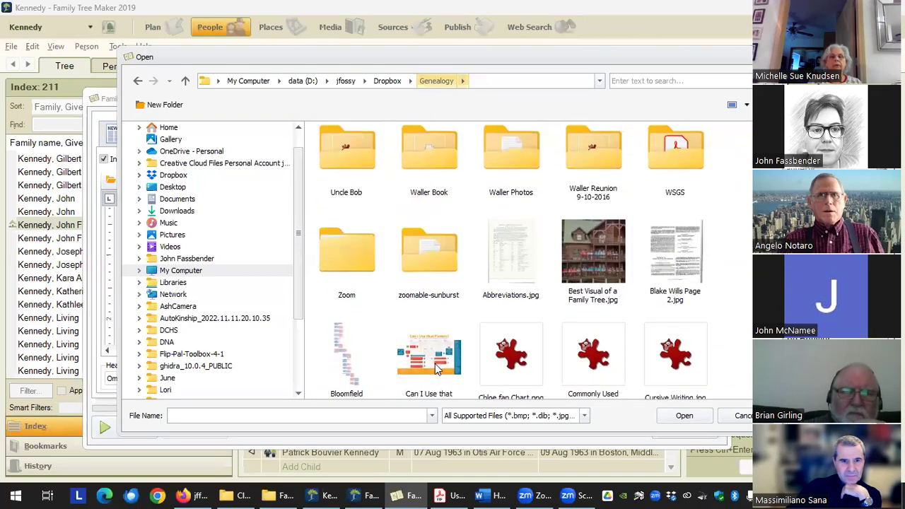
click(587, 262)
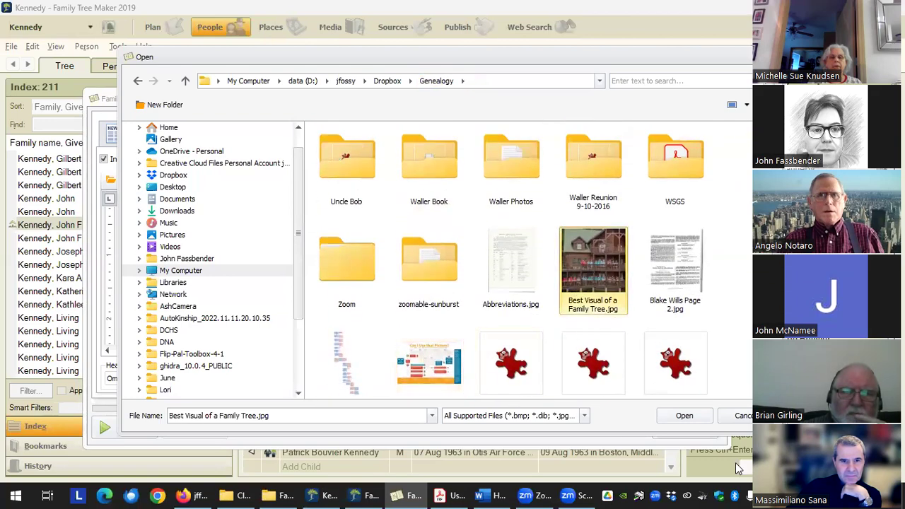
click(684, 416)
- Shrink the inserted family picture in the foreword to about 4.1 inches wide
scroll(479, 287, down, 3)
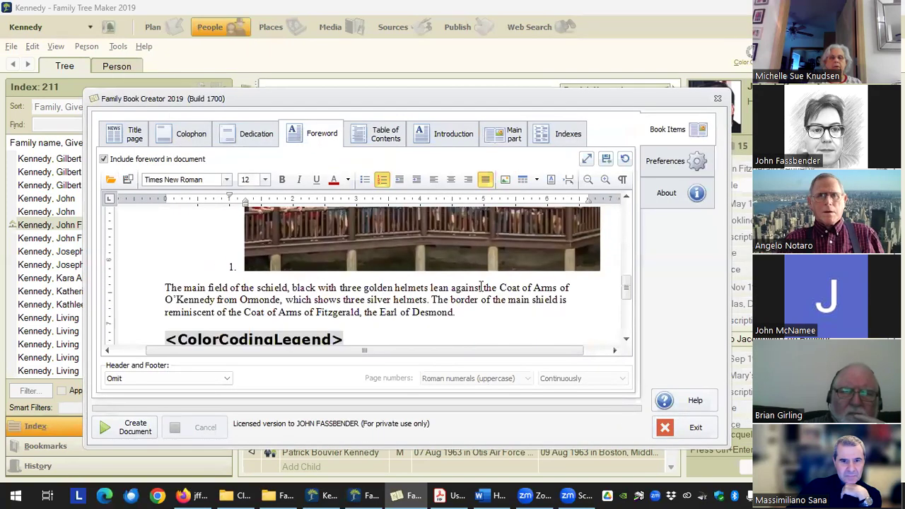
scroll(480, 288, up, 5)
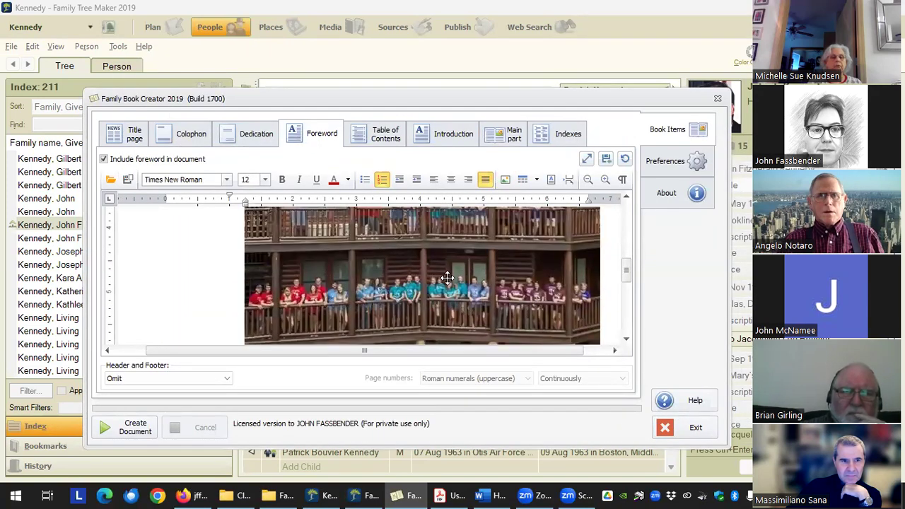
scroll(447, 277, down, 1)
click(387, 287)
drag(247, 332, 390, 240)
scroll(418, 260, up, 3)
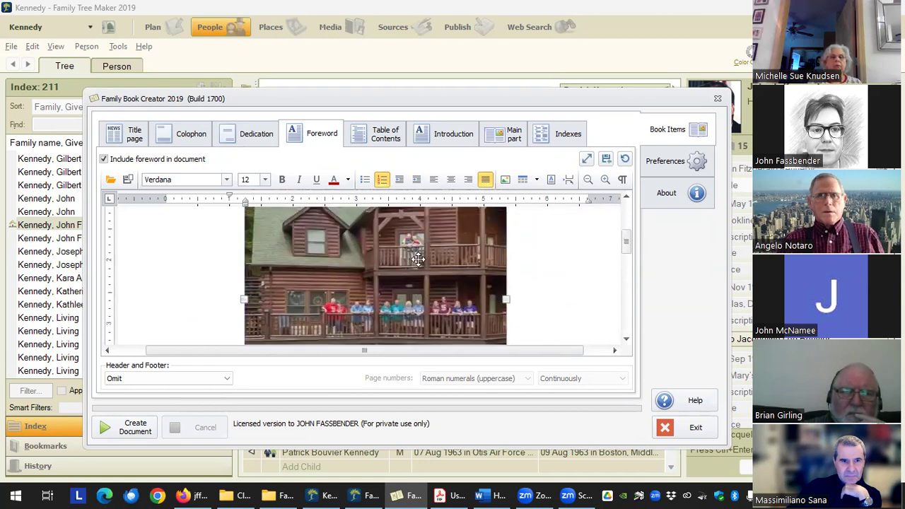
click(524, 180)
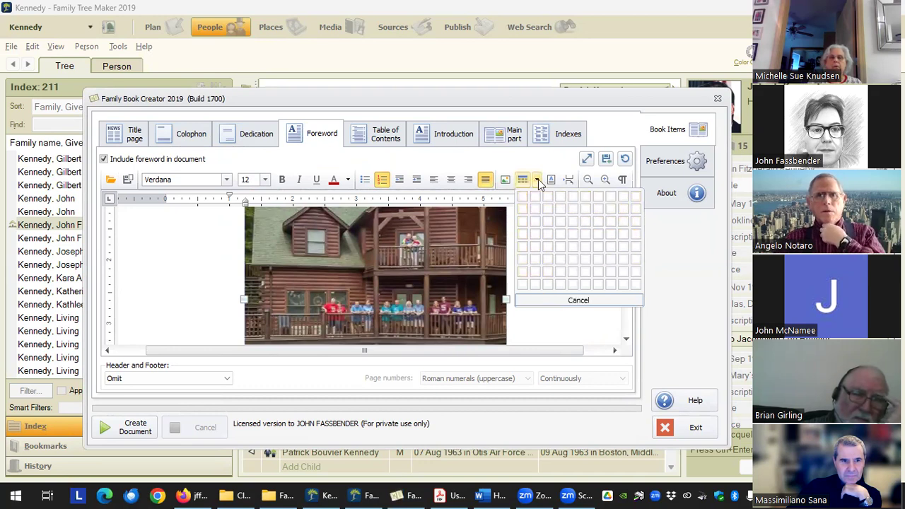
click(559, 172)
scroll(527, 265, up, 3)
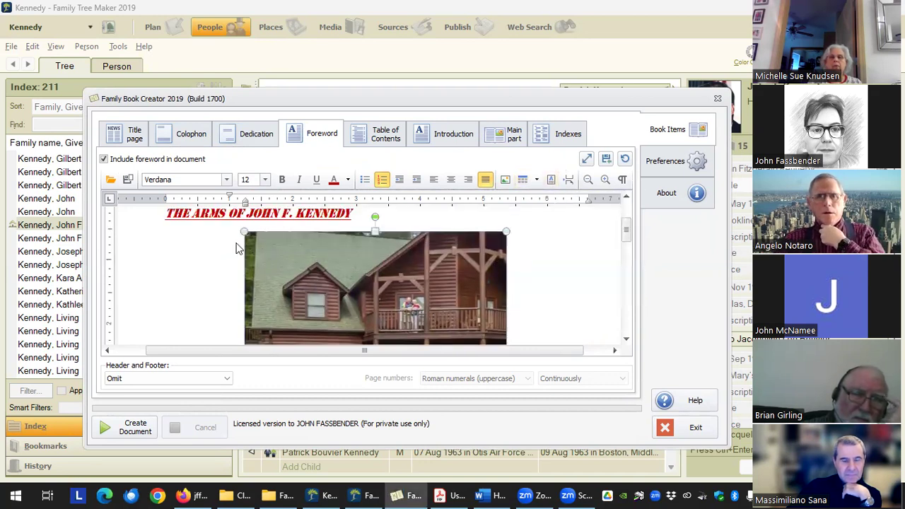
- Insert a text box reading "Family Gathering" at the foreword's heading and size it to fit its single line of text
click(362, 213)
click(552, 180)
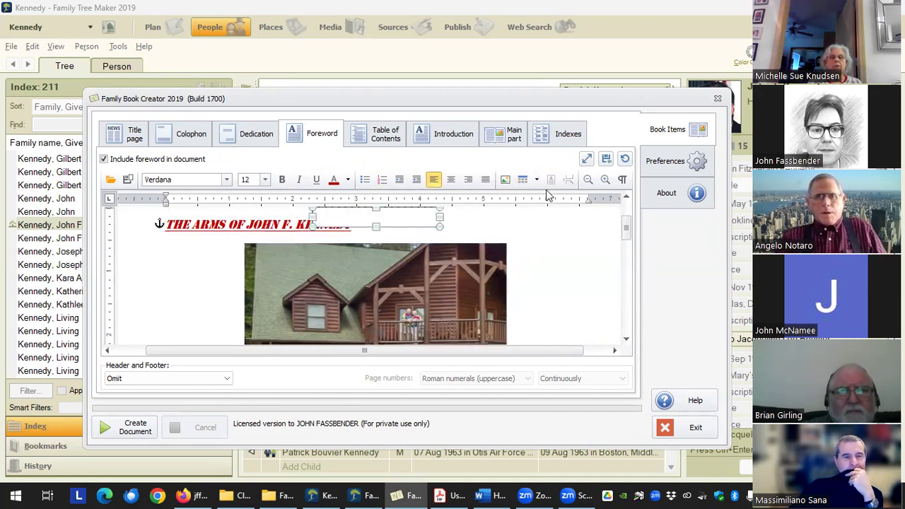
drag(440, 227, 444, 244)
click(376, 233)
text(Fa)
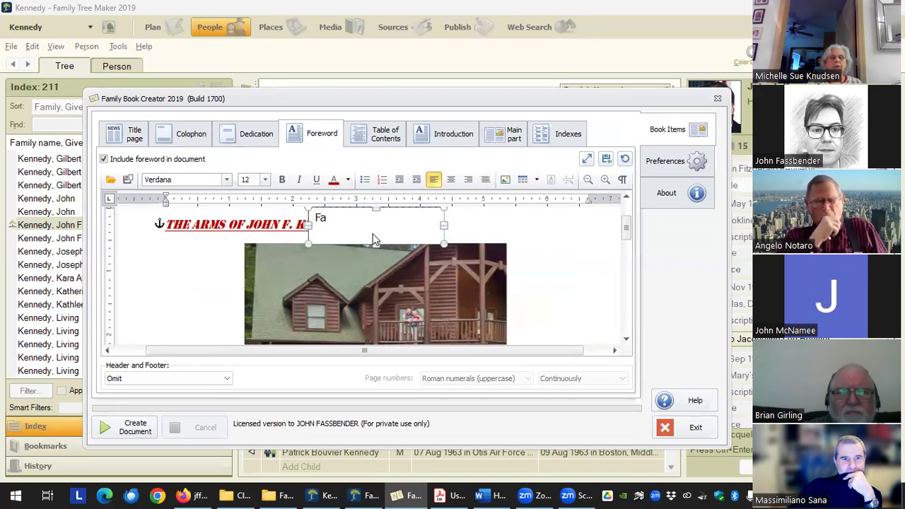
text(mily Gathering)
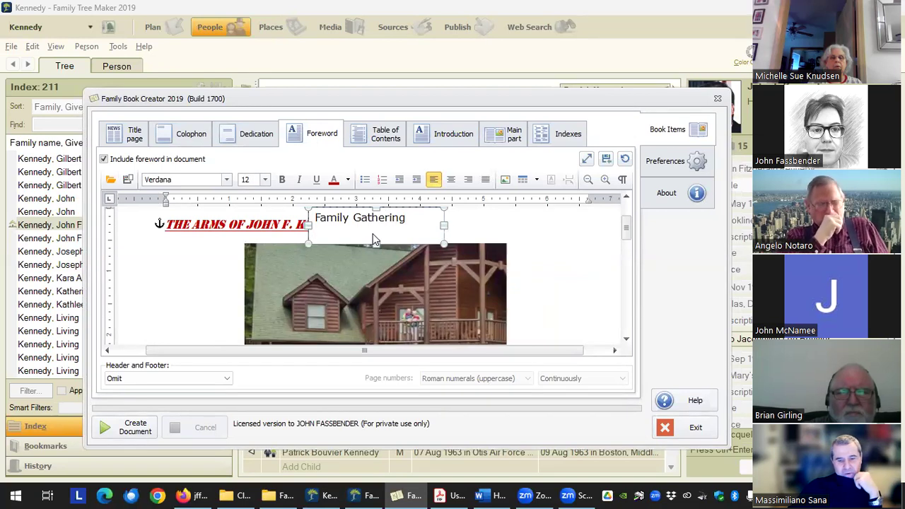
drag(378, 243, 375, 229)
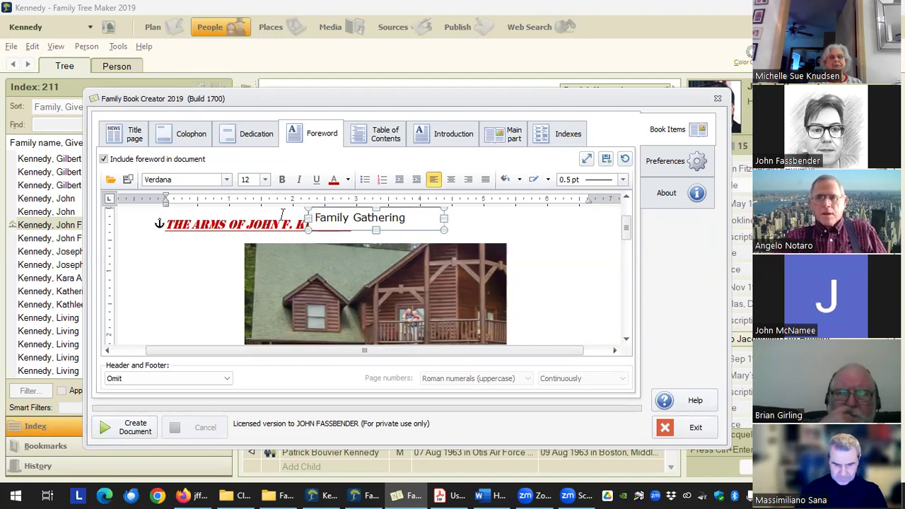
- Move the "Family Gathering" text box onto the roof area of the family picture and give it a 3 pt outline
drag(313, 216, 290, 301)
scroll(579, 275, down, 1)
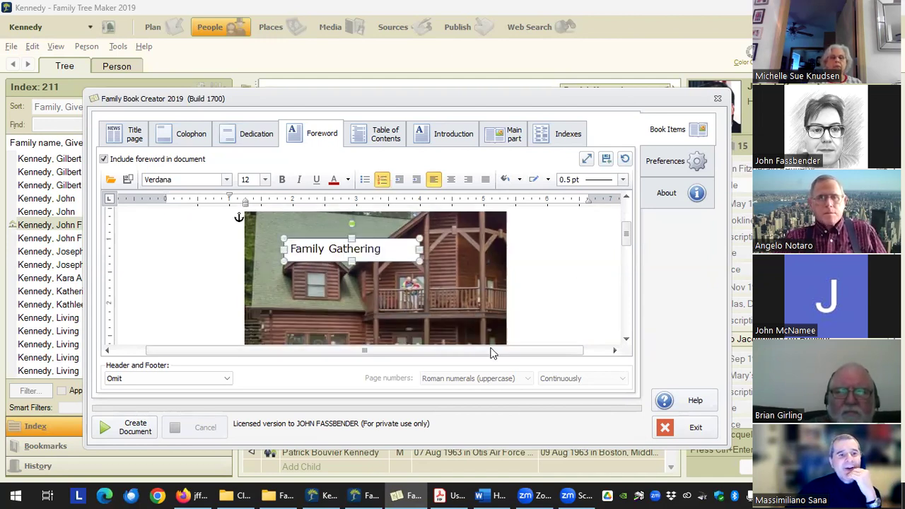
click(622, 180)
click(601, 303)
scroll(548, 299, down, 3)
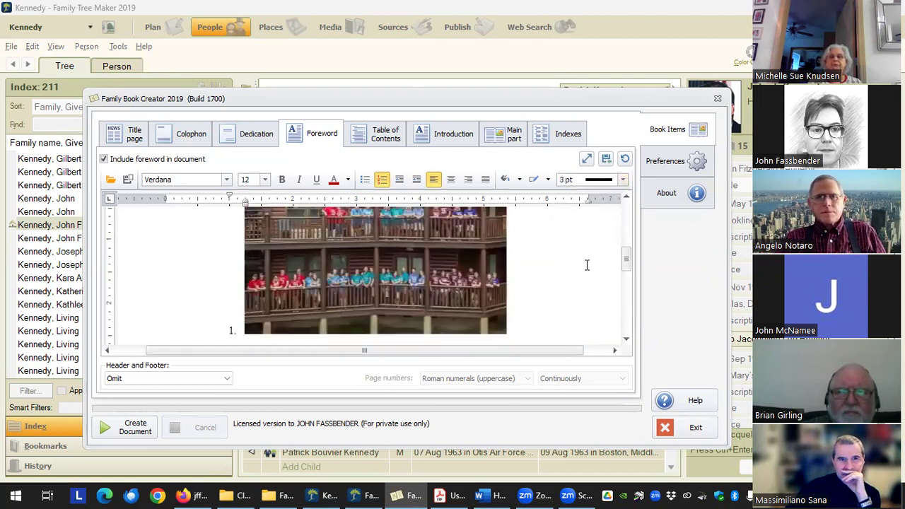
scroll(581, 269, up, 3)
click(578, 213)
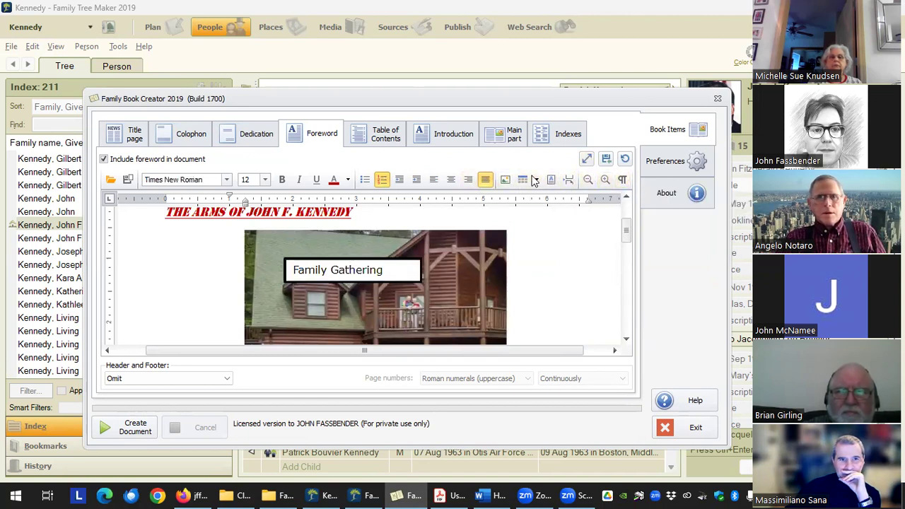
- Open the foreword in the full-size text editor and insert a next-page section break before the paragraph "The main field of the schield"
click(586, 160)
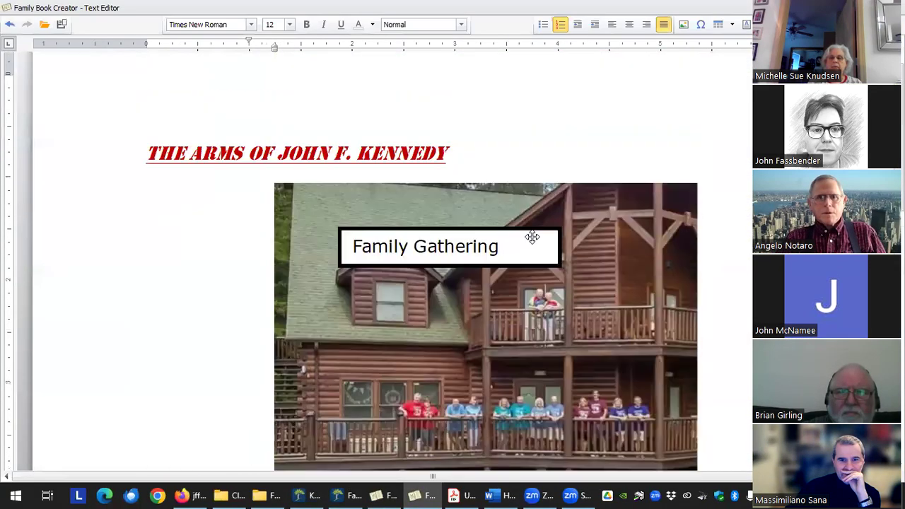
scroll(485, 229, down, 8)
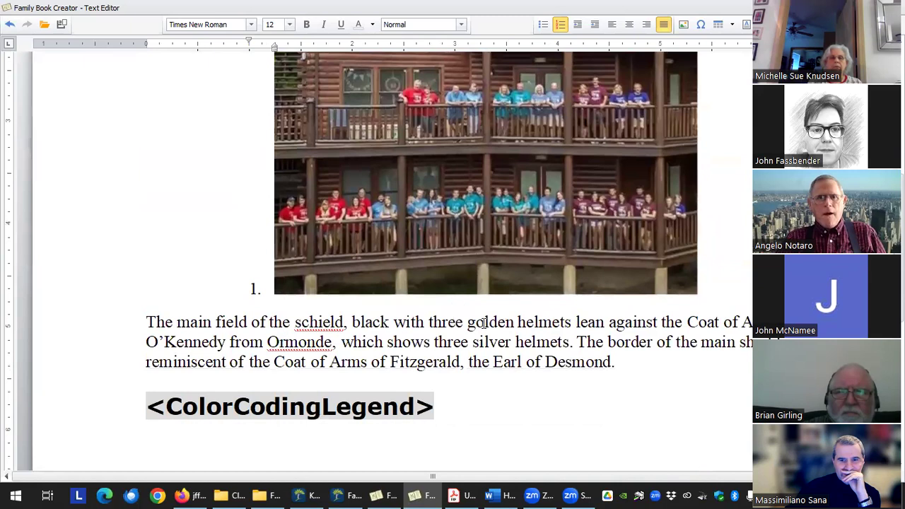
click(550, 329)
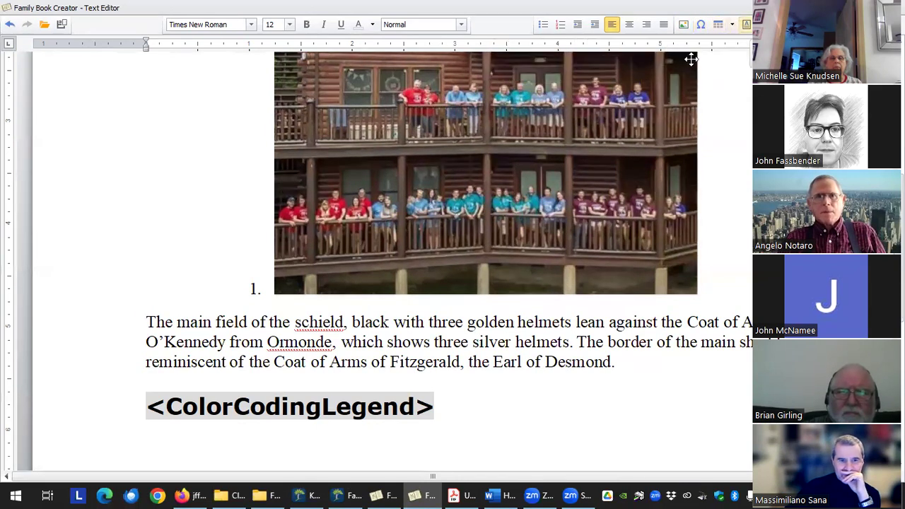
click(746, 24)
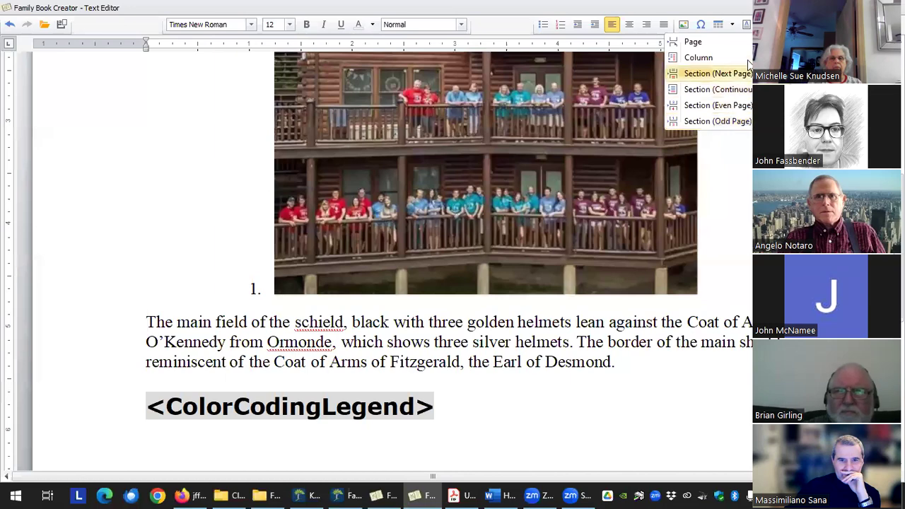
click(739, 74)
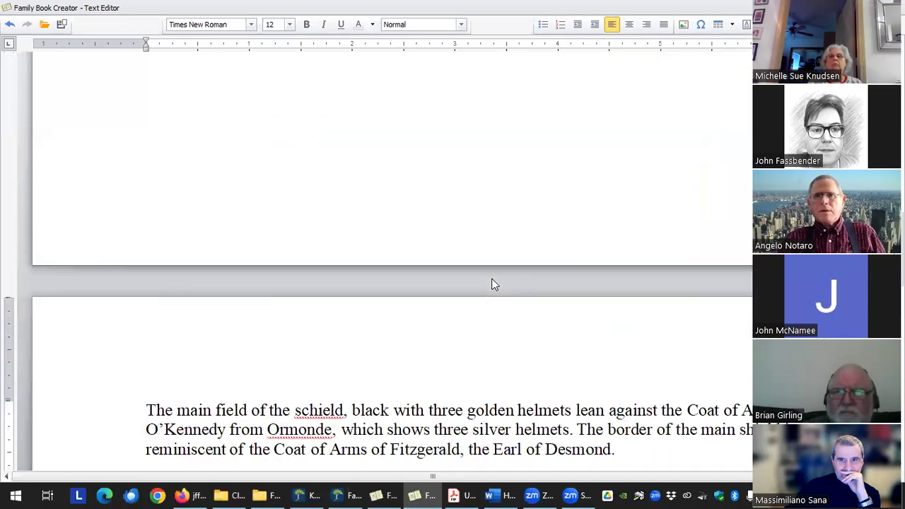
scroll(491, 283, up, 10)
scroll(492, 283, down, 10)
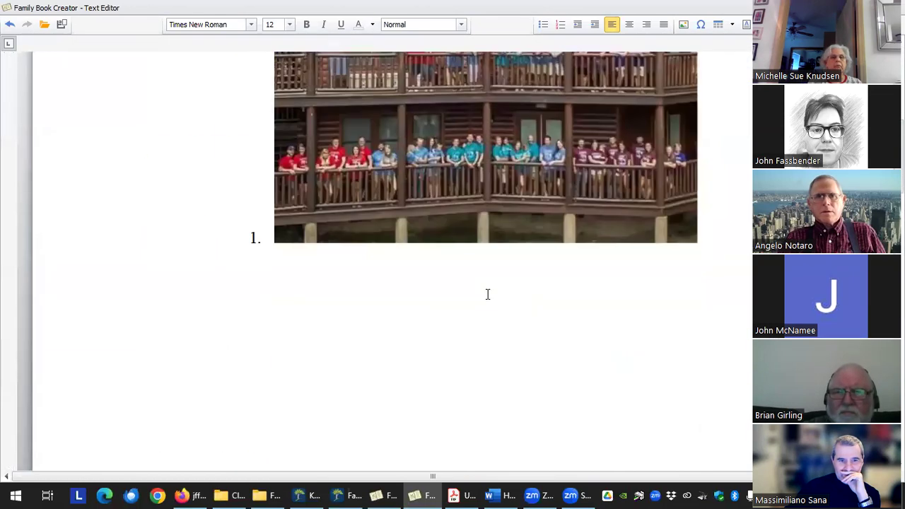
scroll(505, 295, up, 10)
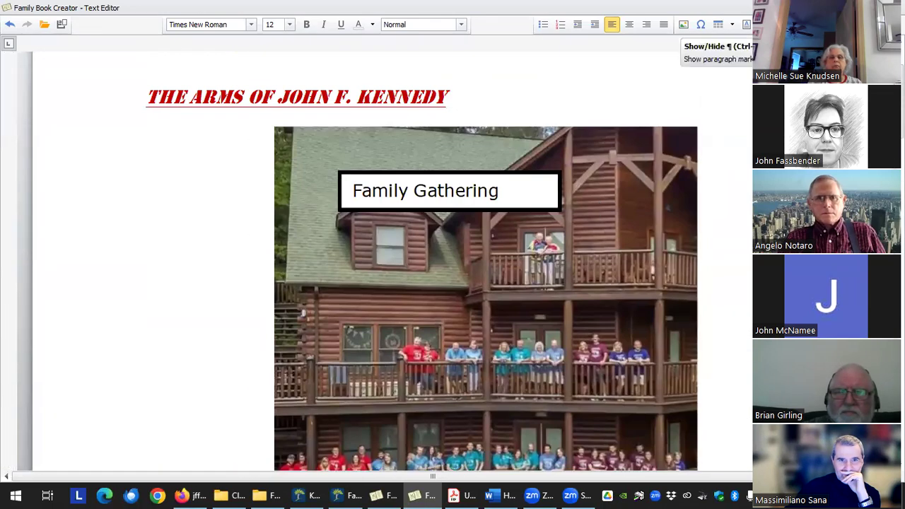
- Show the paragraph marks and examine the formatting marks around the heading, text box, picture and section break
key(ctrl+shift+8)
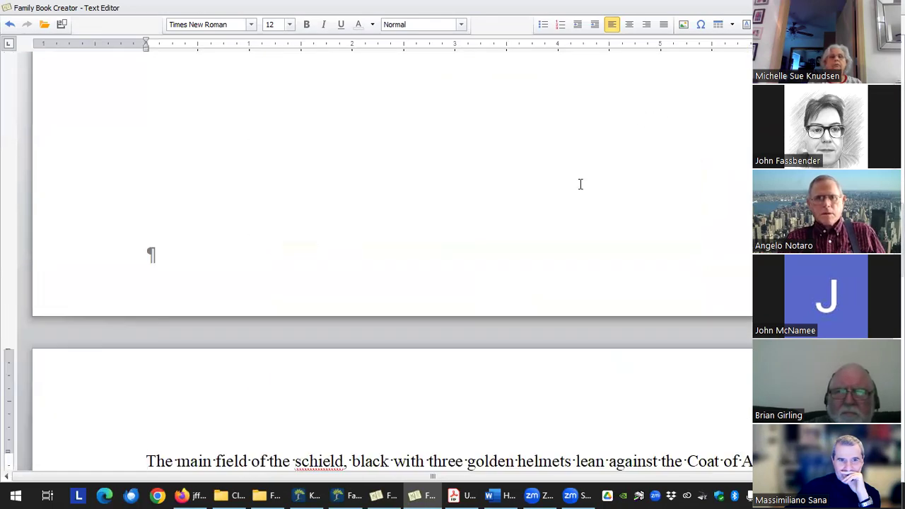
scroll(580, 188, up, 6)
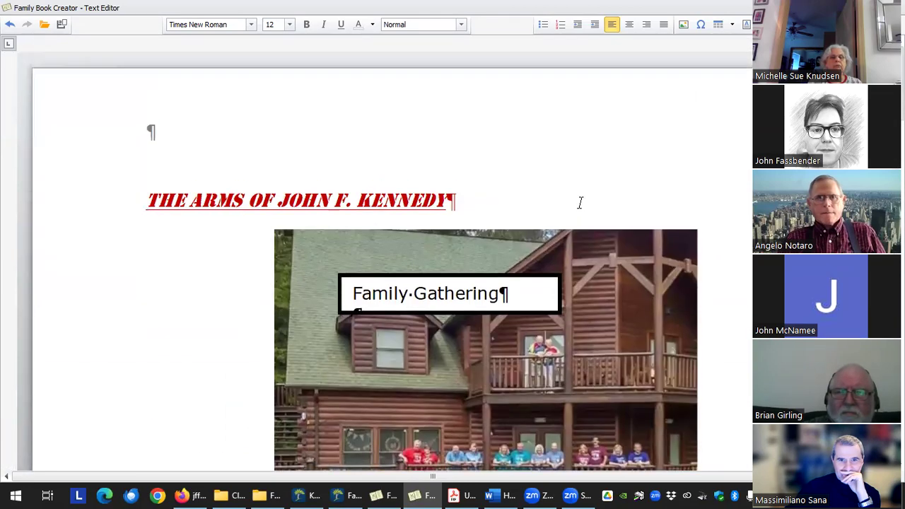
scroll(581, 206, down, 10)
scroll(584, 214, up, 8)
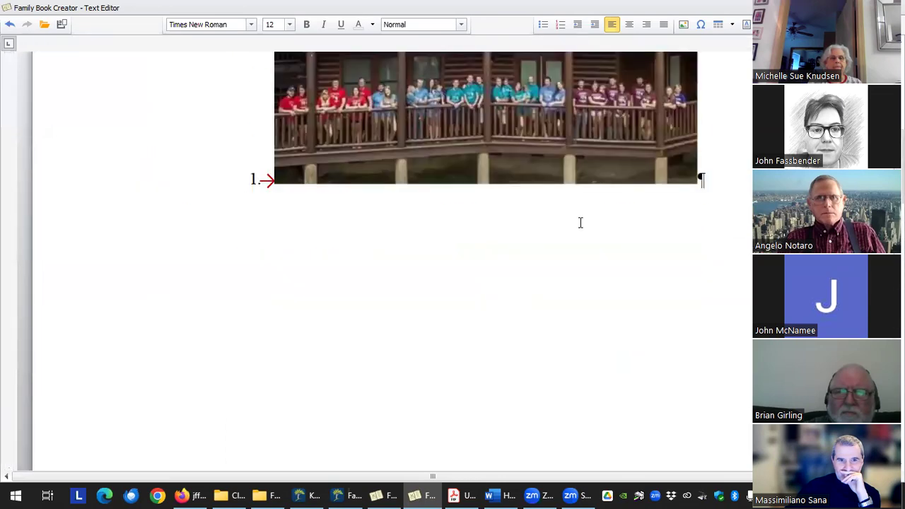
scroll(580, 223, up, 3)
scroll(421, 319, up, 1)
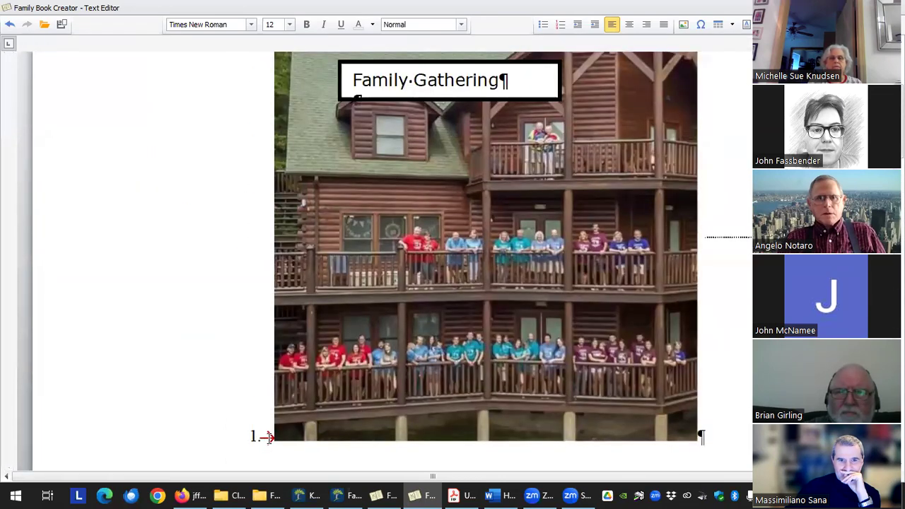
scroll(375, 424, down, 1)
scroll(668, 374, up, 1)
scroll(344, 72, up, 2)
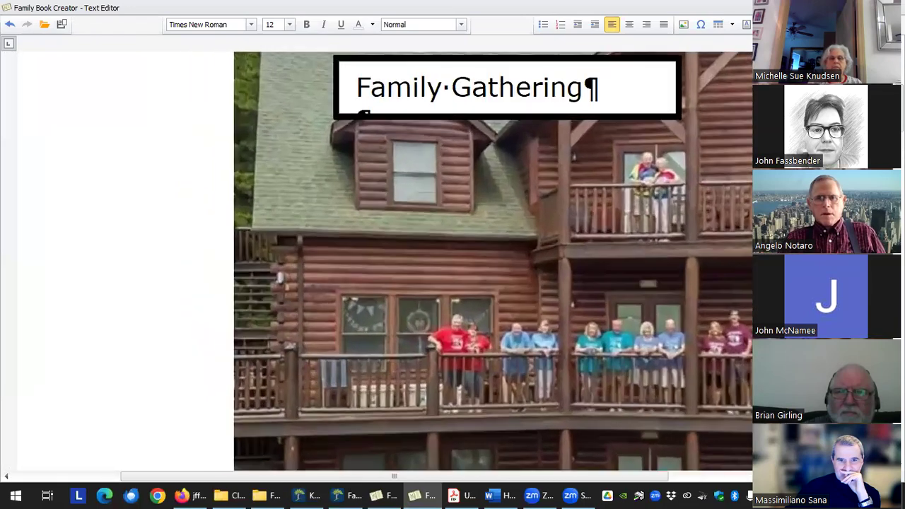
- Delete the family picture from the numbered list item in the foreword and check the remaining layout
scroll(493, 262, down, 5)
click(657, 322)
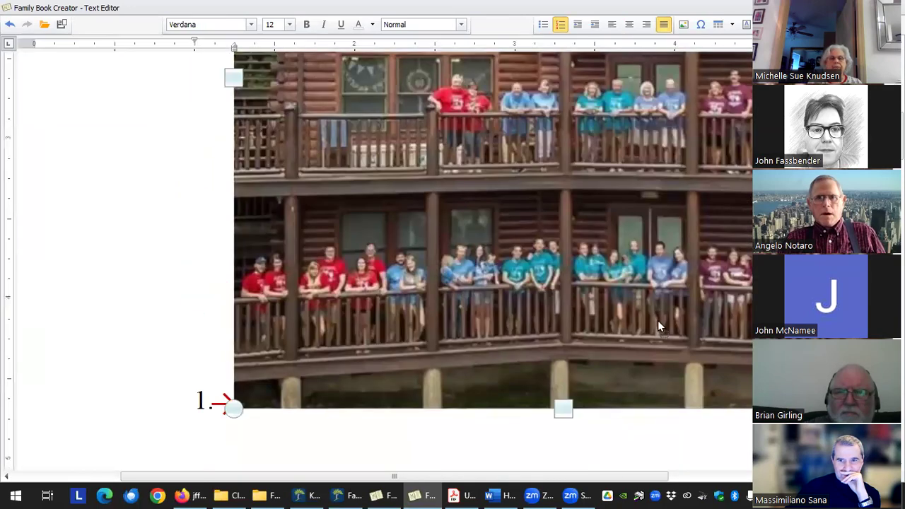
key(Delete)
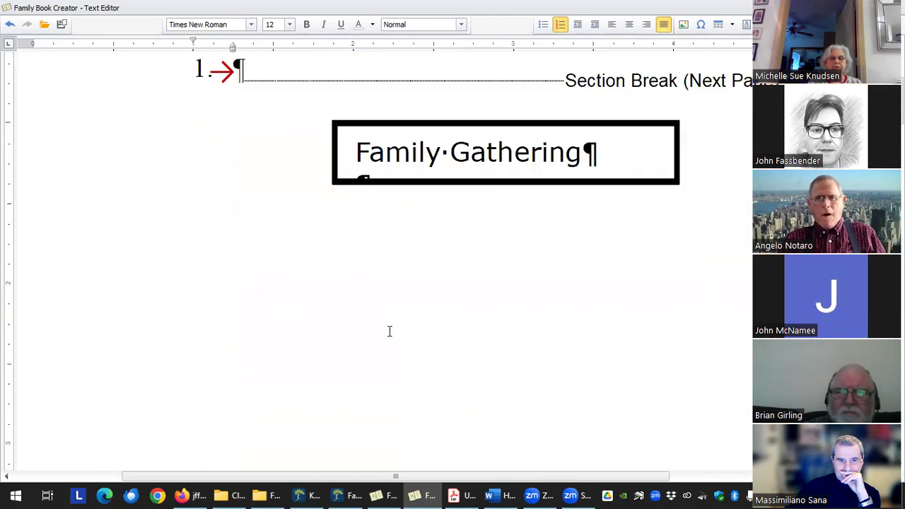
scroll(590, 223, up, 5)
scroll(586, 228, down, 2)
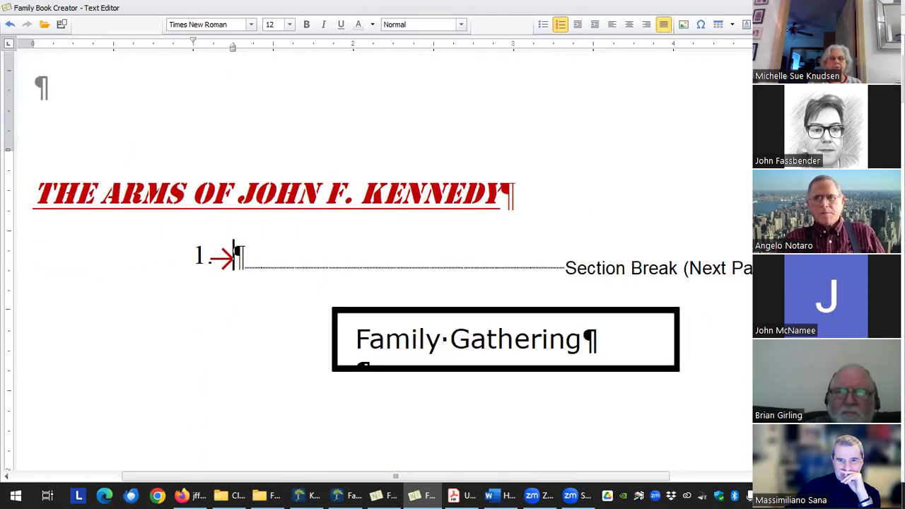
scroll(556, 279, down, 5)
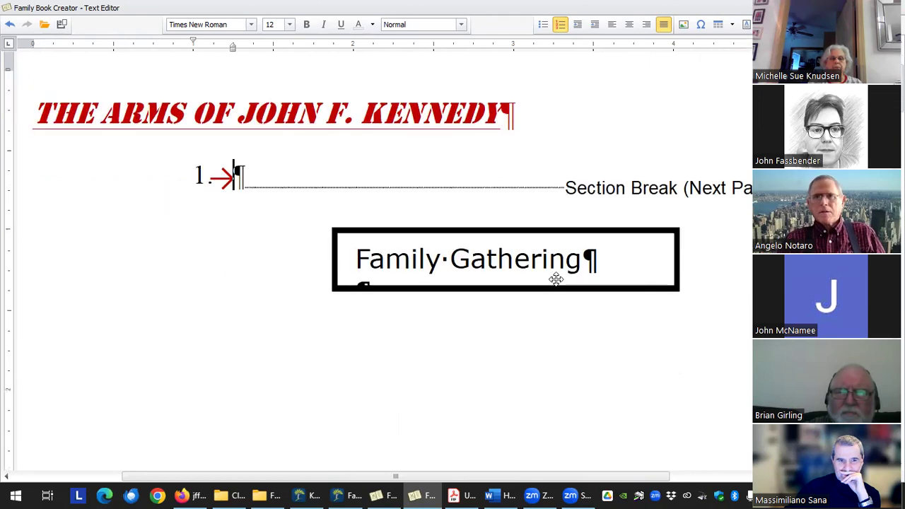
scroll(551, 290, down, 5)
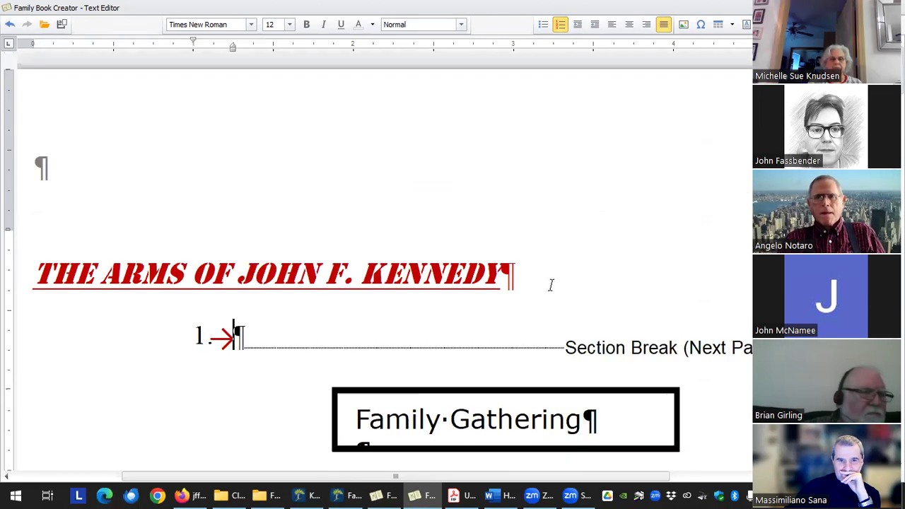
scroll(530, 313, up, 1)
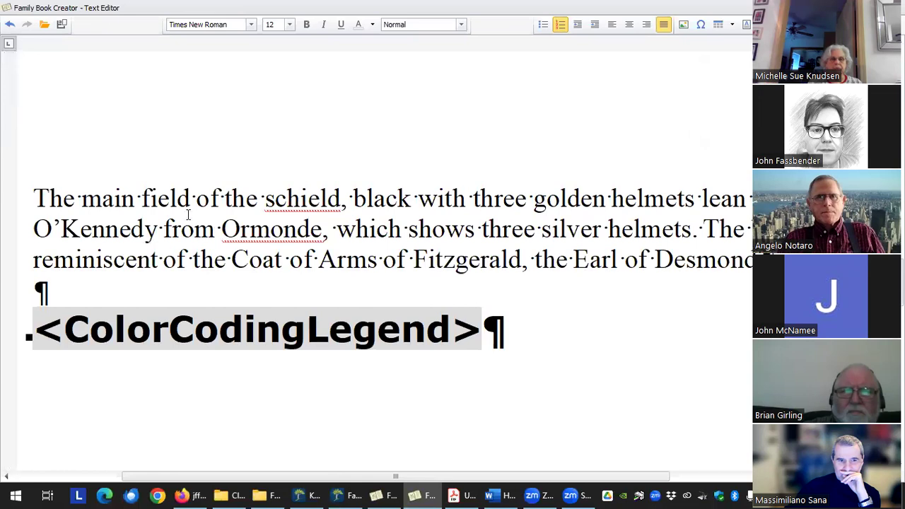
- Try a two-column layout on the paragraph about the shield, and undo it
double_click(207, 199)
click(193, 199)
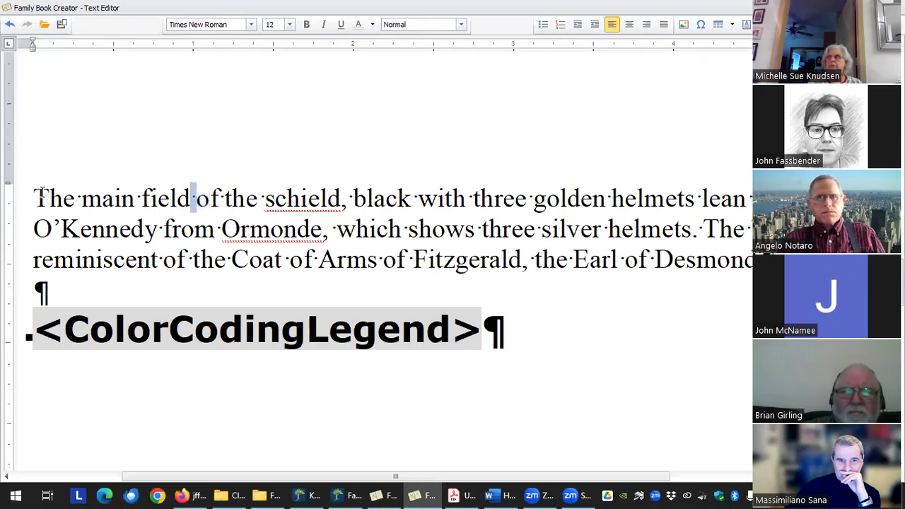
drag(217, 189, 754, 260)
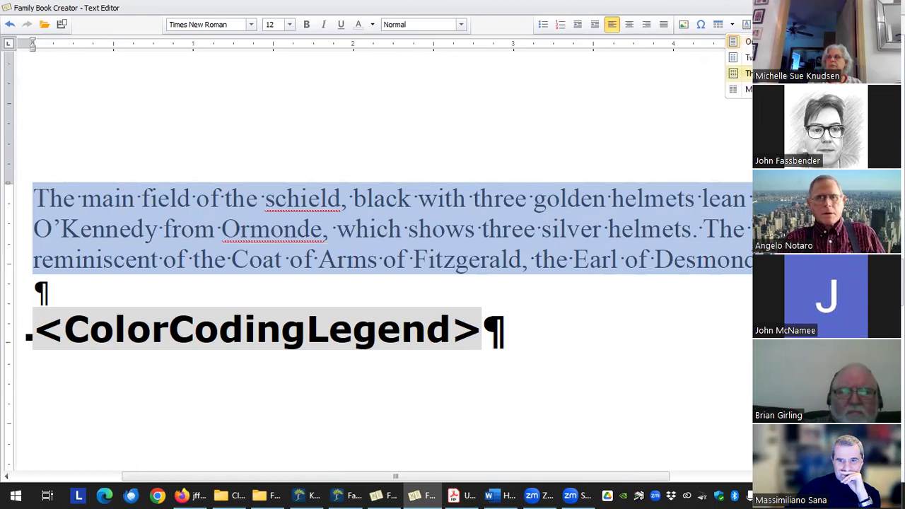
click(586, 259)
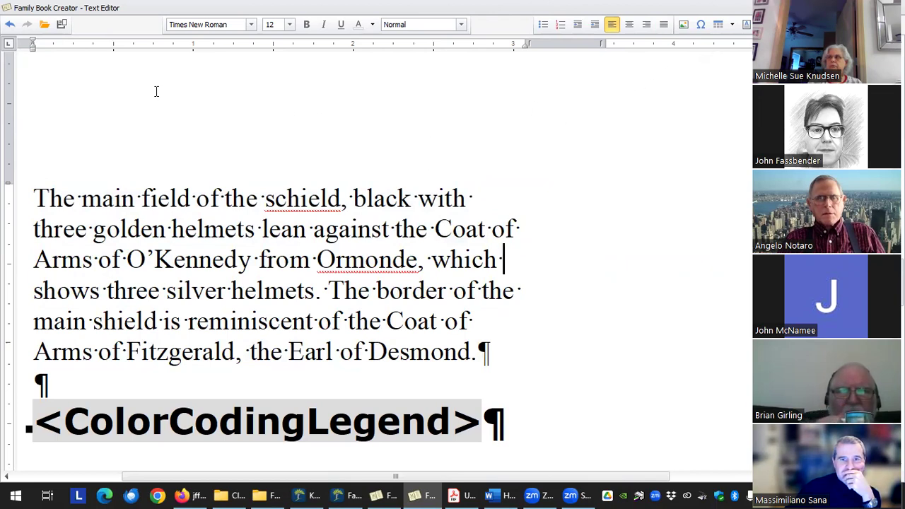
click(9, 26)
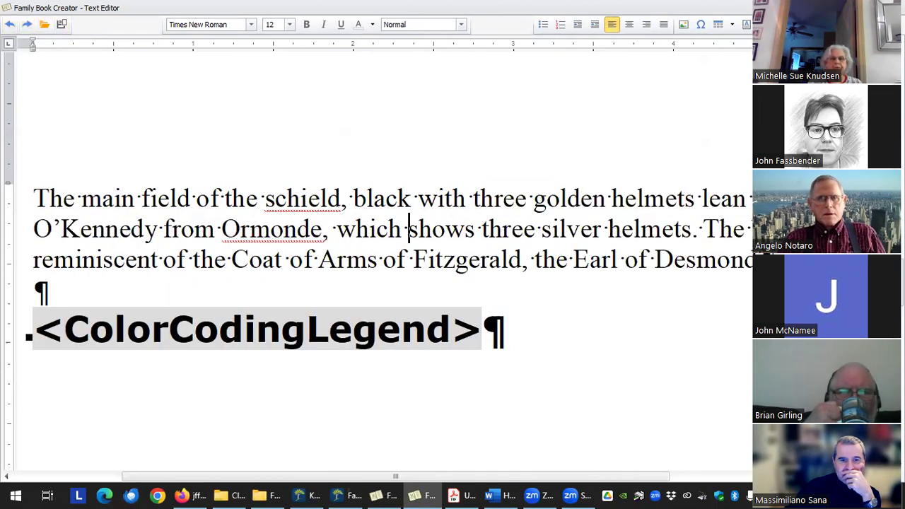
- Leave the full-size text editor, discard the edited foreword by restoring its default text, and review the restored document
key(Escape)
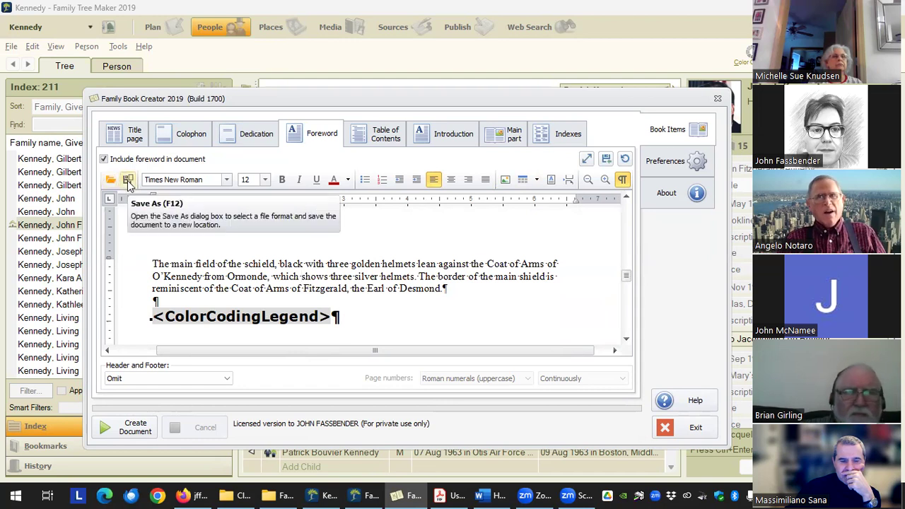
scroll(249, 275, up, 2)
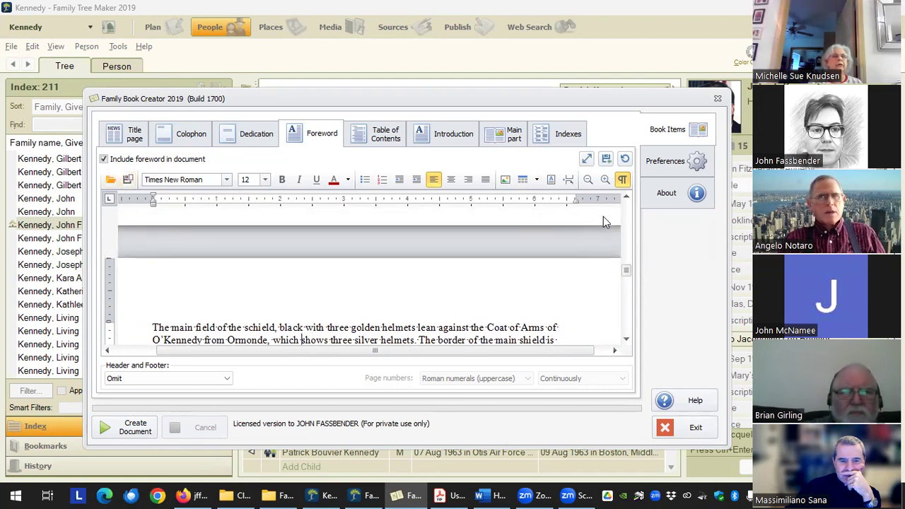
scroll(448, 272, down, 6)
scroll(435, 293, up, 5)
scroll(438, 292, up, 1)
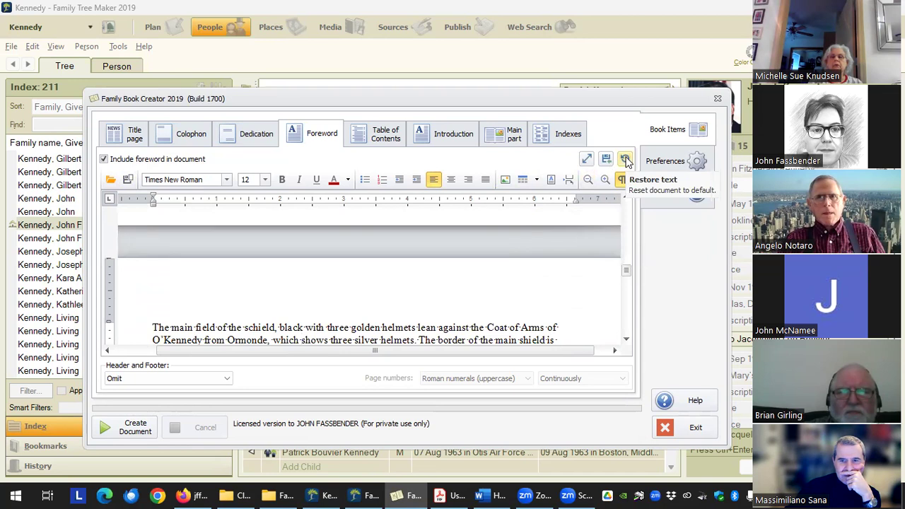
click(625, 160)
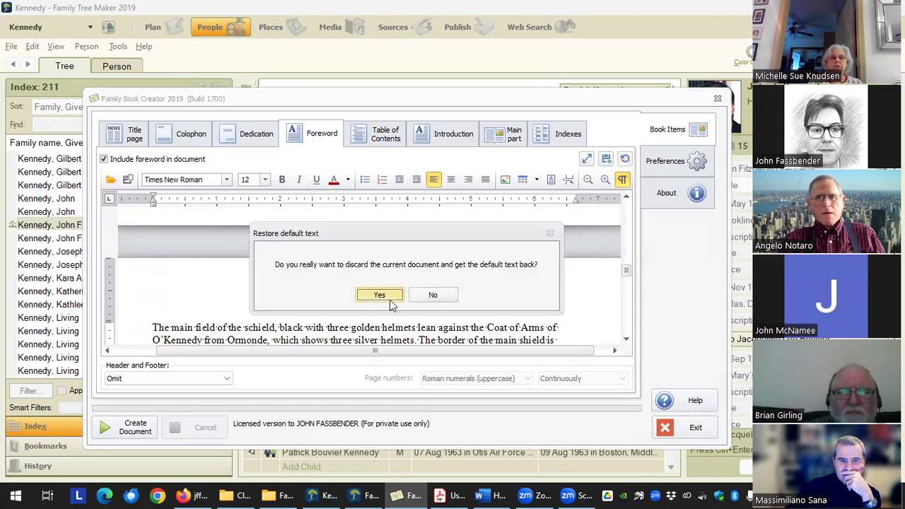
click(380, 295)
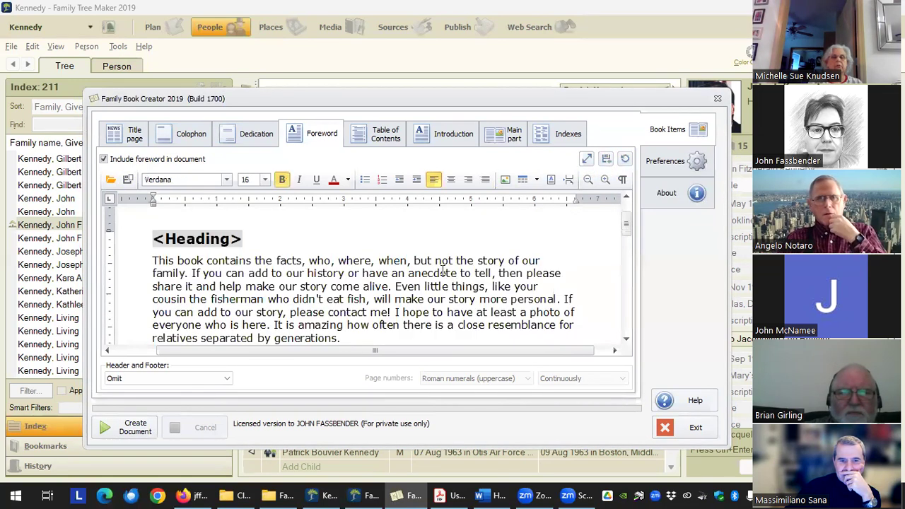
scroll(442, 272, down, 10)
scroll(429, 304, up, 8)
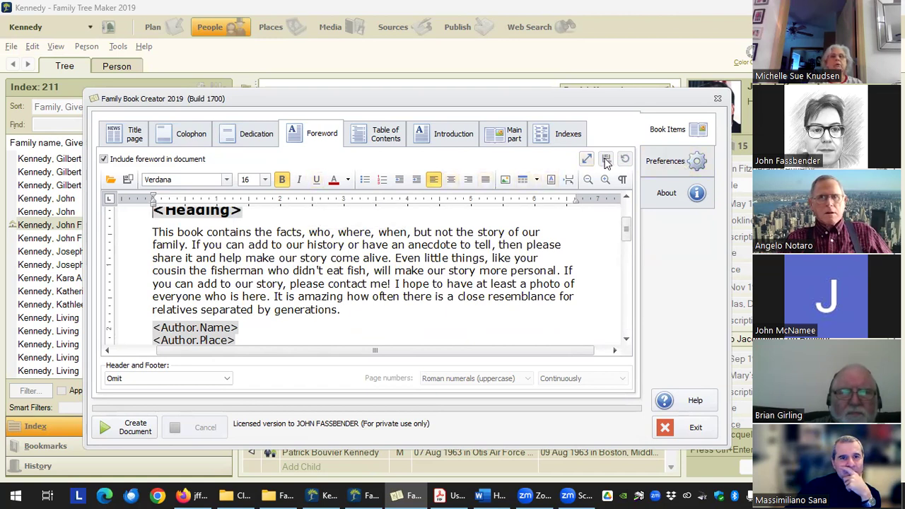
- Insert the test text "asdfsdf" before the foreword's first paragraph, save it, and check it after viewing other book items
scroll(212, 276, up, 3)
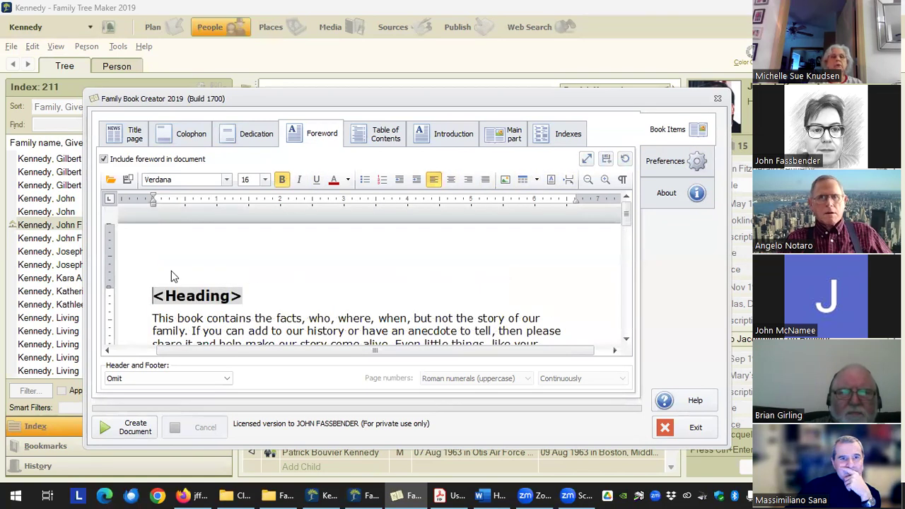
text(asdfsdf)
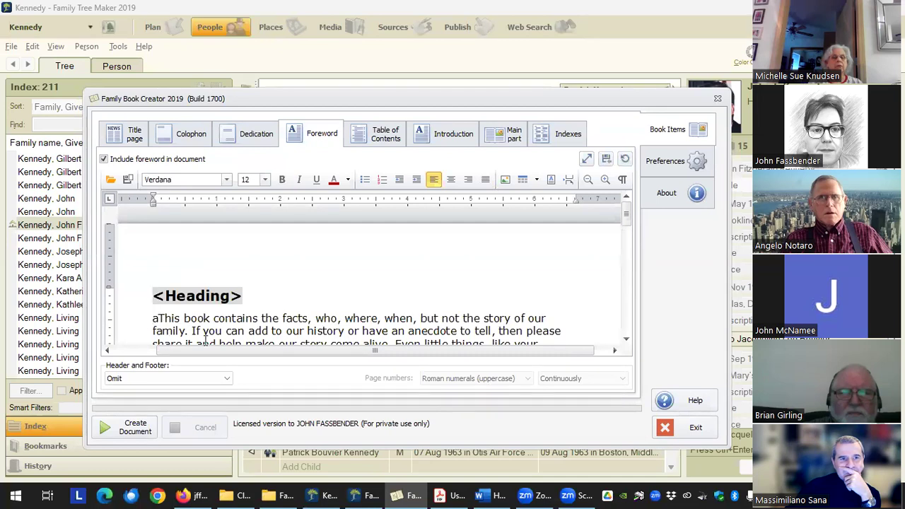
click(606, 162)
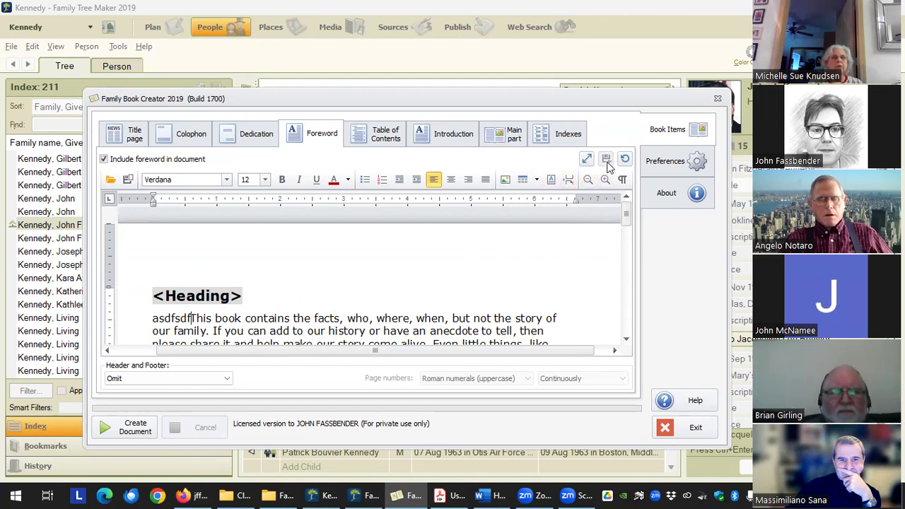
click(453, 134)
click(513, 136)
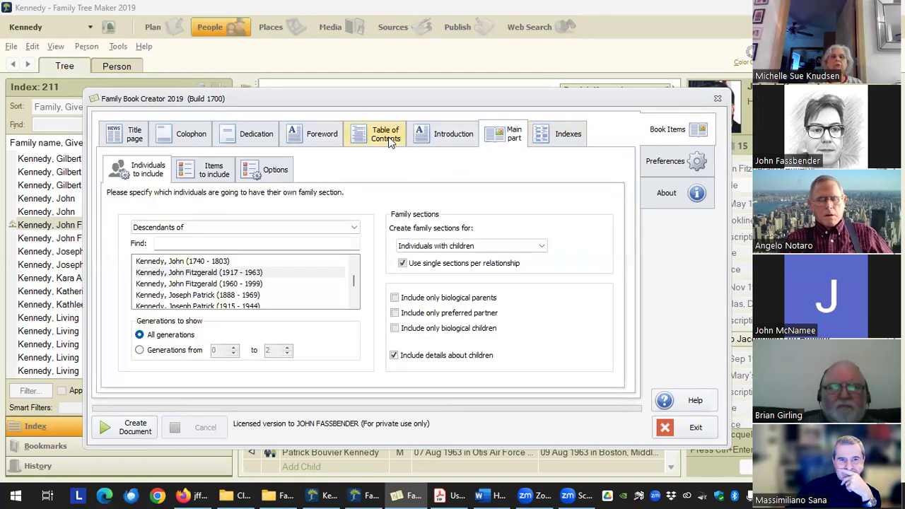
click(322, 136)
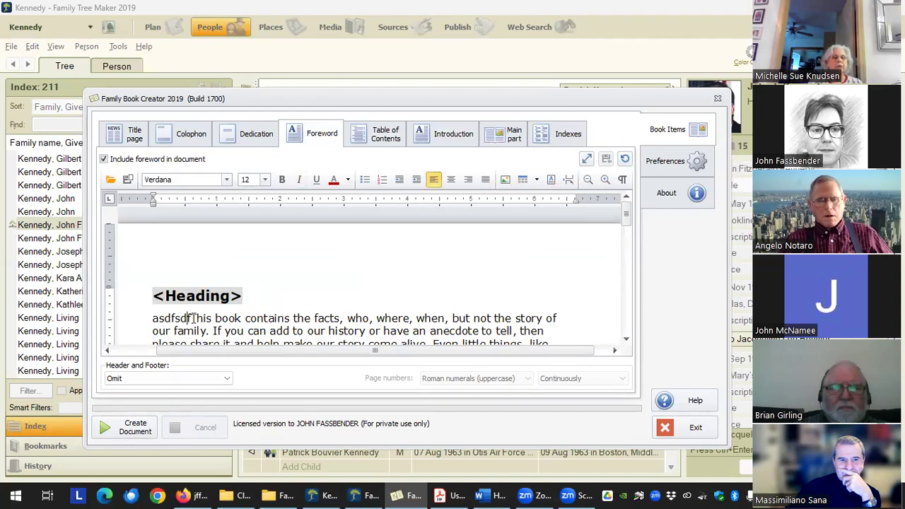
- Delete the test text "asdfsdf" from the start of the foreword's first paragraph
key(BackSpace)
key(BackSpace)
key(BackSpace)
key(BackSpace)
key(BackSpace)
key(BackSpace)
key(BackSpace)
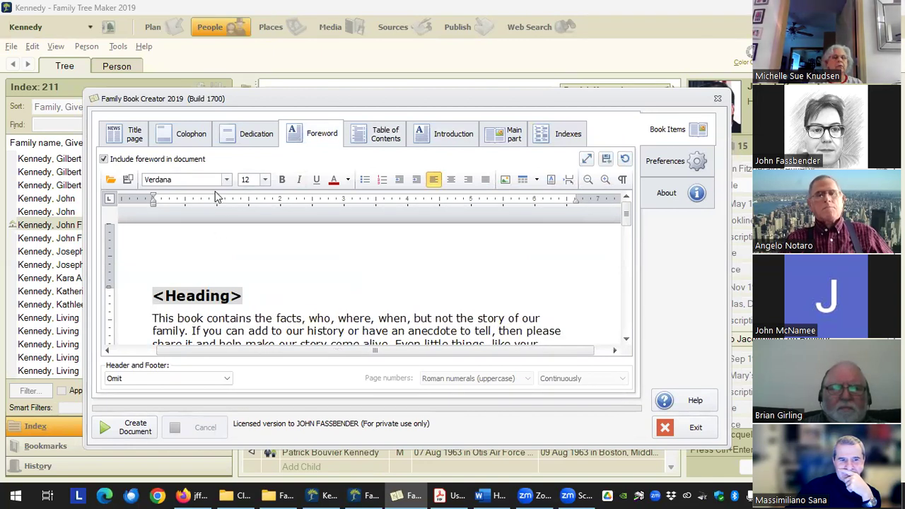
- Compare the title page, colophon, dedication and foreword for their header and footer settings
click(241, 135)
click(191, 134)
click(129, 135)
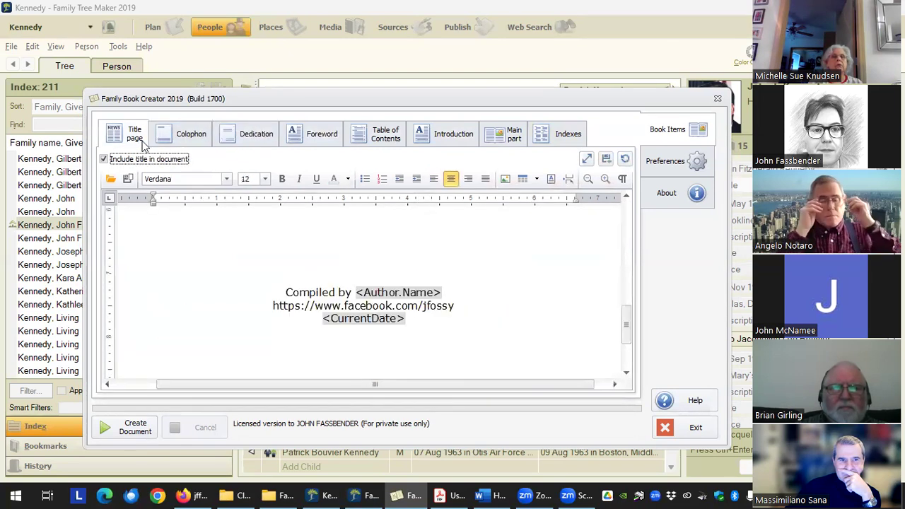
click(255, 142)
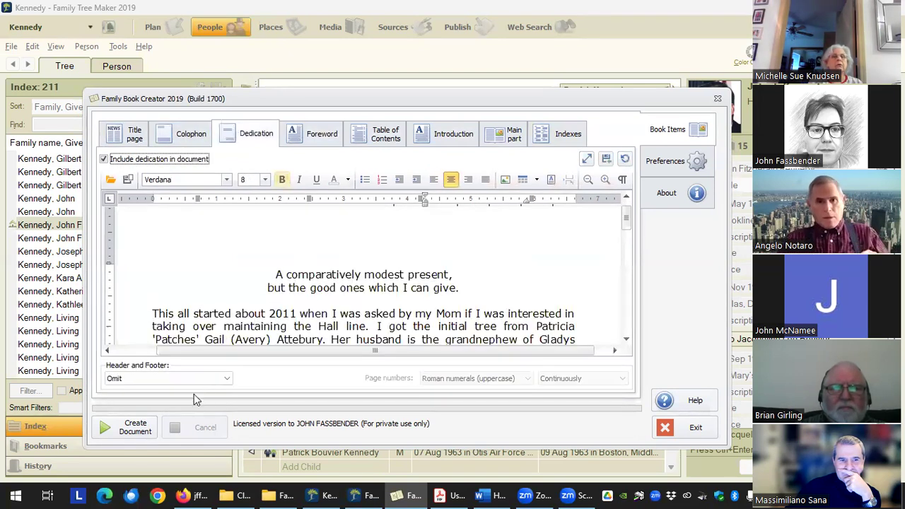
click(318, 135)
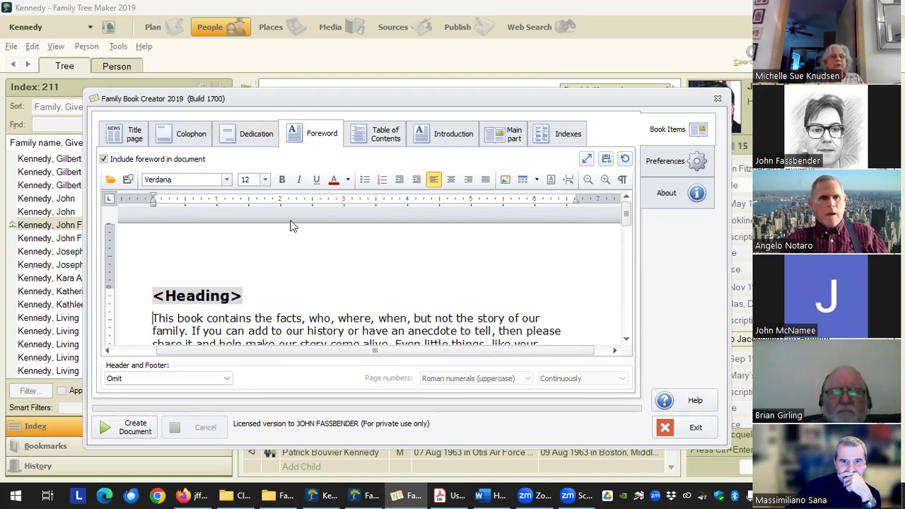
click(135, 139)
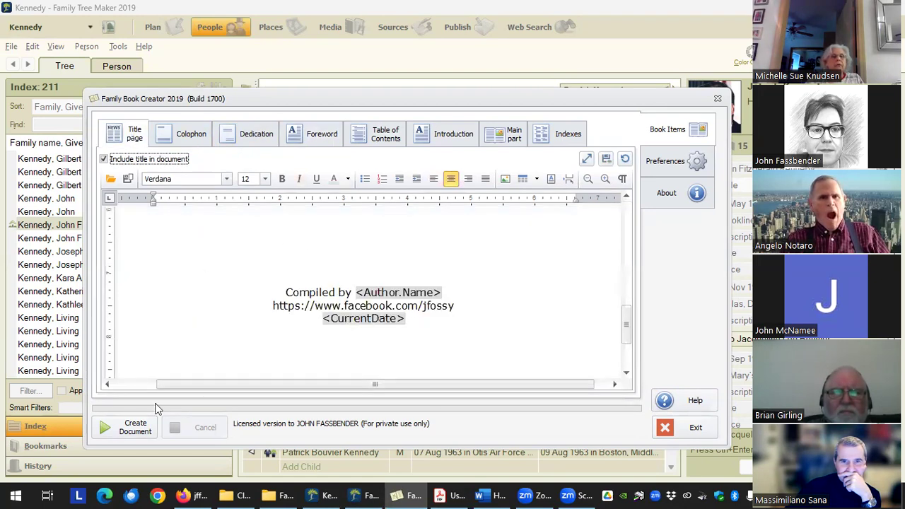
- Try Include in section for the colophon's header and footer, and set it to Omit at section start
click(184, 138)
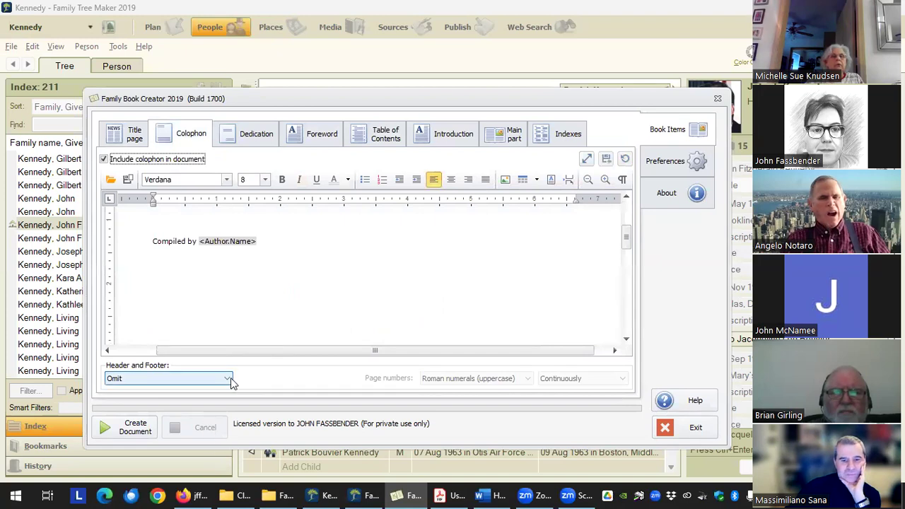
click(228, 380)
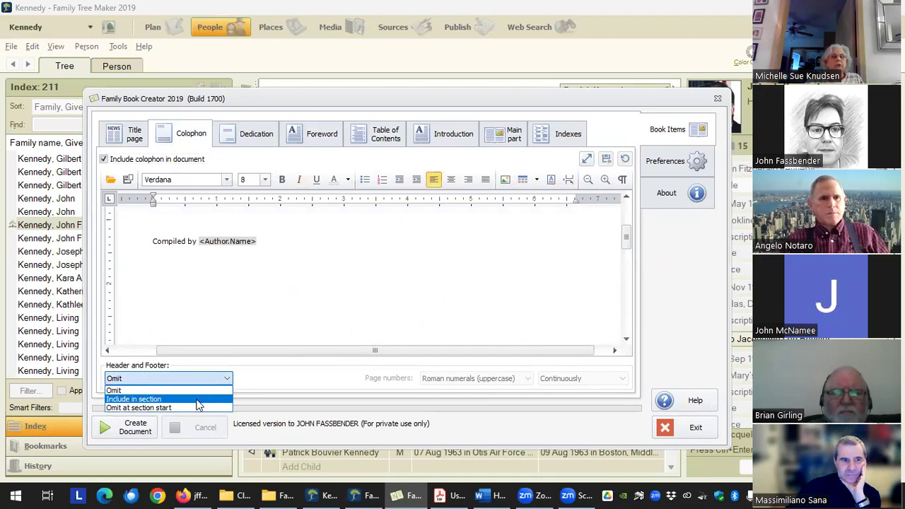
click(199, 400)
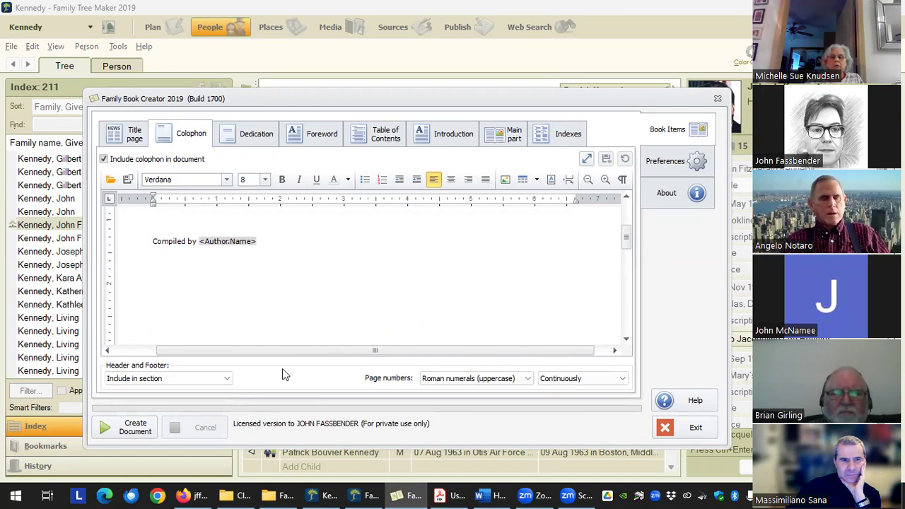
click(228, 380)
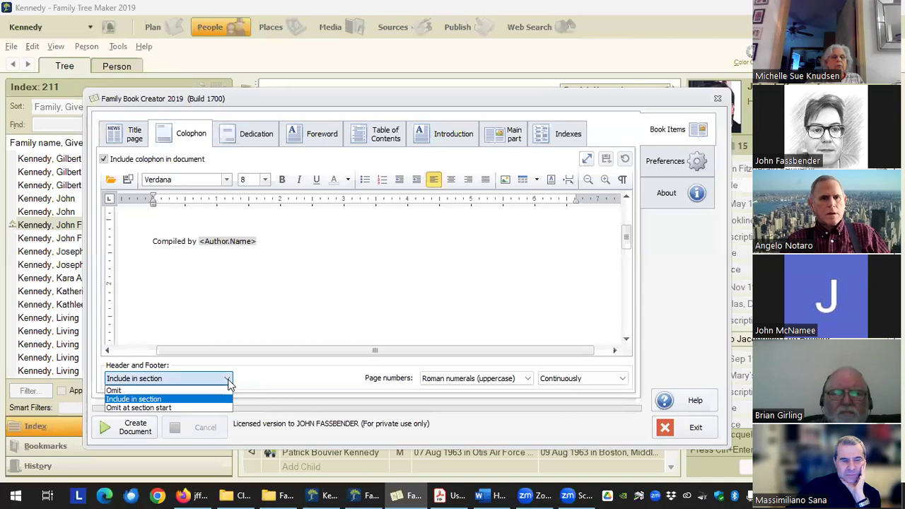
click(200, 406)
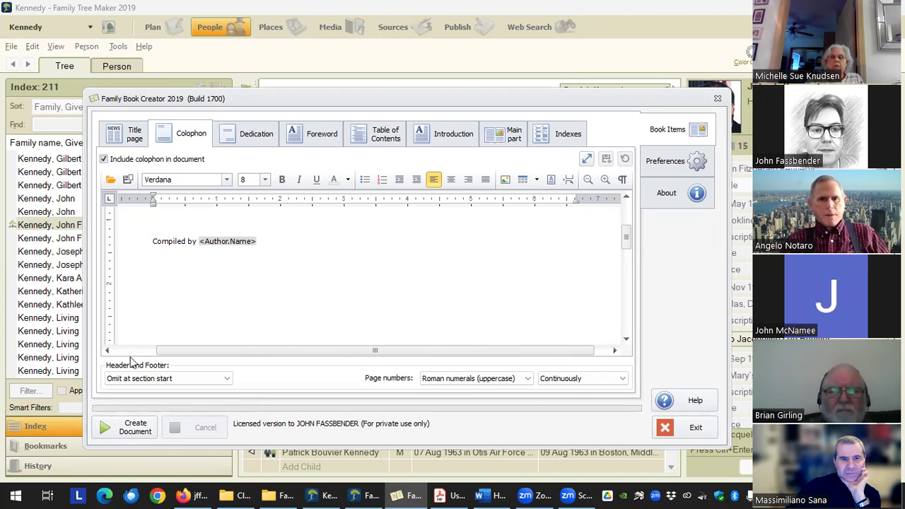
- Review the dedication and foreword, and set the introduction's header and footer to Omit at section start
click(221, 142)
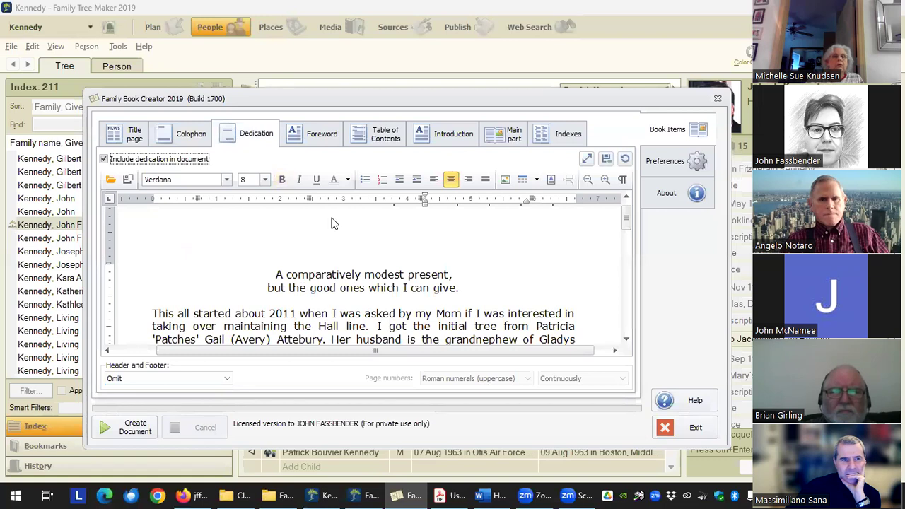
click(324, 137)
click(455, 133)
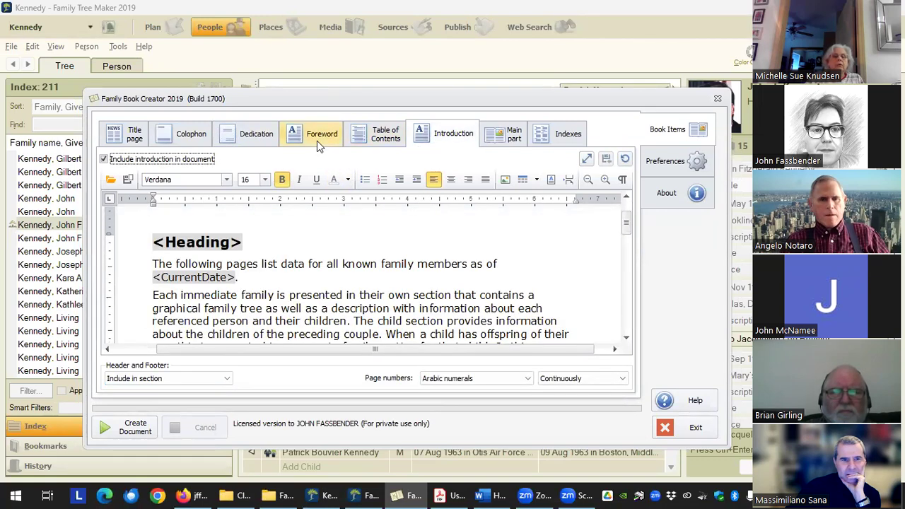
click(219, 379)
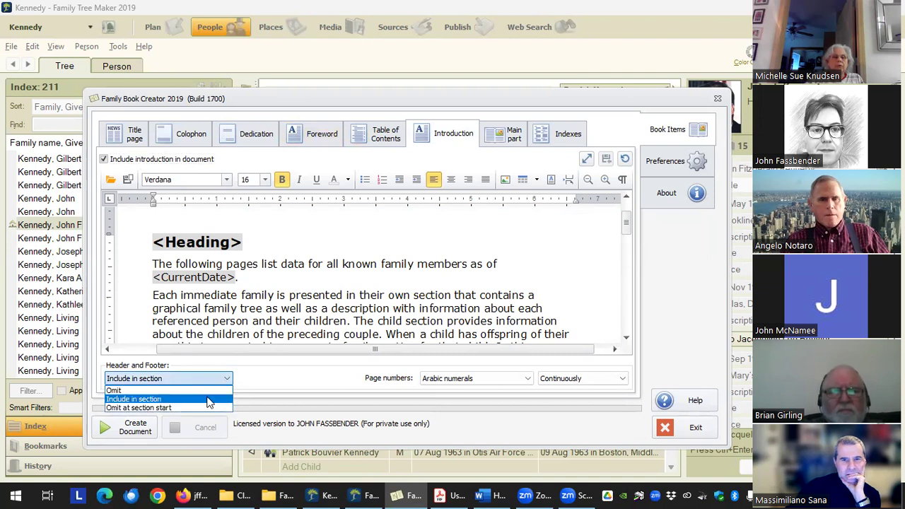
click(209, 401)
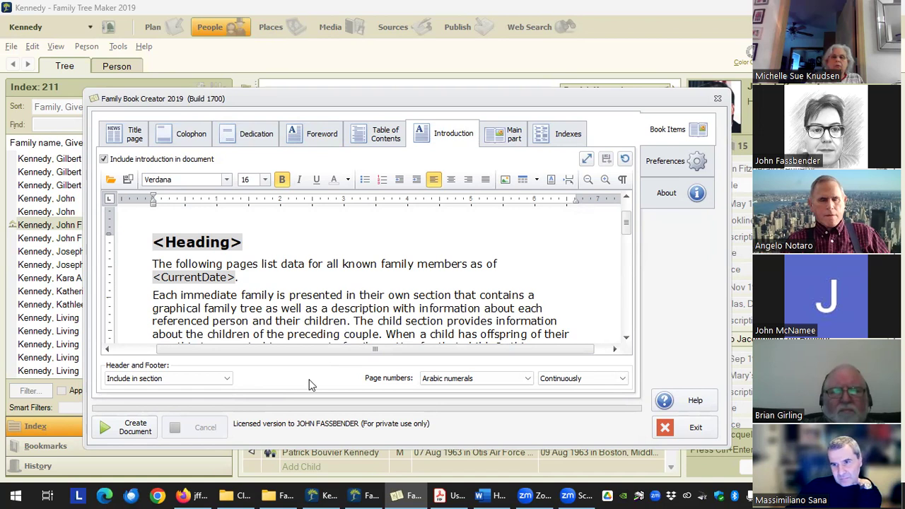
click(224, 382)
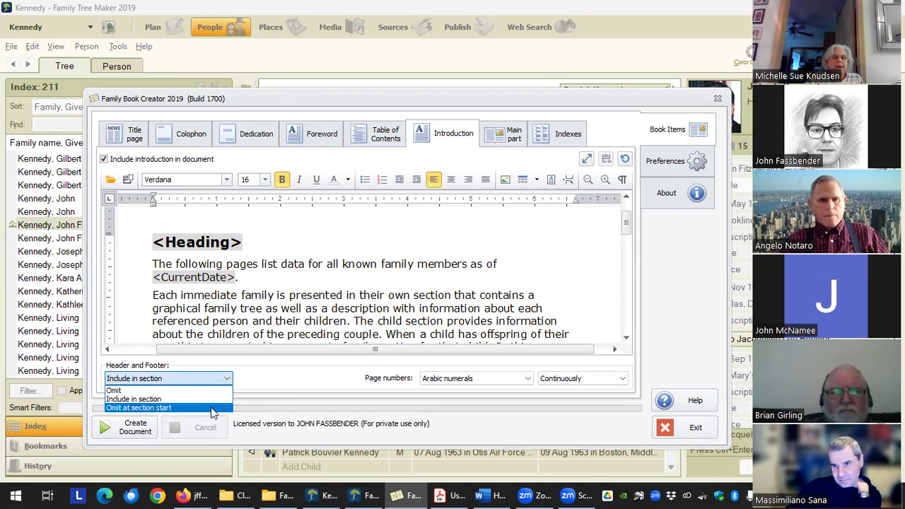
click(155, 410)
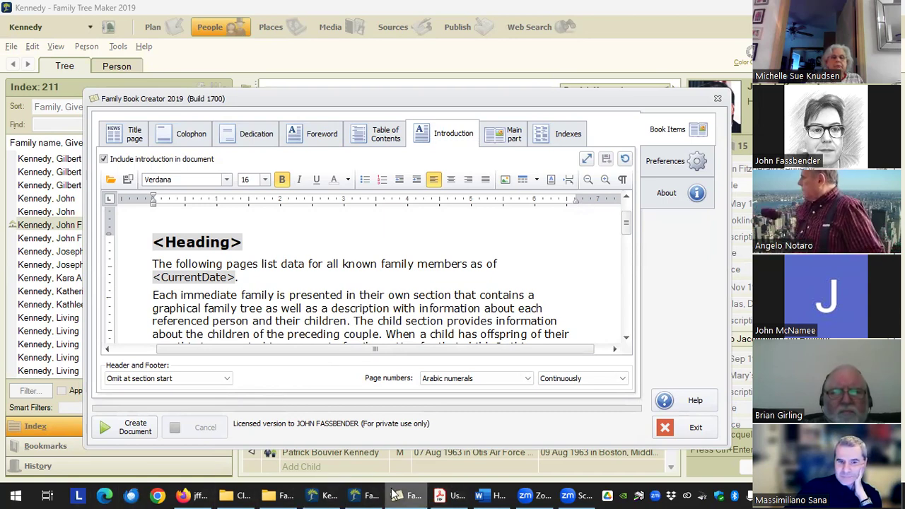
- Switch to Adobe Acrobat and examine the headers, footers and page numbers of the front pages in the Descendants of John Fitzgerald PDF
click(443, 493)
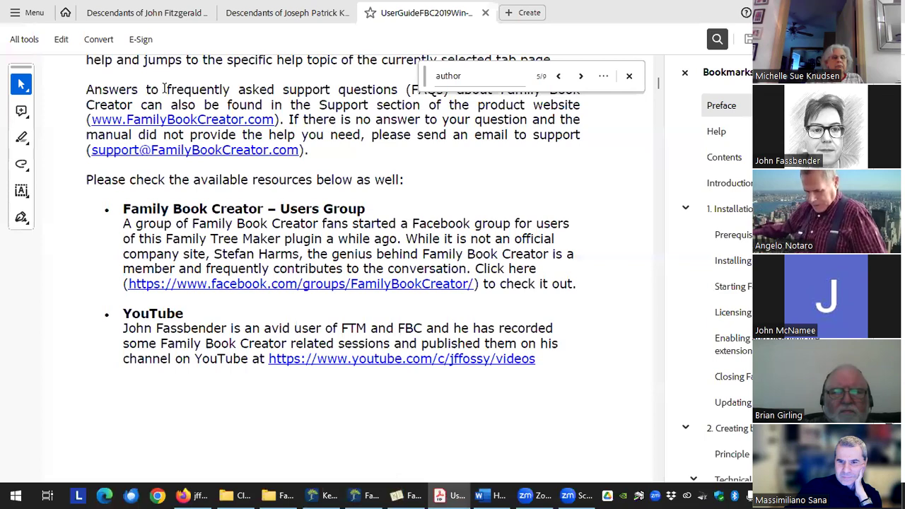
key(ctrl+Tab)
scroll(389, 234, down, 10)
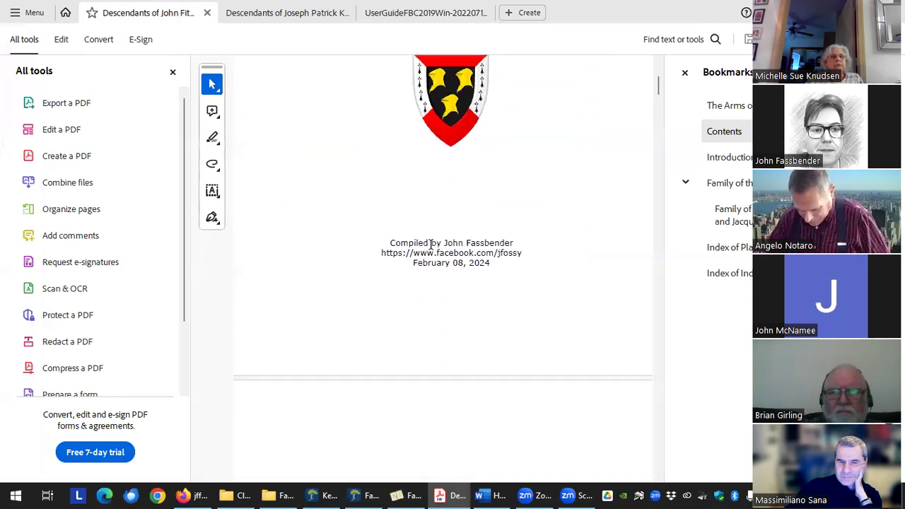
scroll(418, 266, down, 7)
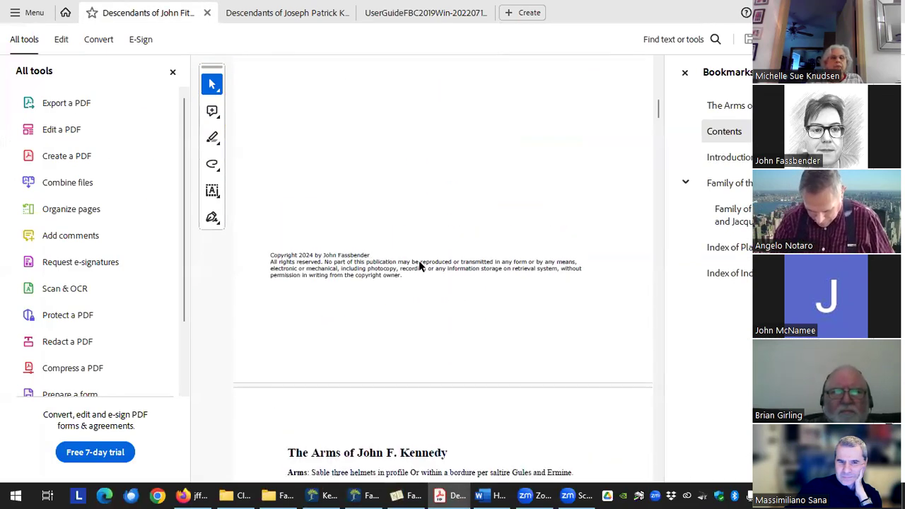
scroll(419, 263, down, 8)
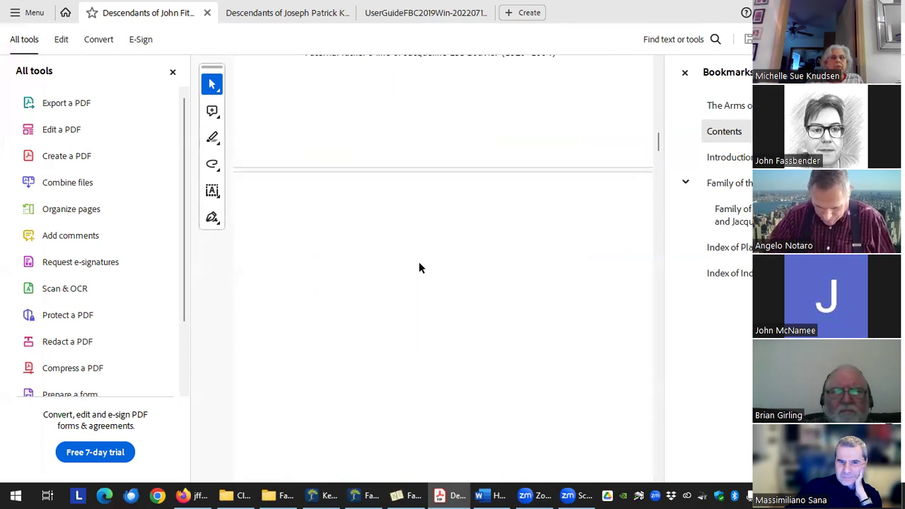
scroll(419, 263, down, 8)
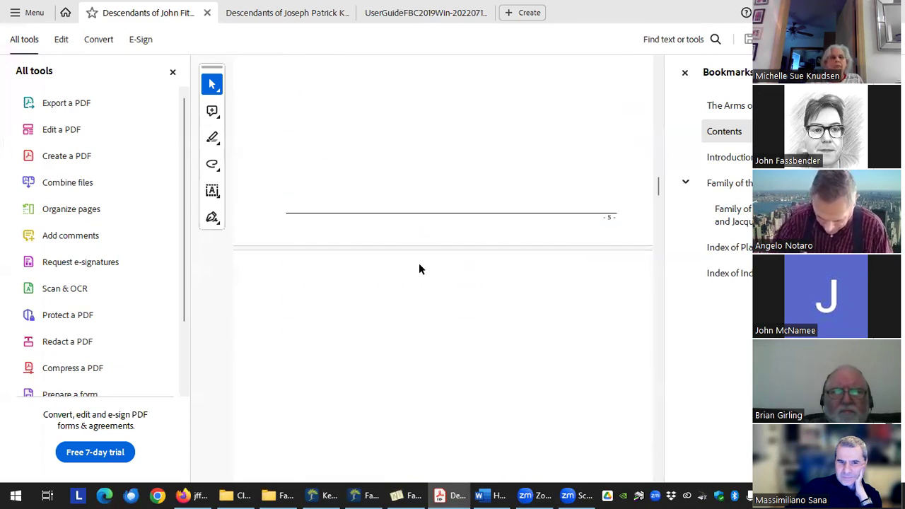
scroll(423, 240, up, 8)
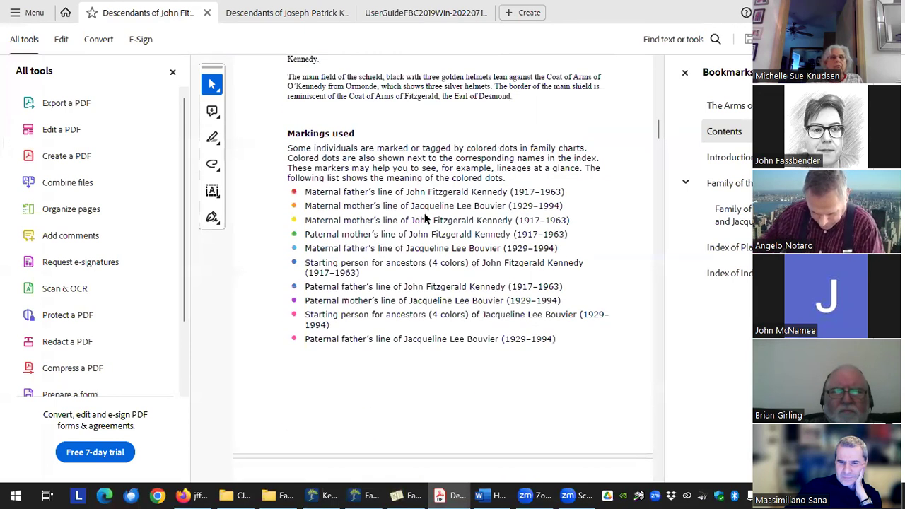
scroll(403, 142, up, 4)
scroll(382, 186, down, 9)
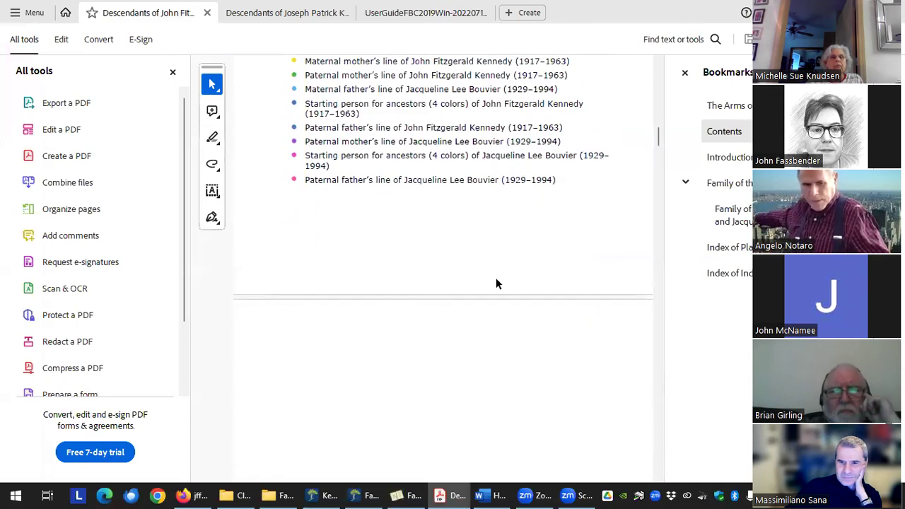
scroll(601, 280, up, 12)
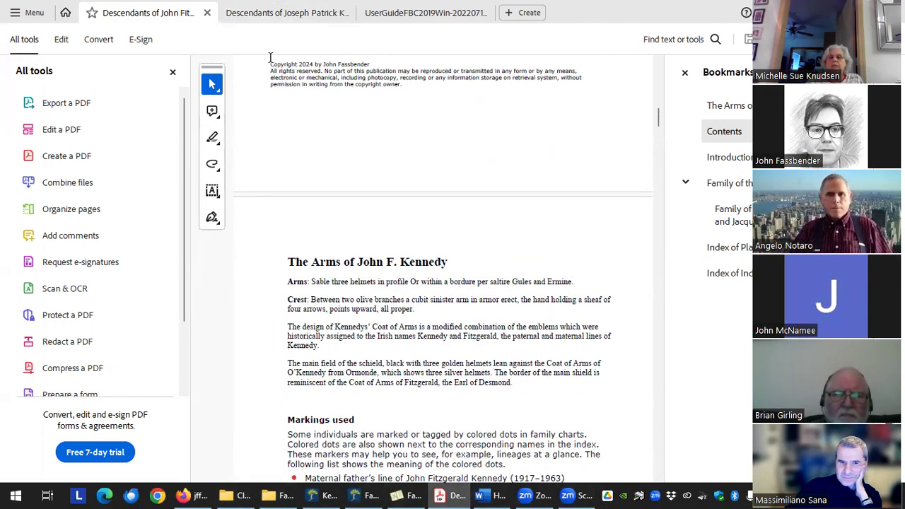
- Return to Family Book Creator, set the introduction's page numbers to Roman numerals (lowercase), and show the choices for continuing or restarting numbering
click(410, 495)
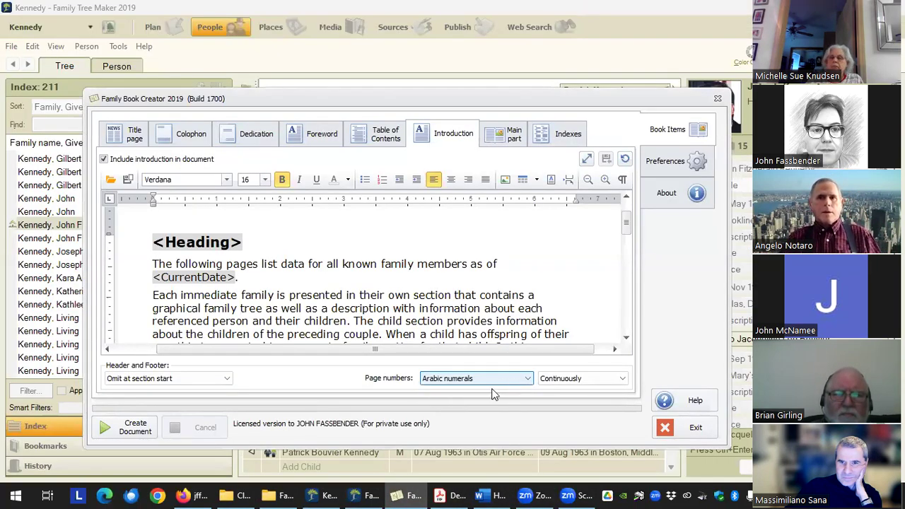
click(529, 379)
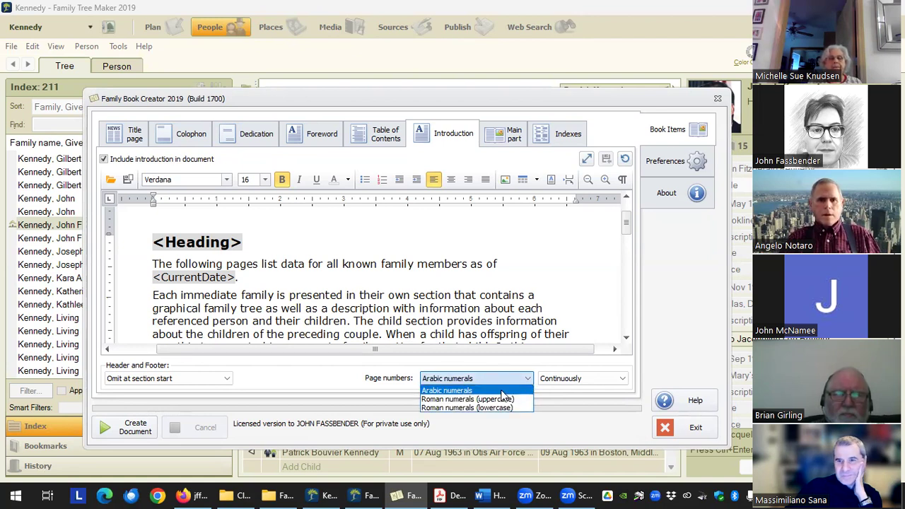
click(501, 408)
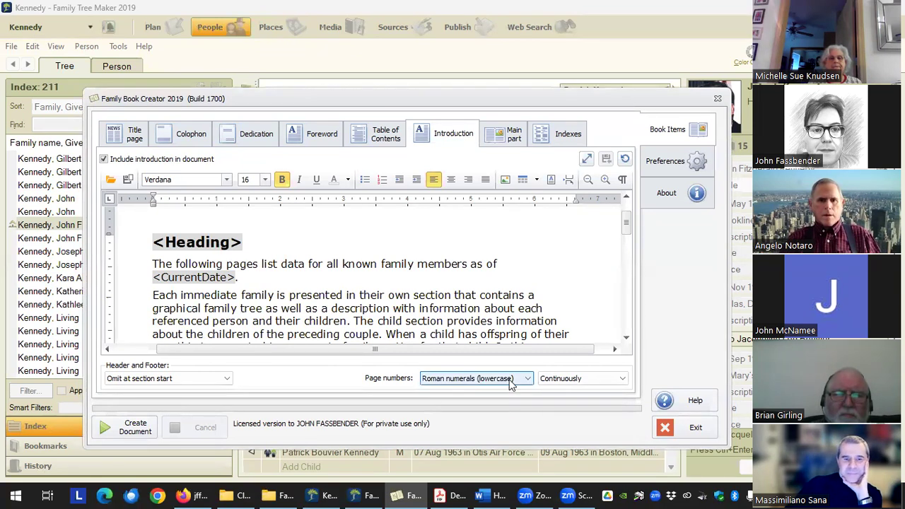
click(624, 379)
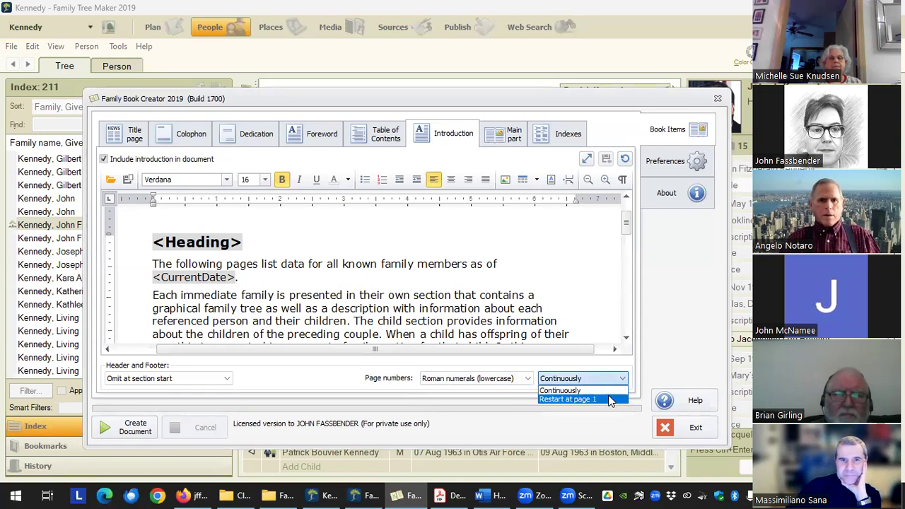
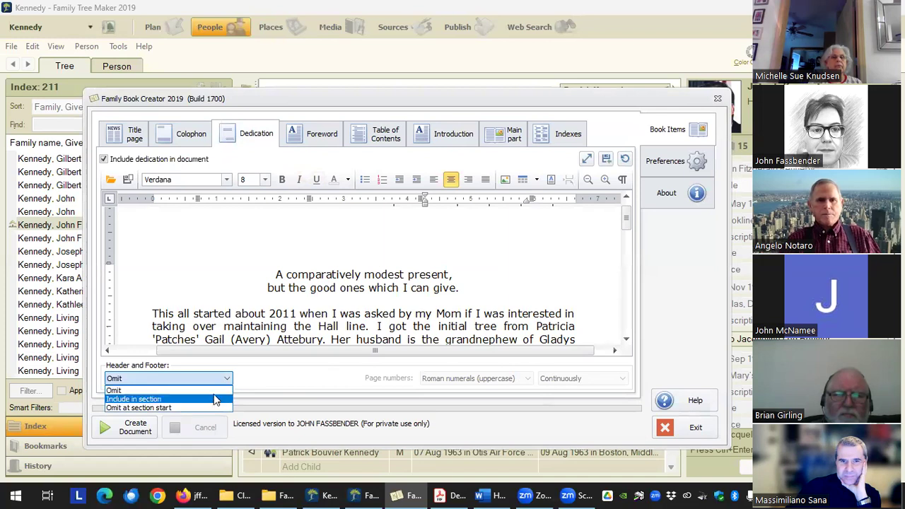
- Set the dedication's header and footer to Omit at section start, and look through the book items from the foreword to the main part
click(215, 408)
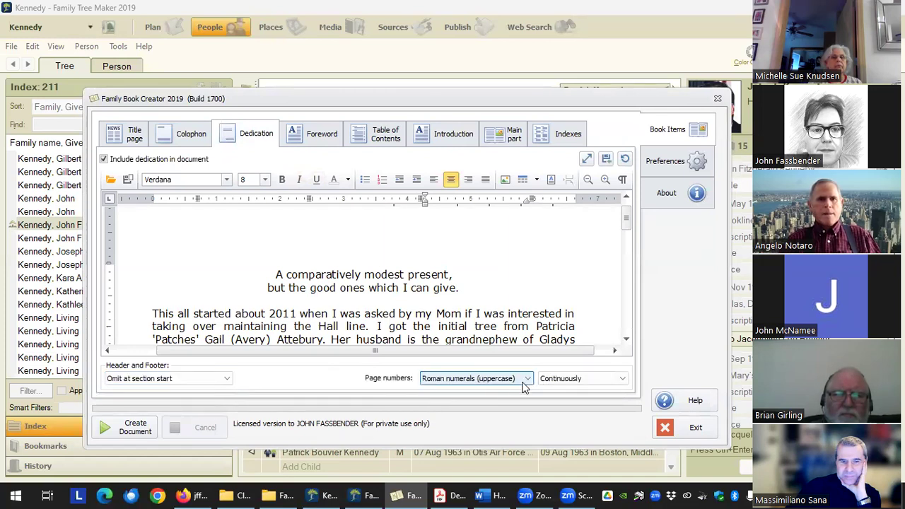
click(303, 145)
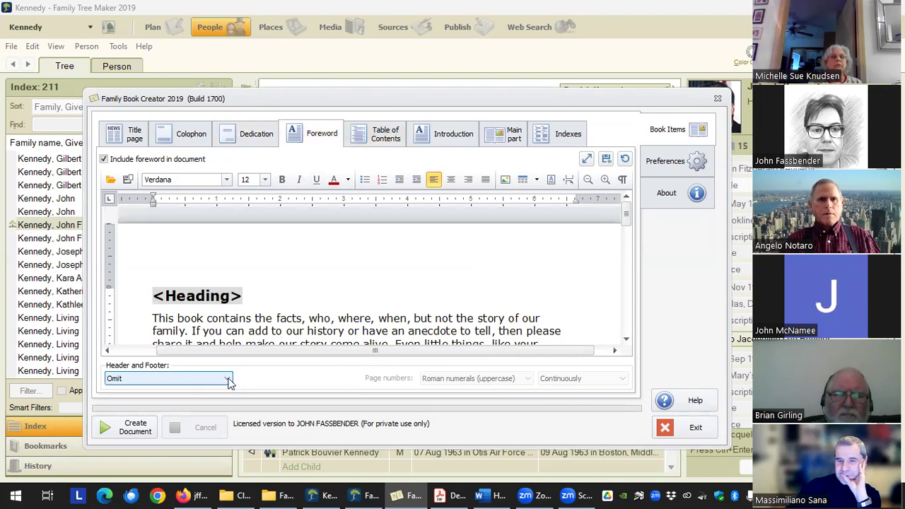
click(393, 136)
click(453, 135)
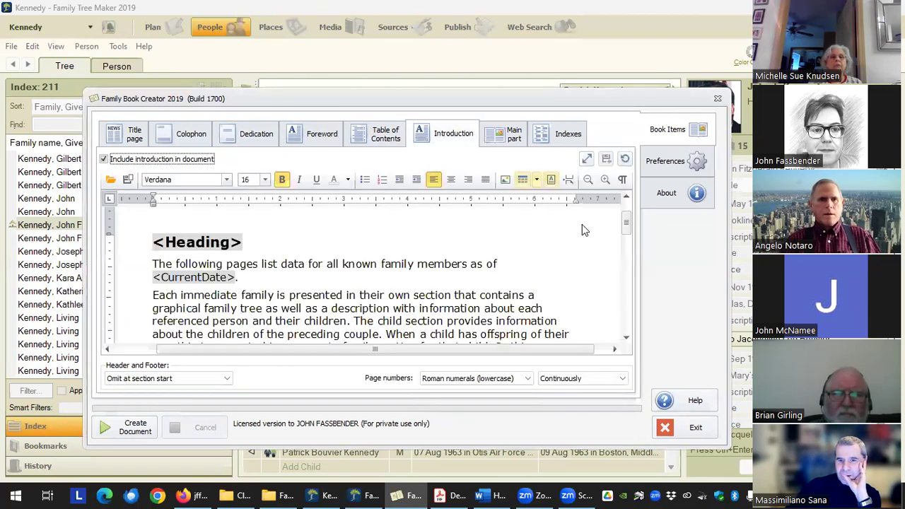
click(498, 138)
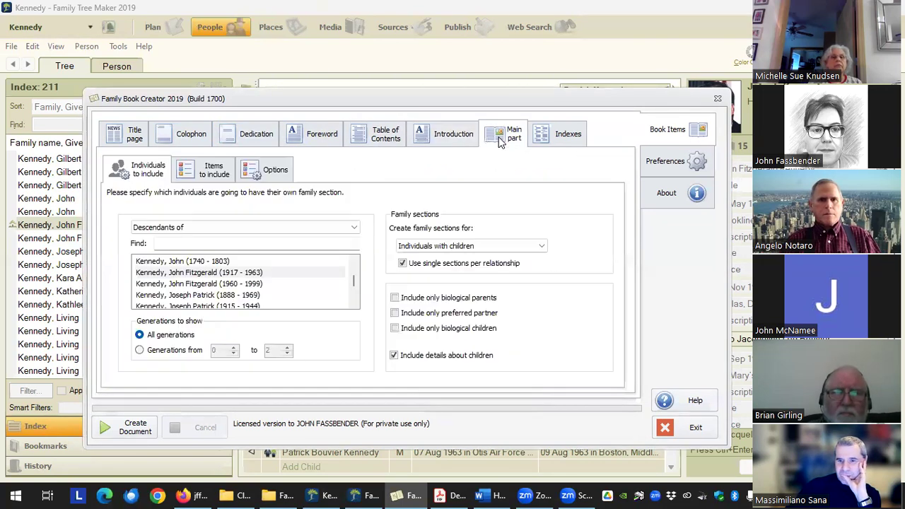
- Set the introduction's page numbers to Arabic numerals with numbering set to Restart at page 1
click(452, 134)
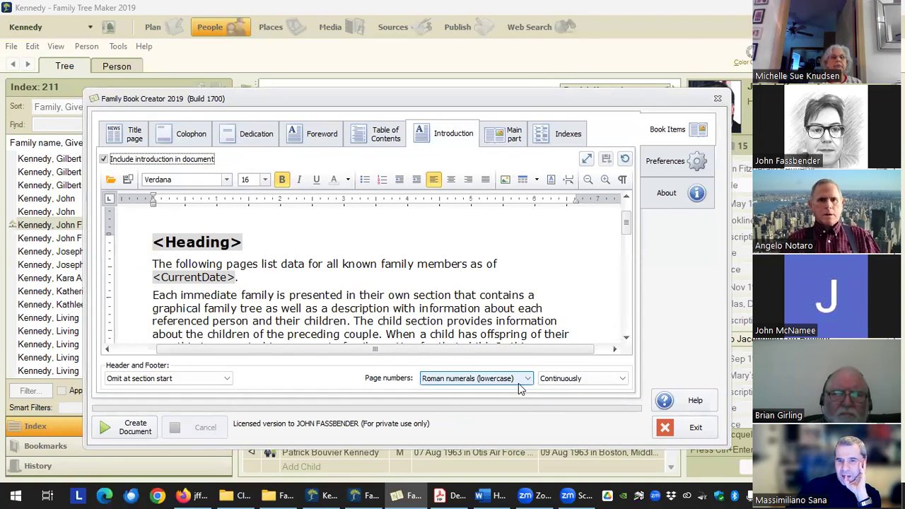
click(527, 379)
click(467, 391)
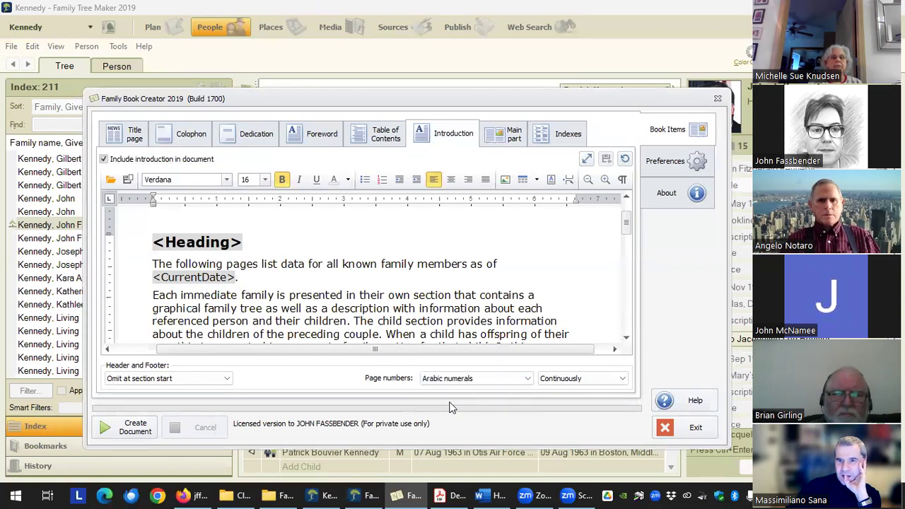
click(622, 382)
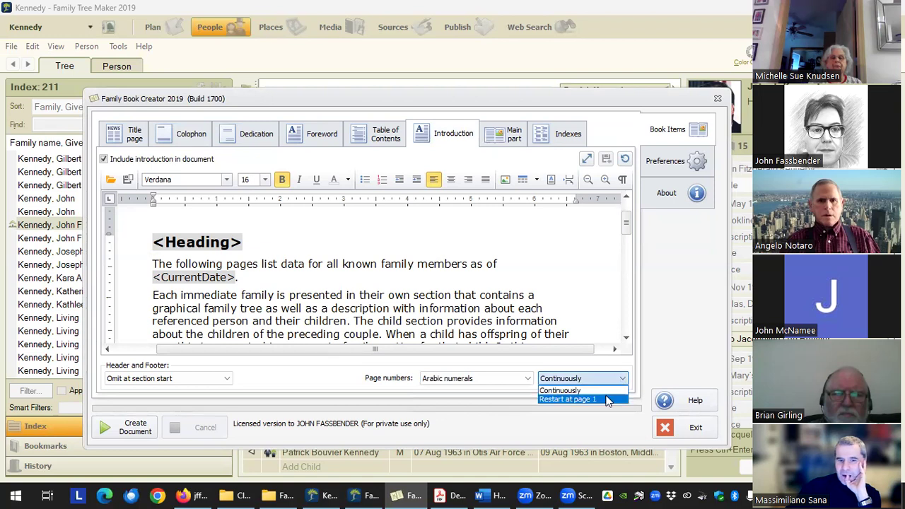
click(580, 398)
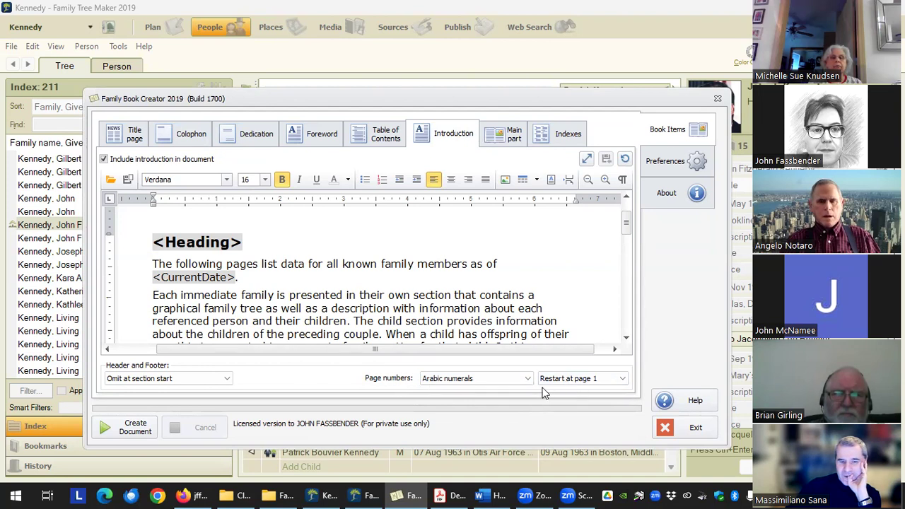
click(623, 382)
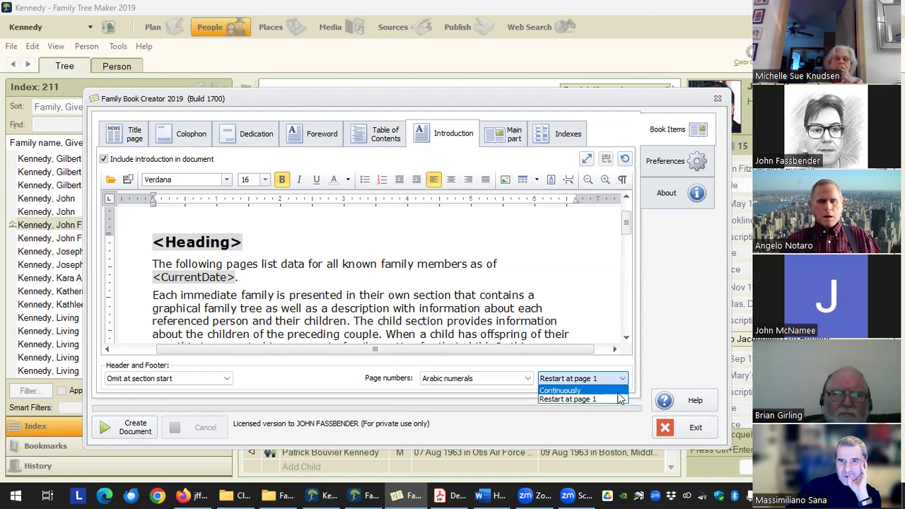
click(618, 375)
- Review the title page, then switch to Adobe Acrobat and examine the headers and page numbers from the title page through the first family chapter
click(134, 135)
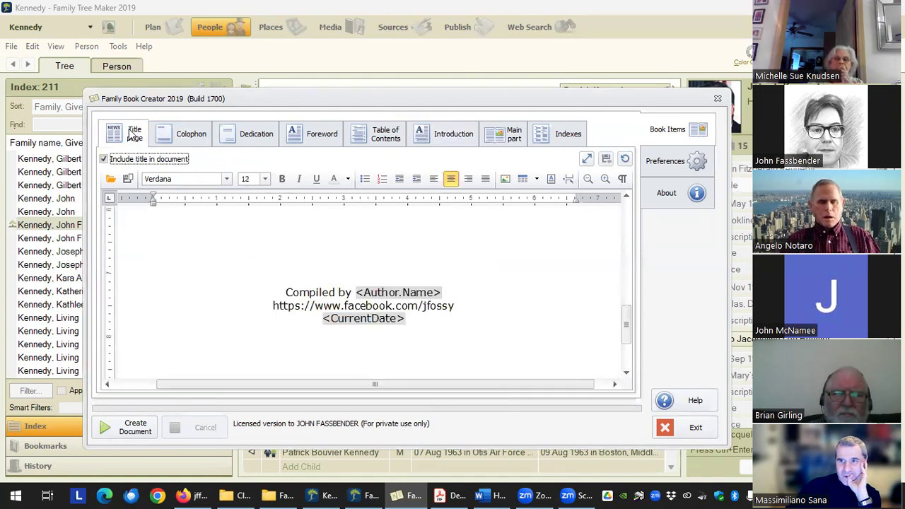
scroll(465, 286, down, 5)
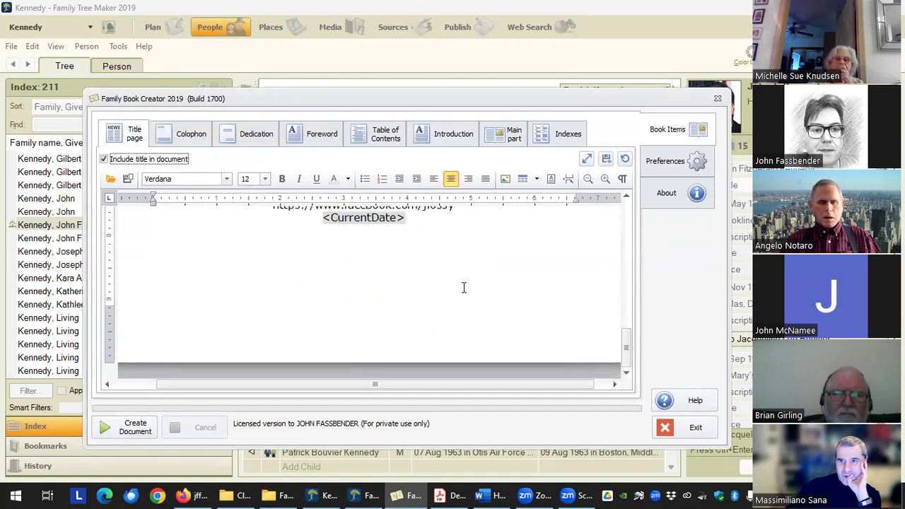
click(456, 495)
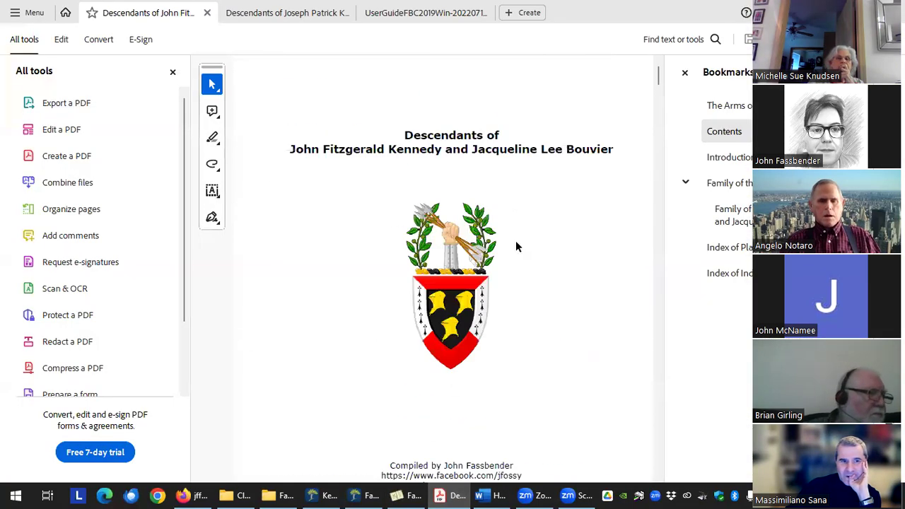
scroll(519, 248, down, 10)
scroll(523, 266, down, 15)
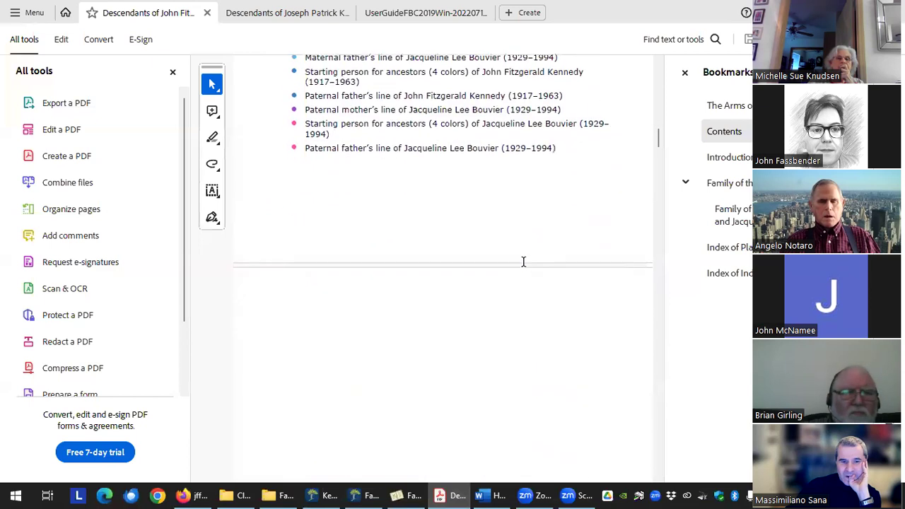
scroll(522, 263, down, 10)
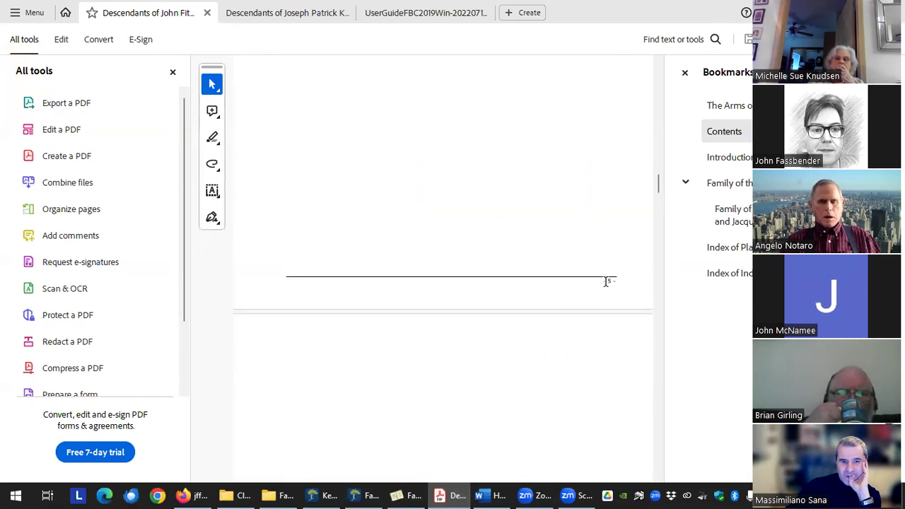
click(172, 72)
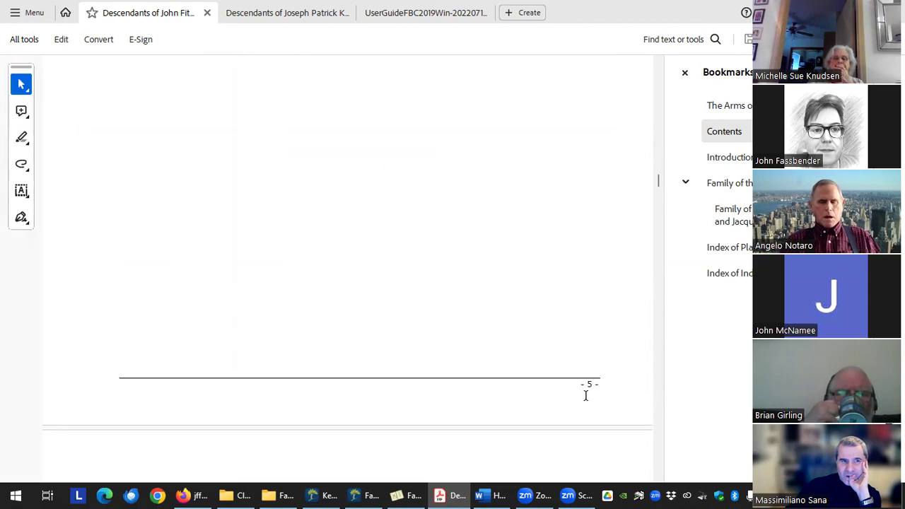
scroll(558, 369, down, 5)
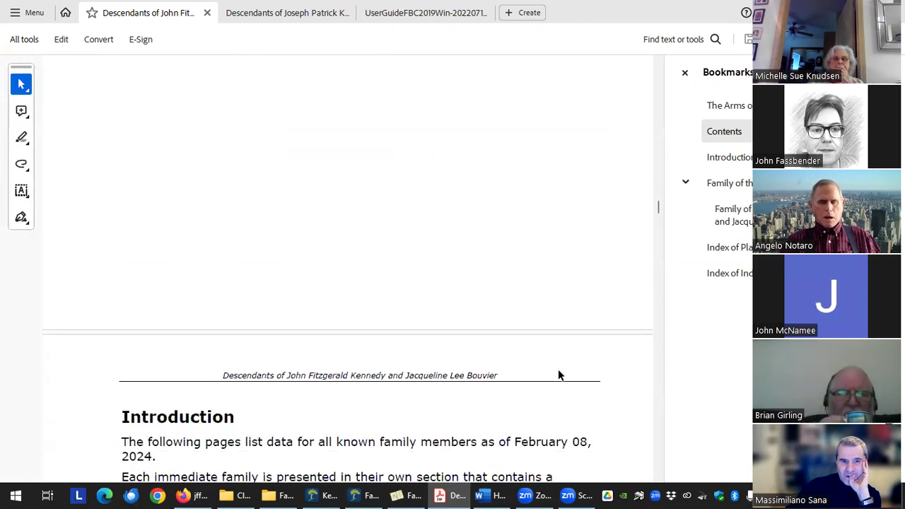
scroll(558, 369, down, 10)
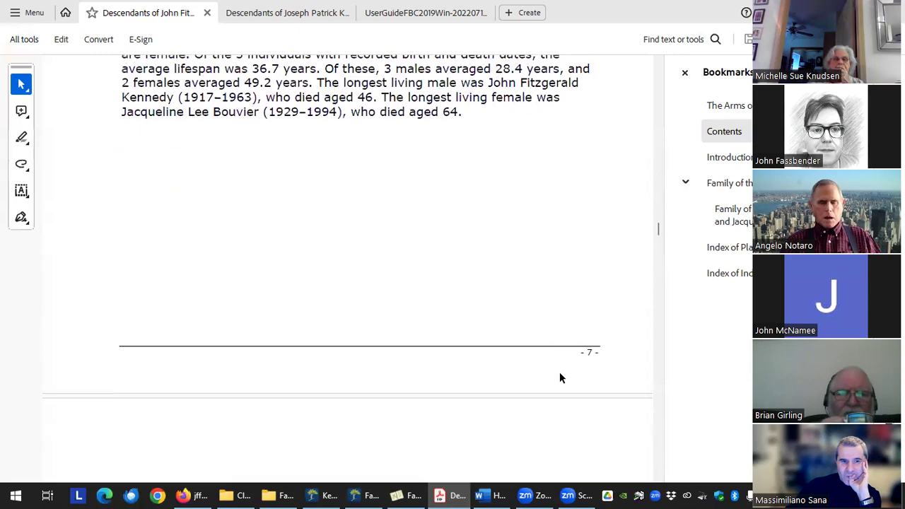
scroll(566, 378, down, 2)
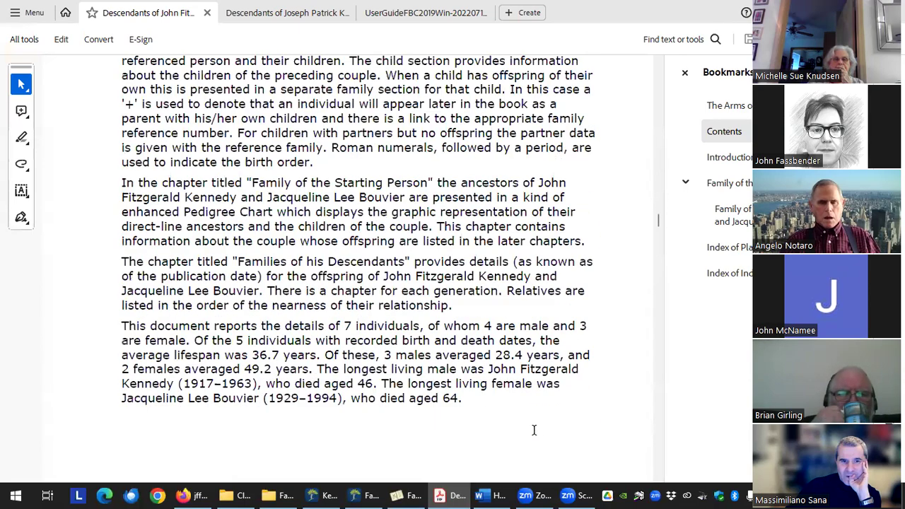
scroll(534, 435, down, 15)
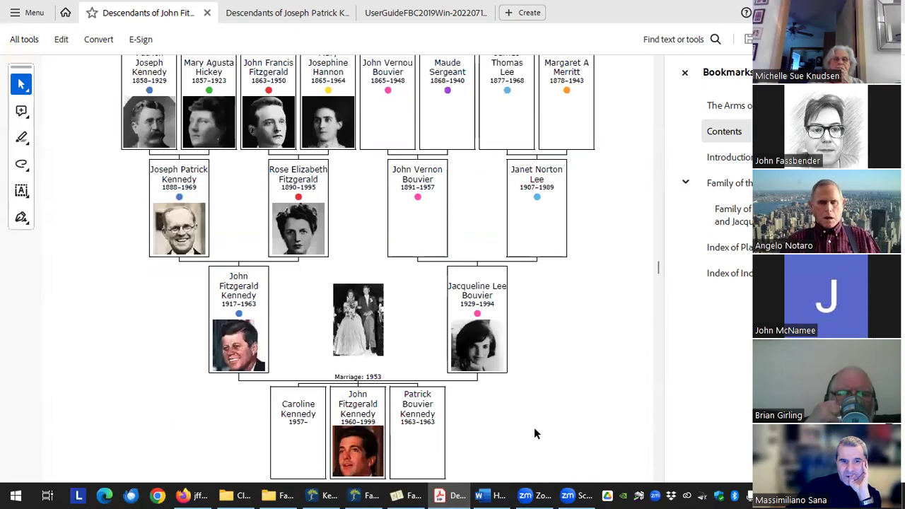
scroll(587, 386, up, 10)
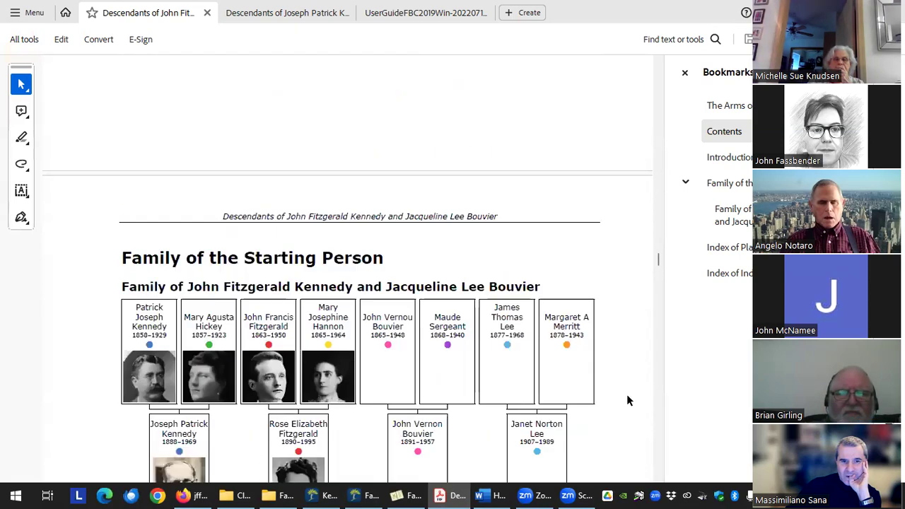
scroll(611, 395, up, 8)
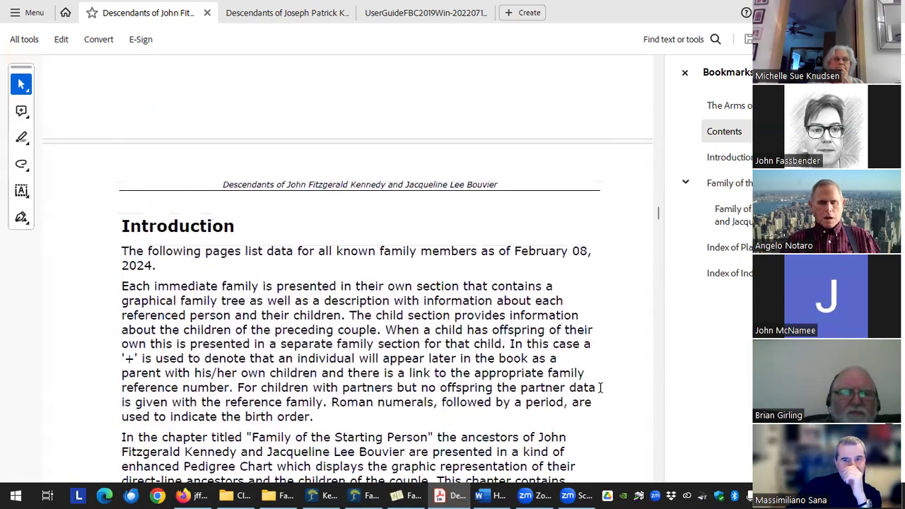
scroll(600, 388, down, 3)
scroll(601, 388, down, 5)
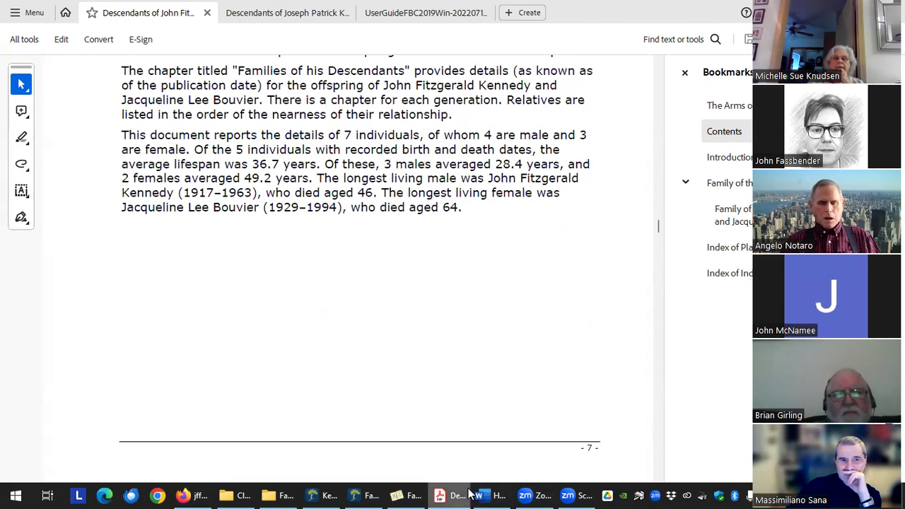
- Return to Family Book Creator and review the header, footer and page number settings of the colophon, foreword, introduction and table of contents
click(414, 494)
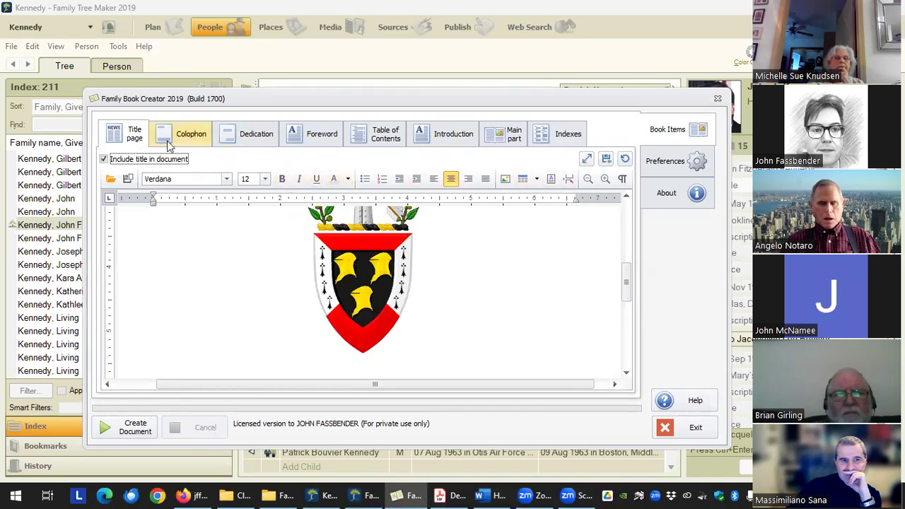
click(190, 134)
click(320, 138)
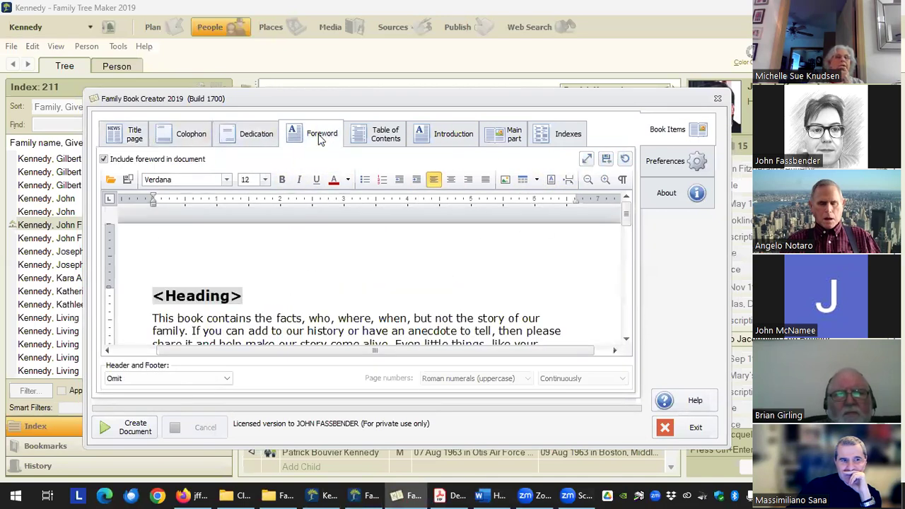
click(439, 139)
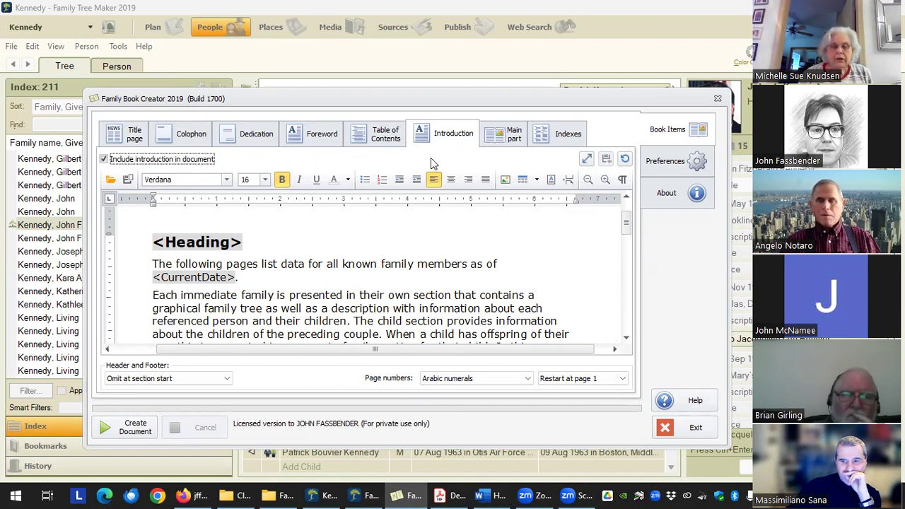
click(388, 138)
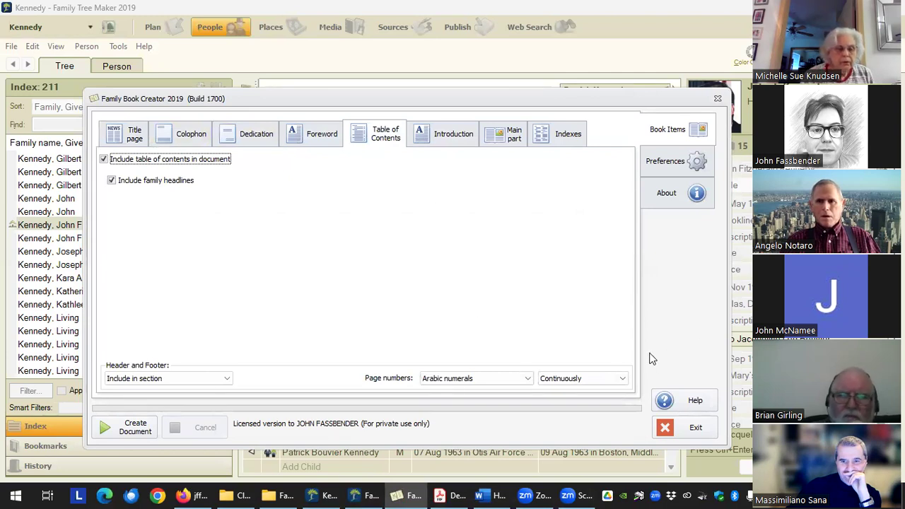
- View the title page in the full-size text editor, close it, and examine the page's text, coat of arms and indent marker
click(136, 137)
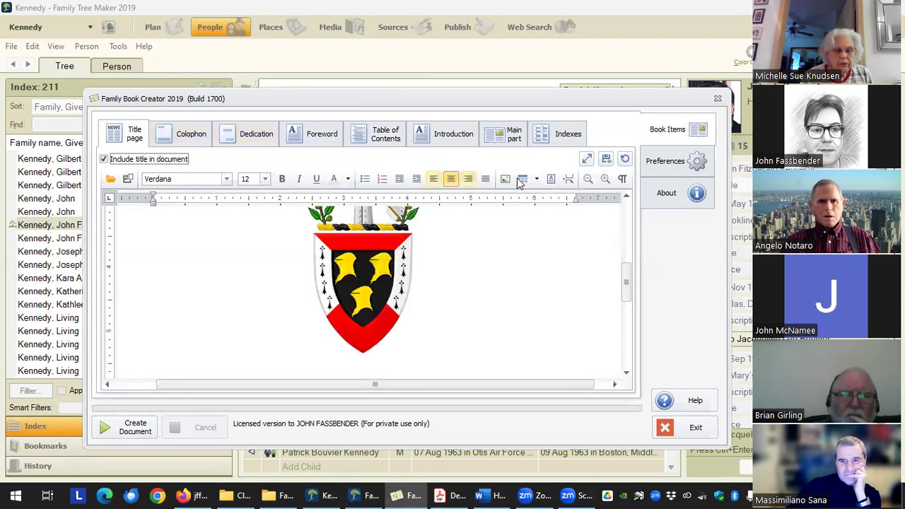
click(587, 162)
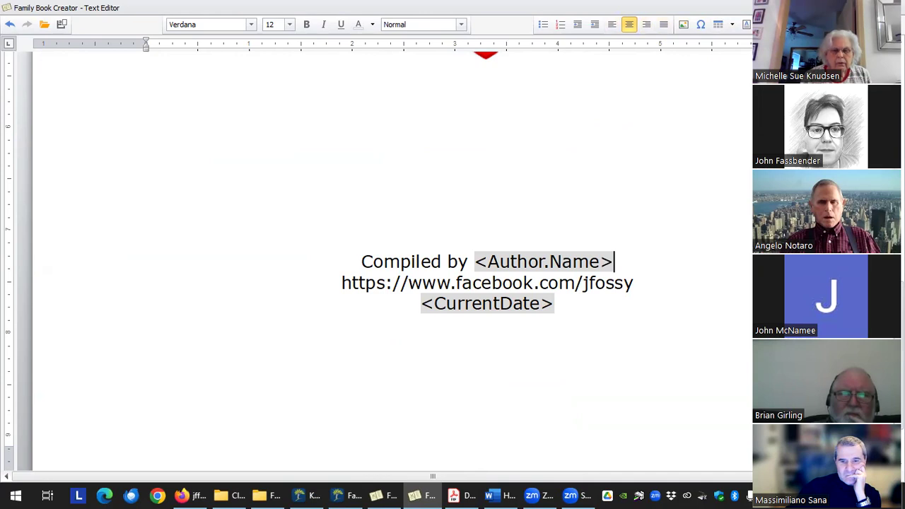
key(Escape)
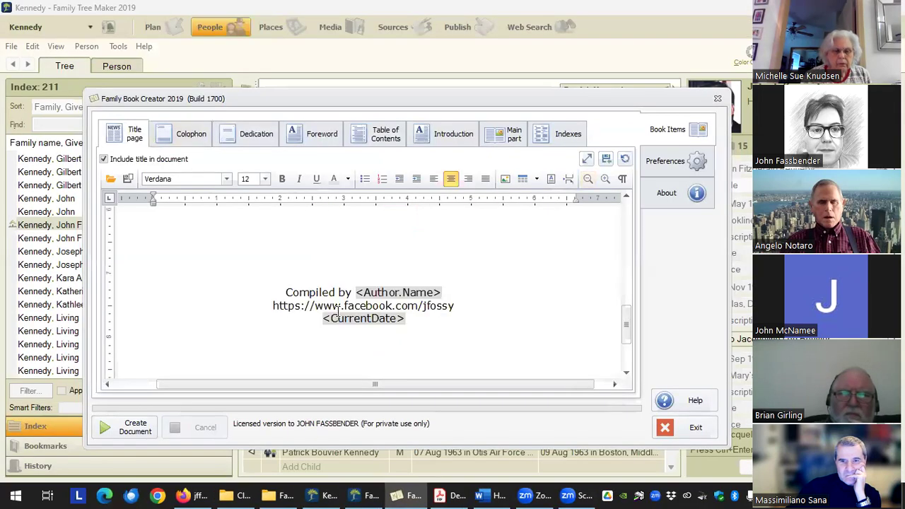
scroll(434, 304, up, 2)
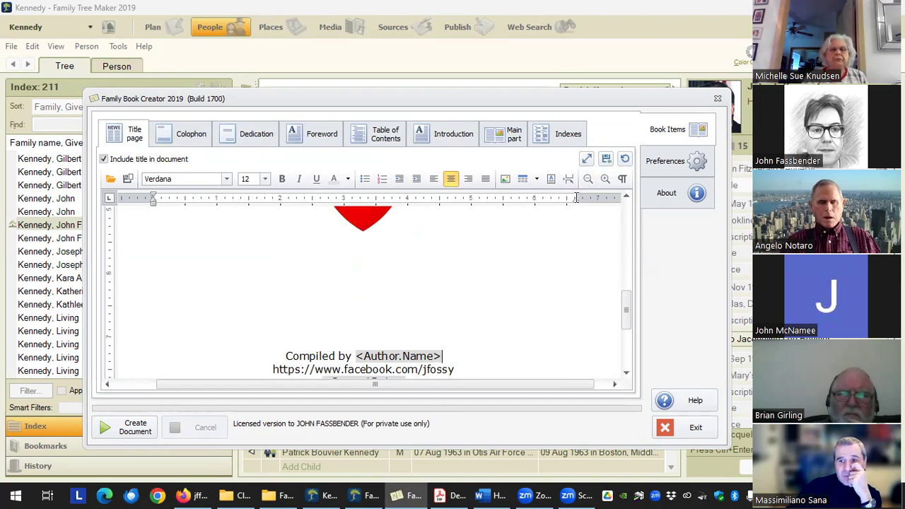
scroll(364, 283, up, 2)
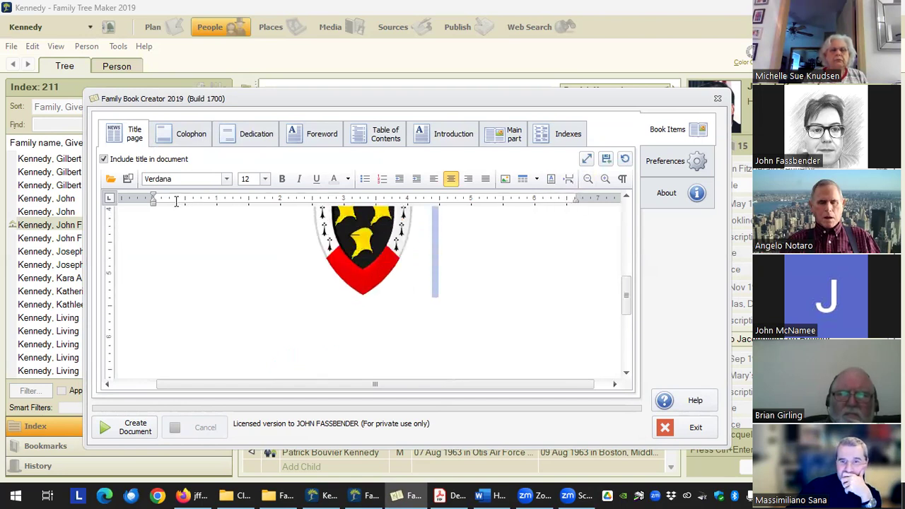
click(154, 203)
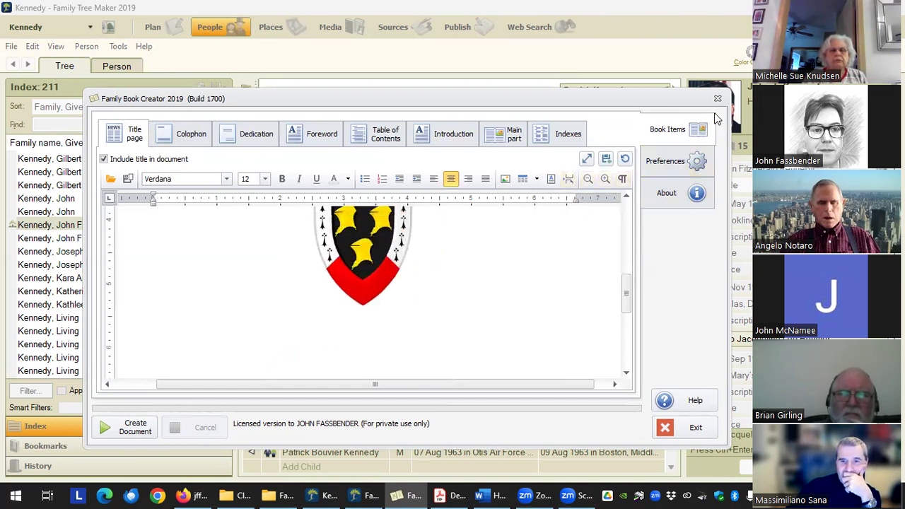
- Reopen the title page in the full-size text editor, add a line break above the coat of arms, and close the editor
click(586, 159)
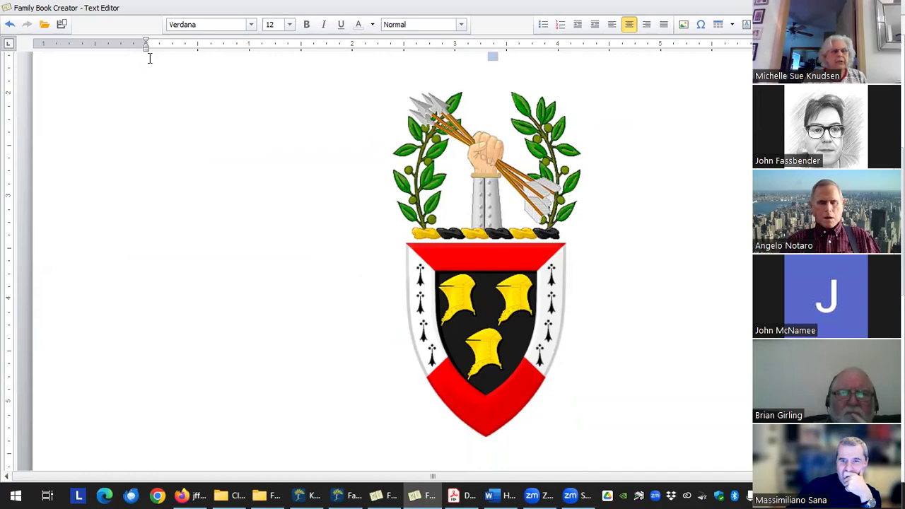
key(Return)
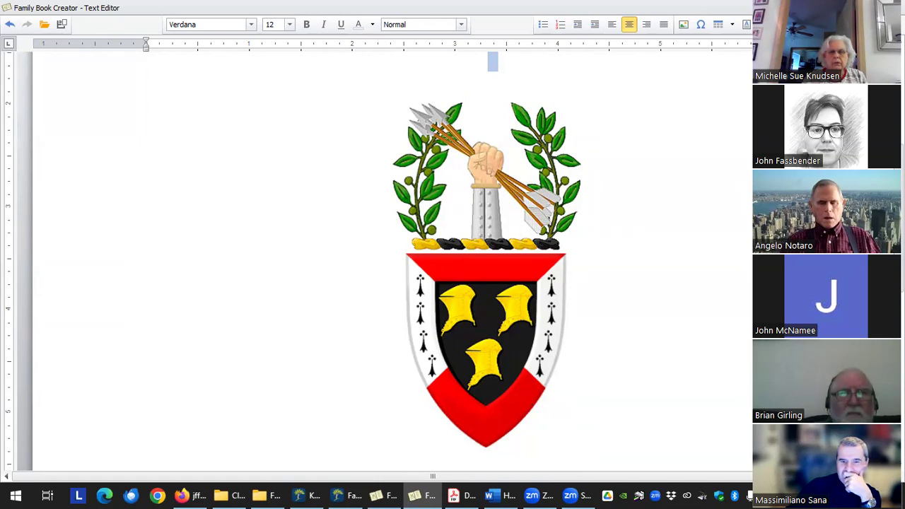
click(893, 7)
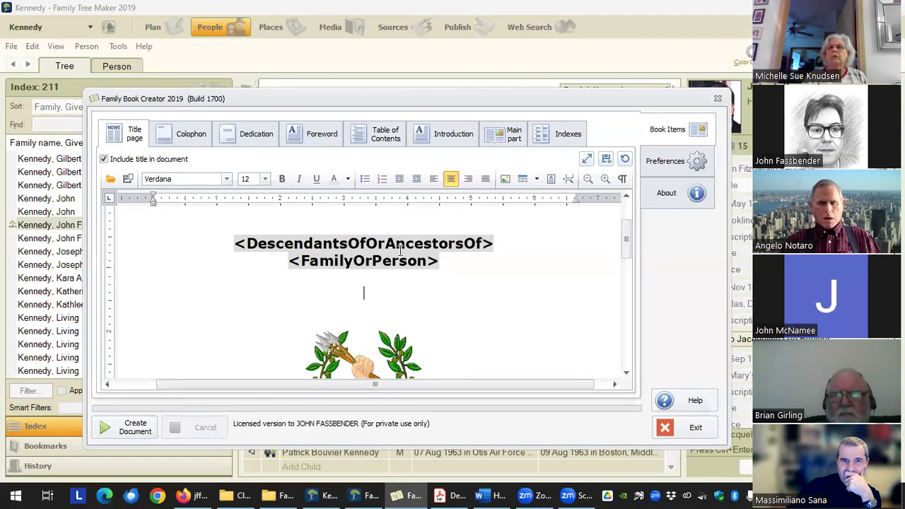
- Review the page margins, paper size and indent settings in the text and page layout preferences, and return to the book items
click(668, 164)
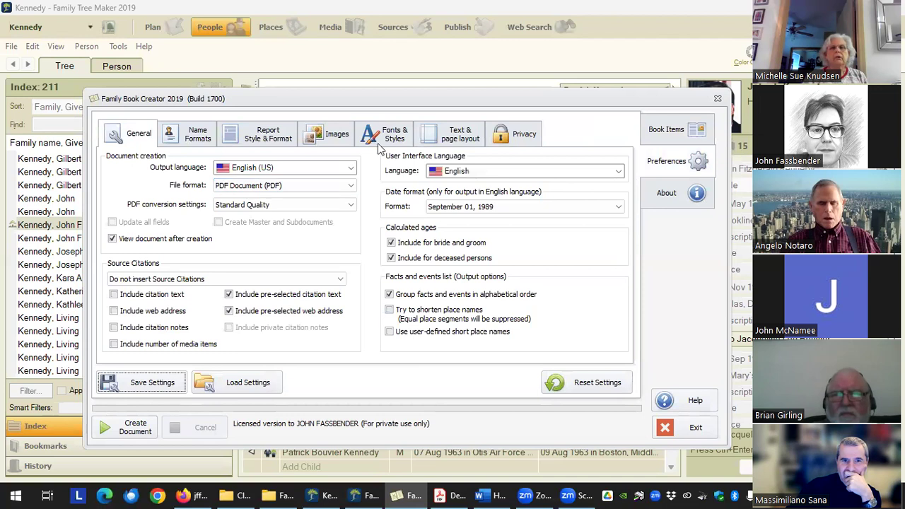
click(453, 140)
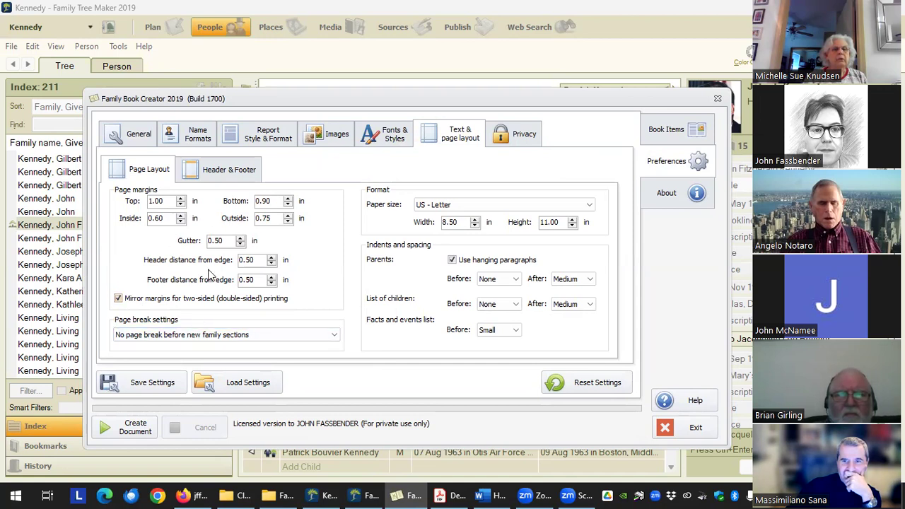
click(671, 140)
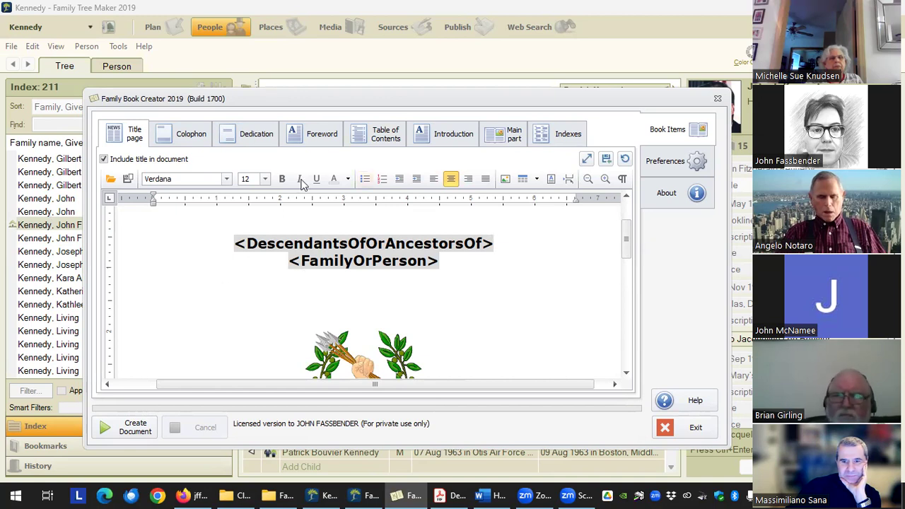
- Review the text and the header, footer and page number settings of the dedication, foreword and introduction
click(189, 136)
click(259, 134)
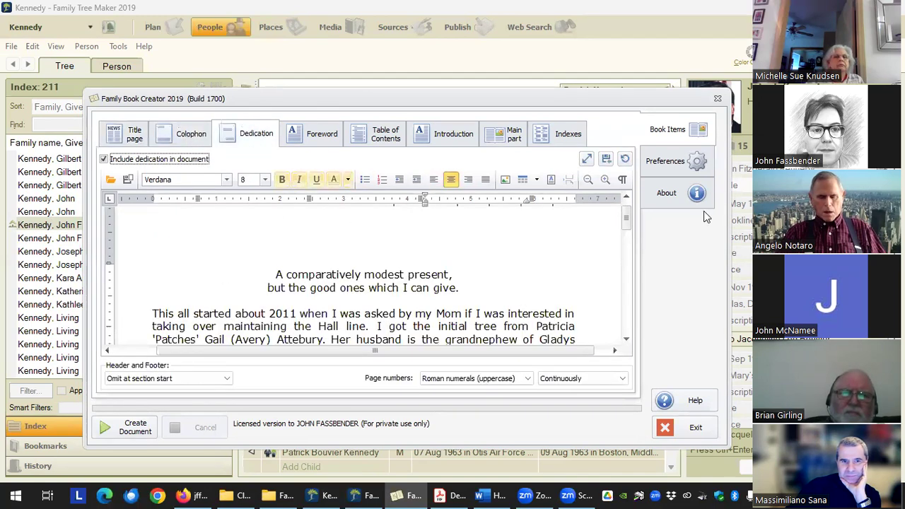
click(306, 135)
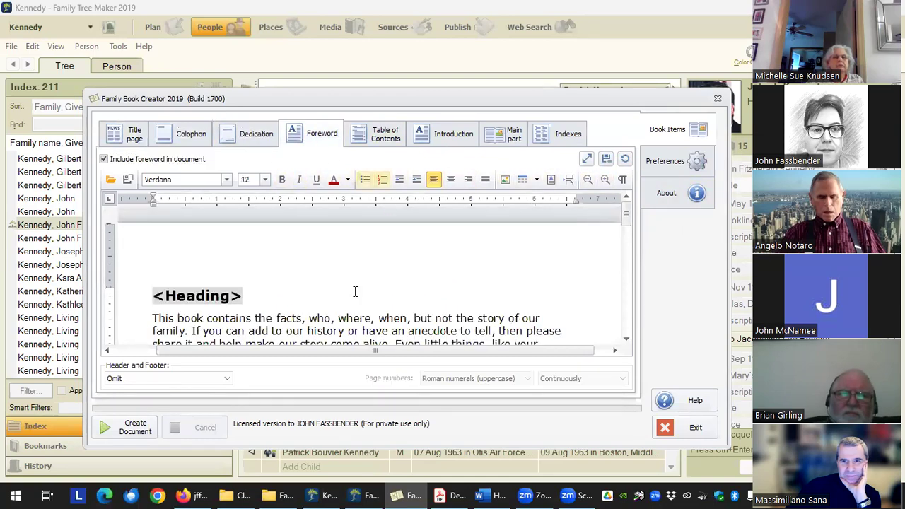
click(438, 138)
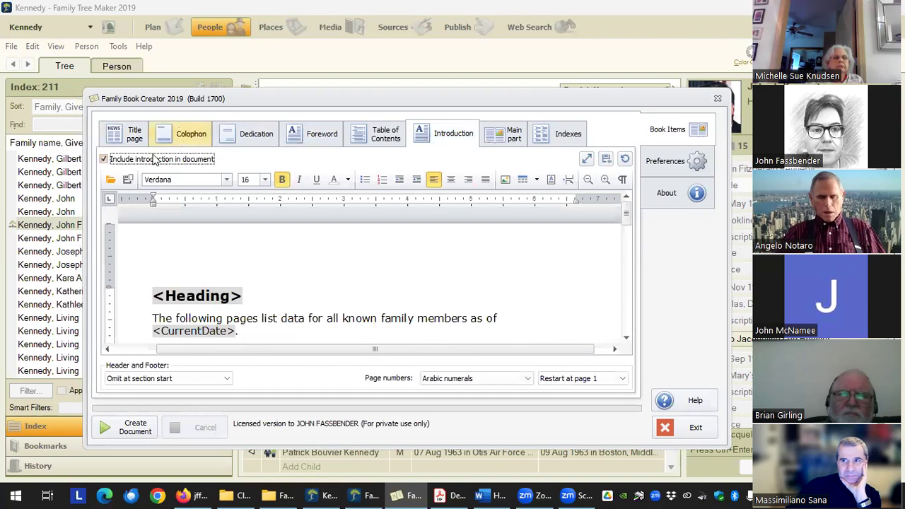
- Discard the title page's custom content by restoring its default text, and check the resulting page
click(127, 134)
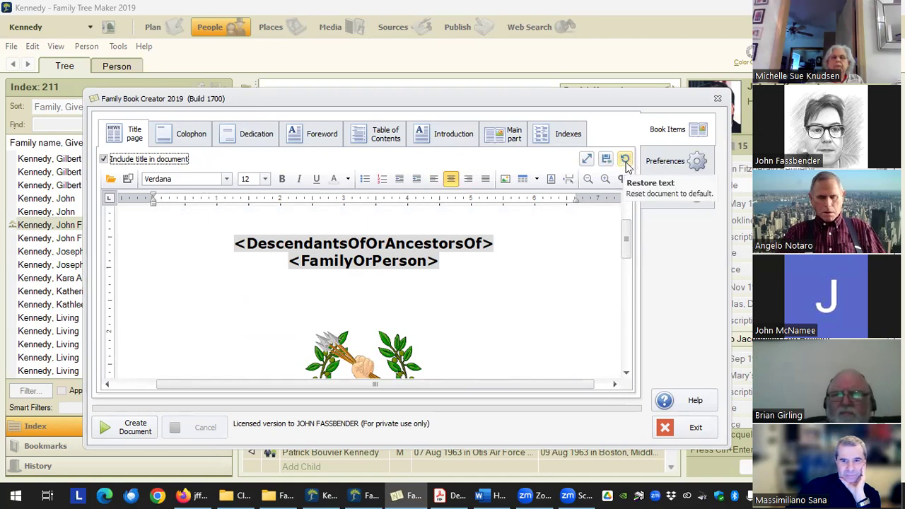
click(625, 161)
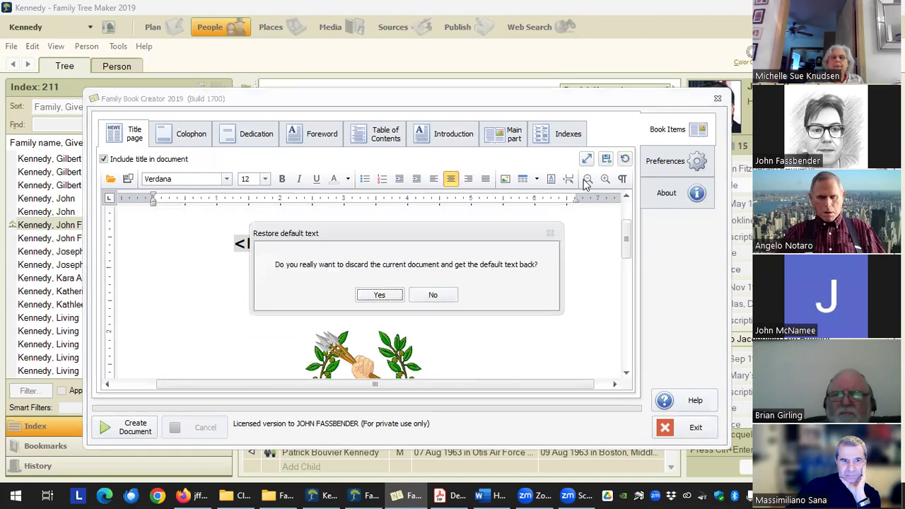
click(388, 296)
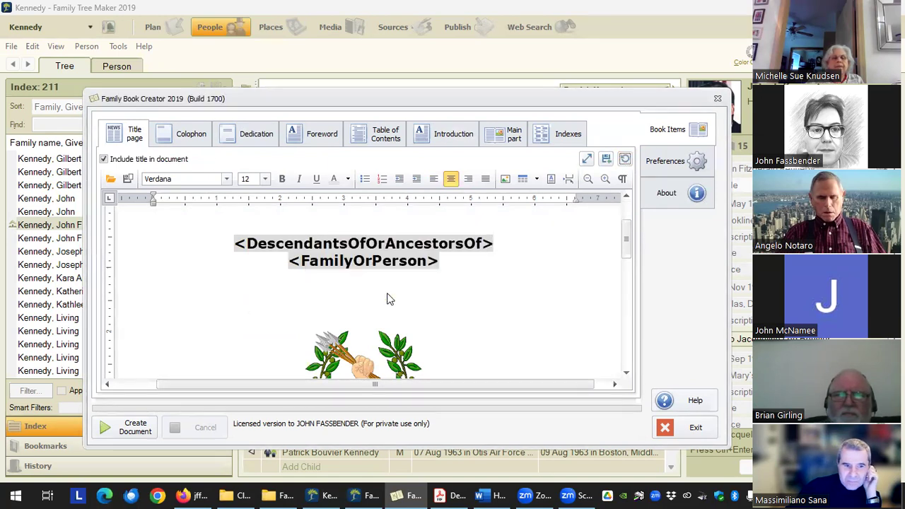
scroll(449, 262, down, 1)
scroll(448, 265, down, 4)
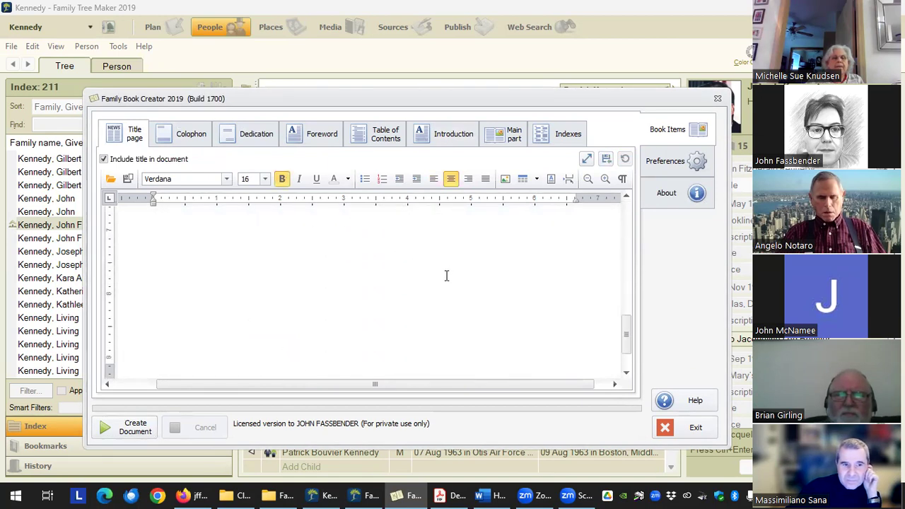
scroll(446, 276, up, 5)
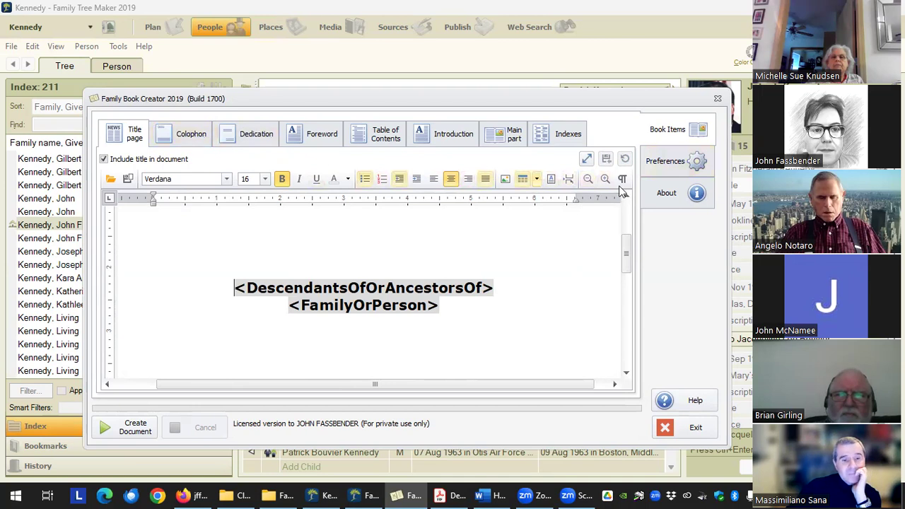
- Load the saved settings file Kennedy-JF.fbcs from the FBC folder and check the title page's coat of arms
click(678, 160)
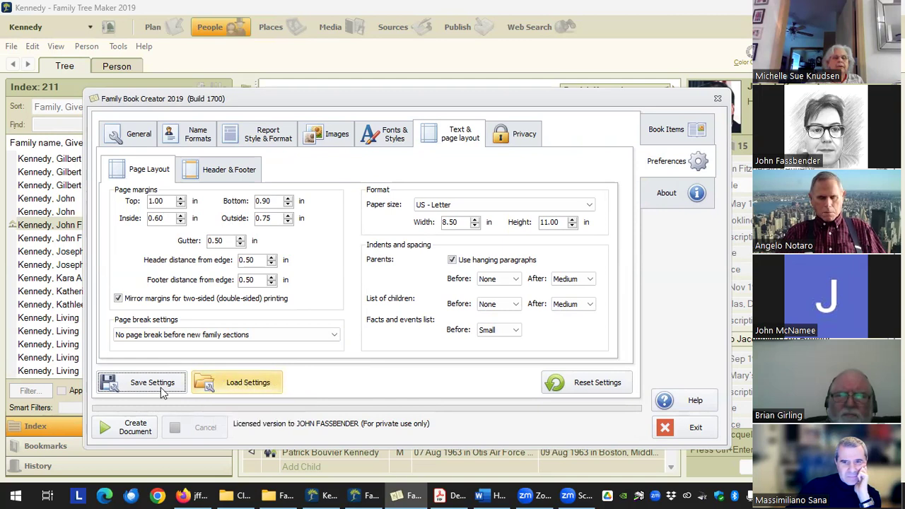
click(251, 382)
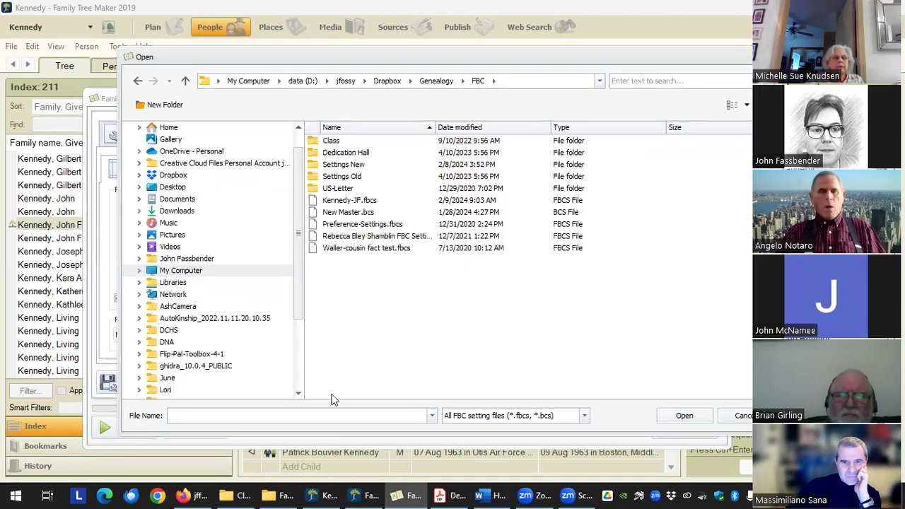
click(346, 201)
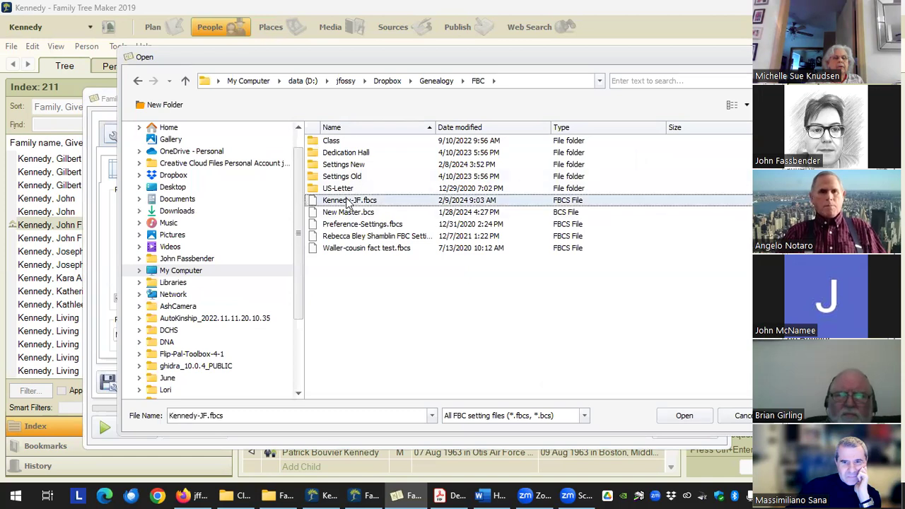
click(679, 415)
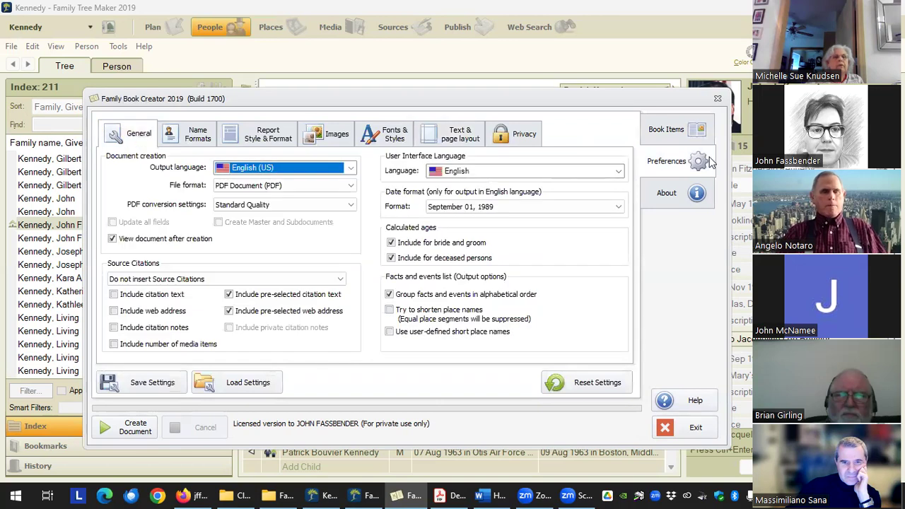
click(670, 130)
scroll(463, 328, down, 3)
scroll(463, 329, down, 2)
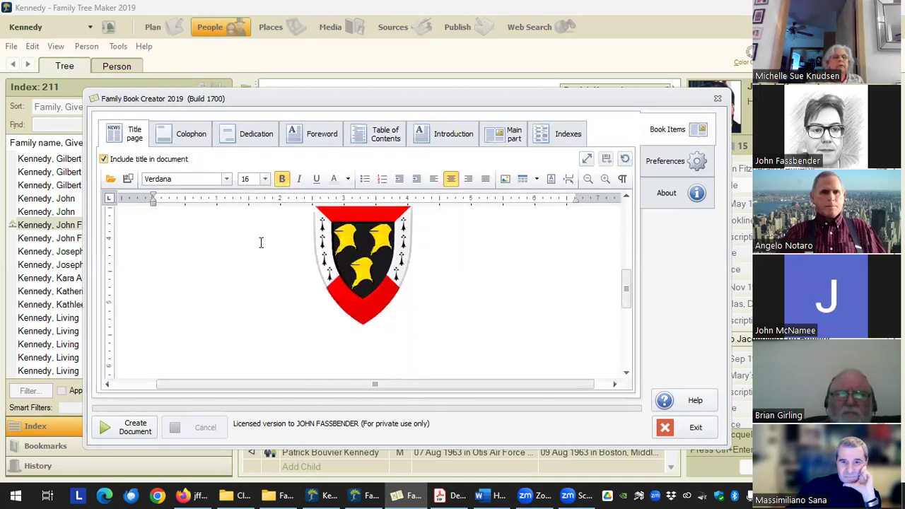
- Check the colophon, dedication and title page contents against the loaded settings
click(198, 140)
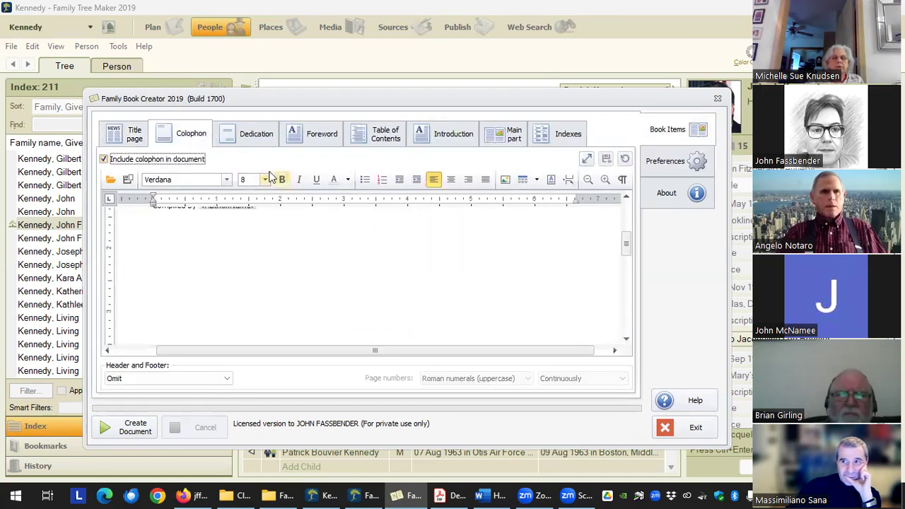
click(253, 134)
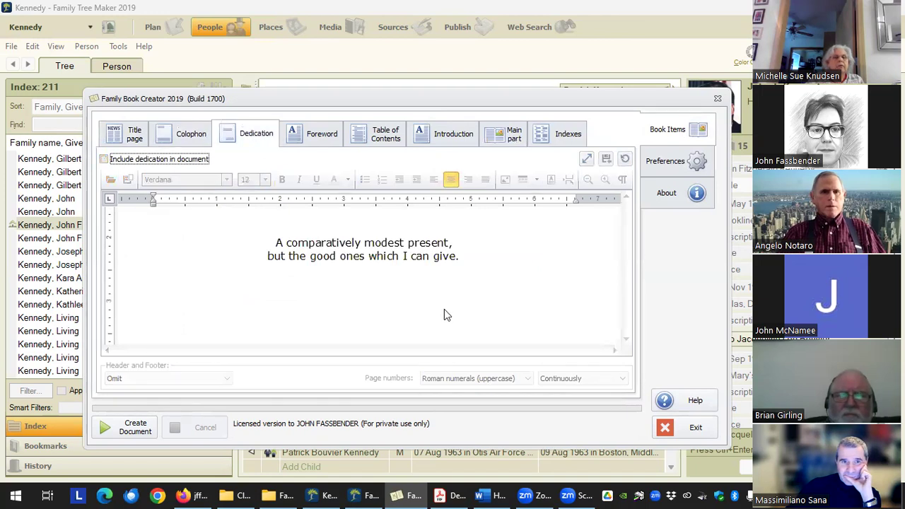
click(126, 136)
click(244, 133)
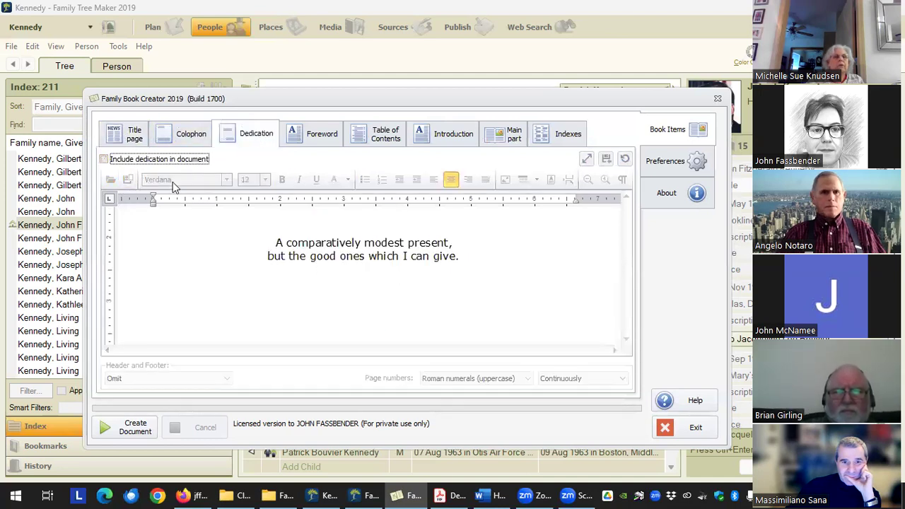
- Browse the FBC folder for saved documents that can be opened into the colophon, and cancel without opening one
click(202, 137)
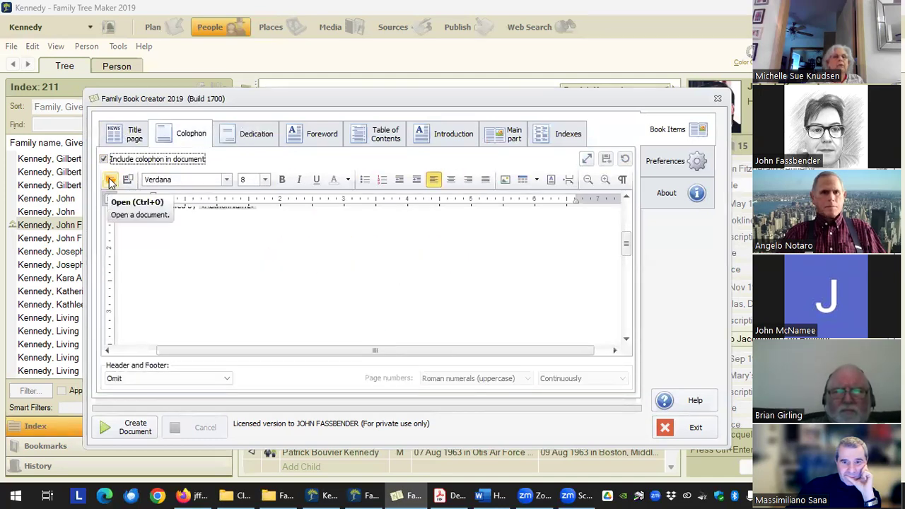
click(111, 181)
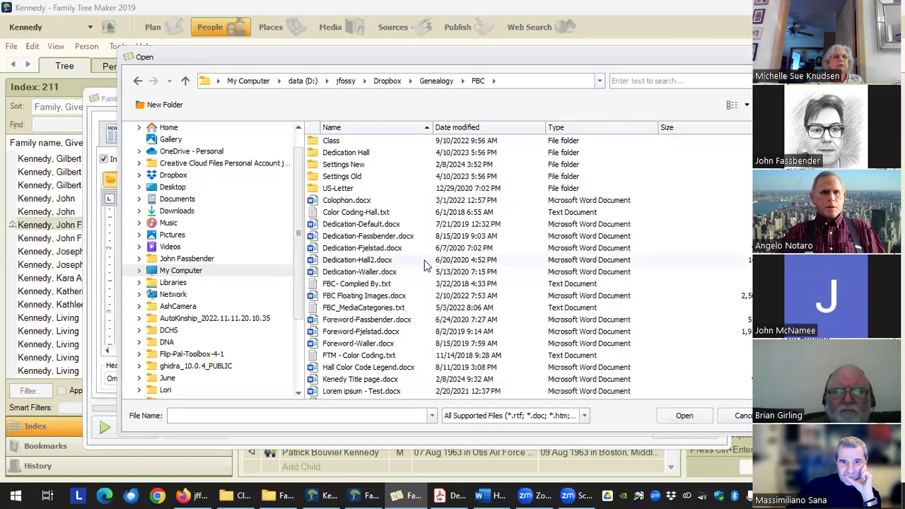
scroll(425, 265, down, 3)
scroll(374, 256, up, 3)
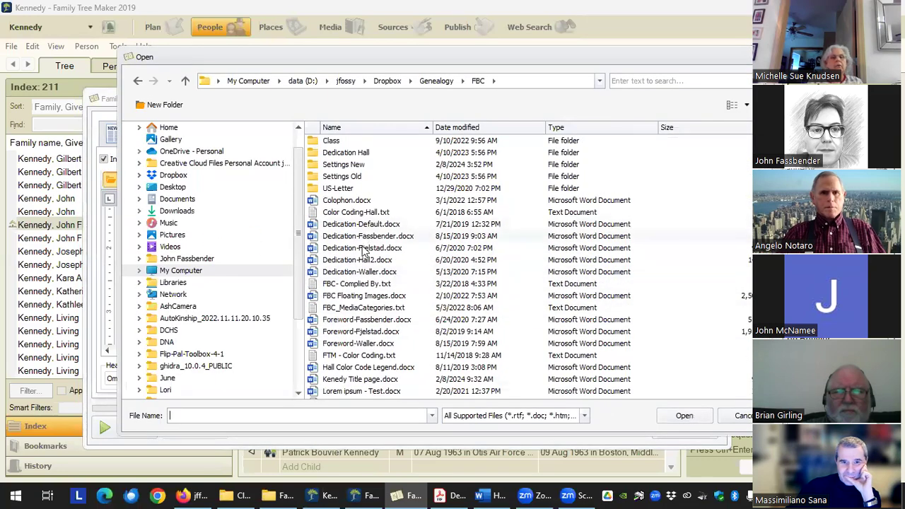
scroll(353, 304, down, 2)
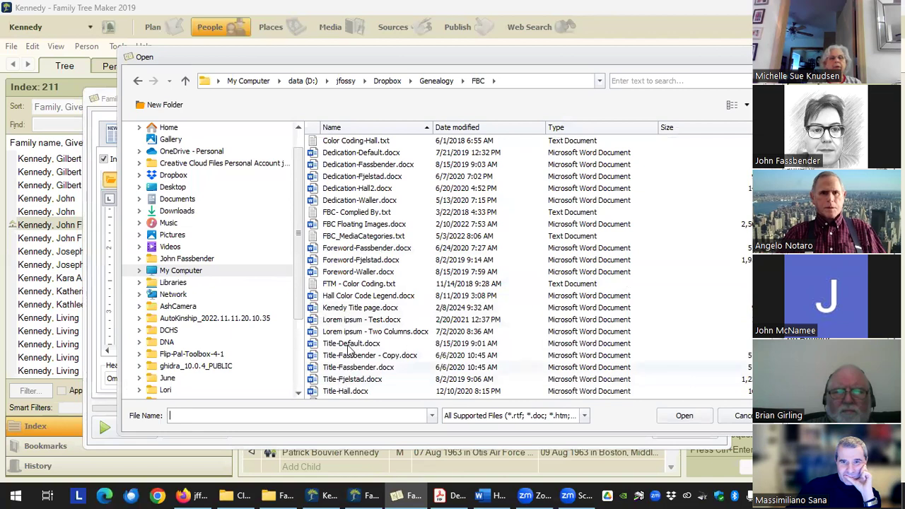
scroll(348, 350, down, 1)
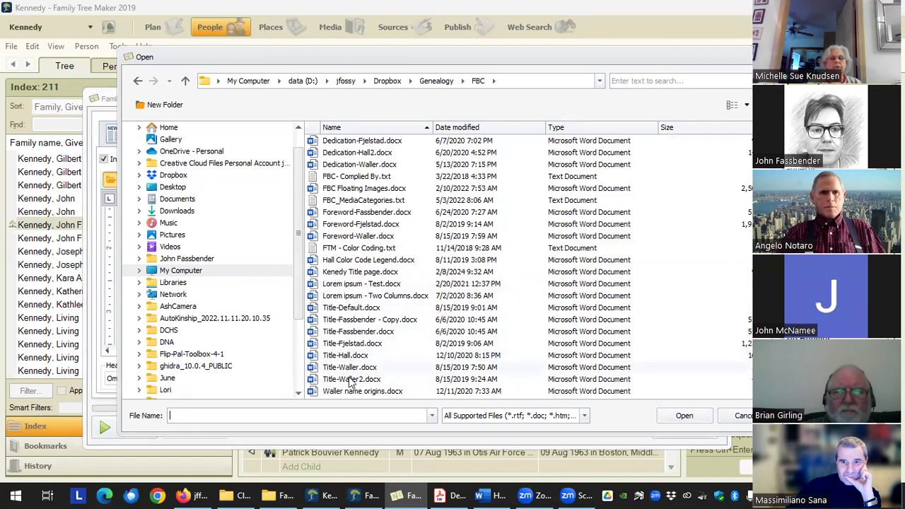
scroll(350, 371, up, 3)
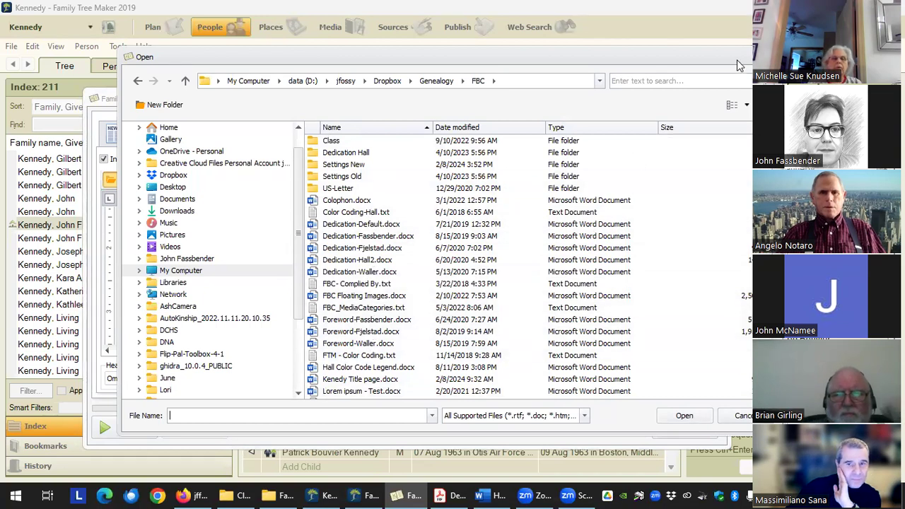
click(742, 418)
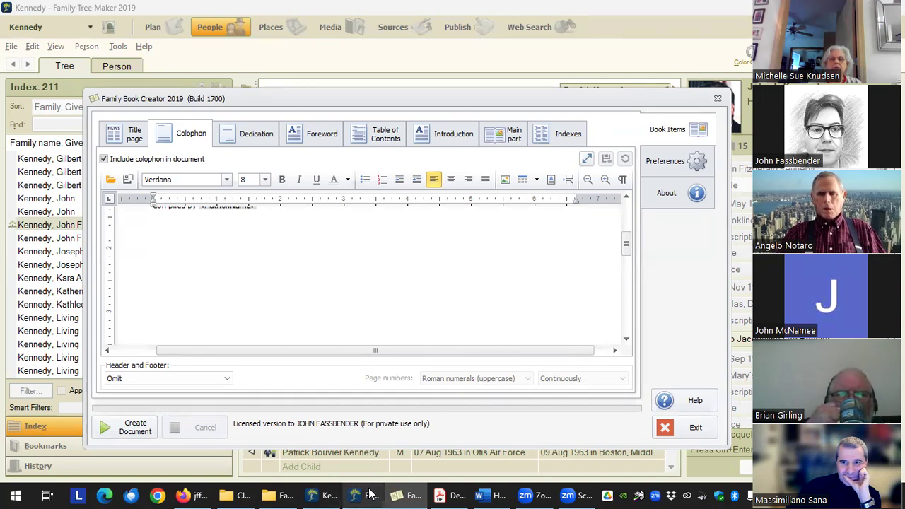
- Switch to Adobe Acrobat and highlight the page header text above the Introduction heading in the descendants book
click(458, 494)
scroll(472, 290, up, 5)
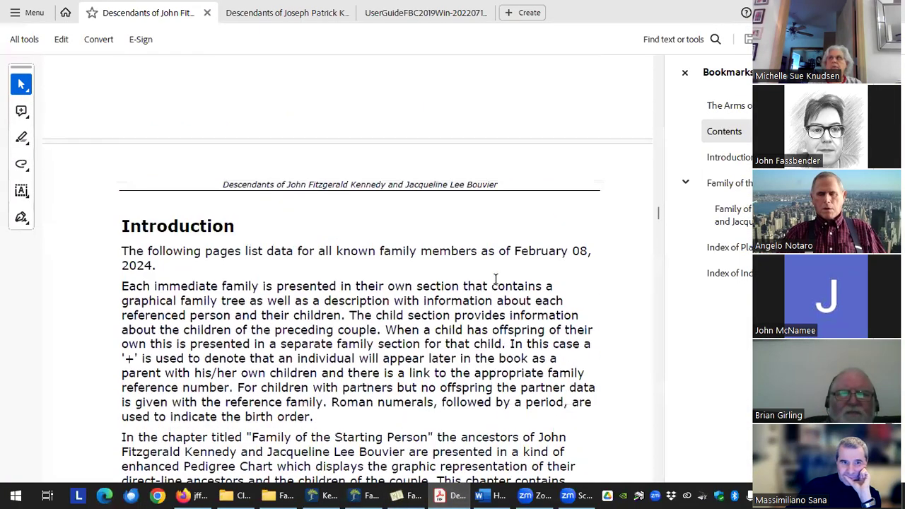
scroll(496, 278, up, 1)
drag(210, 216, 513, 217)
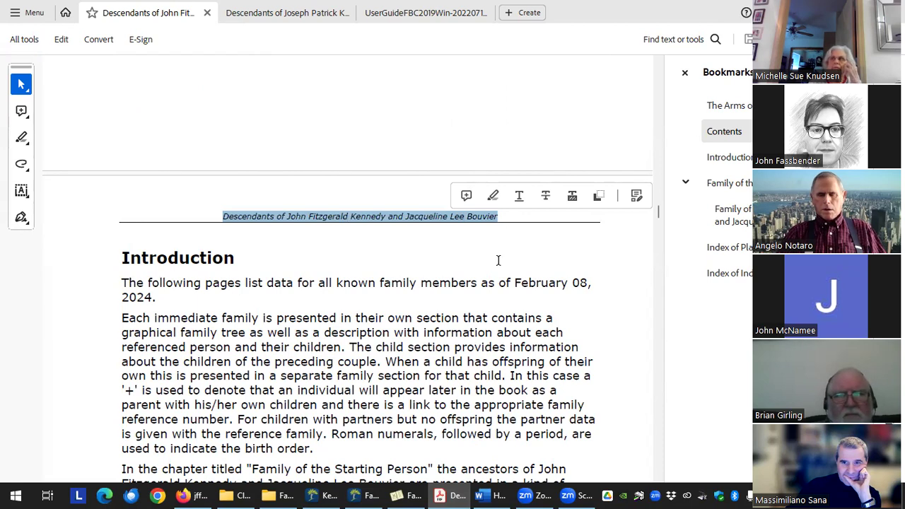
- Return to Family Book Creator and look through the title page, colophon, dedication and foreword
mouse_move(408, 495)
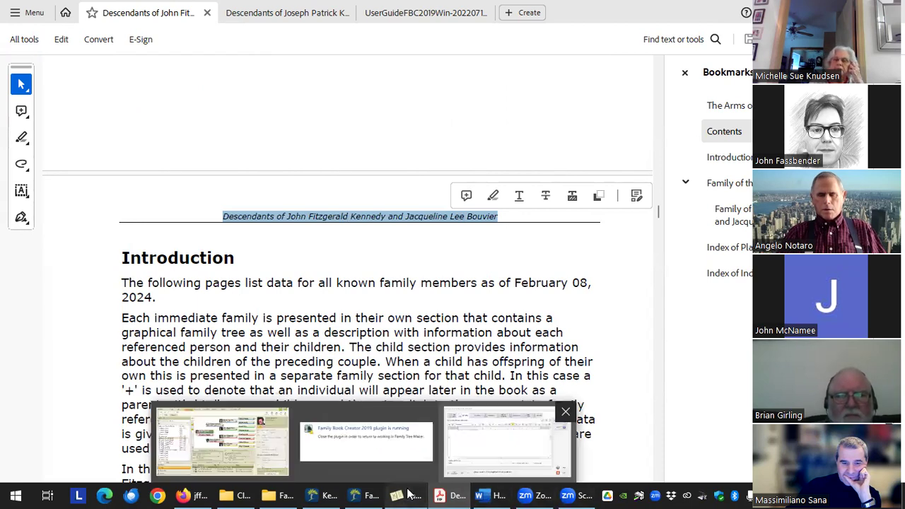
click(367, 442)
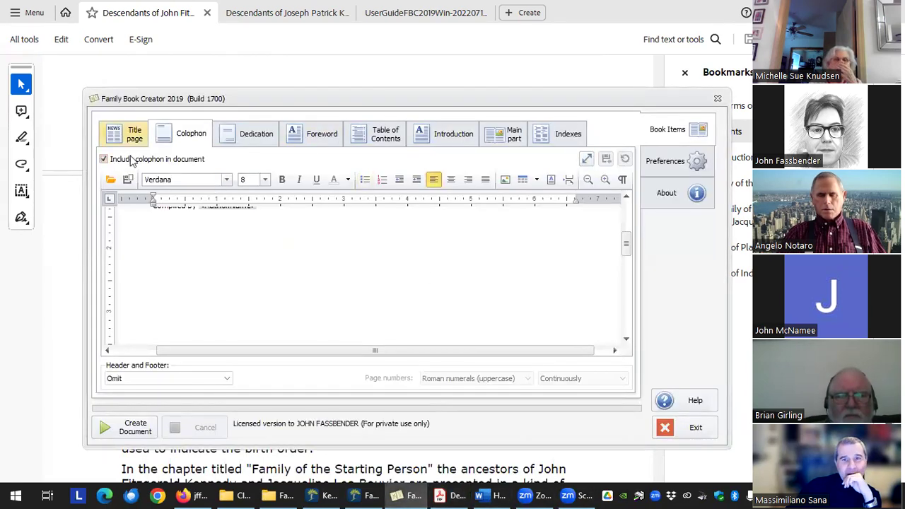
click(131, 135)
click(180, 133)
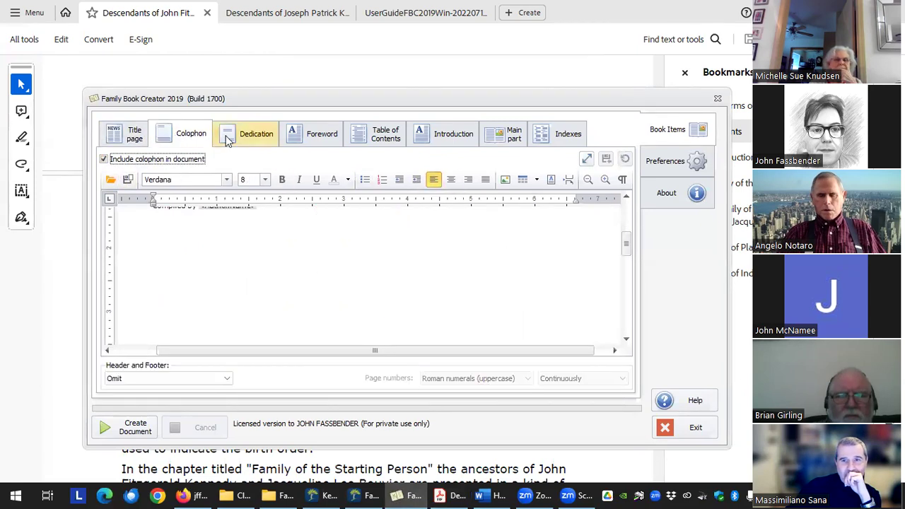
click(263, 137)
click(331, 138)
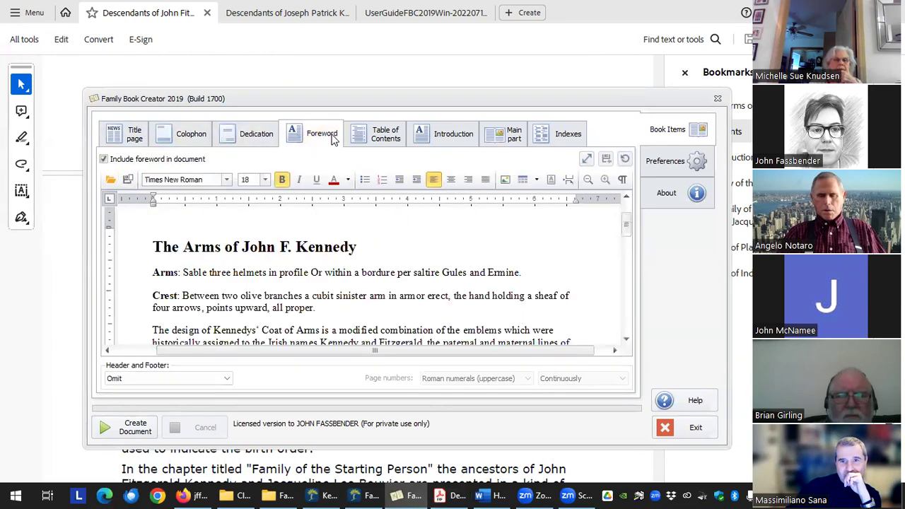
- Read through the introduction's text and place the text cursor after its heading field
click(452, 134)
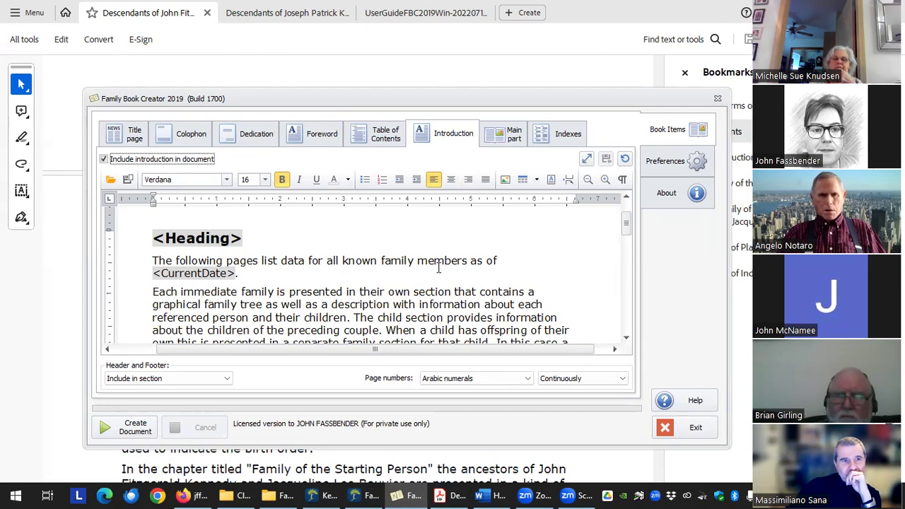
scroll(431, 283, down, 1)
scroll(436, 290, down, 8)
scroll(434, 303, up, 10)
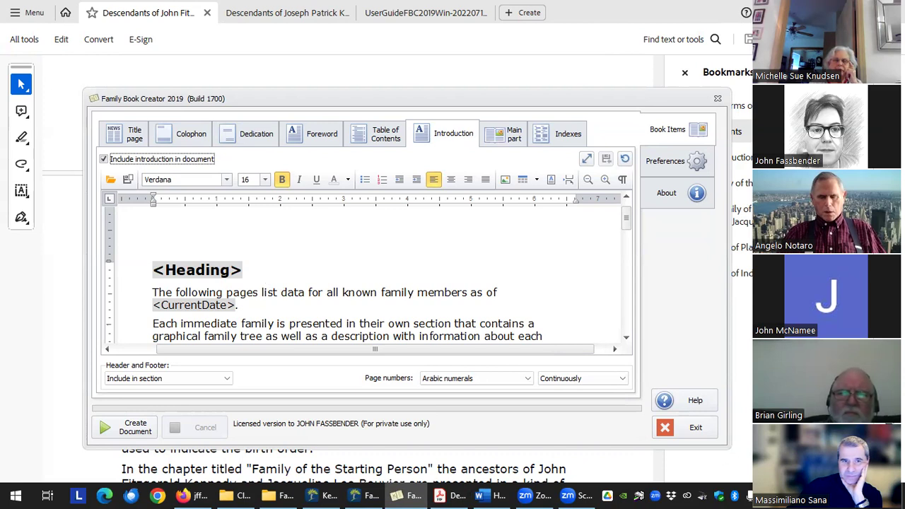
click(375, 263)
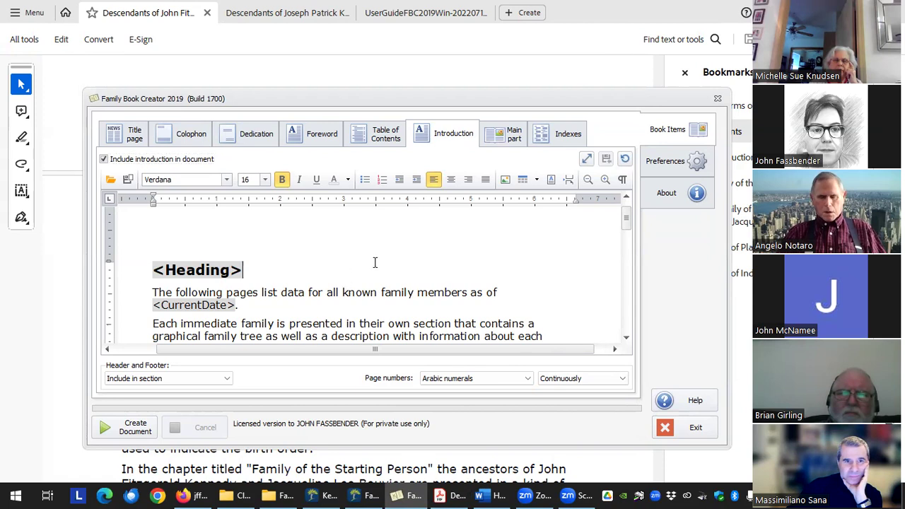
- Look through the introduction template's text and select its <Heading> field
scroll(369, 277, down, 5)
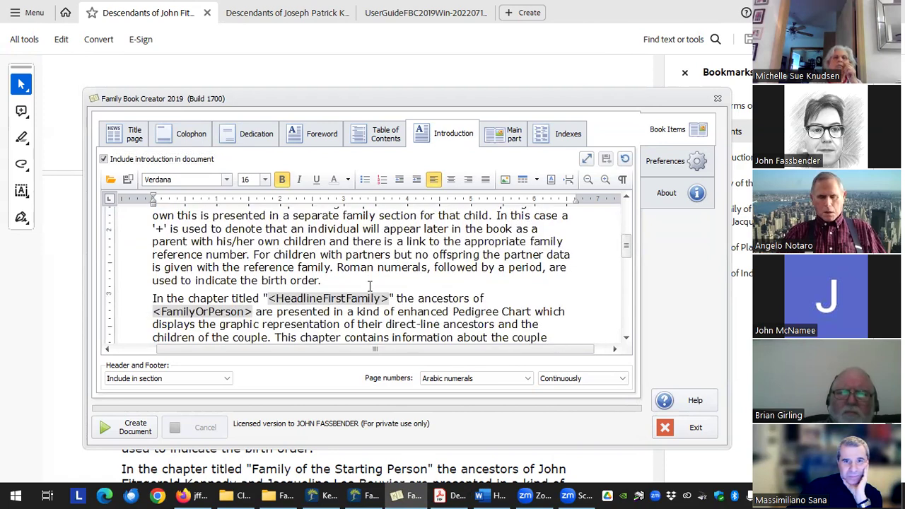
scroll(369, 286, down, 3)
scroll(369, 288, up, 6)
scroll(369, 291, up, 2)
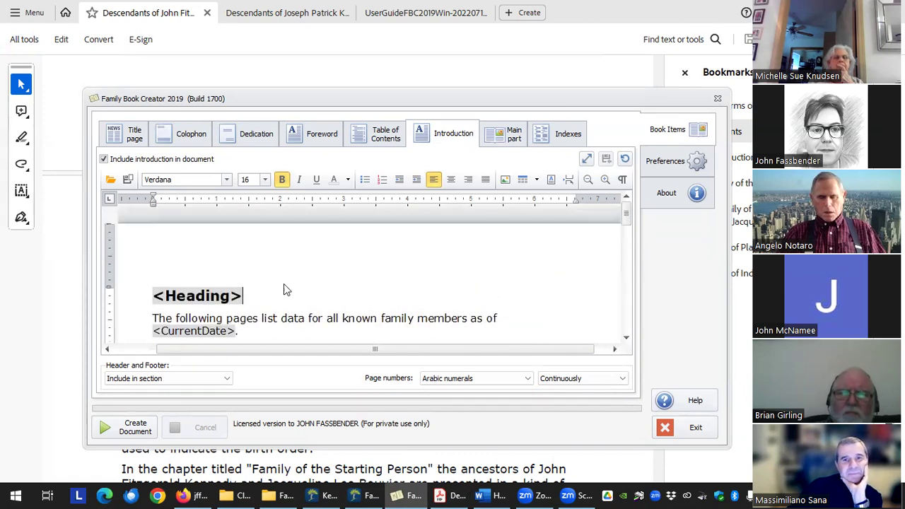
drag(243, 296, 168, 294)
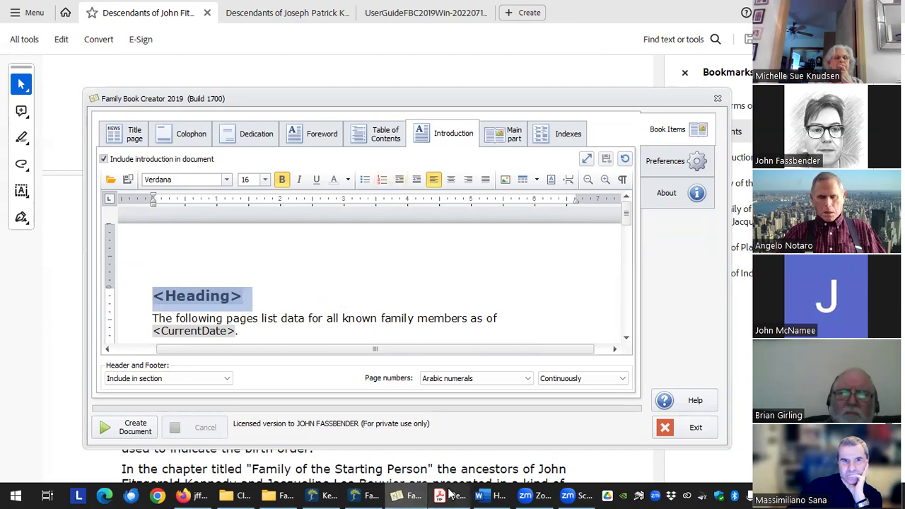
- Switch to Adobe Acrobat and view the Introduction page of the John Fitzgerald Kennedy descendants book
mouse_move(451, 493)
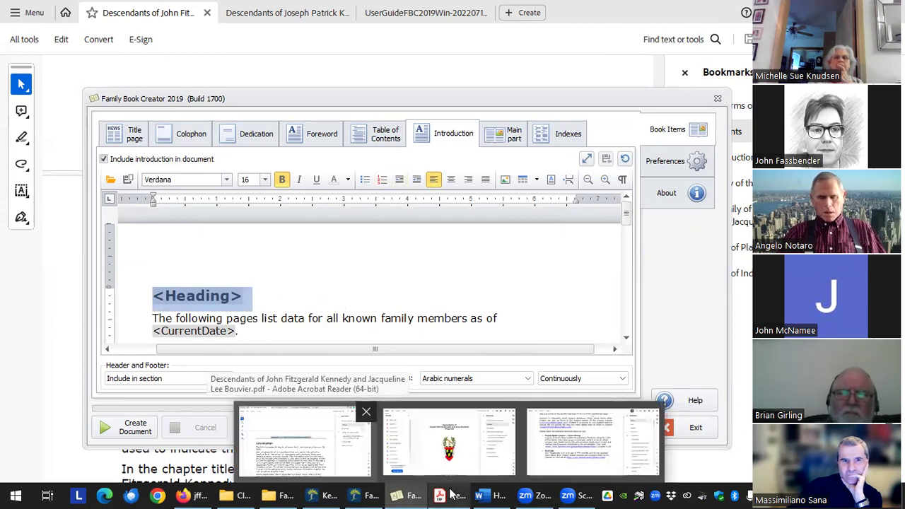
click(304, 442)
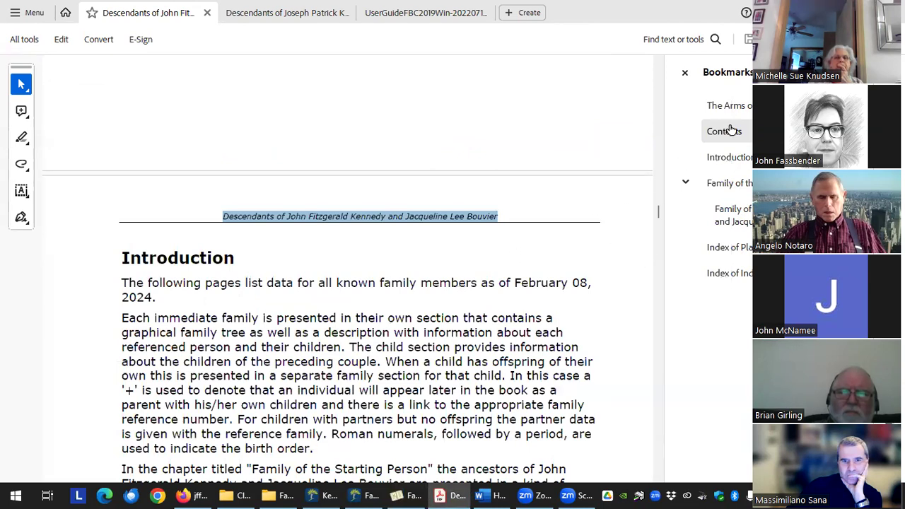
click(736, 160)
scroll(239, 296, up, 3)
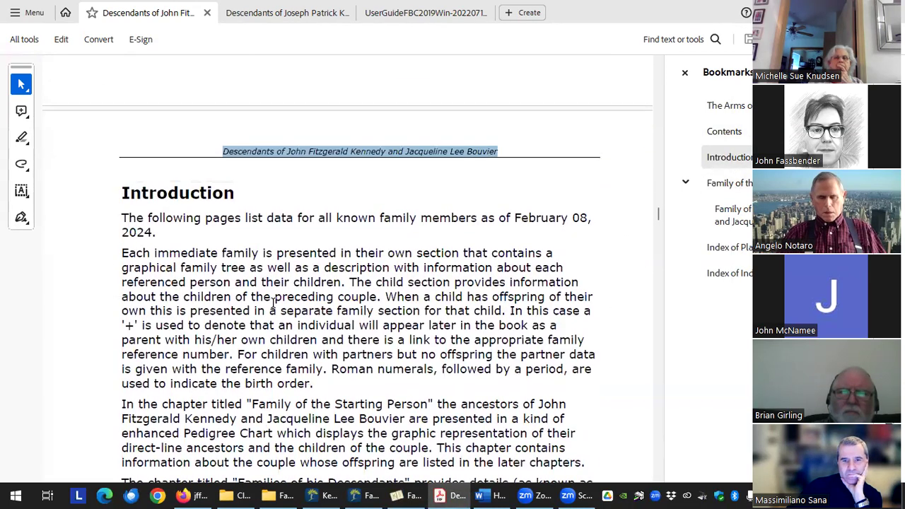
- Return to Family Book Creator, load the settings file Kennedy-JF.fbcs, and reopen the introduction book item
click(417, 495)
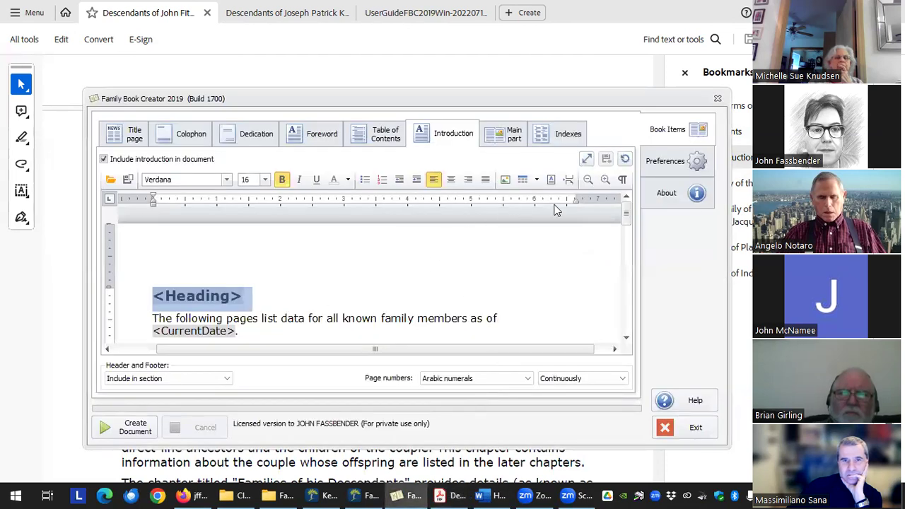
click(672, 161)
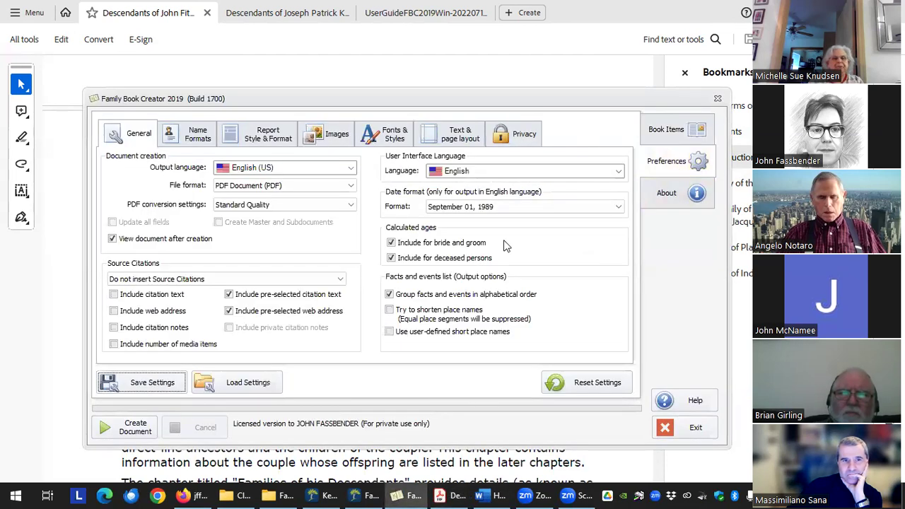
click(249, 387)
click(343, 200)
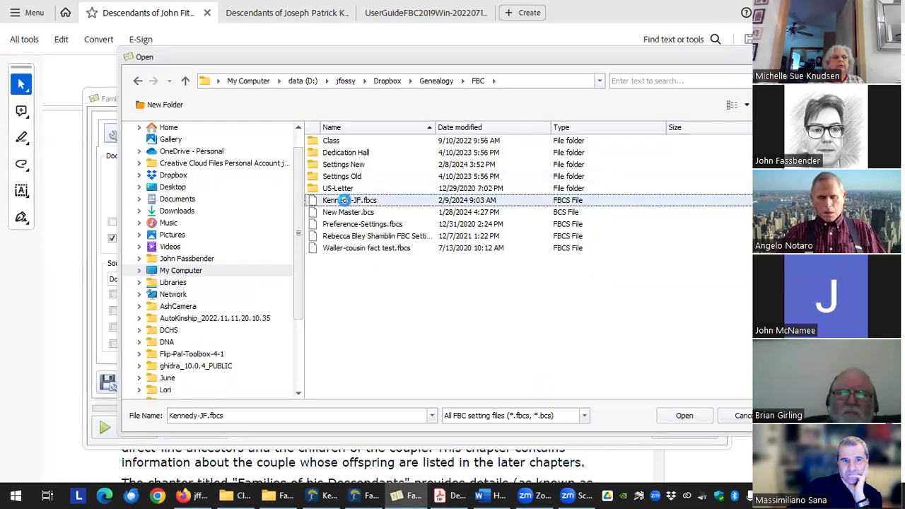
double_click(343, 200)
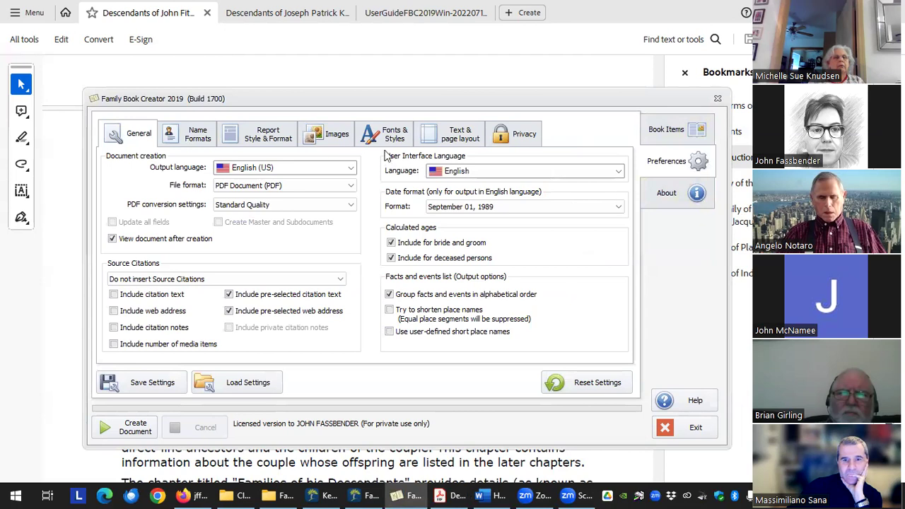
click(710, 126)
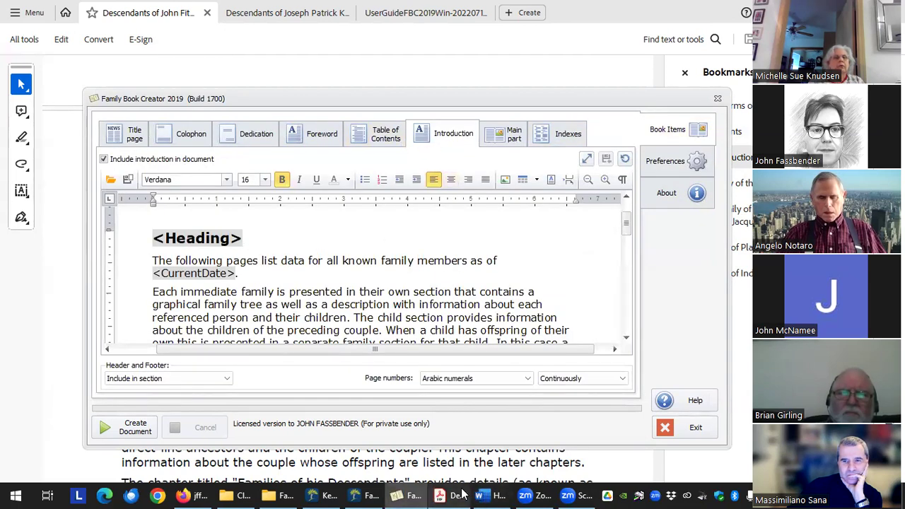
- Switch to Adobe Acrobat, look over the introduction's text, and highlight its Introduction heading
click(440, 495)
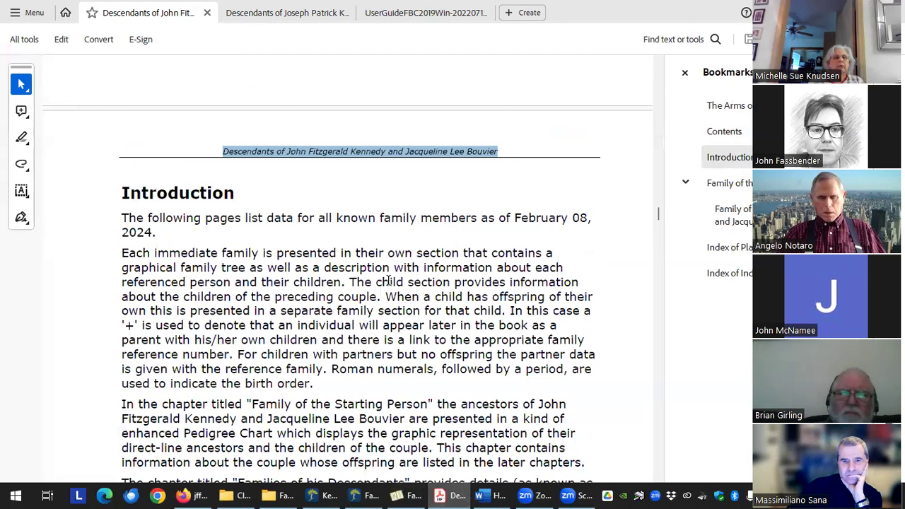
scroll(347, 251, up, 1)
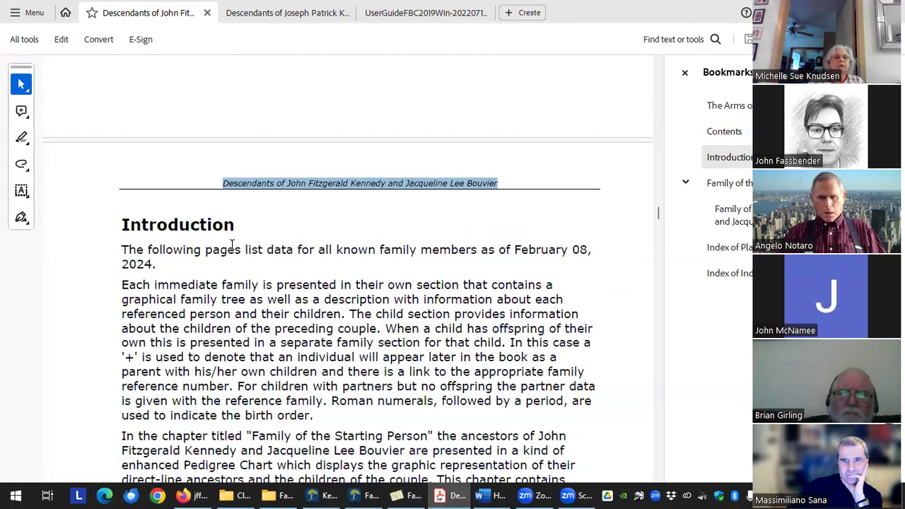
scroll(232, 244, down, 2)
scroll(157, 203, down, 3)
scroll(163, 198, up, 3)
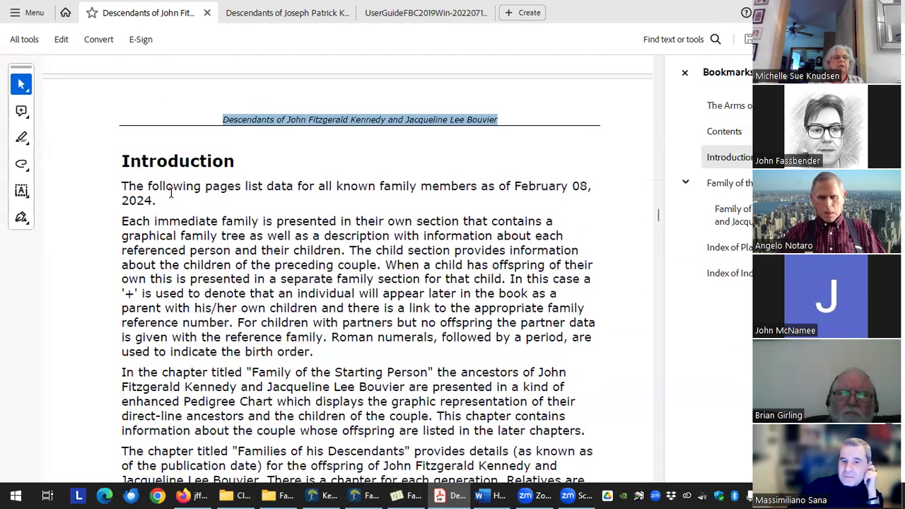
drag(238, 162, 121, 160)
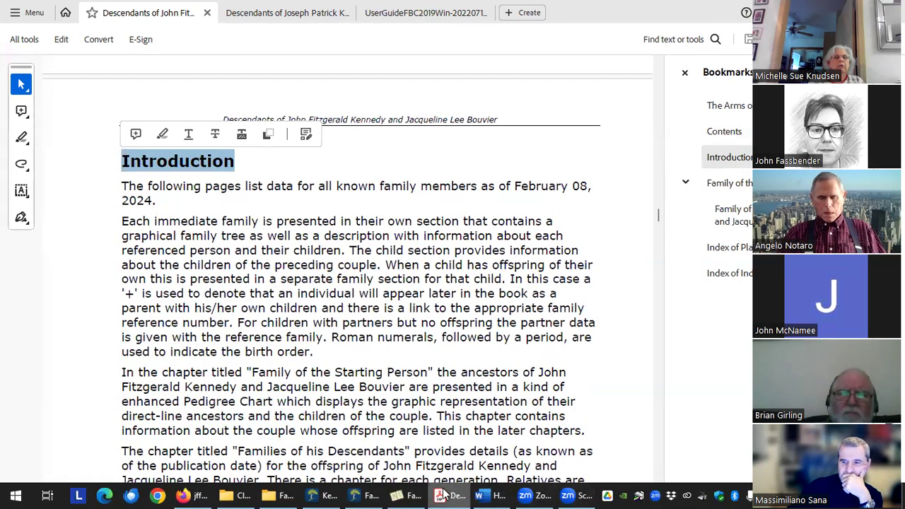
- Return to Family Book Creator and insert <Heading> on its own line above "The Arms of John F. Kennedy" in the foreword
mouse_move(421, 495)
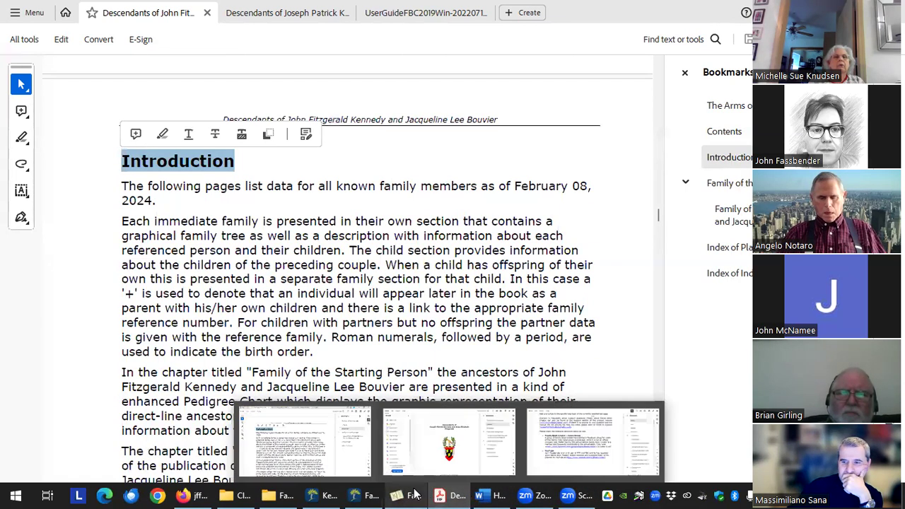
click(396, 446)
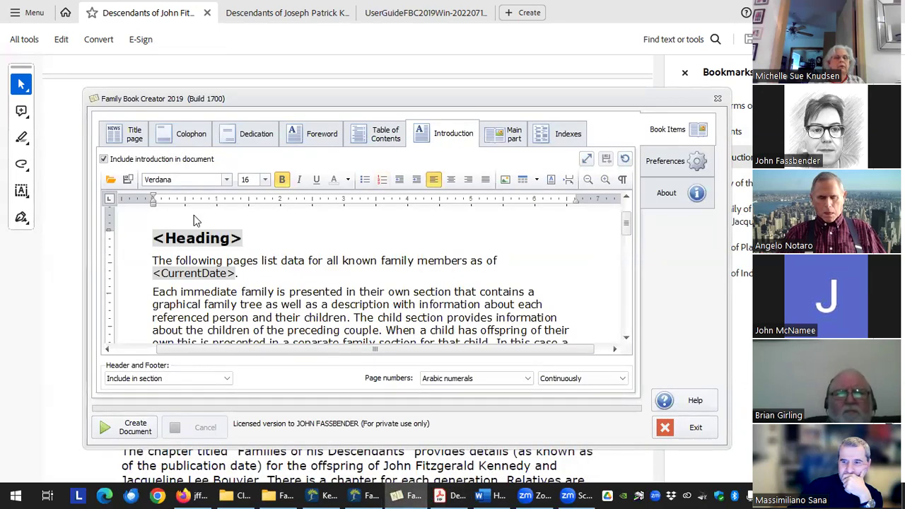
click(315, 134)
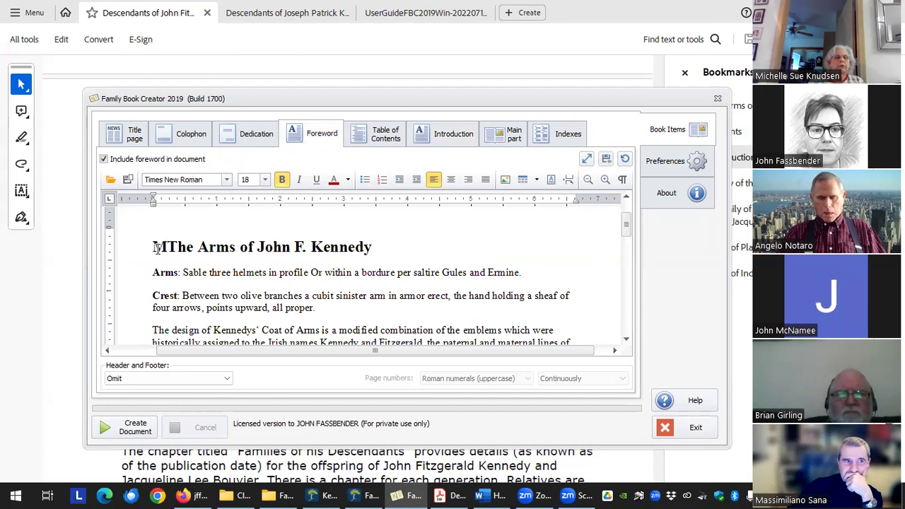
text(<Heading)
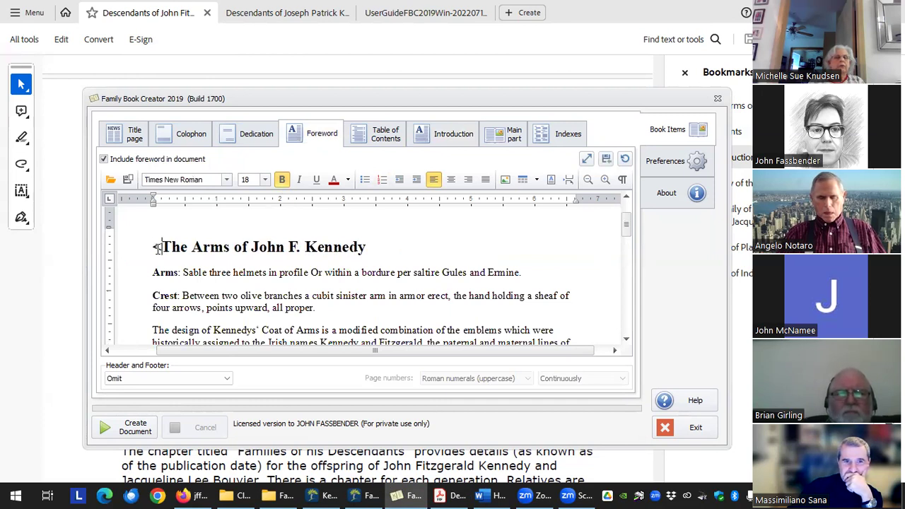
text(>)
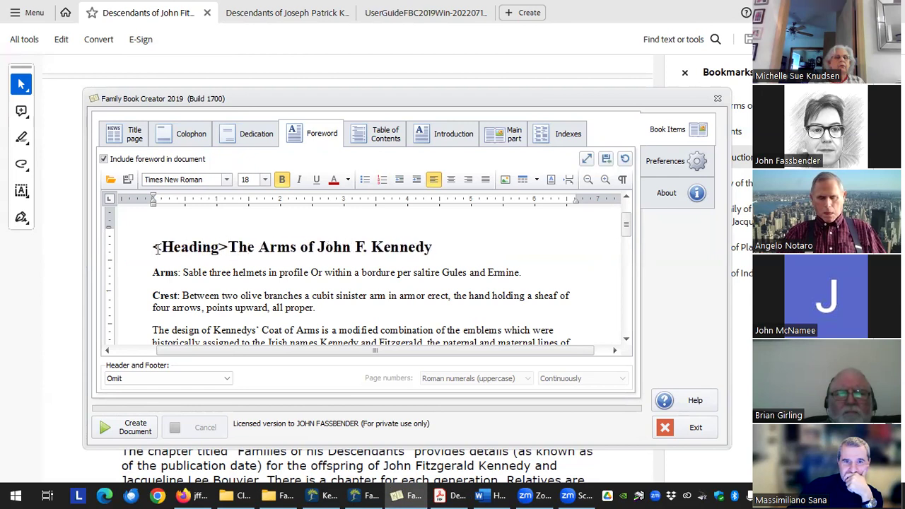
key(Return)
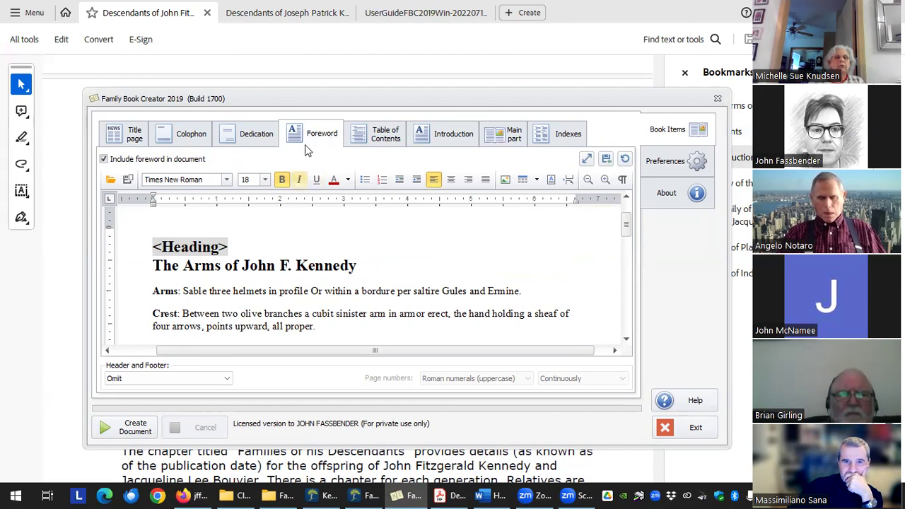
- Reopen the introduction item, then switch to Adobe Acrobat and highlight the date in the Introduction's first sentence
click(451, 137)
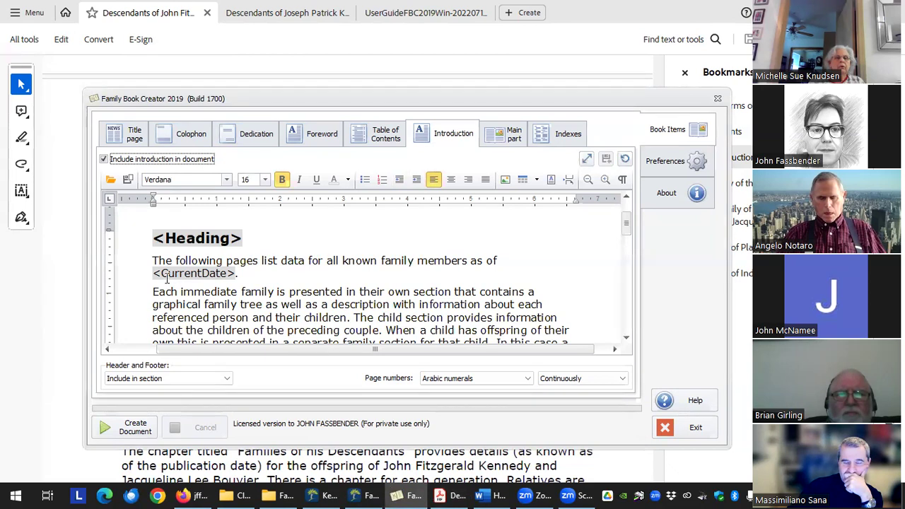
click(444, 495)
drag(516, 185, 641, 198)
mouse_move(550, 205)
mouse_down()
mouse_move(297, 194)
mouse_move(153, 201)
mouse_up()
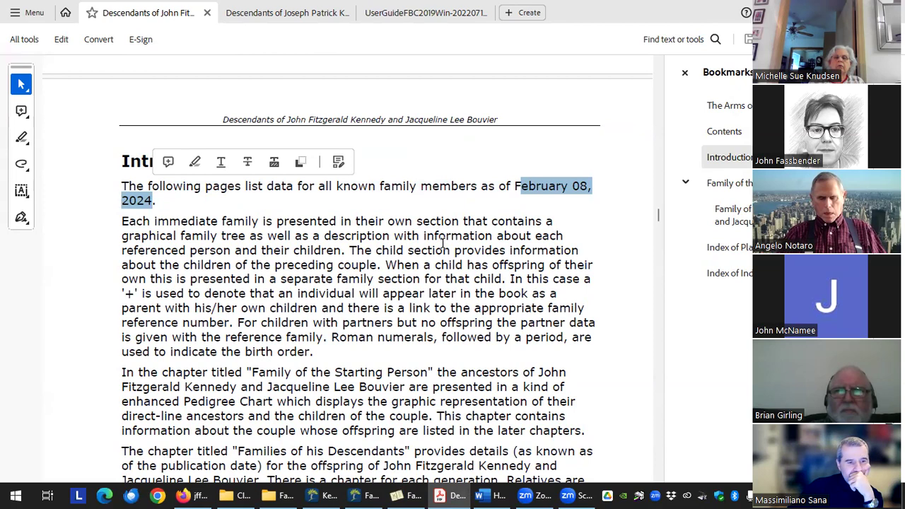
scroll(444, 241, down, 1)
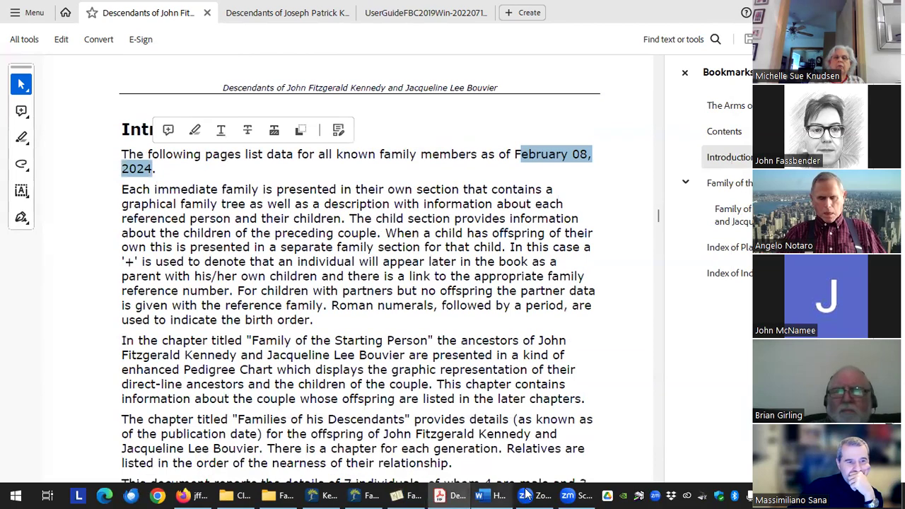
- Return to Family Book Creator and examine the placeholder fields in the introduction's chapter descriptions
click(415, 495)
scroll(444, 268, down, 3)
scroll(445, 268, down, 3)
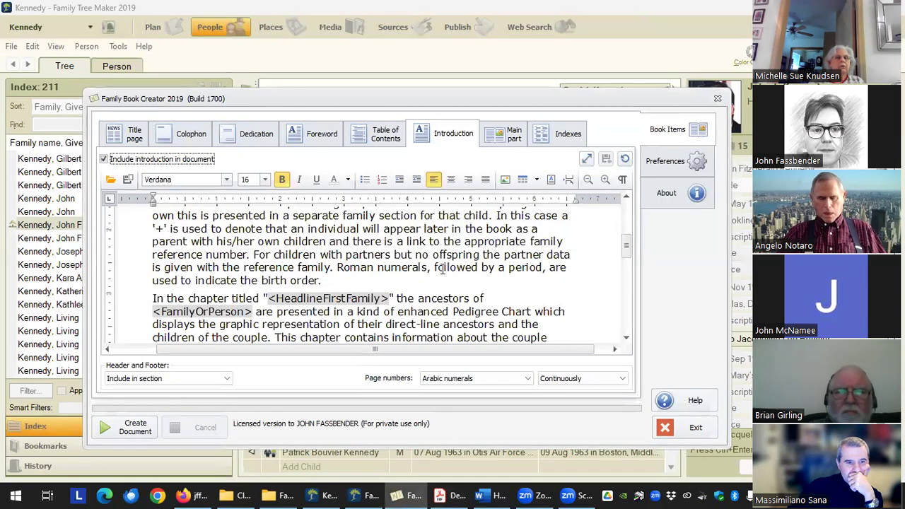
scroll(379, 257, up, 1)
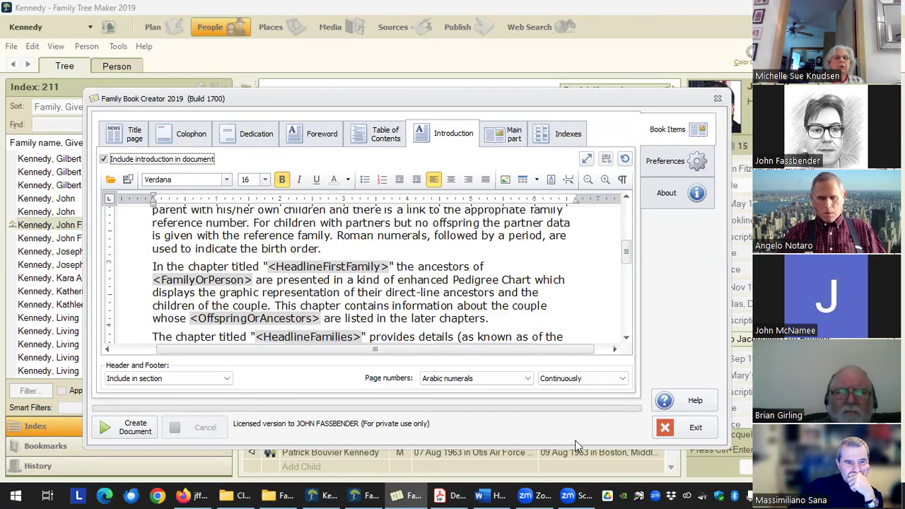
- Switch to Adobe Acrobat and compare the Family of the Starting Person, Contents and Introduction sections of the book
click(449, 495)
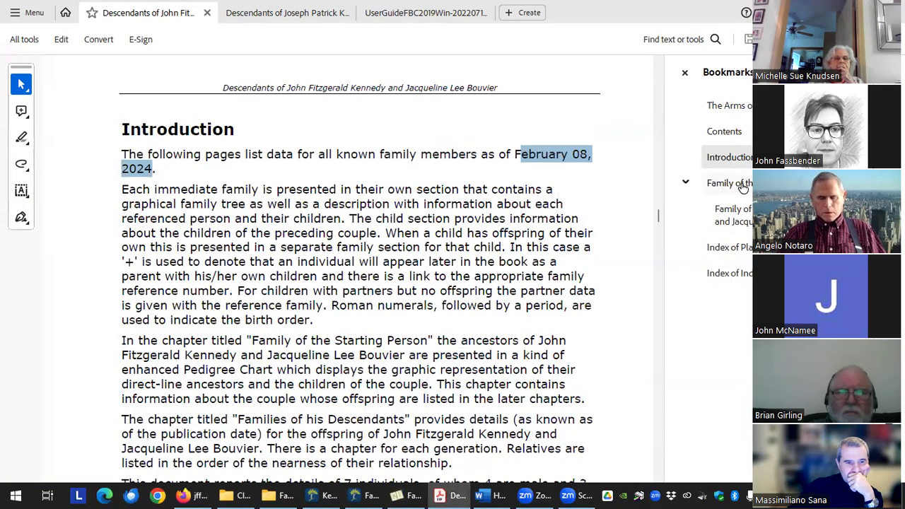
scroll(659, 214, down, 2)
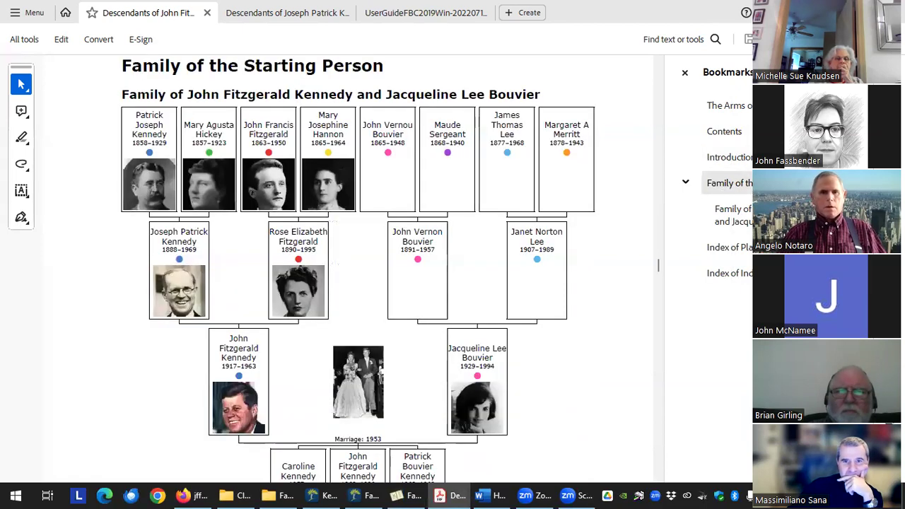
click(729, 131)
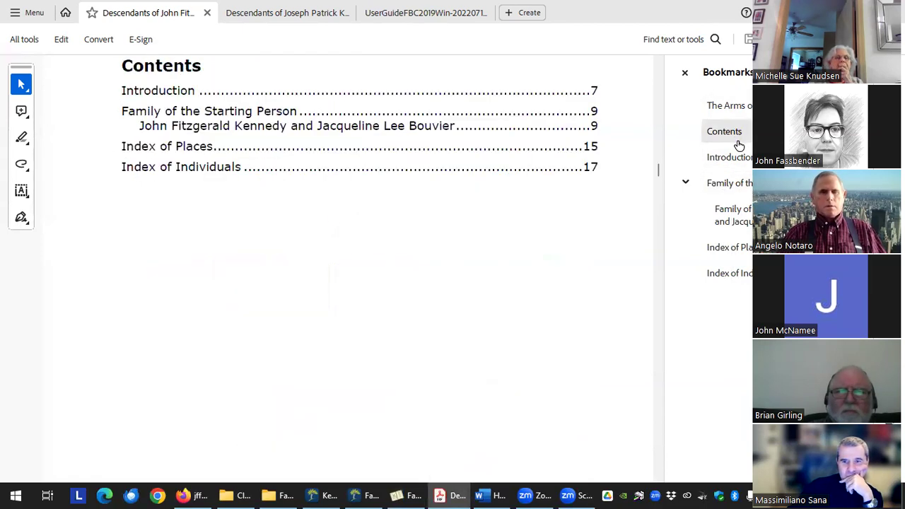
click(736, 157)
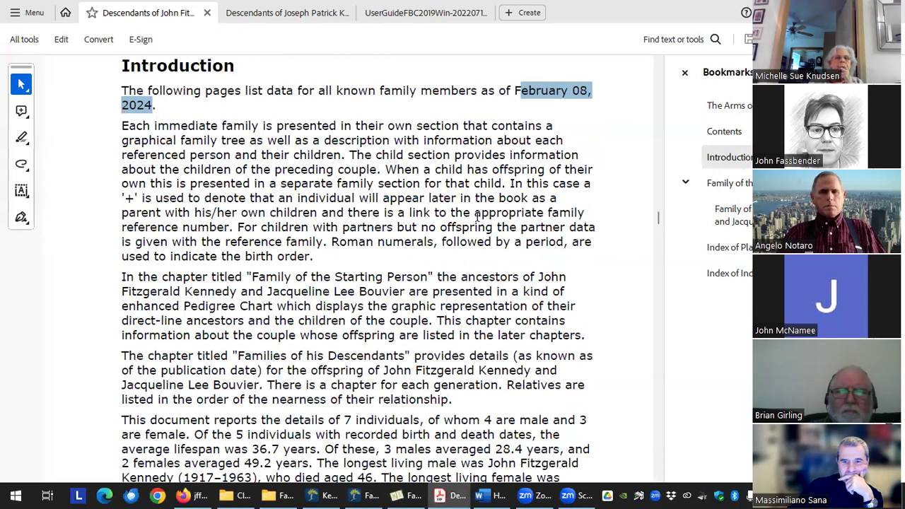
- Return to Family Book Creator and select the introduction's <Heading> field, followed by its <CurrentDate> field
click(409, 495)
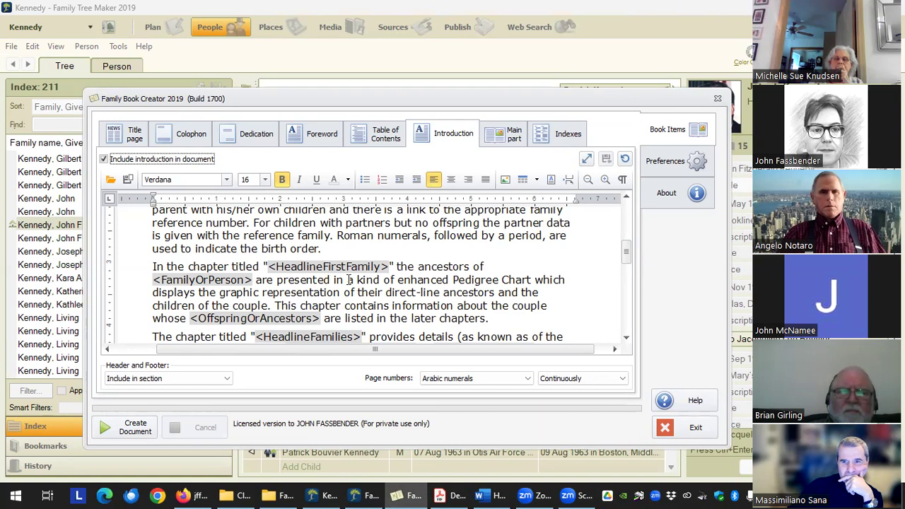
scroll(372, 280, up, 5)
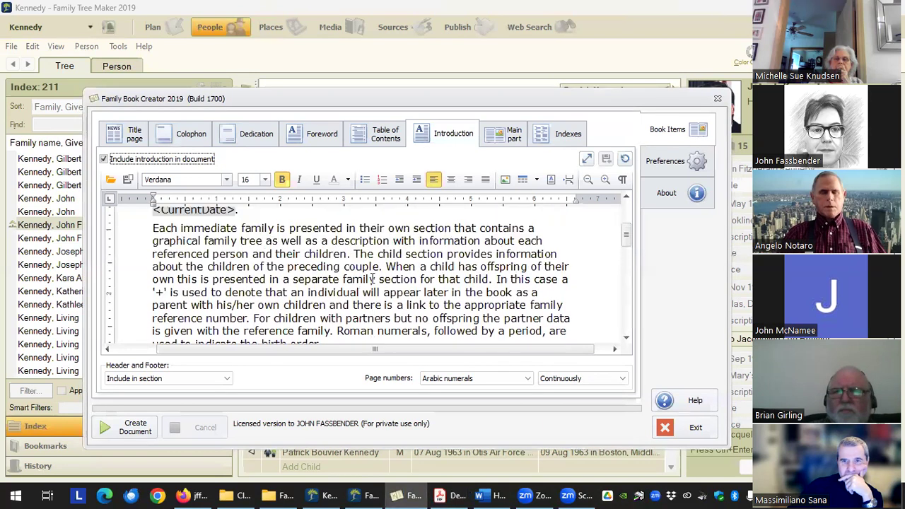
scroll(373, 278, up, 1)
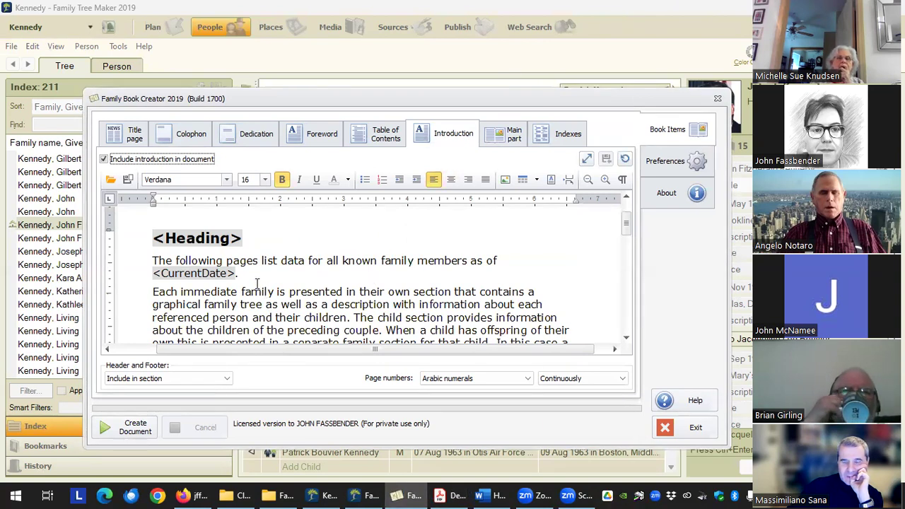
drag(244, 240, 152, 240)
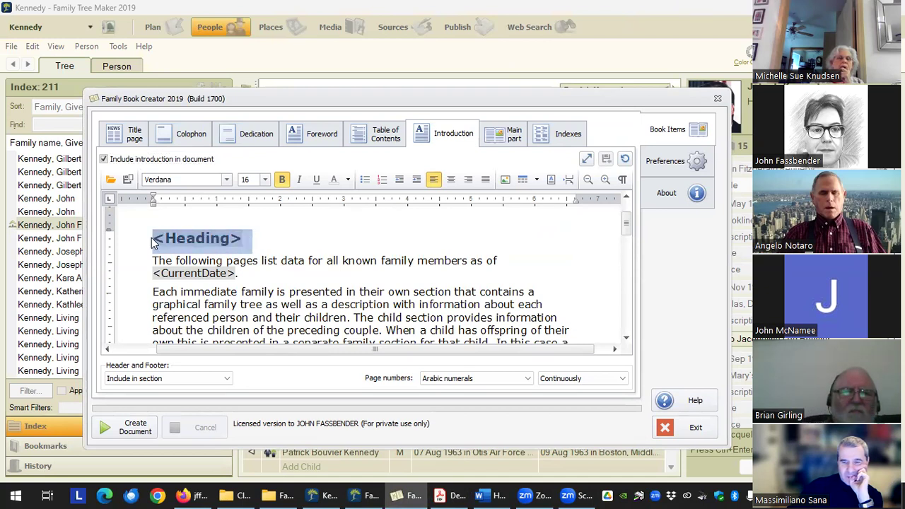
click(239, 273)
drag(237, 273, 153, 274)
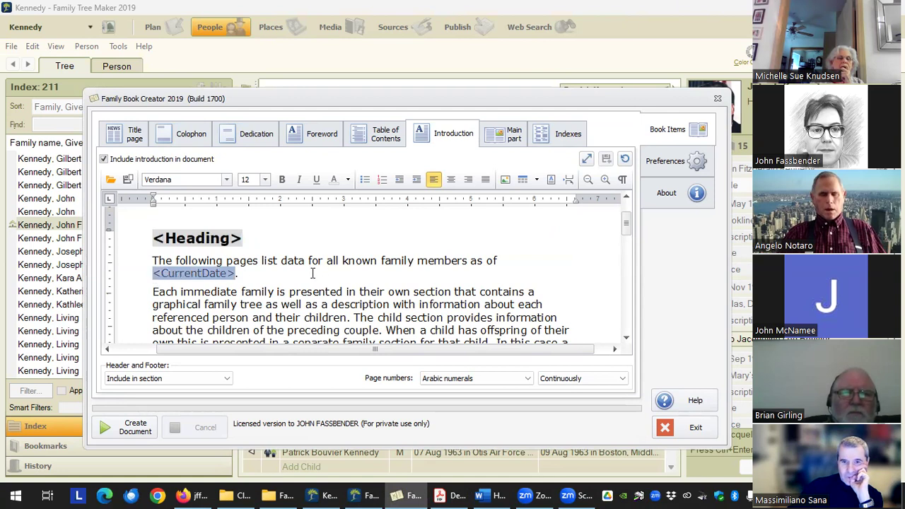
- Examine the introduction template's opening paragraphs, then switch to Adobe Acrobat and highlight the chapter title "Family of the Starting Person" in the Introduction
click(227, 278)
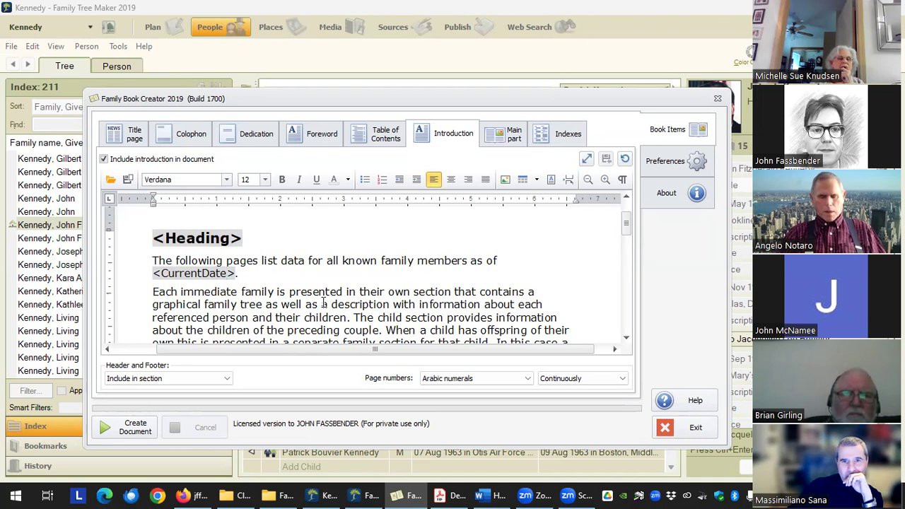
scroll(226, 241, down, 1)
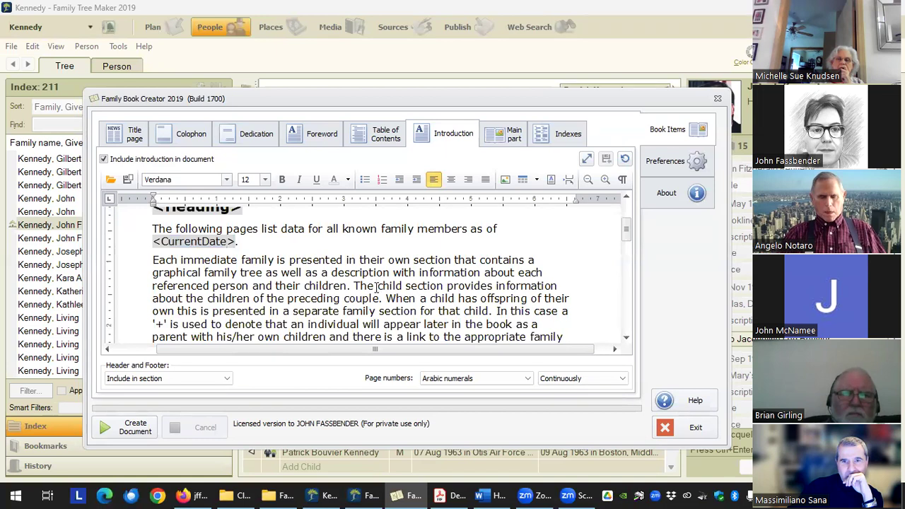
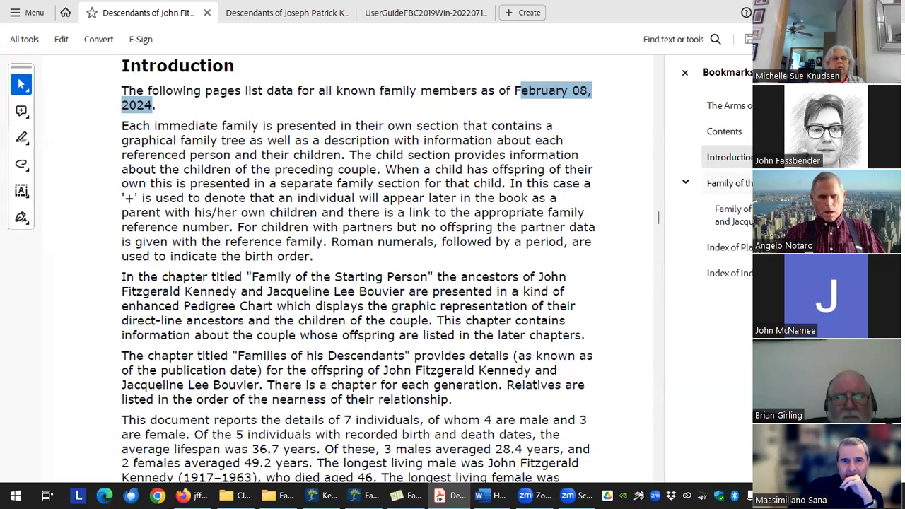
drag(250, 277, 428, 277)
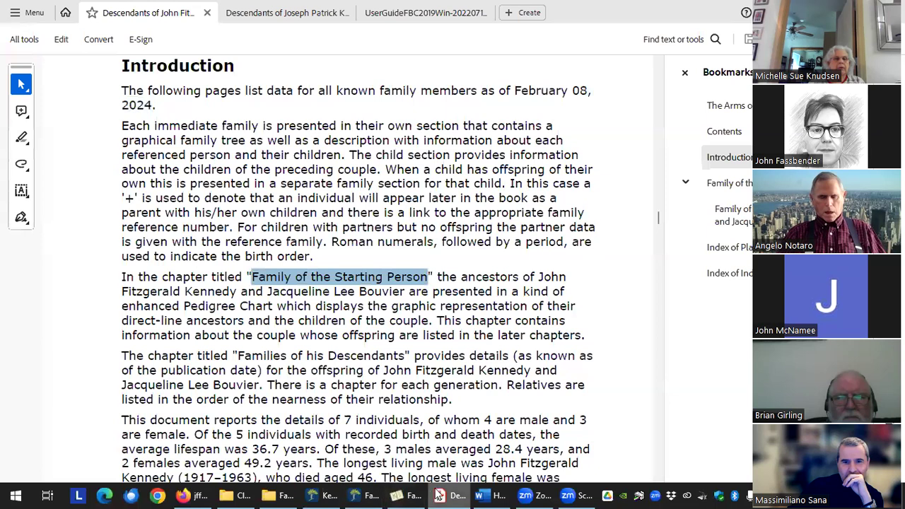
- Select the <OffspringOrAncestors> field in Family Book Creator, then highlight "ancestors" and the couple's names in Acrobat's Introduction text
click(212, 441)
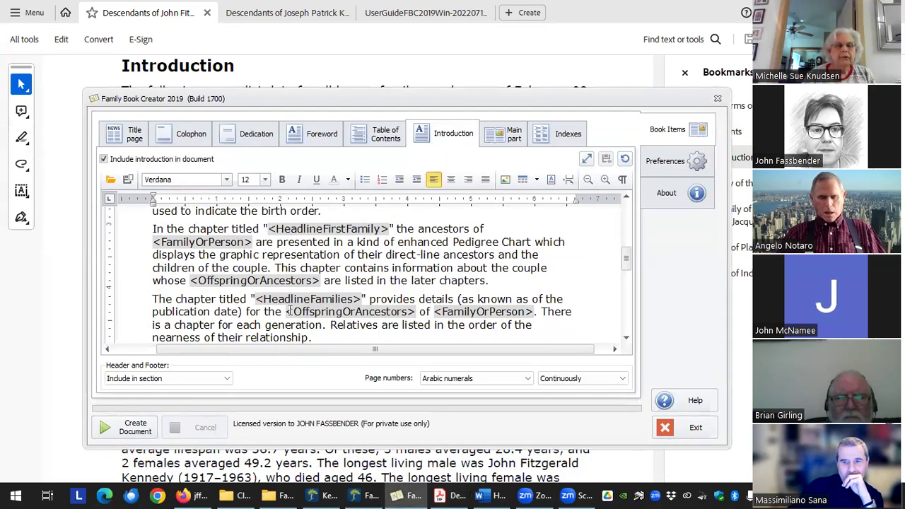
drag(294, 312, 404, 312)
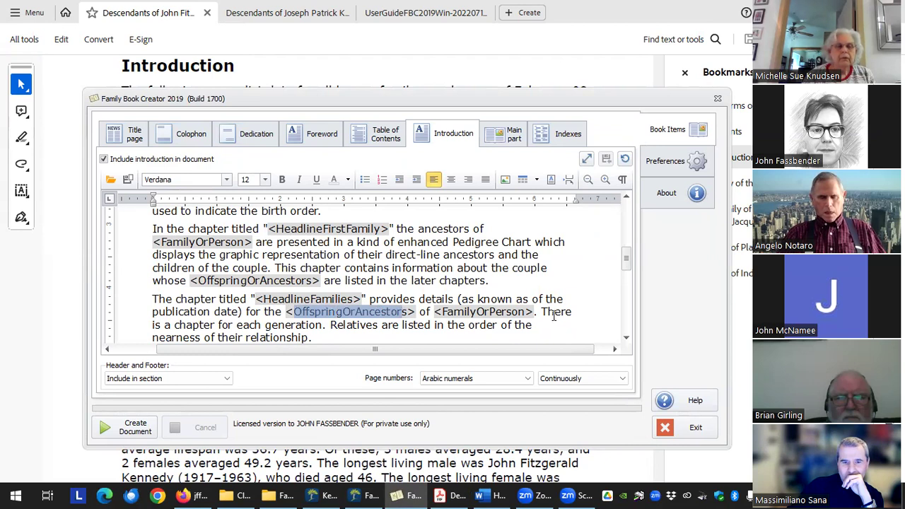
mouse_move(454, 493)
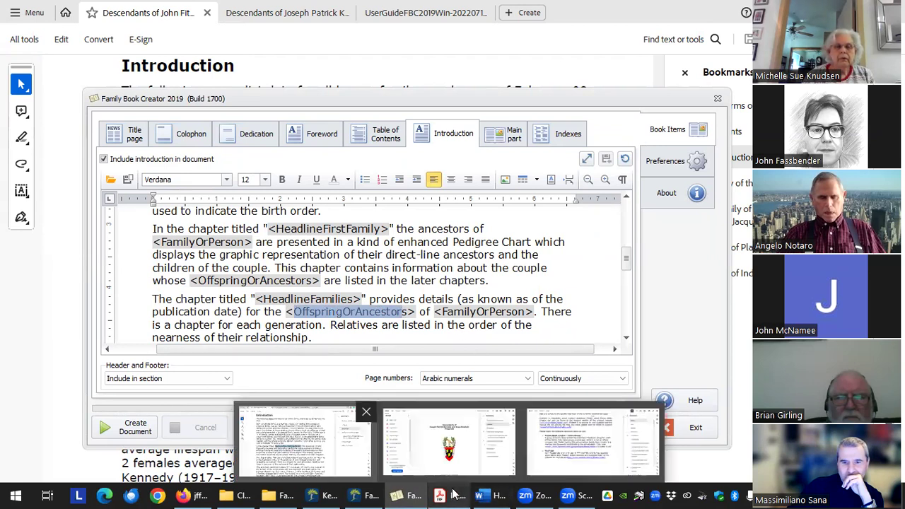
click(455, 493)
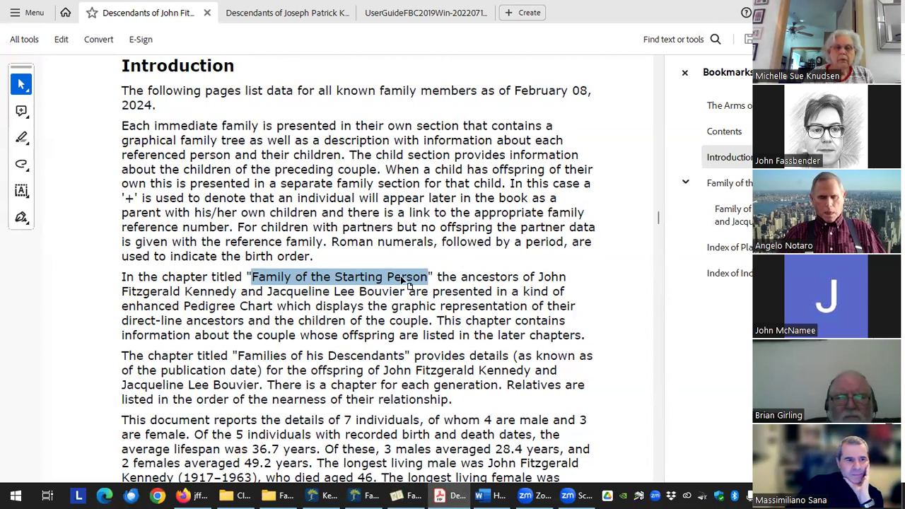
drag(461, 279, 522, 278)
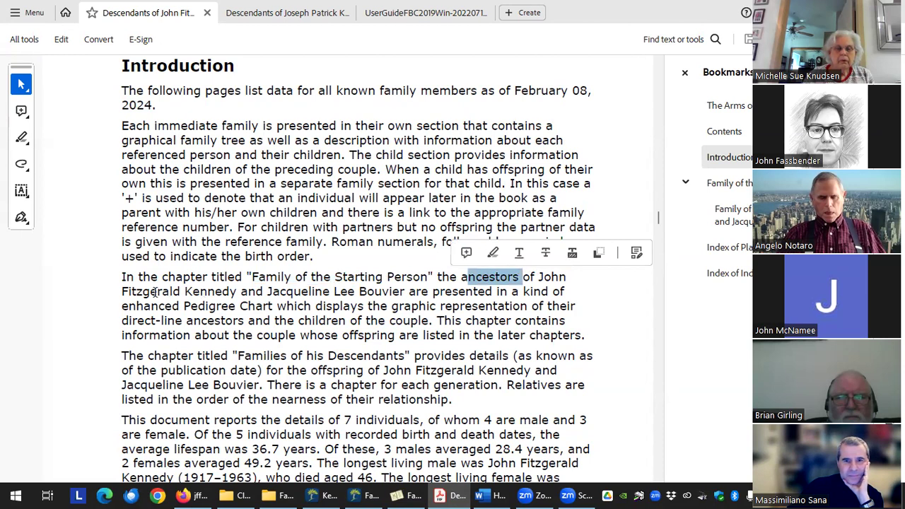
drag(123, 292, 404, 292)
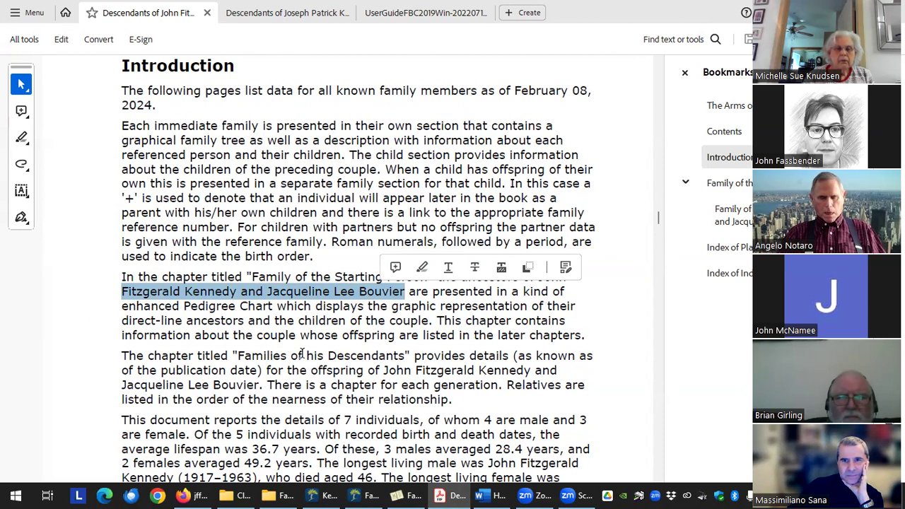
scroll(380, 404, down, 3)
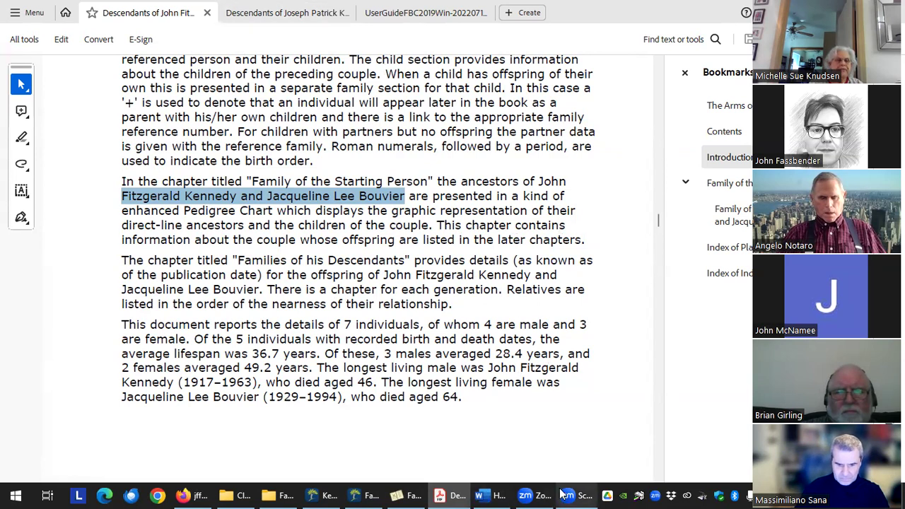
- Return to Family Book Creator and review the Table of Contents item's options for including the table of contents and family headlines
key(alt+Tab)
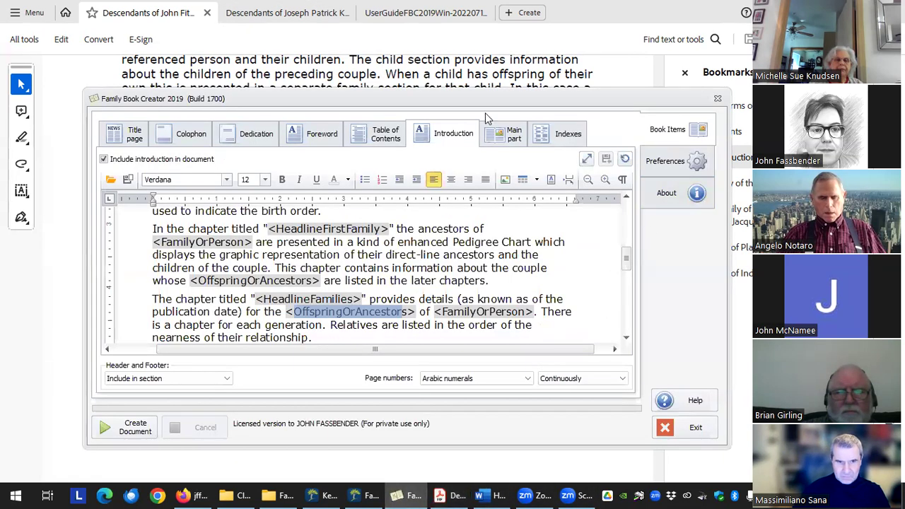
click(371, 140)
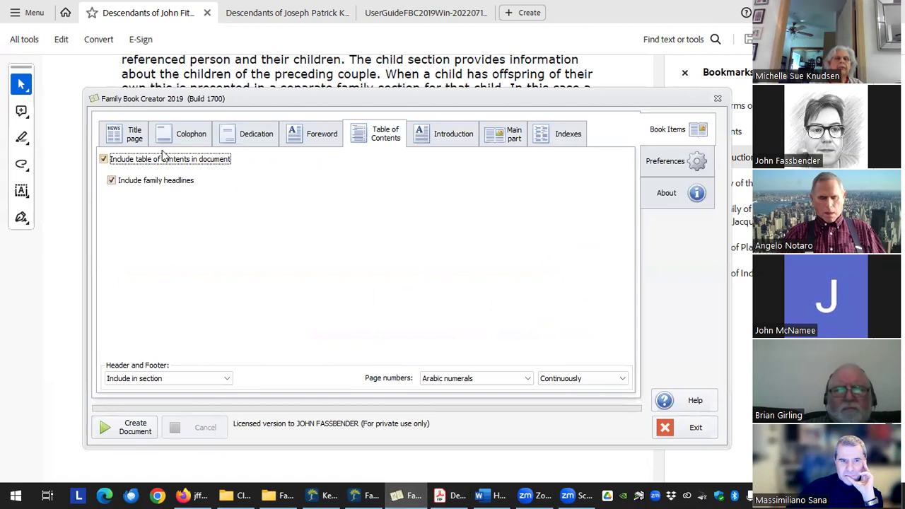
click(148, 181)
click(161, 162)
click(167, 161)
click(160, 181)
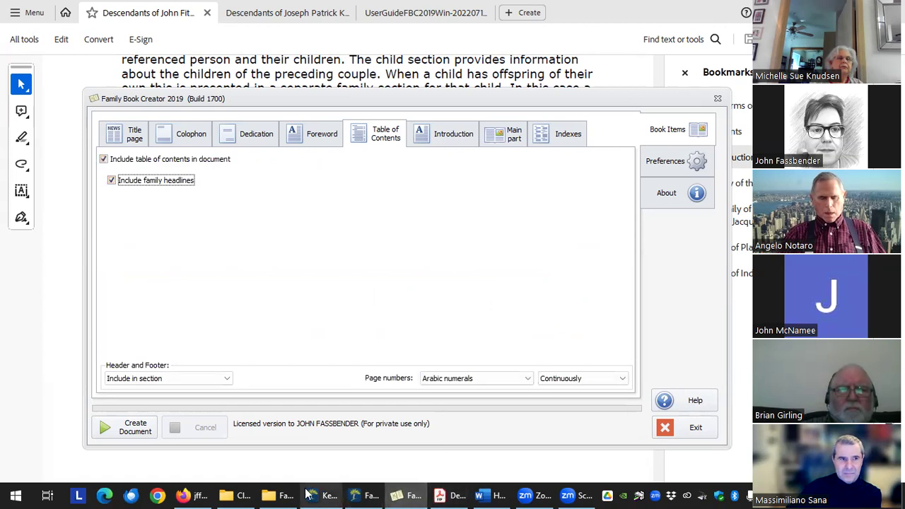
- Switch to File Explorer and open no family headlines.pdf from the Class 3 folder
click(280, 495)
click(244, 495)
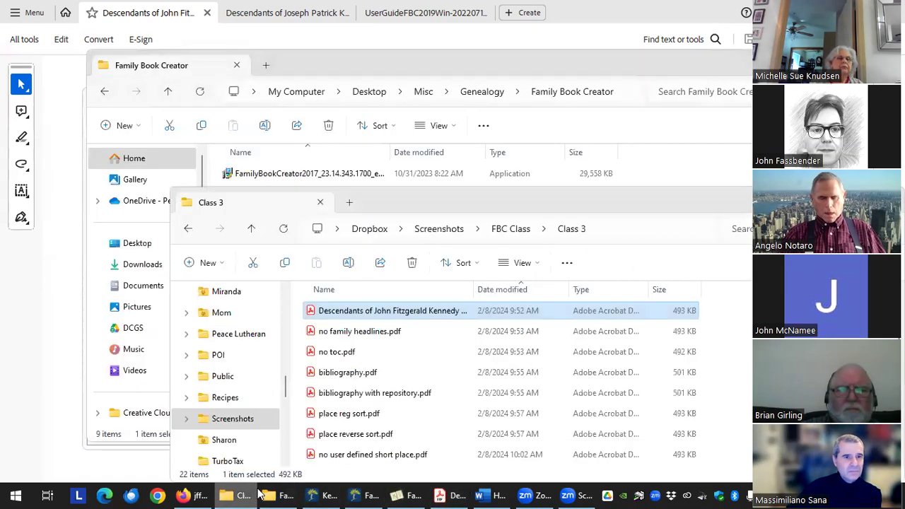
double_click(373, 333)
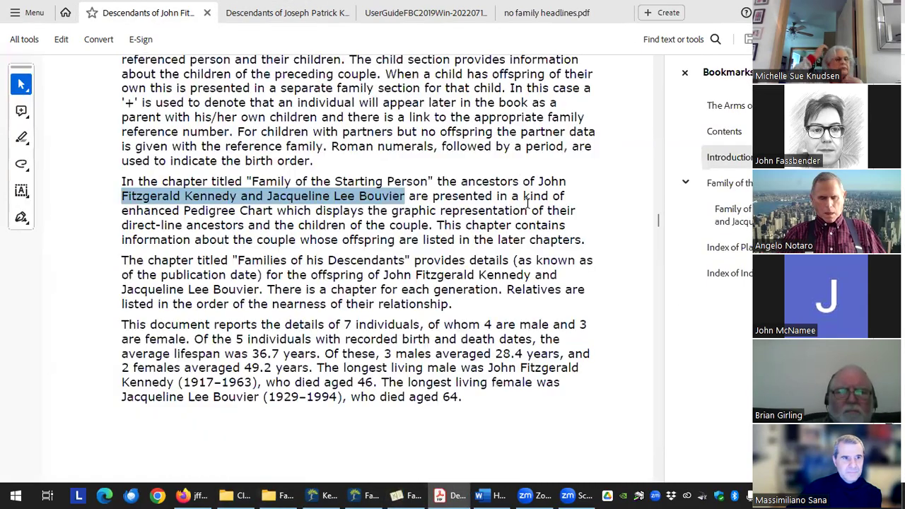
- Go from the Introduction to the Contents page in the original Descendants of John Fitzgerald Kennedy PDF
scroll(640, 243, up, 5)
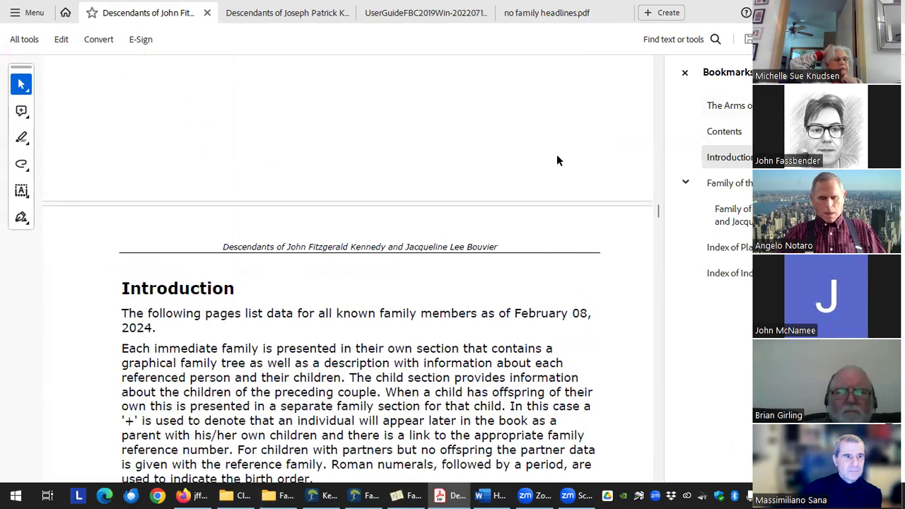
scroll(517, 192, up, 5)
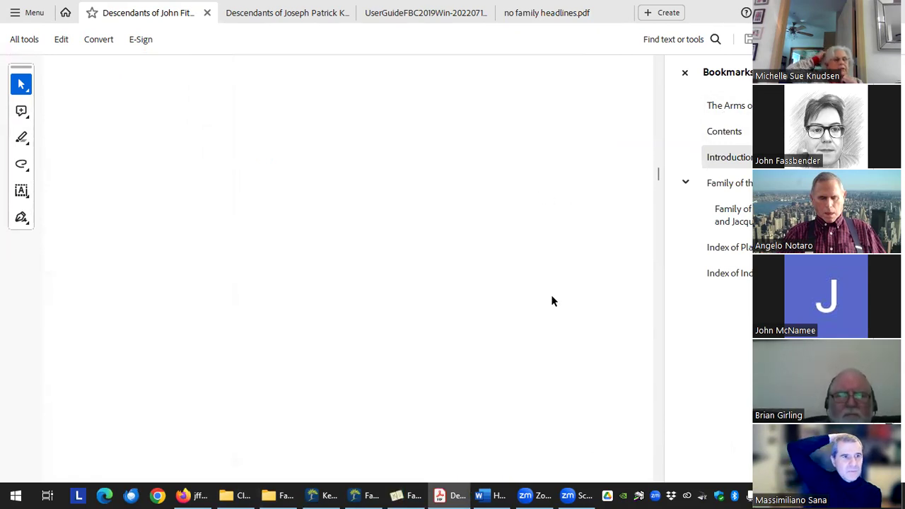
scroll(551, 299, up, 5)
scroll(587, 252, down, 1)
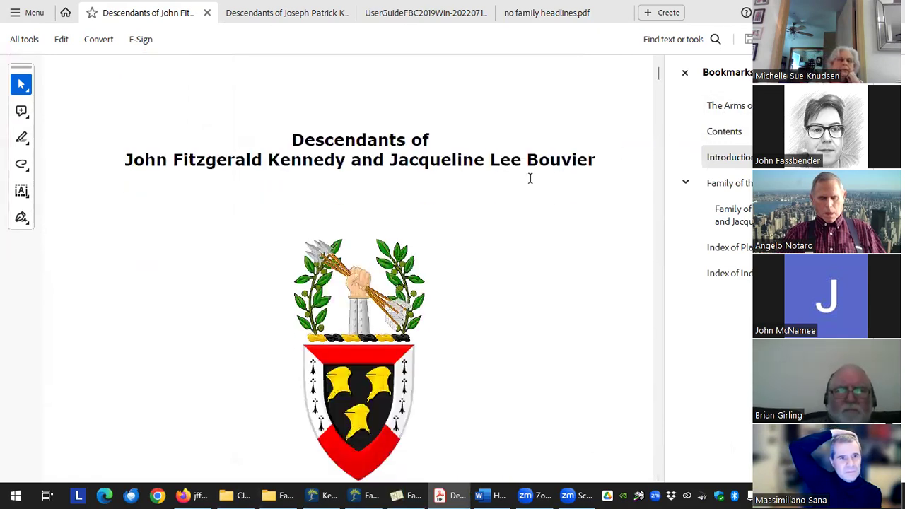
scroll(521, 212, down, 5)
click(721, 134)
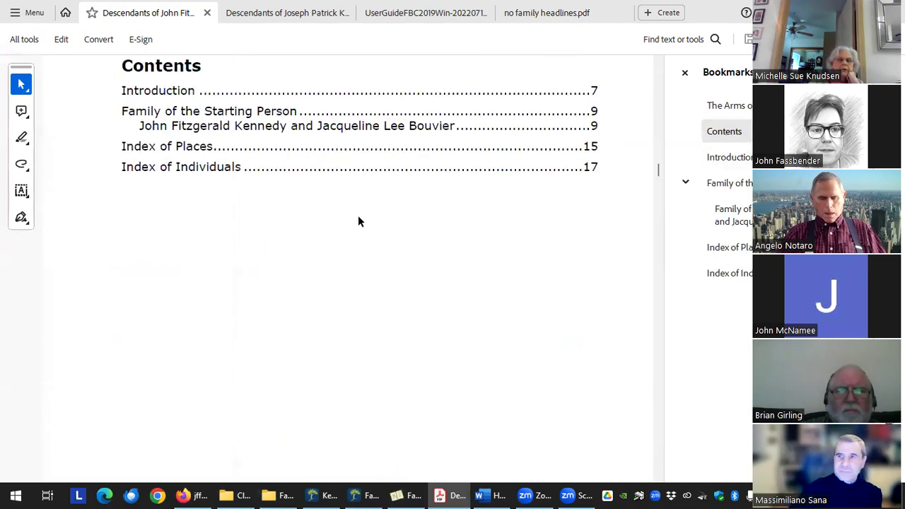
scroll(357, 219, up, 1)
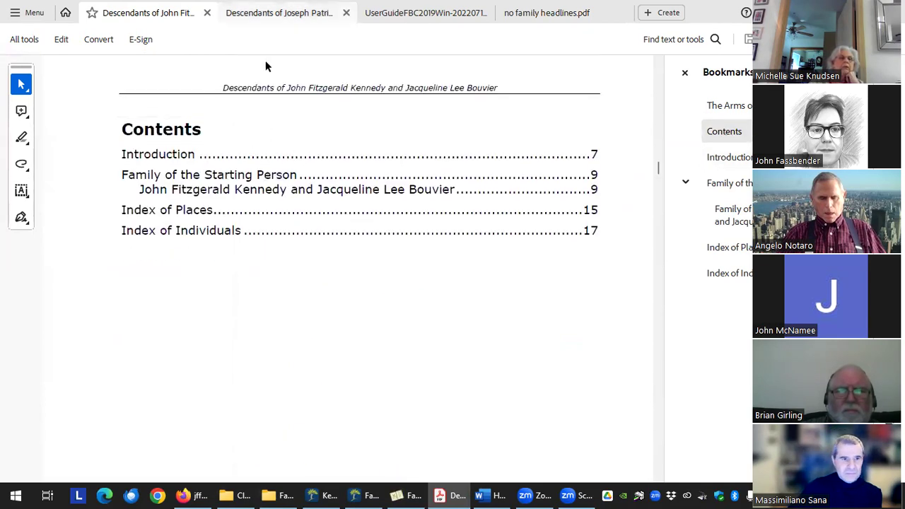
- Compare the Contents page of no family headlines.pdf with that of the original John Fitzgerald Kennedy PDF, closing the tools pane
key(ctrl+Tab)
key(ctrl+Tab)
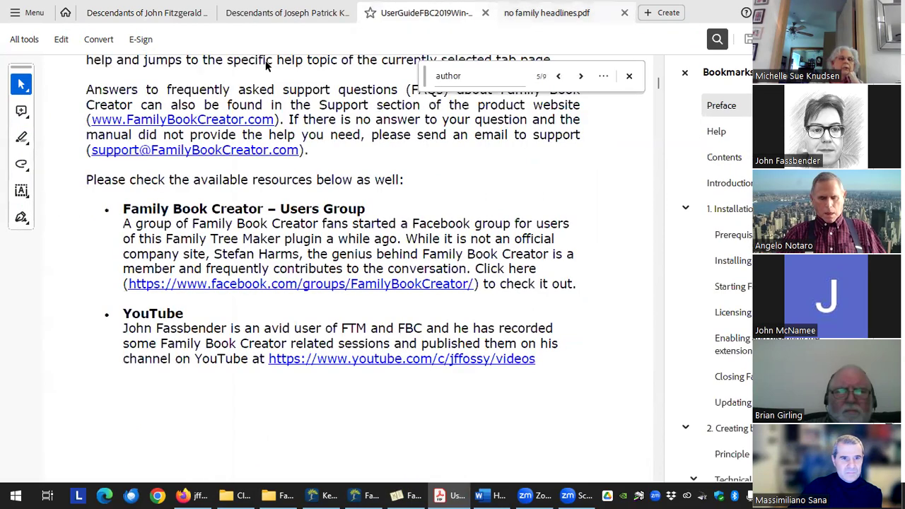
key(ctrl+Tab)
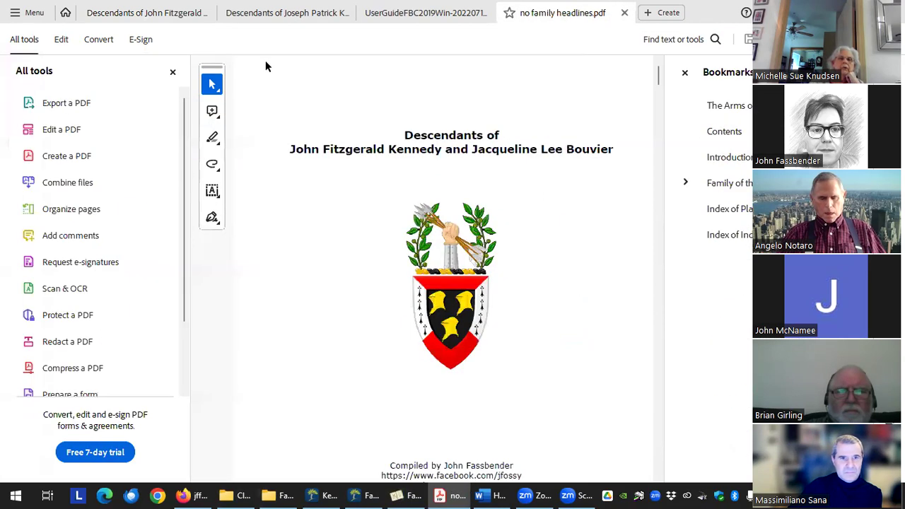
click(728, 132)
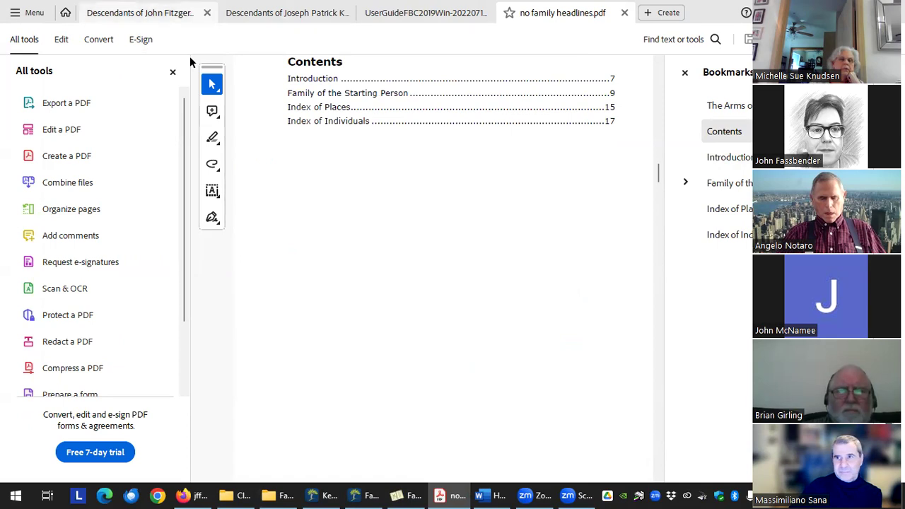
key(ctrl+Tab)
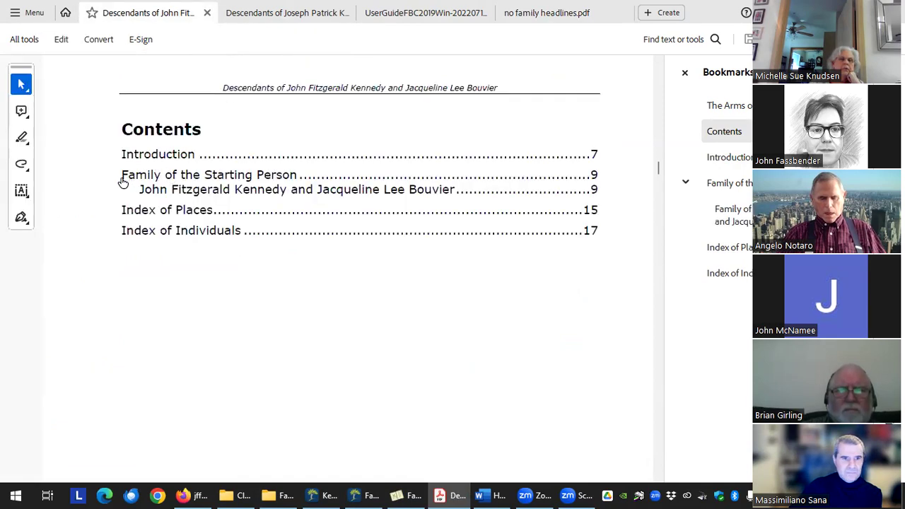
click(557, 55)
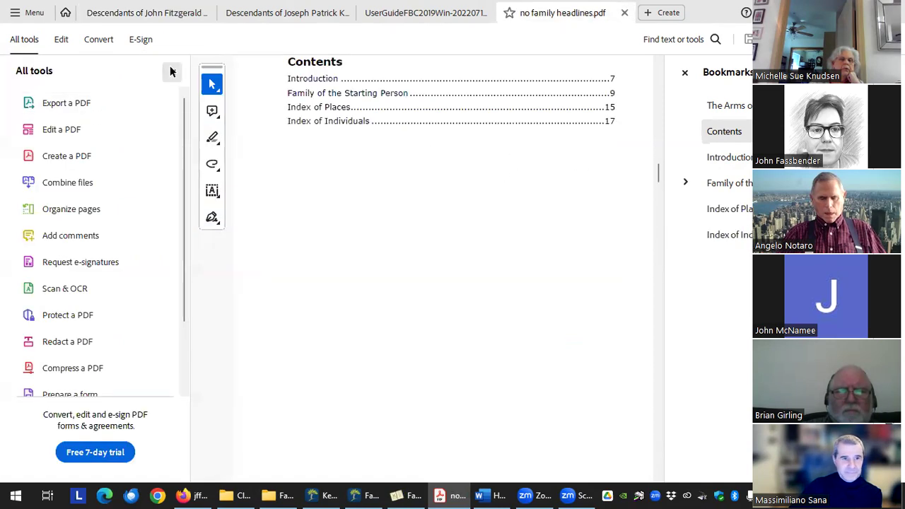
click(172, 71)
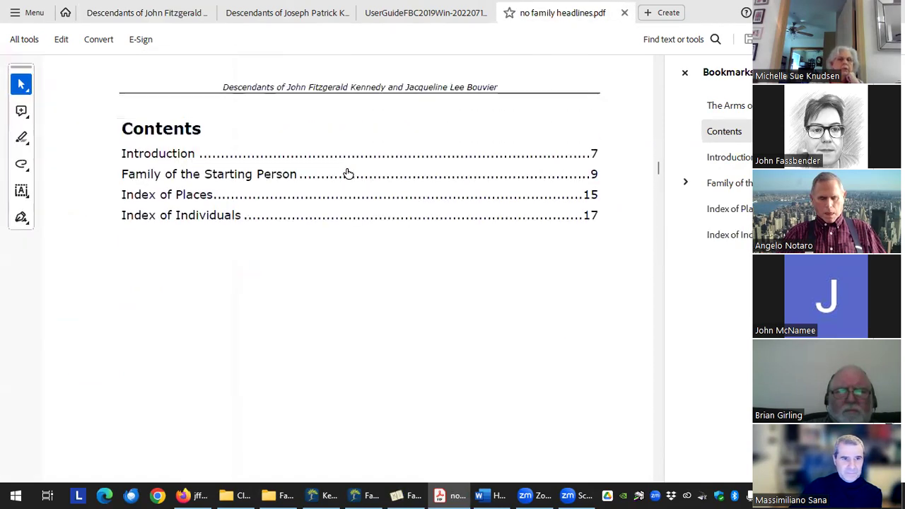
click(141, 12)
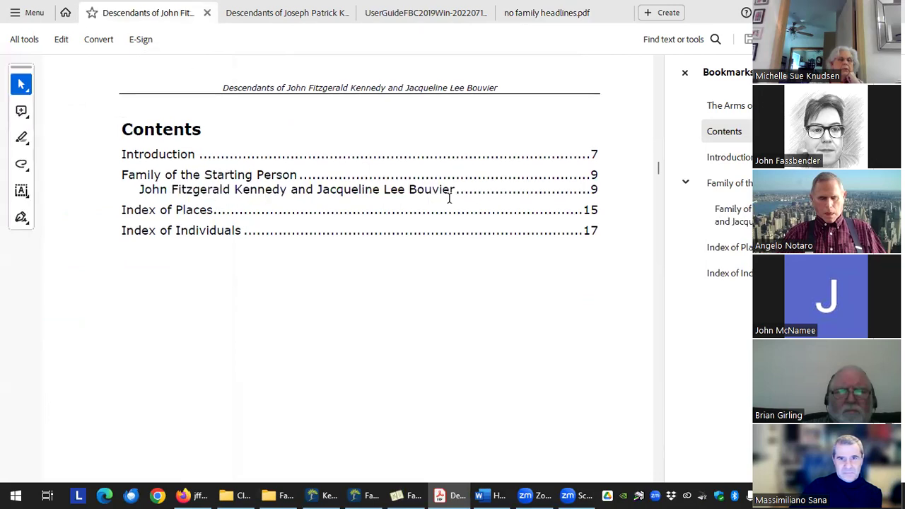
- Return to Family Book Creator and turn off both the family headlines and the table of contents for the document
click(405, 495)
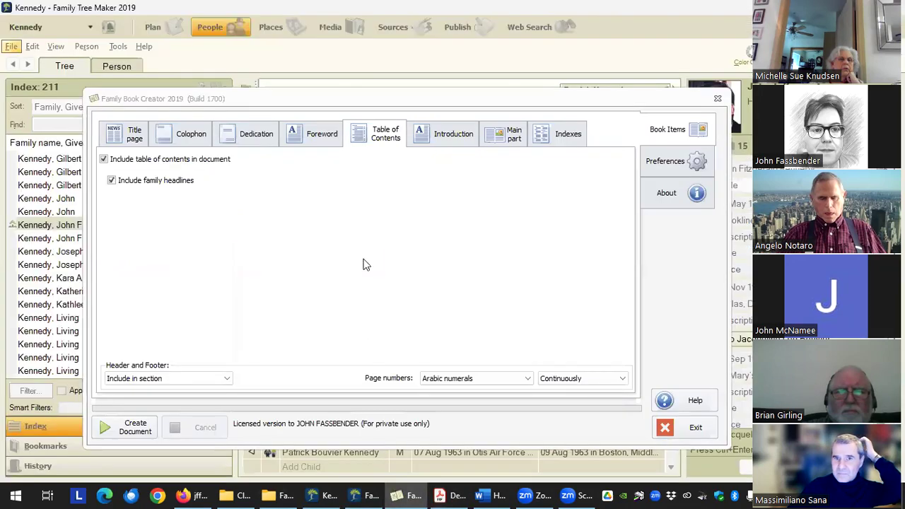
click(111, 181)
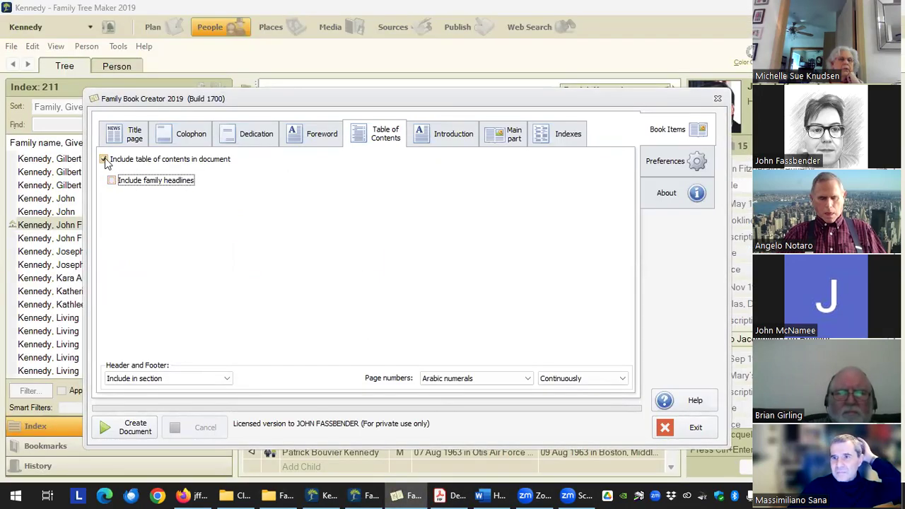
click(104, 160)
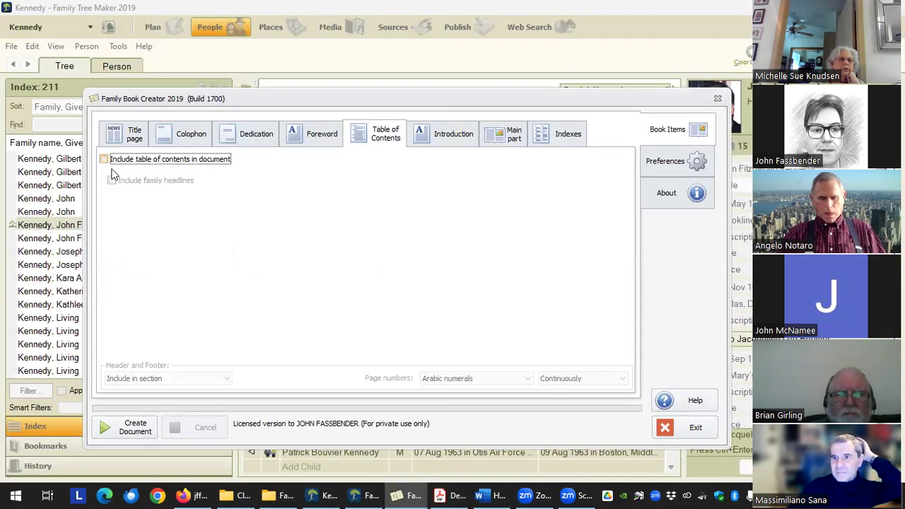
- Open no toc.pdf from the Class 3 folder, close its tools pane and examine the pages from the title page to the Introduction
click(243, 495)
click(346, 356)
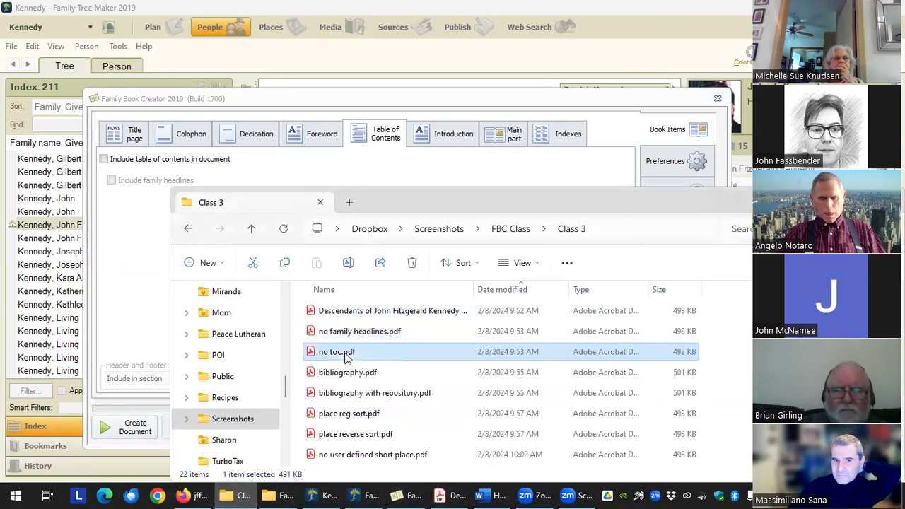
double_click(400, 345)
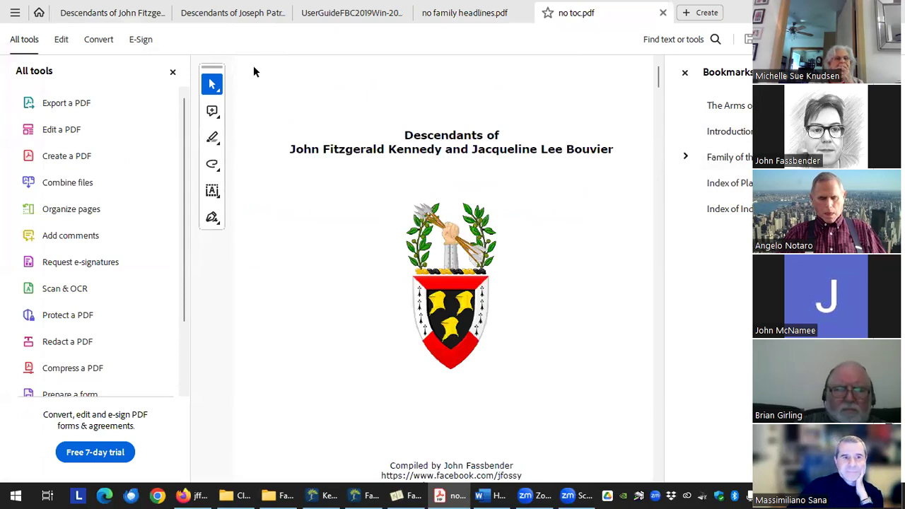
click(173, 71)
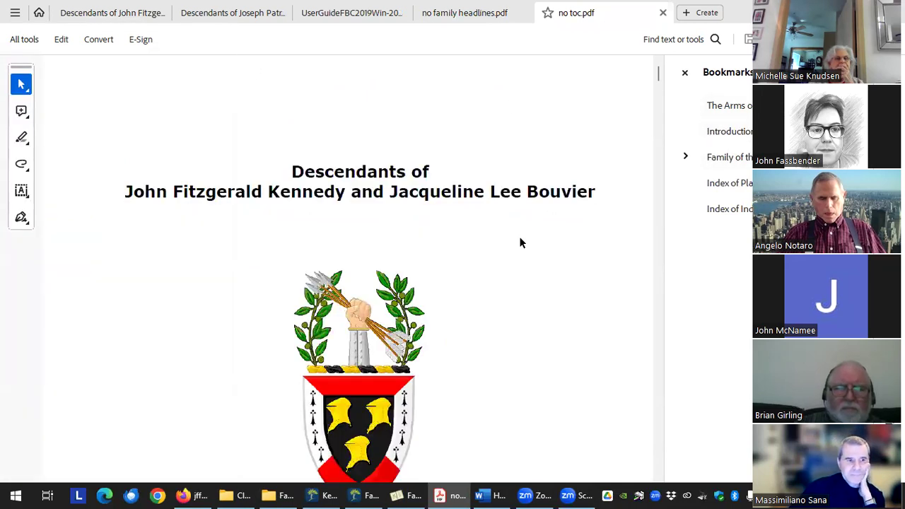
scroll(561, 267, down, 15)
scroll(558, 305, down, 10)
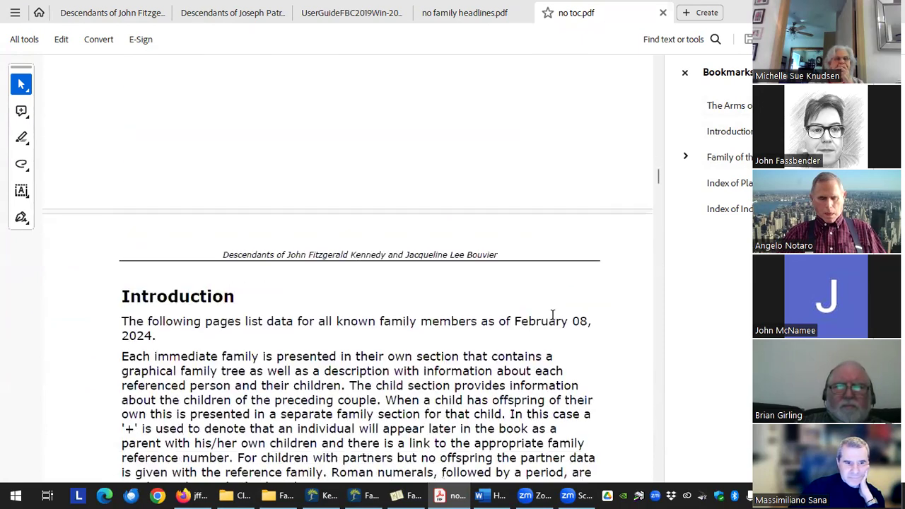
- Return to Family Book Creator and turn the table of contents and its family headlines back on
scroll(553, 314, down, 3)
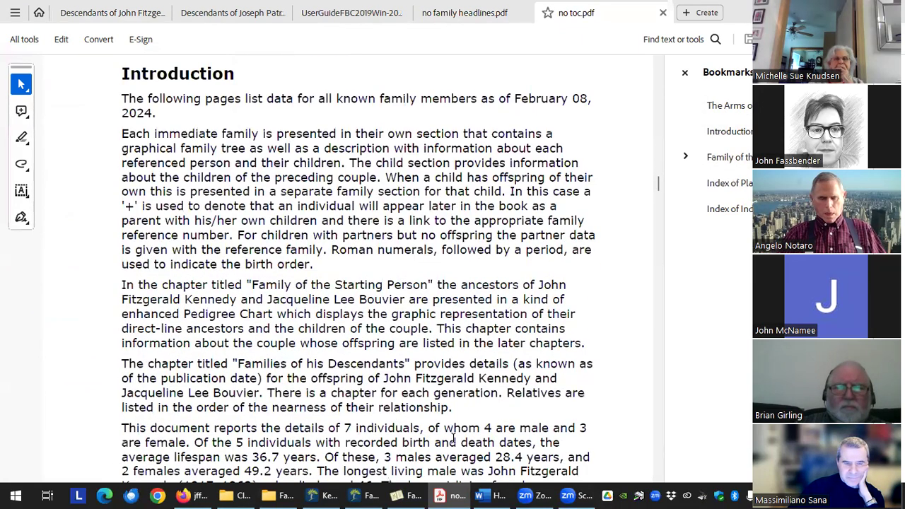
click(412, 494)
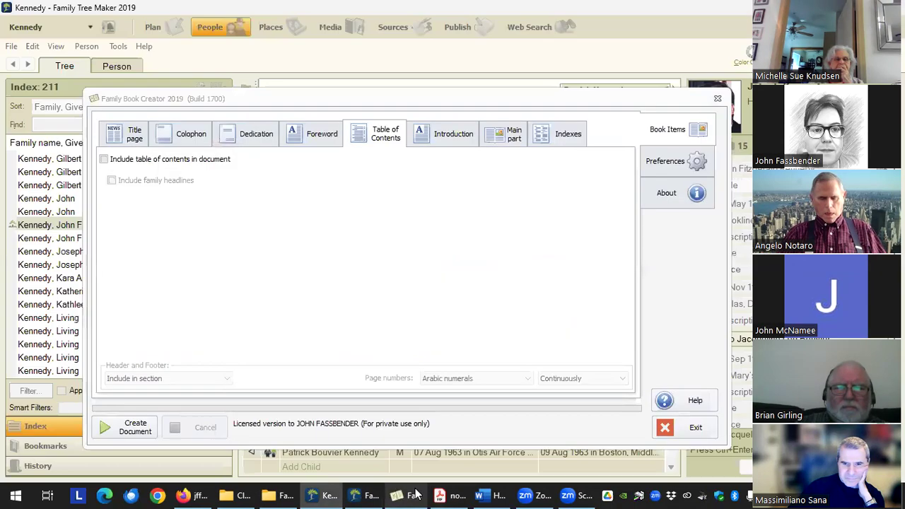
click(151, 159)
click(181, 182)
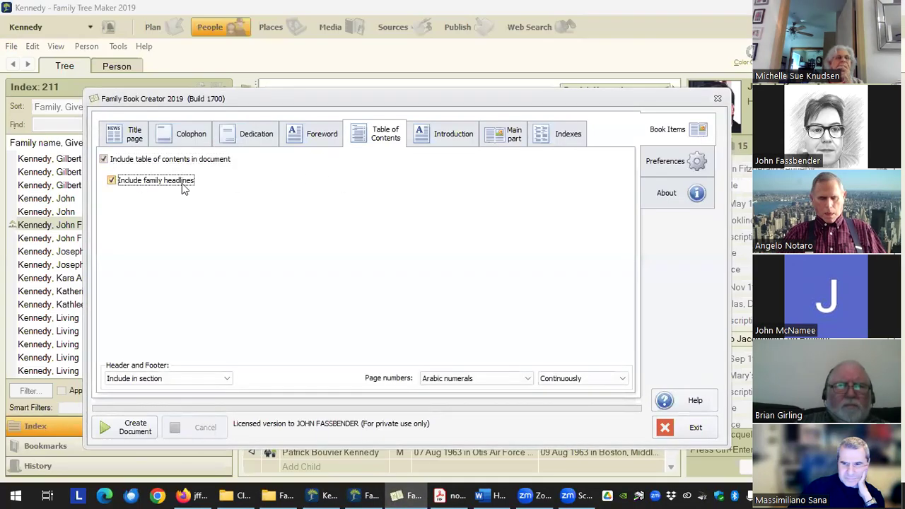
- Pass over the Colophon and Dedication book items and include the list of sources as a Bibliography in the Indexes settings
click(183, 138)
click(235, 138)
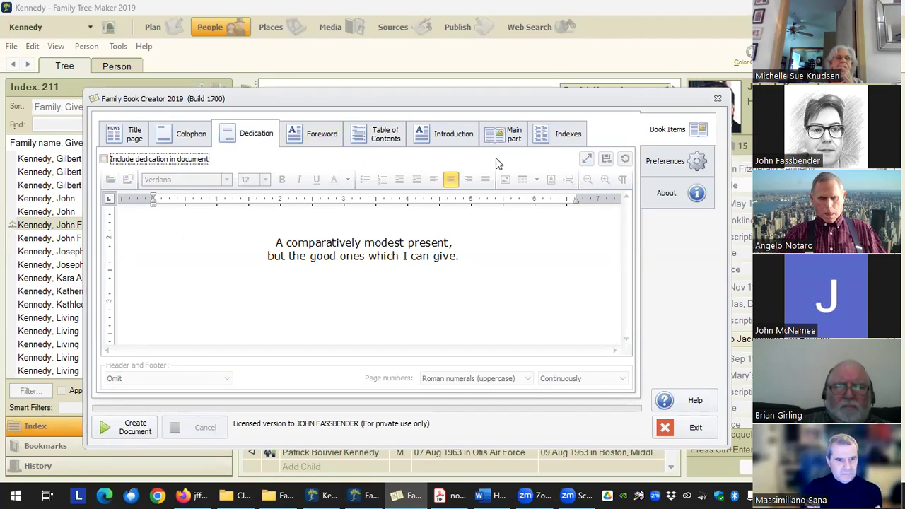
click(556, 137)
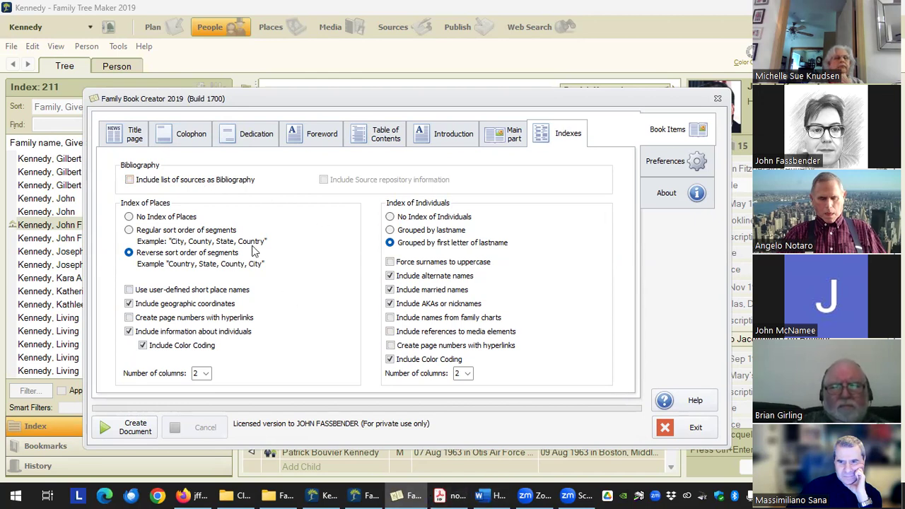
click(179, 181)
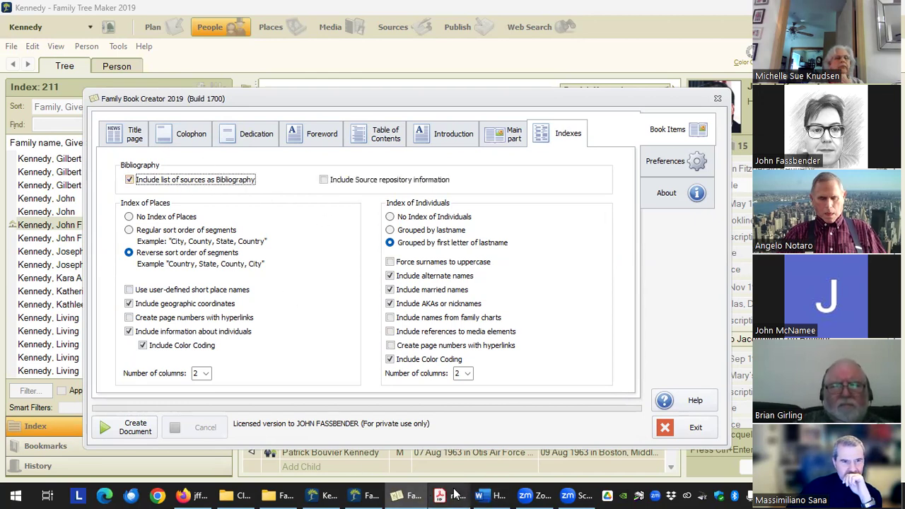
- Close no toc.pdf, no family headlines.pdf and the Joseph Patrick Kennedy PDF in Acrobat, and show the John Fitzgerald Kennedy PDF
mouse_move(444, 493)
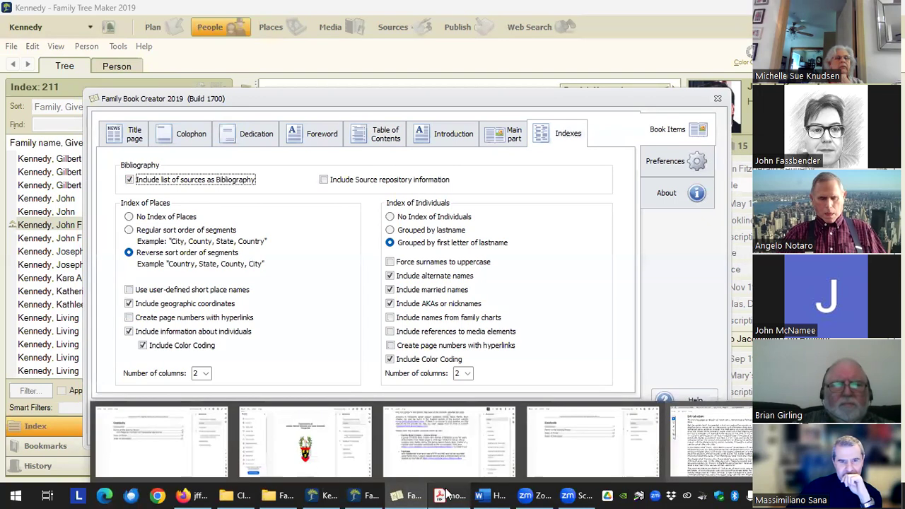
click(707, 442)
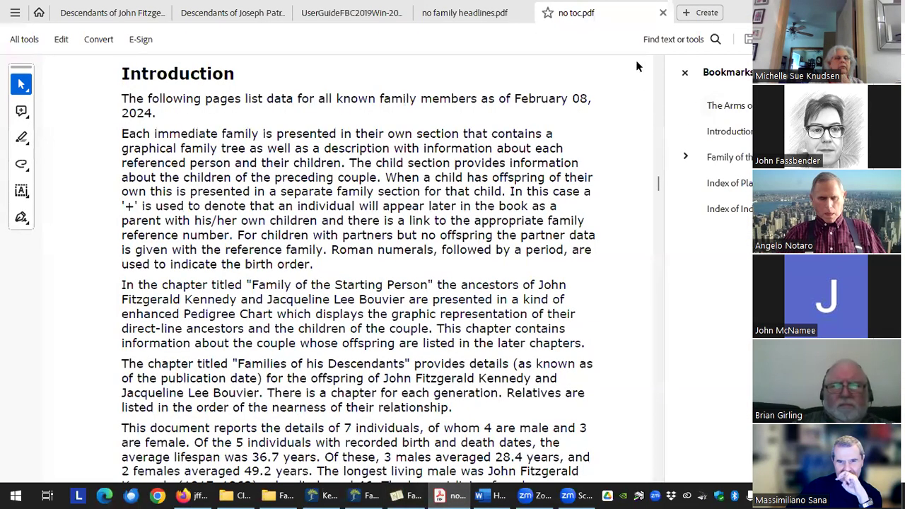
key(ctrl+w)
key(ctrl+w)
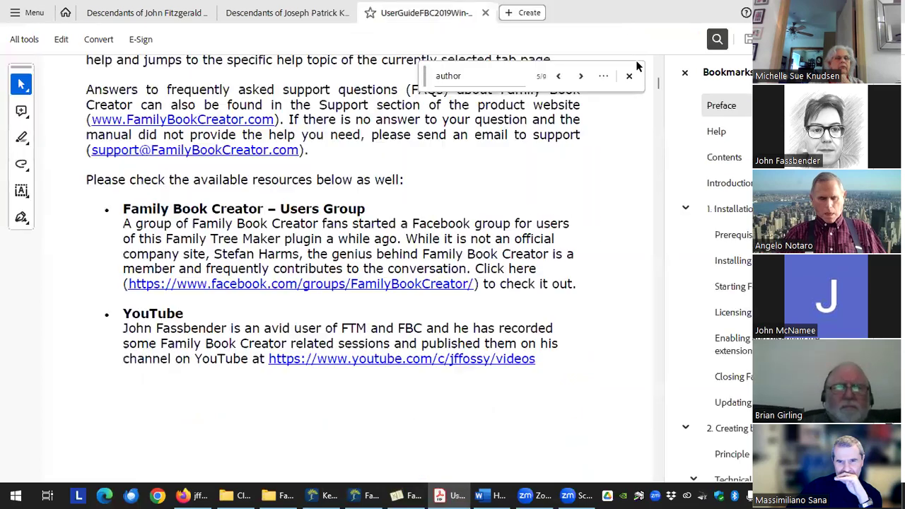
key(ctrl+shift+Tab)
key(ctrl+w)
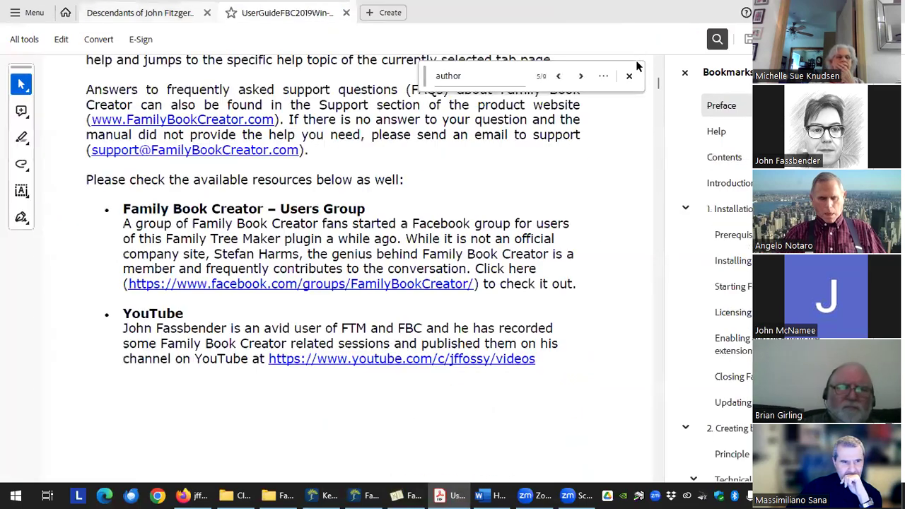
key(ctrl+shift+Tab)
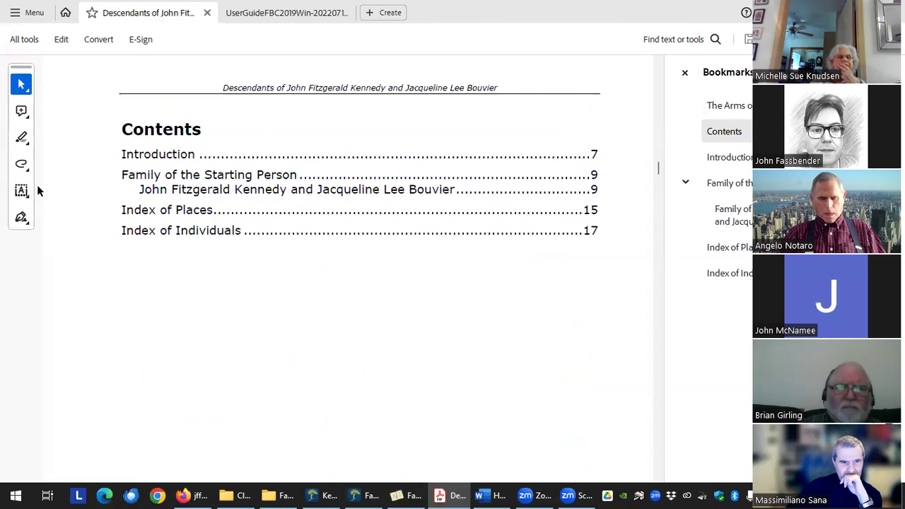
- Open bibliography.pdf from the Class 3 folder and go to its Bibliography section
click(236, 495)
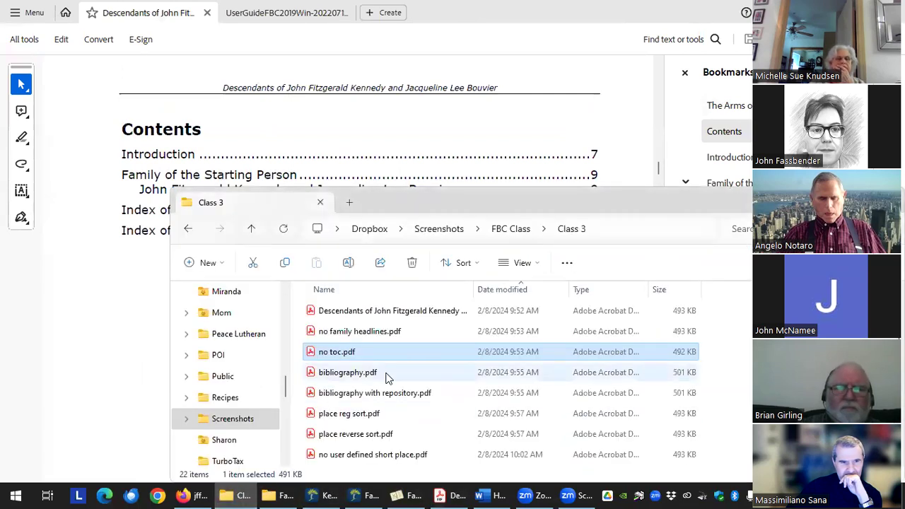
click(339, 380)
double_click(339, 380)
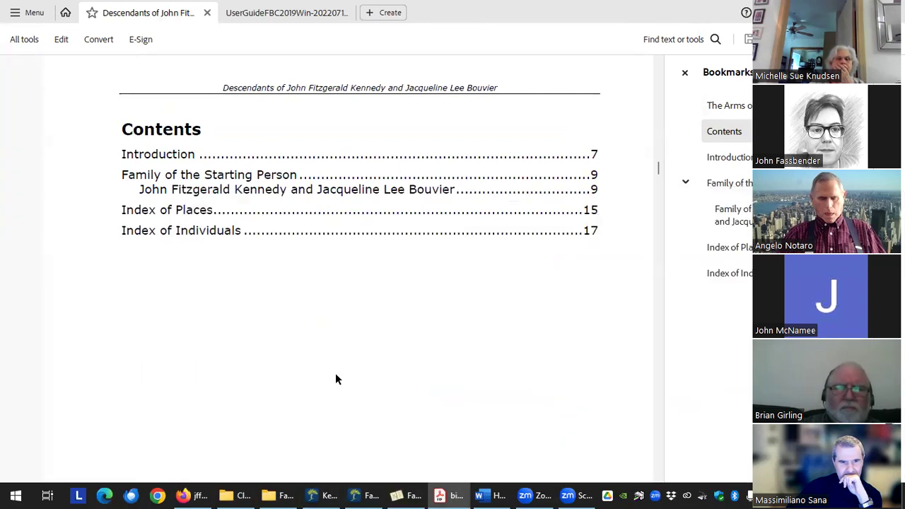
click(722, 211)
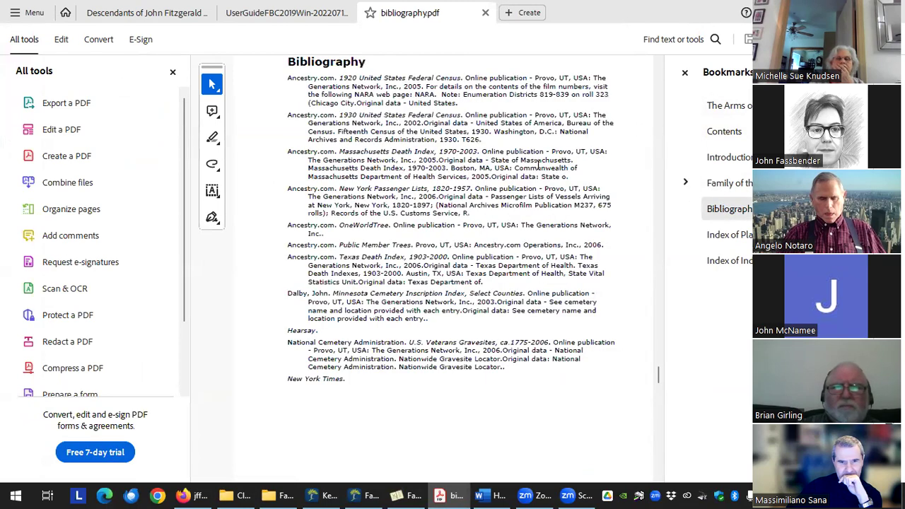
- Examine the source entries on the Bibliography page, closing the tools pane, and return to the Indexes settings in Family Book Creator
scroll(419, 154, down, 1)
scroll(416, 233, up, 3)
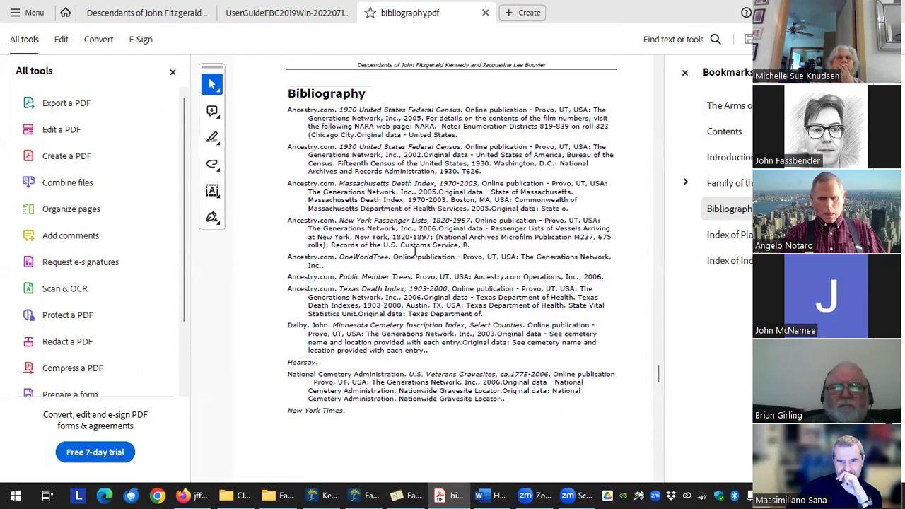
scroll(354, 268, down, 2)
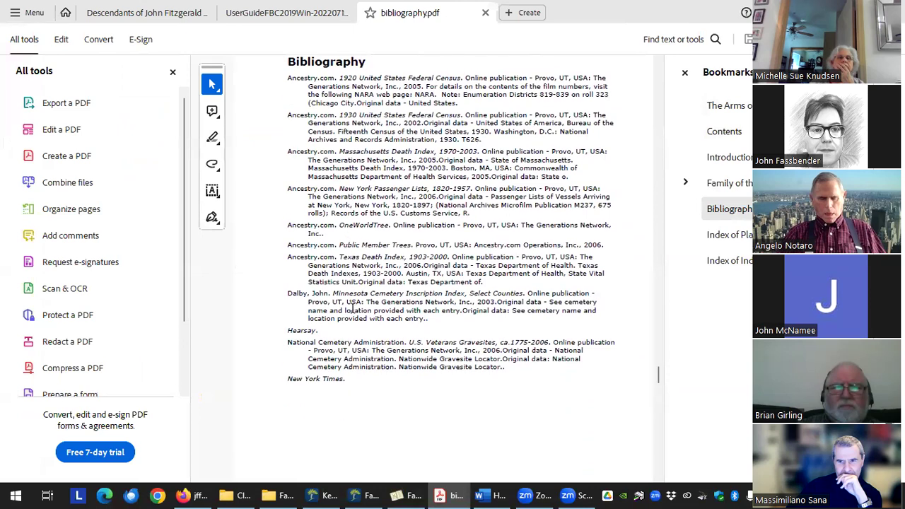
scroll(355, 313, up, 1)
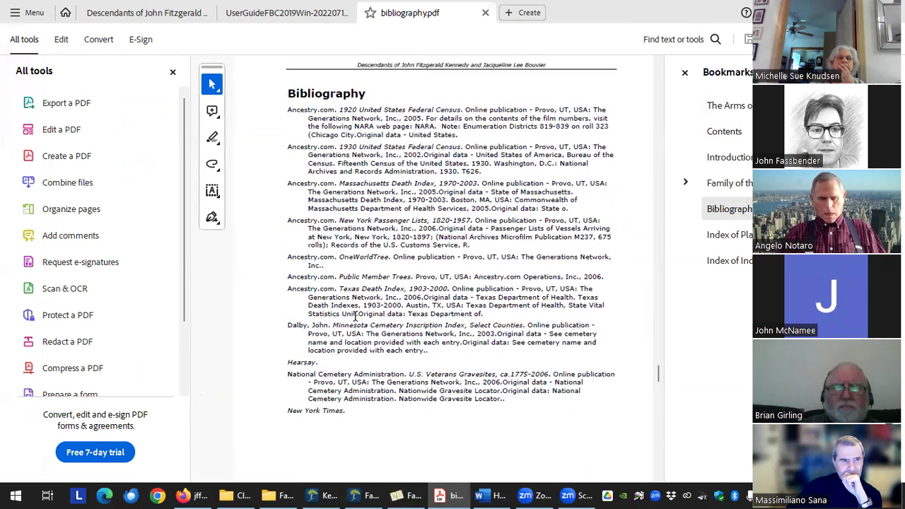
scroll(355, 315, up, 3)
scroll(375, 337, down, 3)
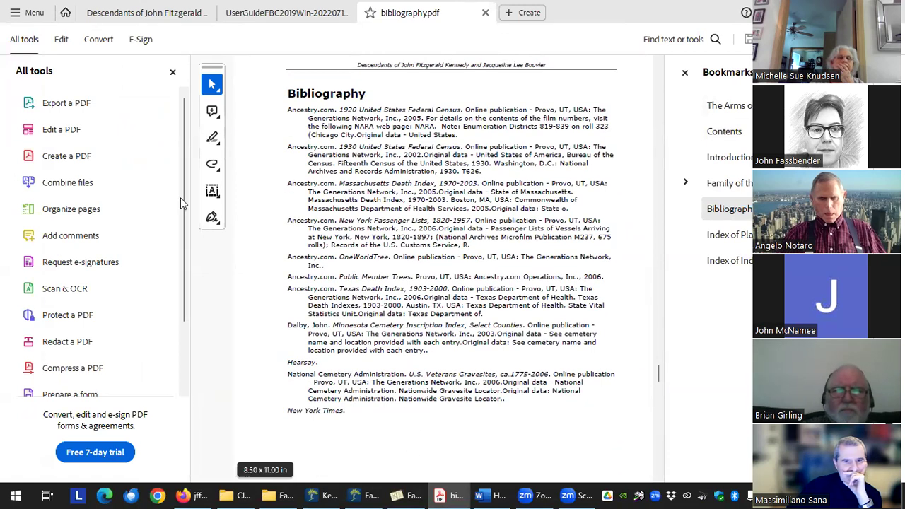
click(172, 73)
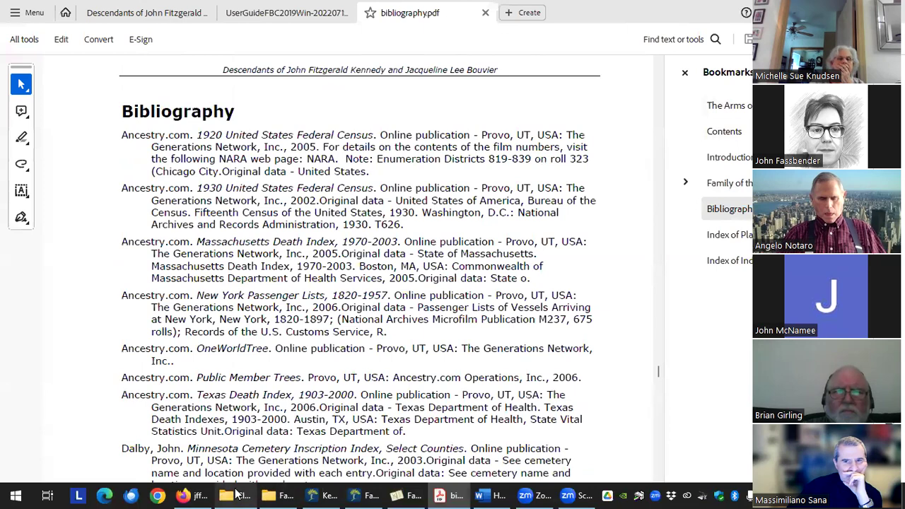
mouse_move(363, 494)
click(227, 438)
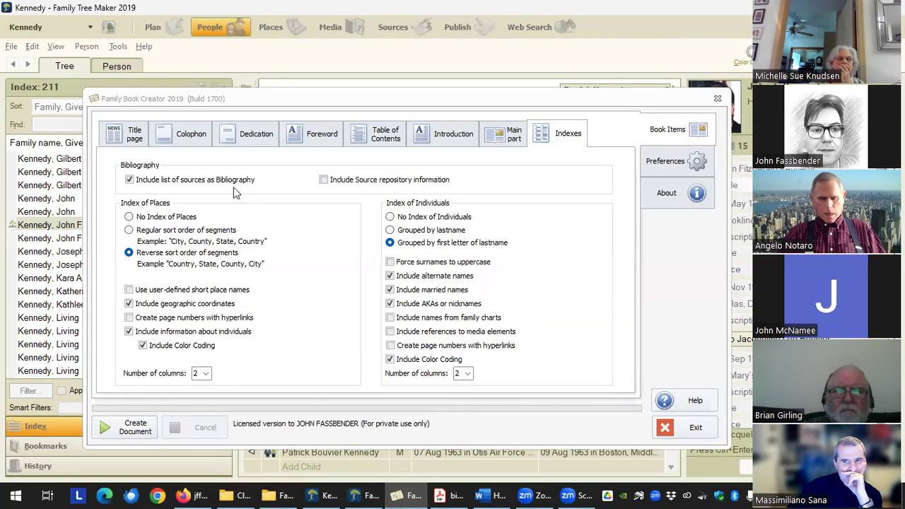
- Include source repository information in the bibliography, and open the Bibliography section of the sample bibliography with repository.pdf from the Class 3 folder
click(360, 181)
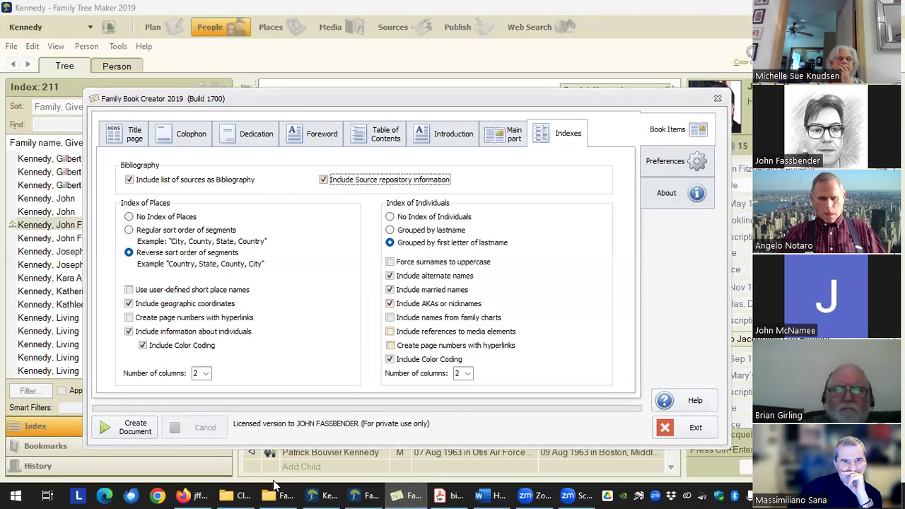
click(235, 495)
click(338, 394)
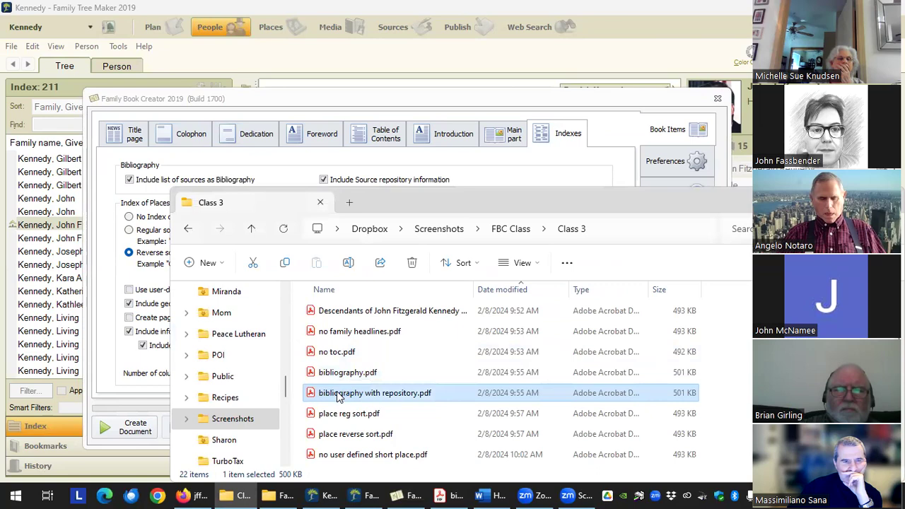
double_click(338, 395)
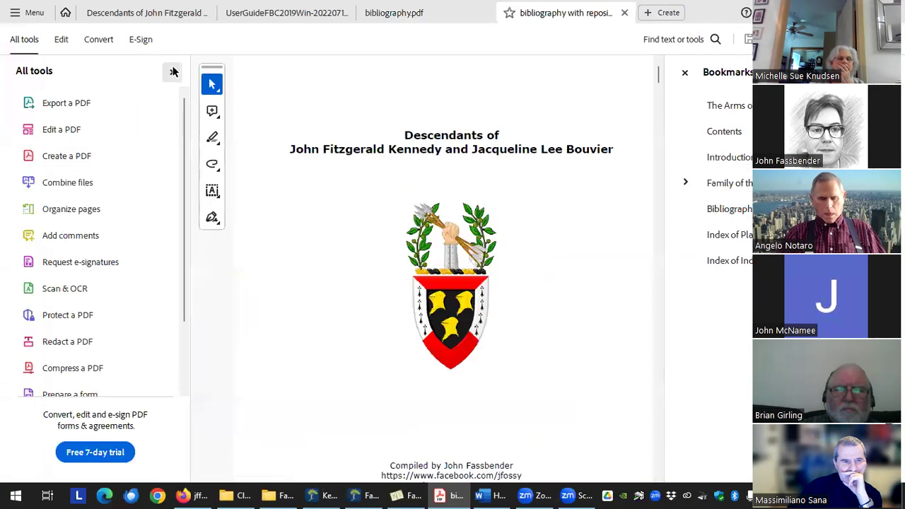
click(173, 71)
click(732, 208)
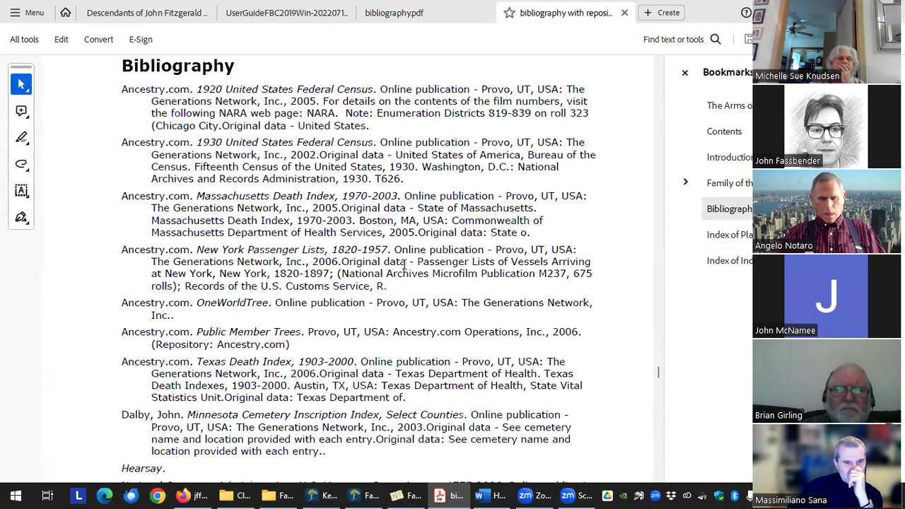
- Compare the Public Member Trees entry in bibliography with repository.pdf and bibliography.pdf, highlighting it in both documents
scroll(144, 293, down, 1)
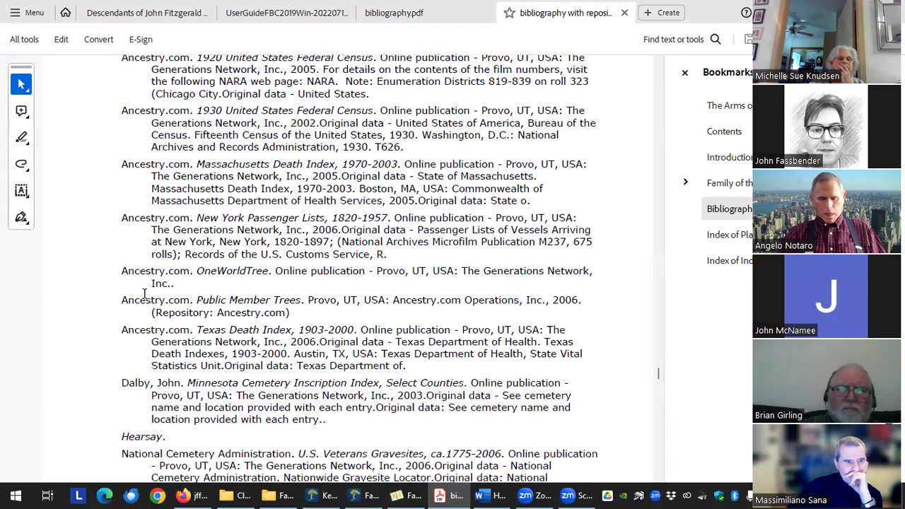
drag(121, 303, 306, 311)
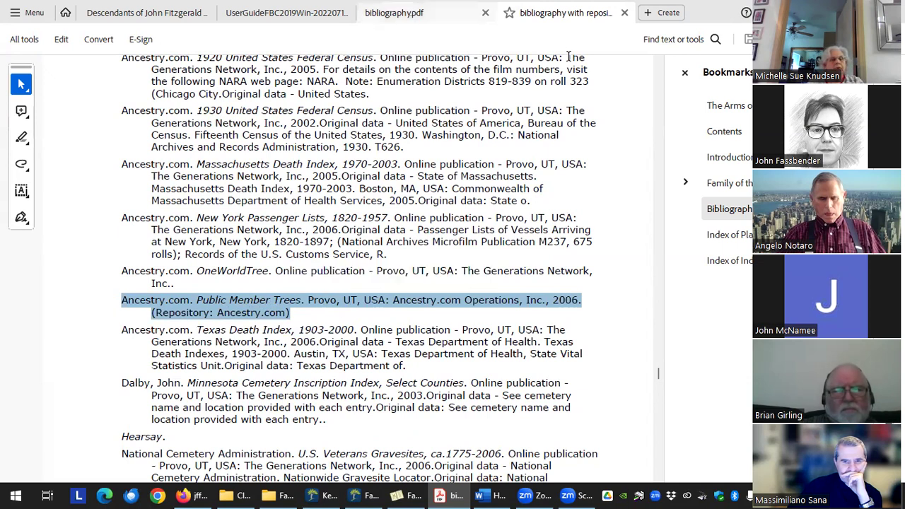
key(ctrl+shift+Tab)
drag(121, 377, 581, 377)
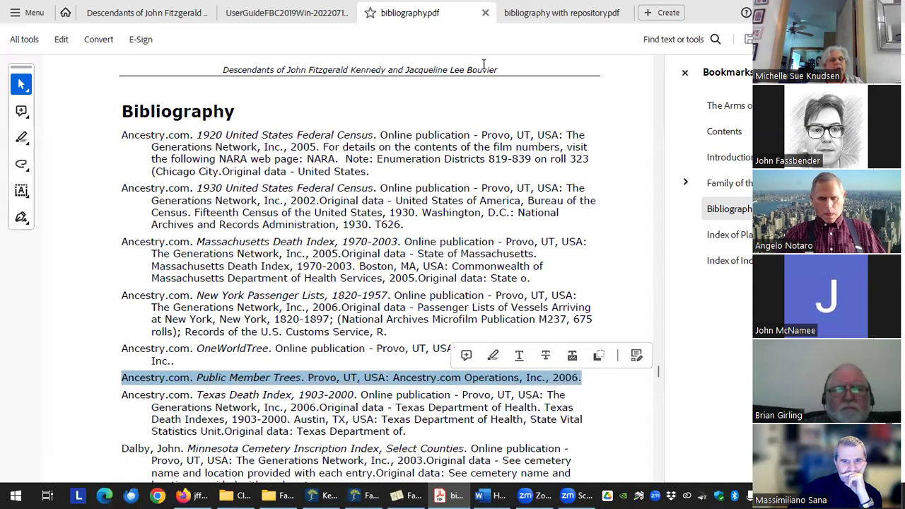
key(ctrl+Tab)
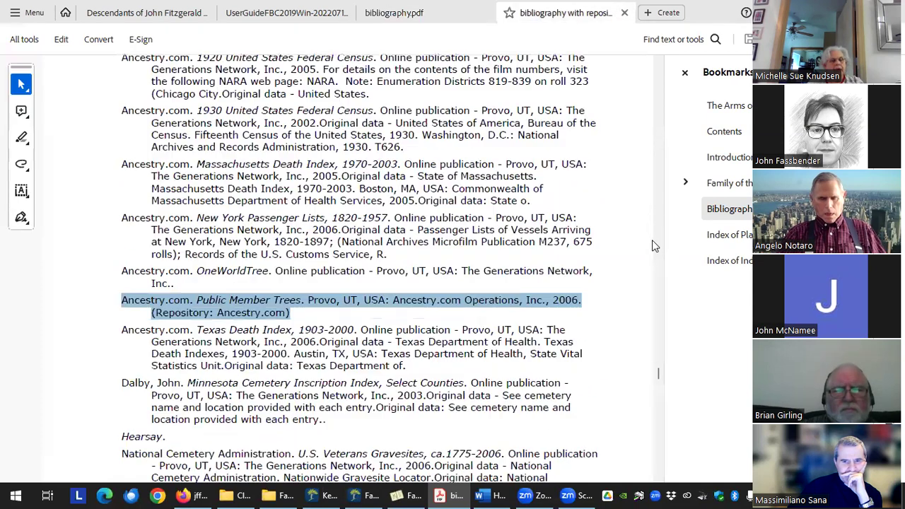
- Back in Family Book Creator, choose No Index of Places and set the Index of Individuals to Grouped by lastname
click(398, 495)
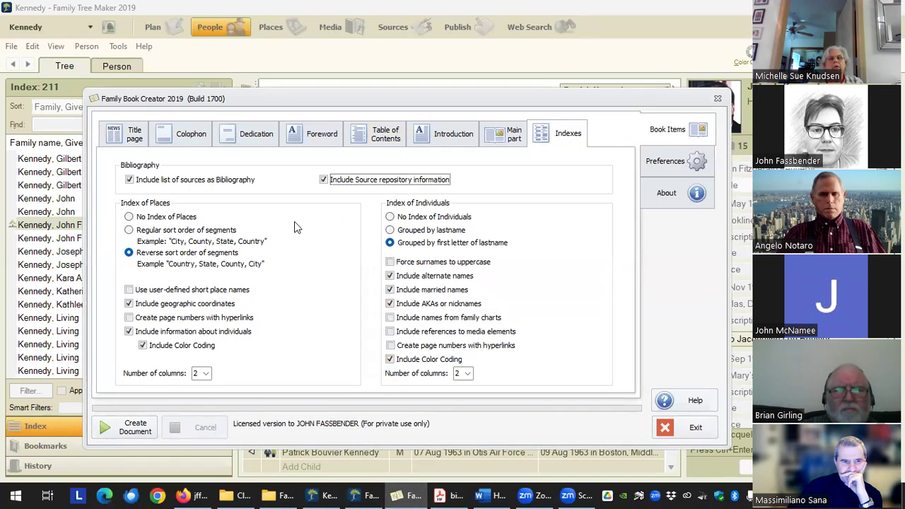
click(171, 219)
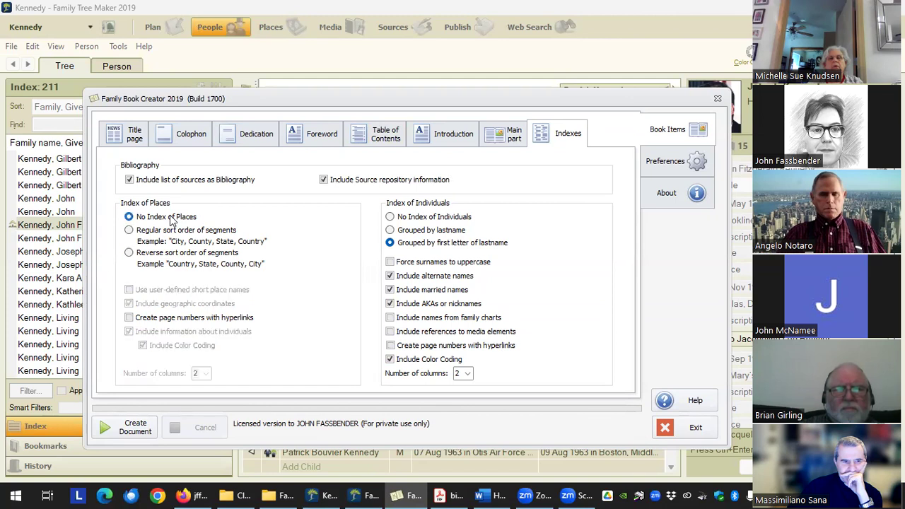
click(392, 217)
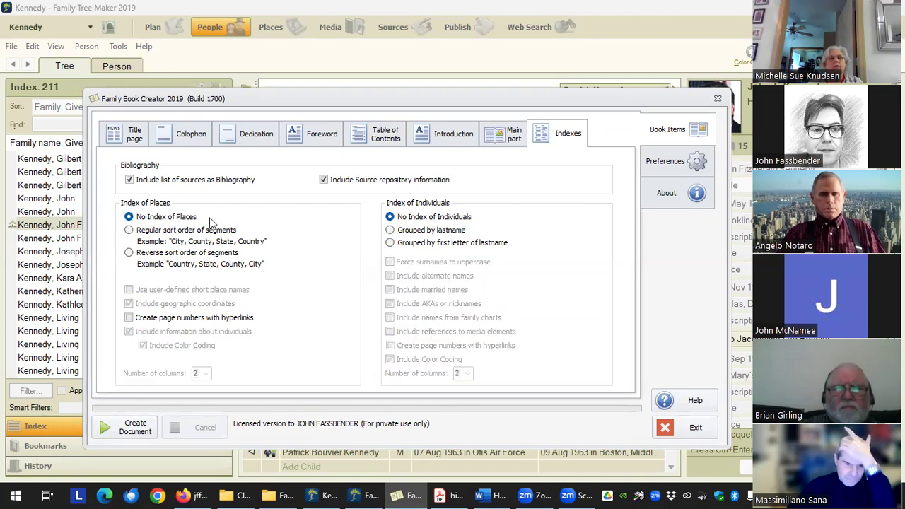
click(391, 243)
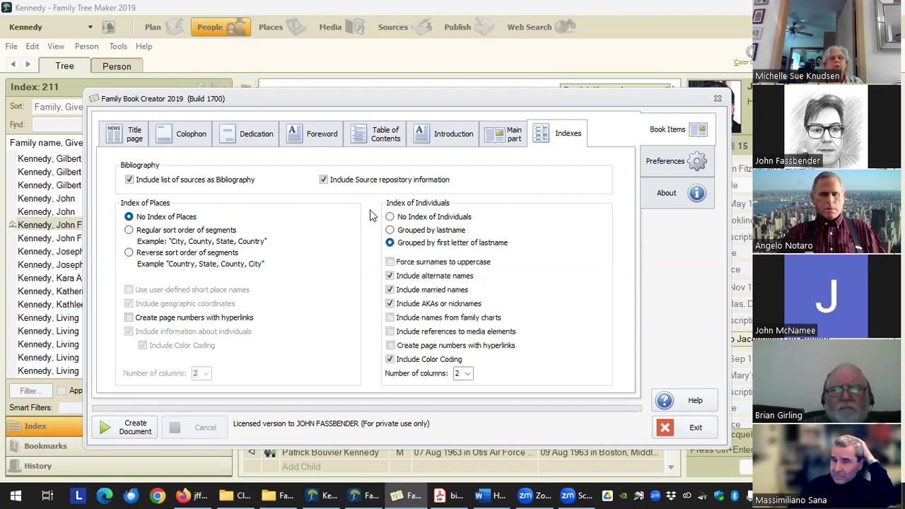
click(390, 230)
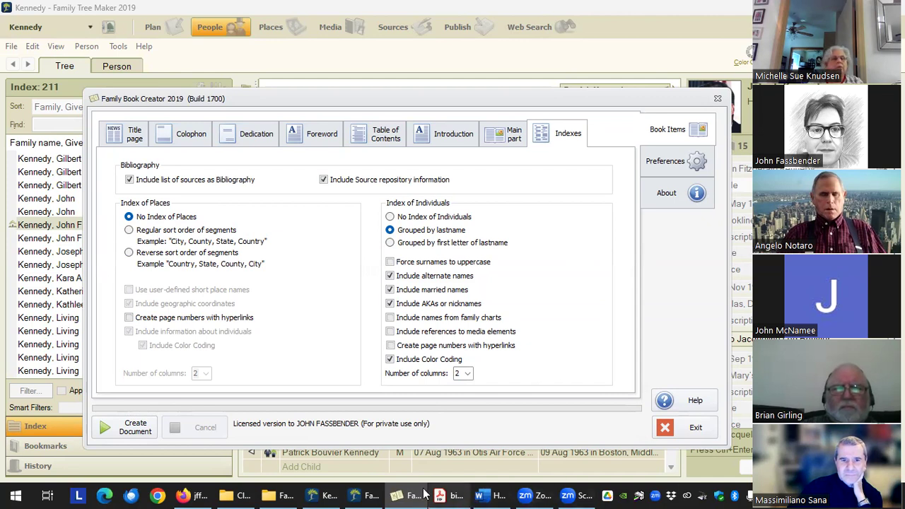
- Review the source entries in the Bibliography of bibliography with repository.pdf in Acrobat
click(448, 495)
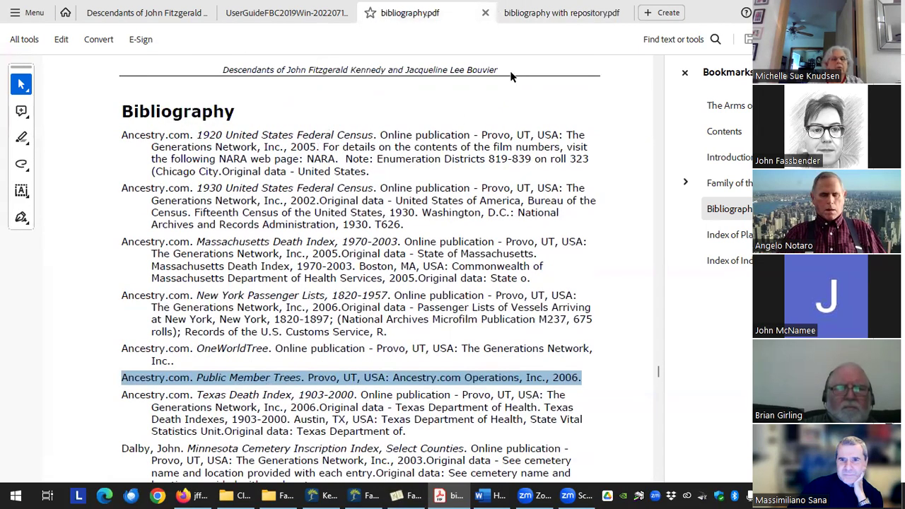
click(562, 12)
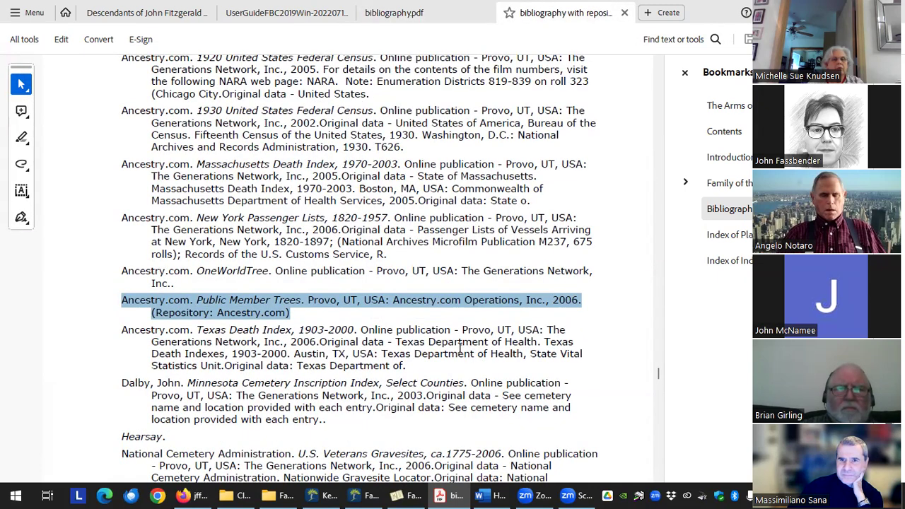
scroll(456, 345, down, 2)
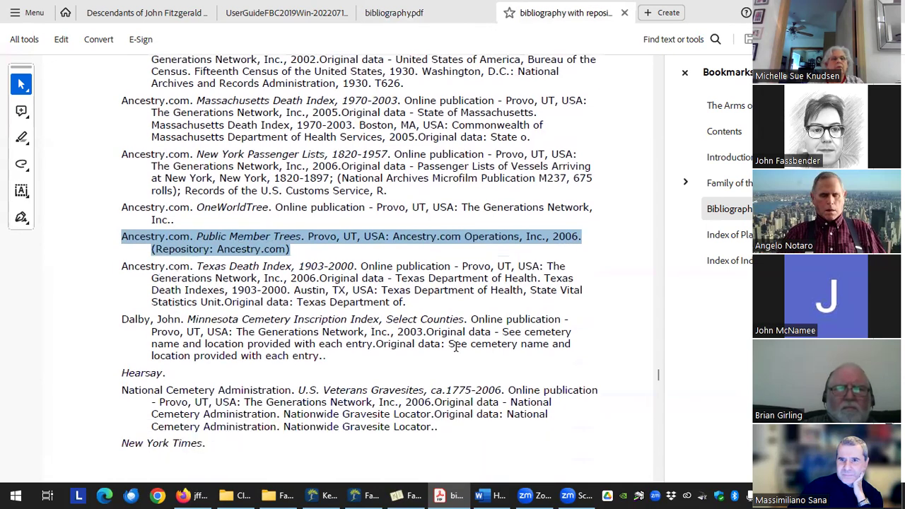
scroll(456, 345, up, 2)
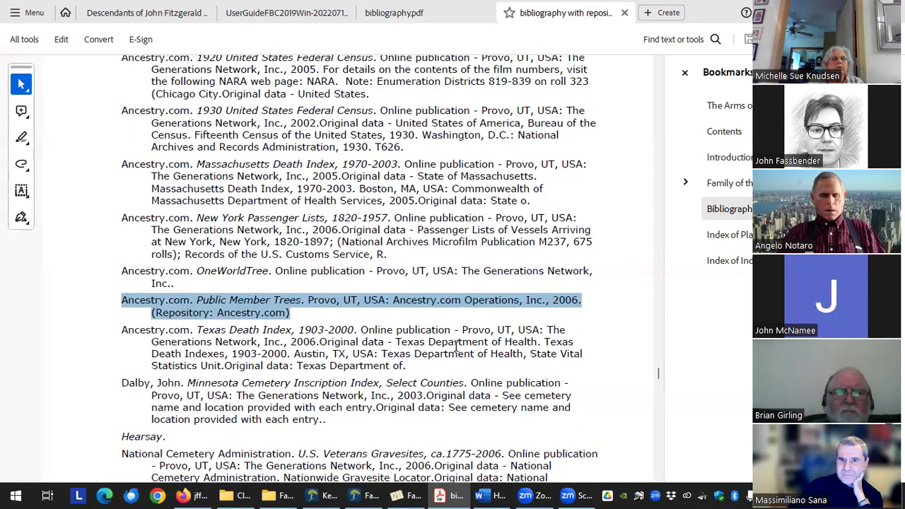
scroll(456, 345, up, 2)
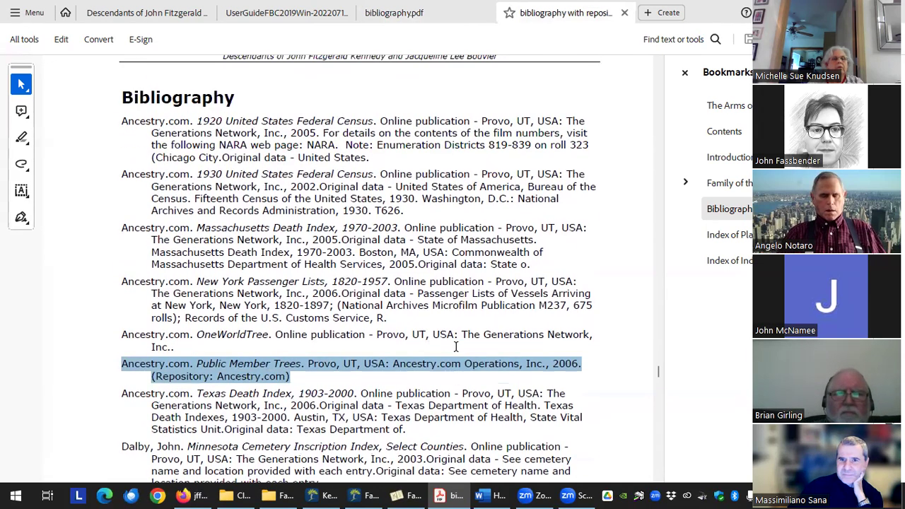
scroll(456, 347, down, 2)
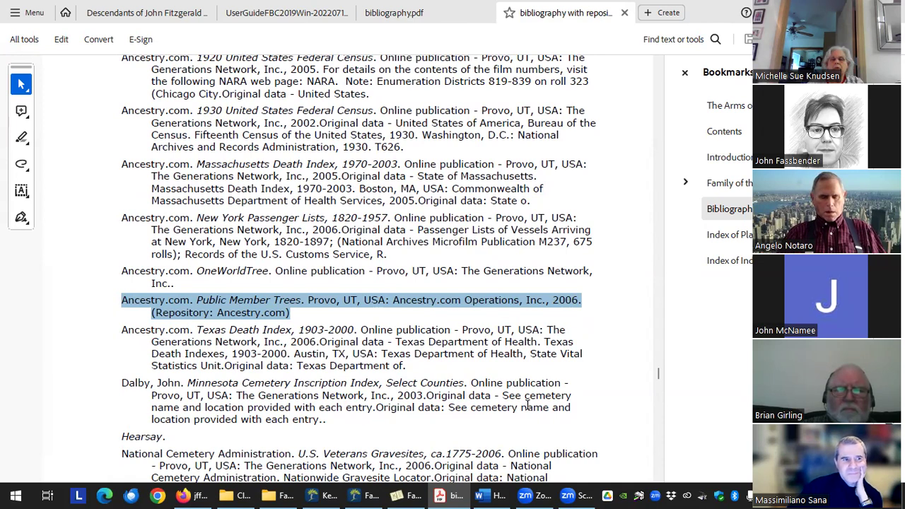
- Select the Hearsay entry in the bibliography to point it out
drag(169, 438, 117, 439)
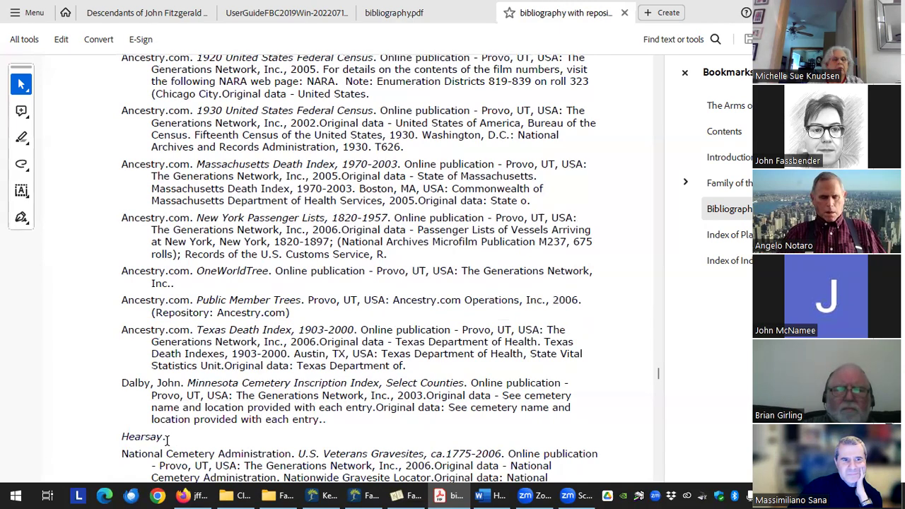
double_click(167, 439)
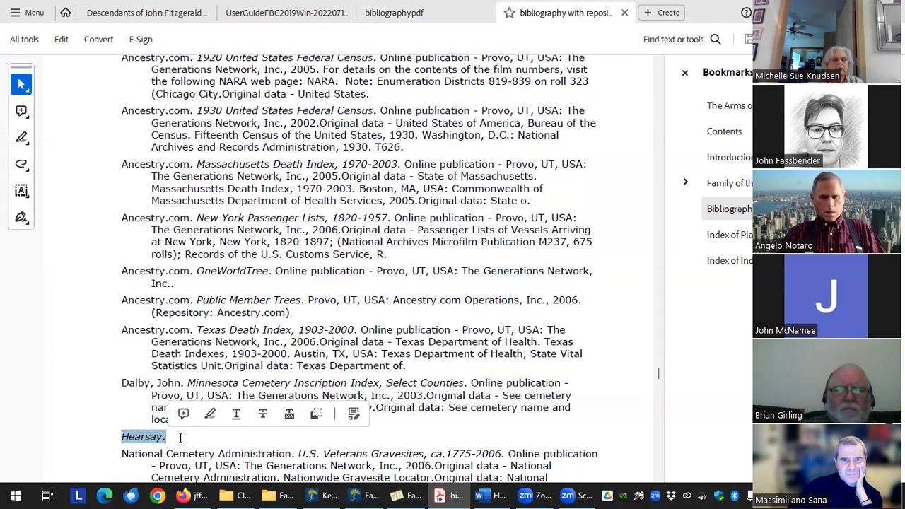
click(176, 438)
drag(167, 437, 116, 437)
click(178, 440)
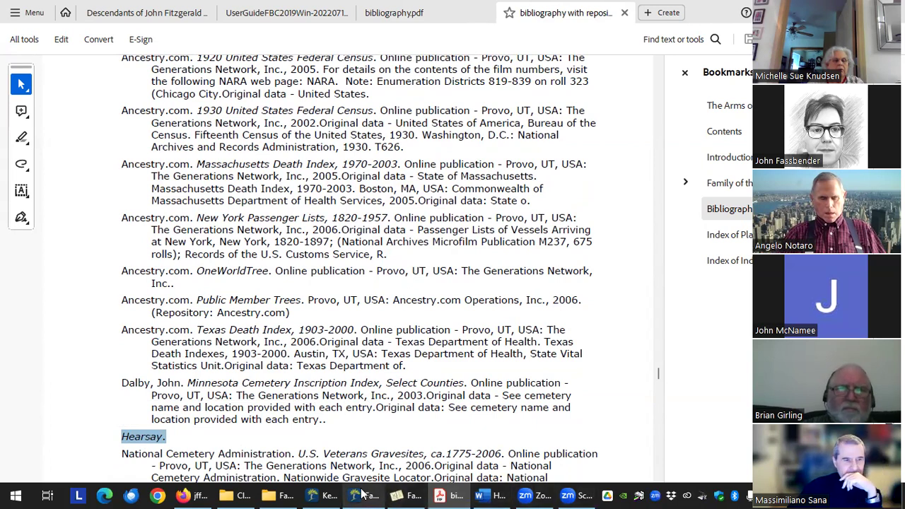
- Return to Family Book Creator and set the Index of Places to Regular sort order of segments
click(408, 495)
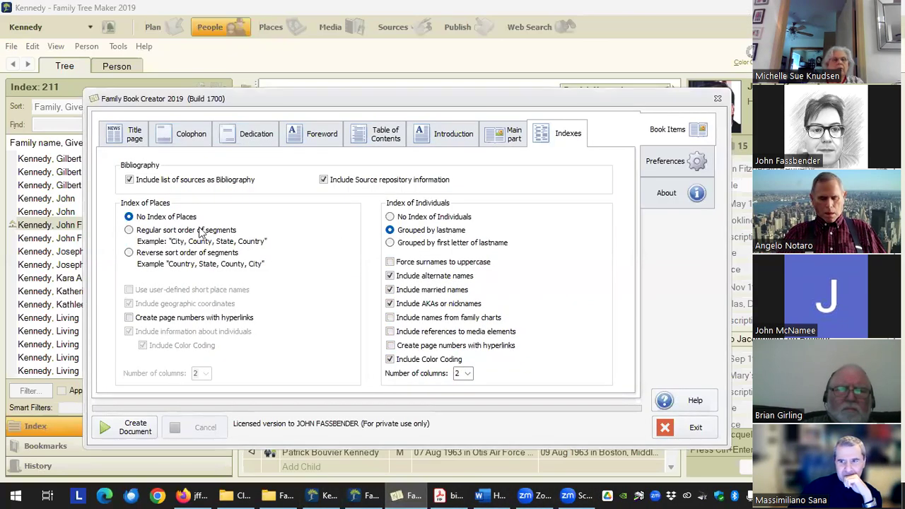
click(130, 232)
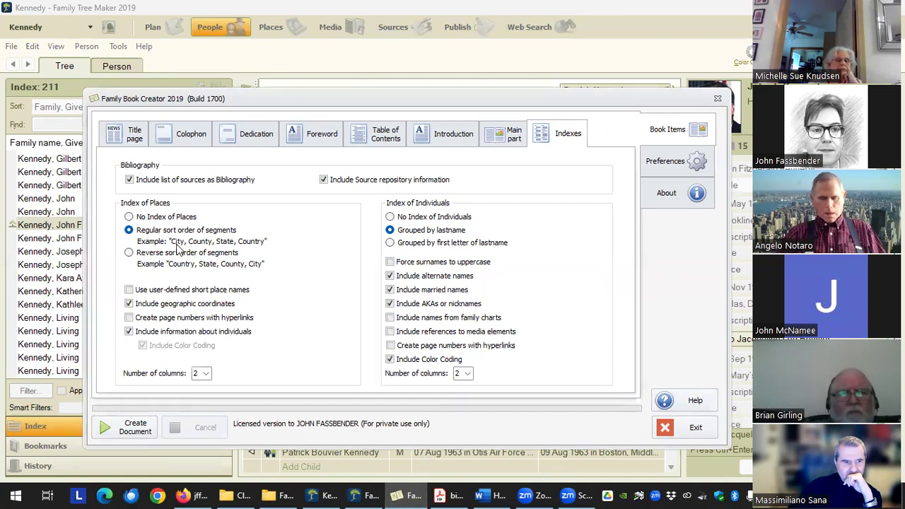
click(145, 256)
click(157, 235)
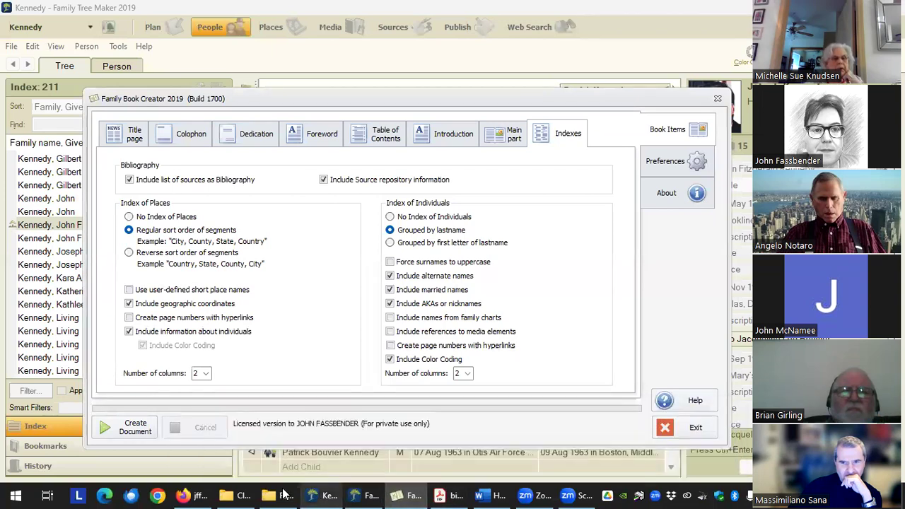
- Open place reg sort.pdf from the Class 3 folder and view its Index of Places with the tools pane closed
click(236, 495)
click(347, 418)
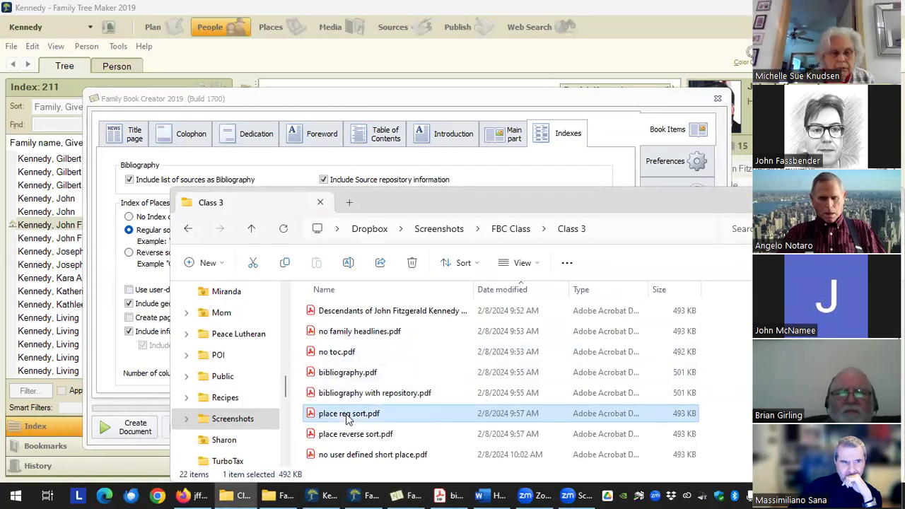
double_click(346, 417)
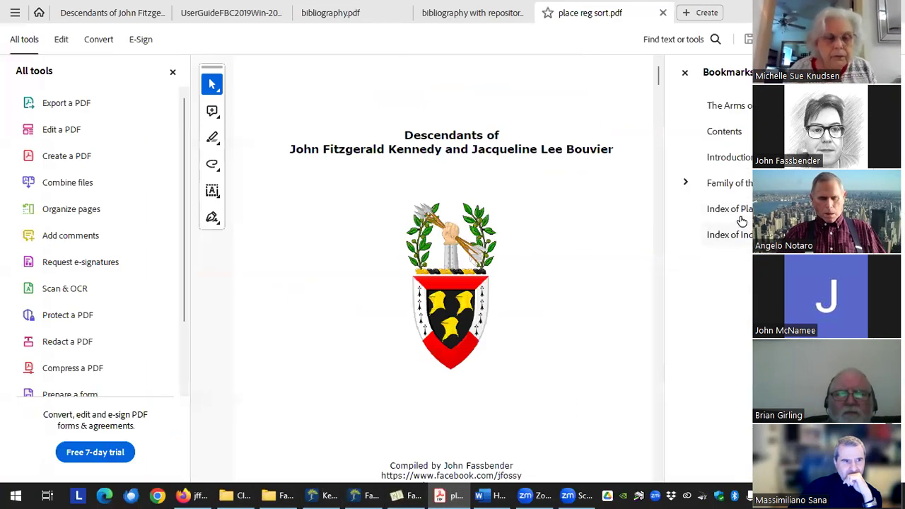
click(735, 210)
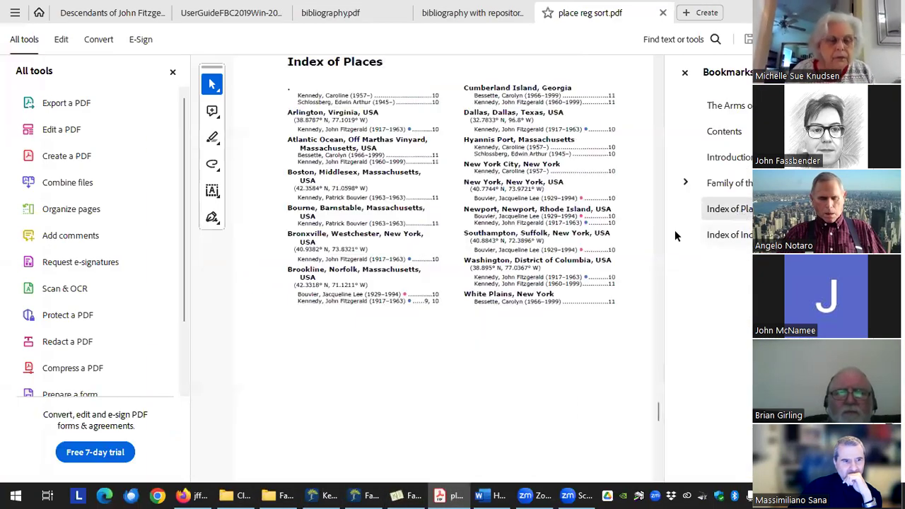
click(173, 72)
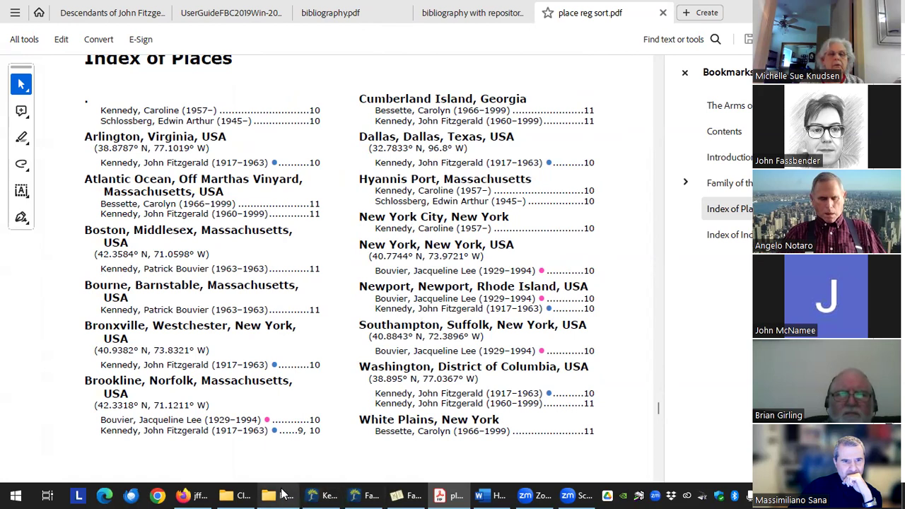
- Open place reverse sort.pdf from the Class 3 folder and view its Index of Places with the tools pane closed
click(301, 439)
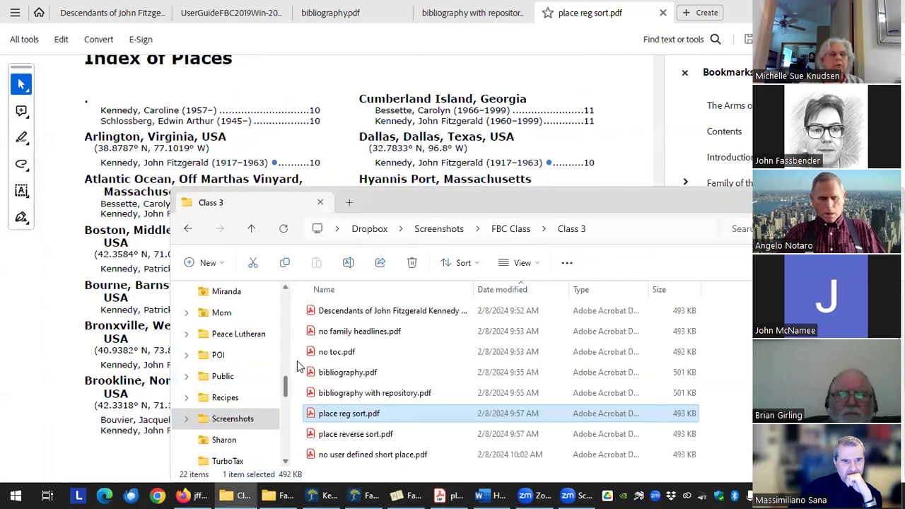
click(356, 435)
double_click(355, 435)
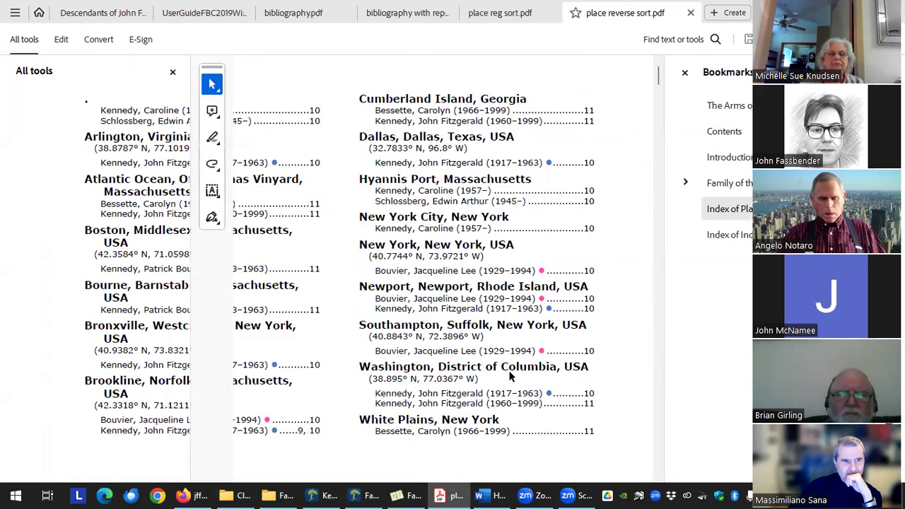
click(730, 210)
click(173, 72)
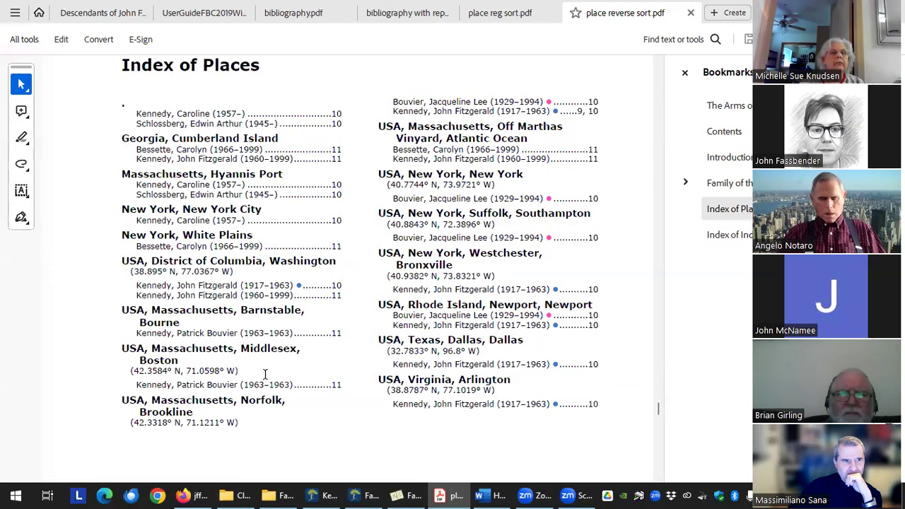
- Examine the Massachusetts entries in the reverse-sorted Index of Places and compare them with the index in place reg sort.pdf
scroll(265, 373, up, 2)
scroll(265, 373, down, 1)
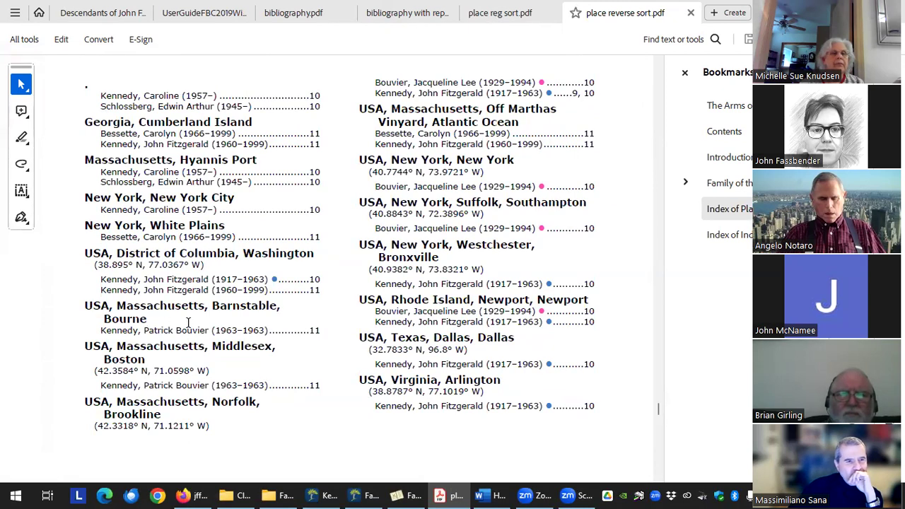
drag(122, 303, 225, 357)
click(245, 316)
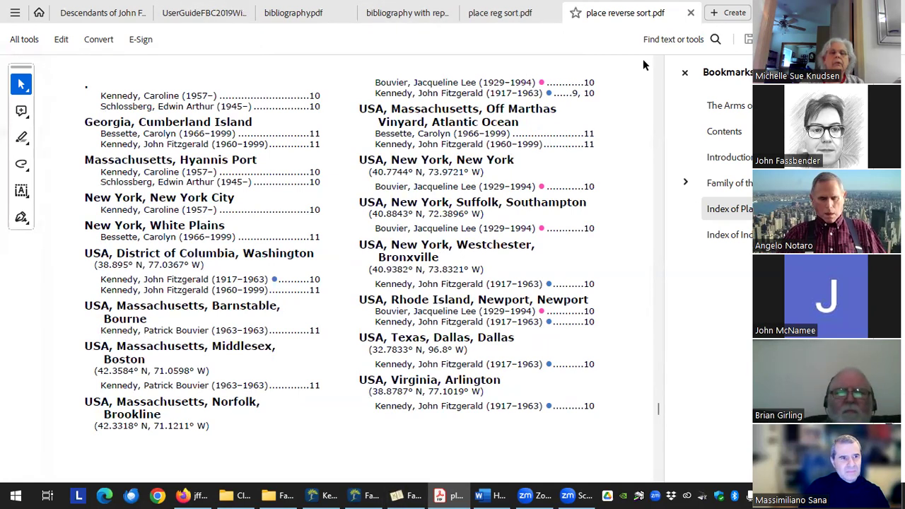
key(ctrl+shift+Tab)
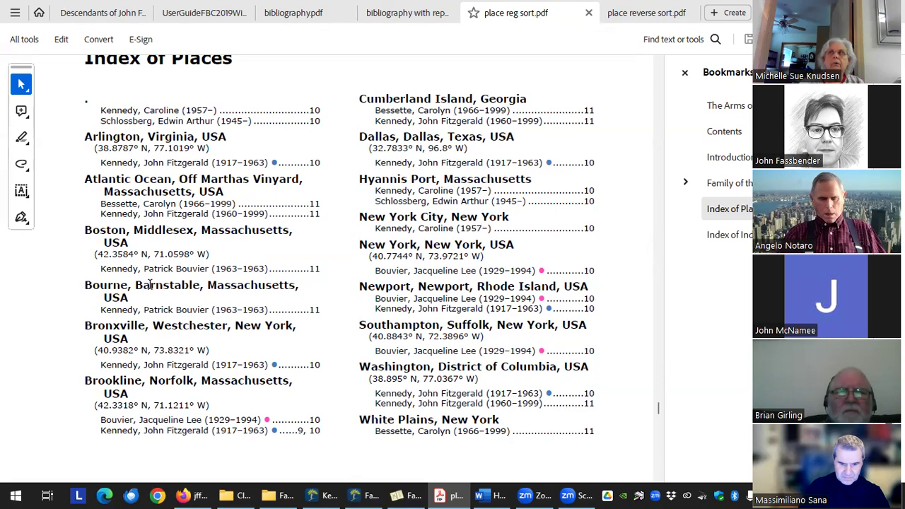
- Examine the county segments of the Bourne and Brookline entries and the Hyannis Port, Massachusetts entry in place reg sort.pdf's Index of Places
drag(150, 285, 182, 285)
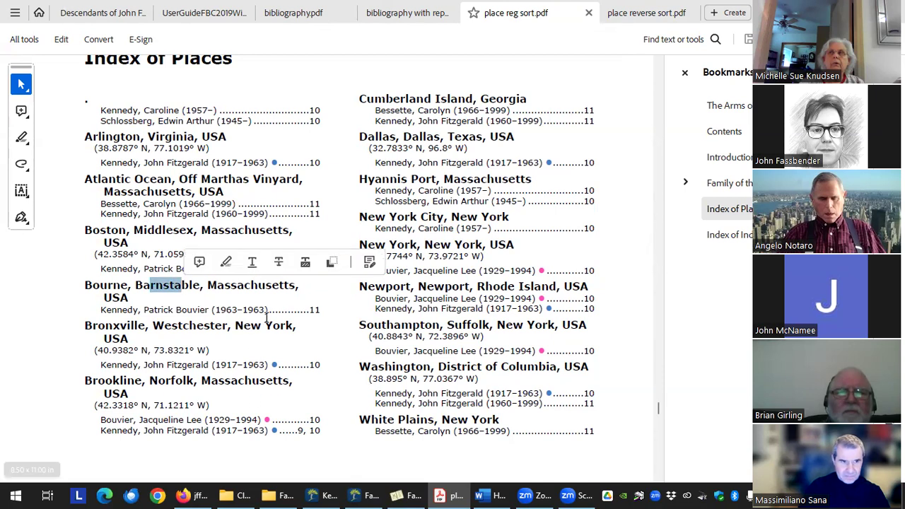
drag(157, 381, 182, 381)
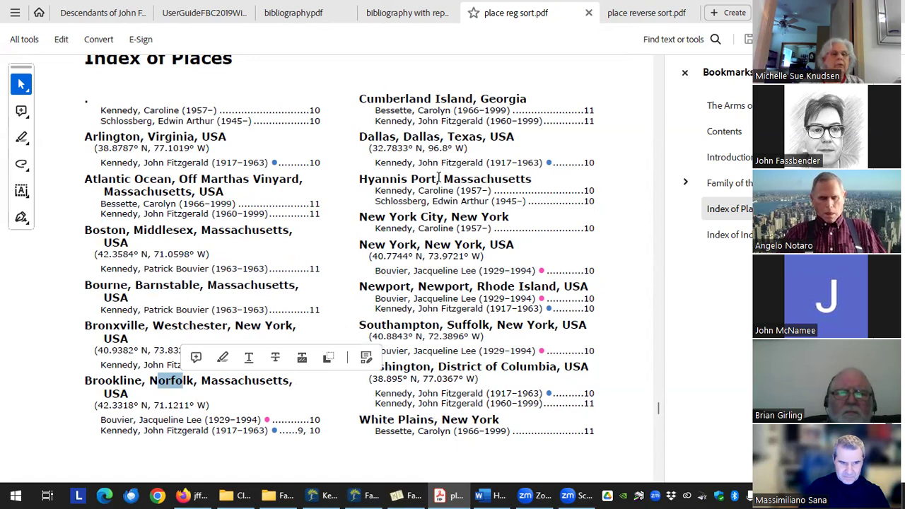
click(483, 106)
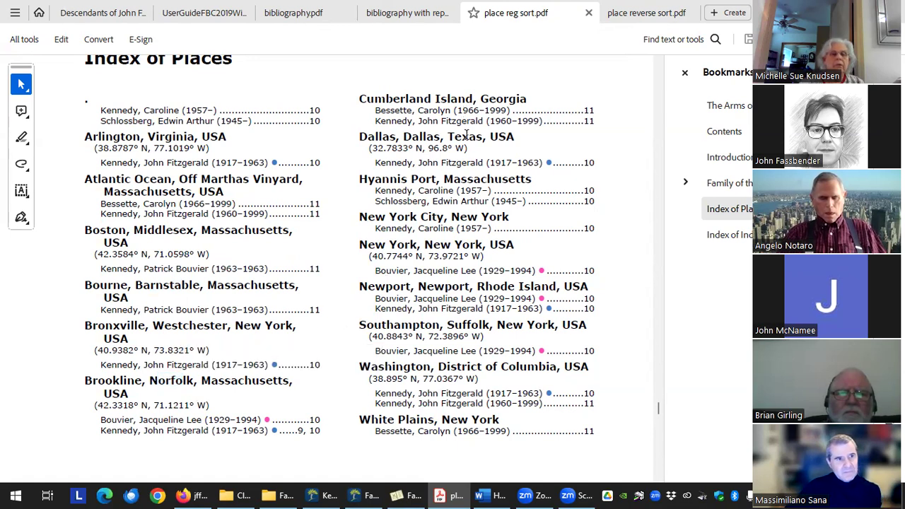
drag(486, 178, 466, 179)
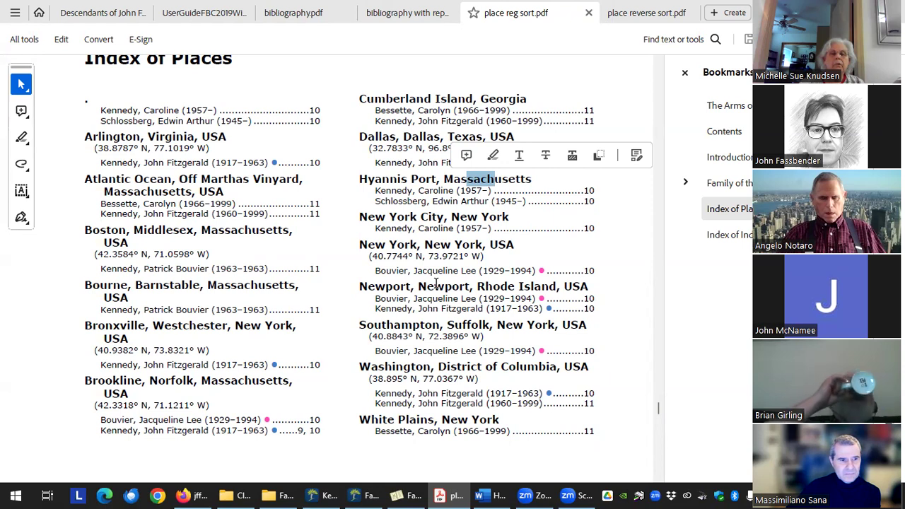
- Switch to place reverse sort.pdf and examine the entries beginning with USA, highlighting the country in the Off Marthas Vinyard entry
key(ctrl+Tab)
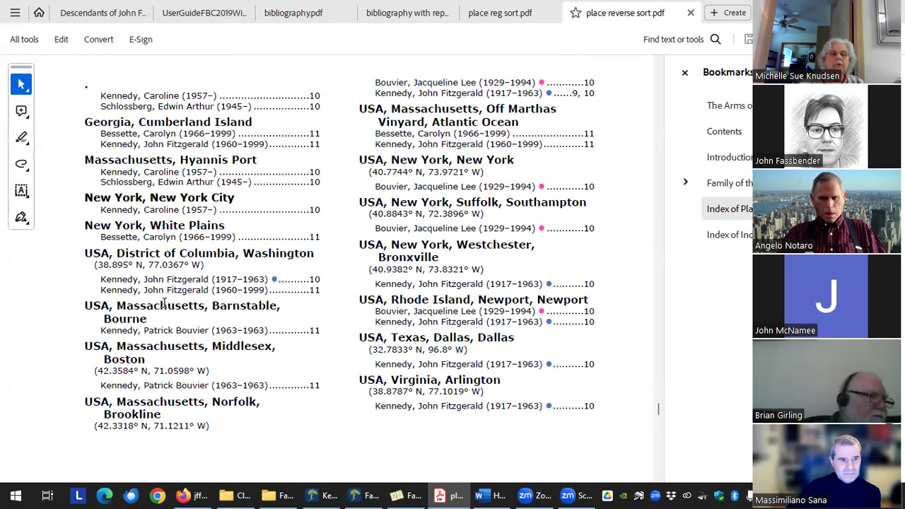
drag(80, 252, 96, 423)
drag(359, 115, 359, 374)
click(358, 371)
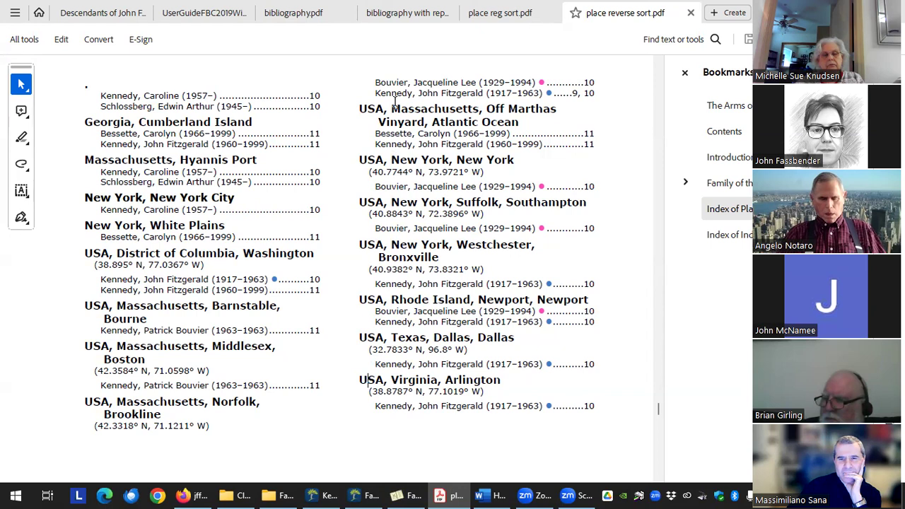
drag(359, 108, 391, 106)
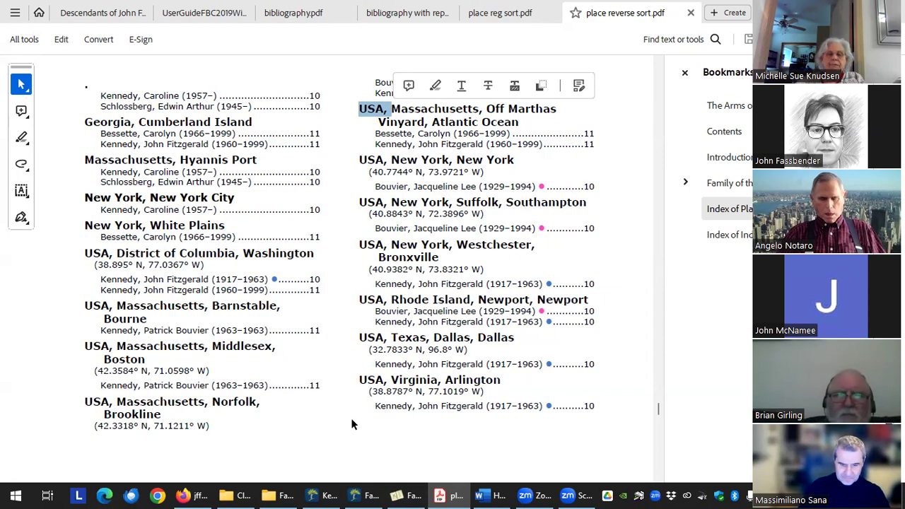
- Set the Index of Places to Reverse sort order with user-defined short place names, and highlight Texas in place reverse sort.pdf's Dallas entry
click(393, 495)
click(129, 253)
click(129, 291)
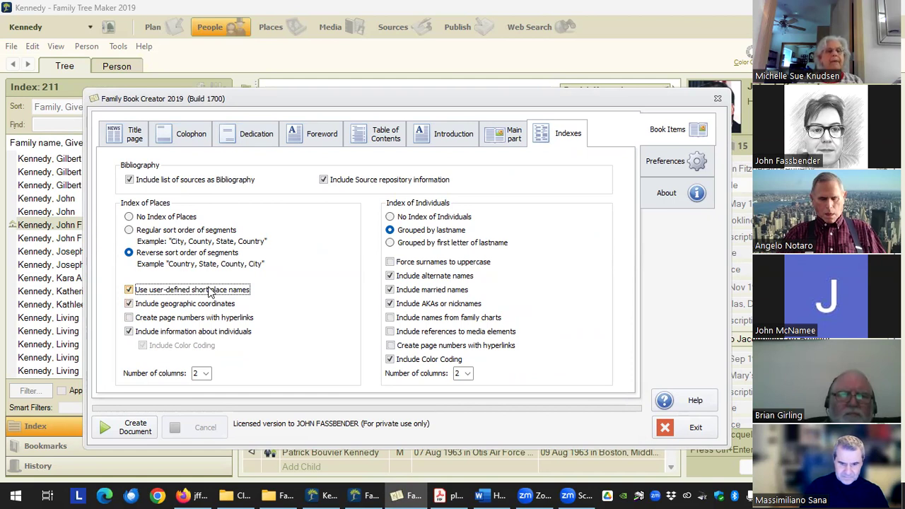
click(449, 495)
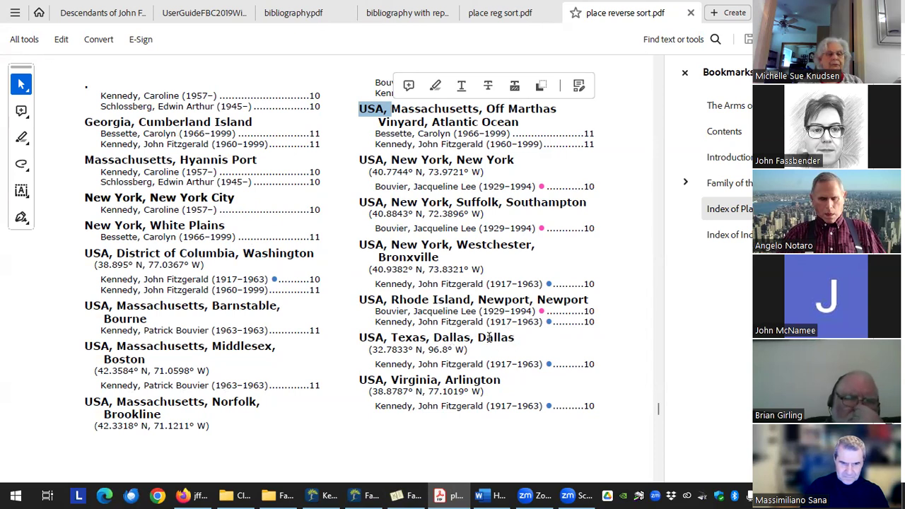
drag(430, 338, 391, 340)
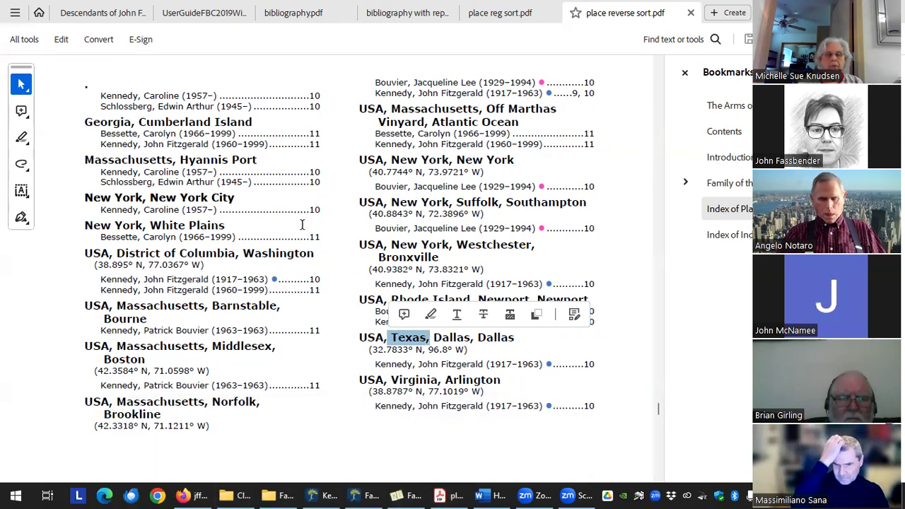
- Open user defined short place.pdf from the Class 3 folder and view its Index of Places with the tools pane closed
click(235, 495)
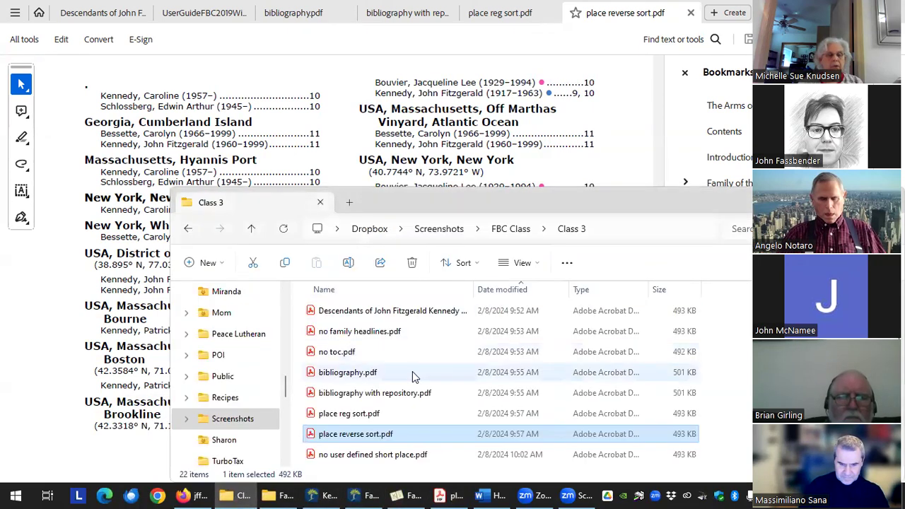
scroll(412, 375, down, 1)
click(363, 416)
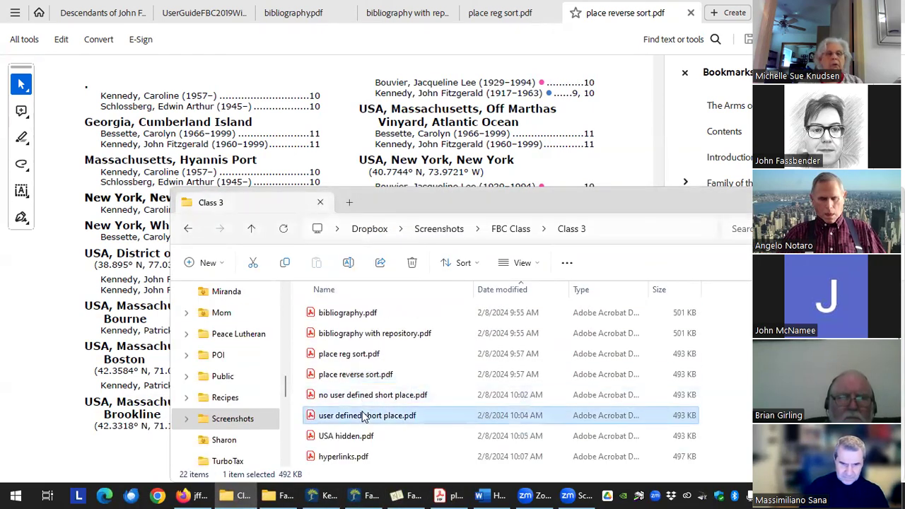
double_click(363, 415)
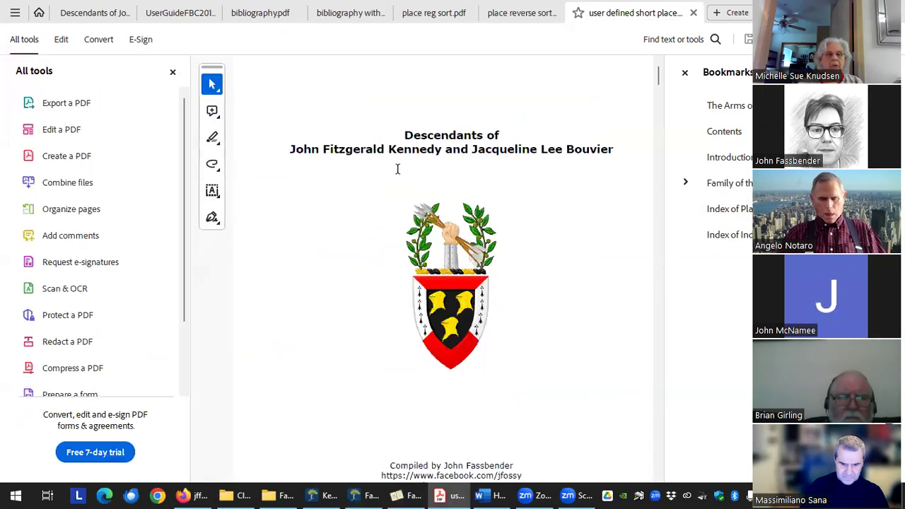
click(751, 214)
scroll(342, 167, down, 3)
scroll(341, 167, up, 3)
scroll(338, 205, down, 3)
scroll(338, 205, up, 3)
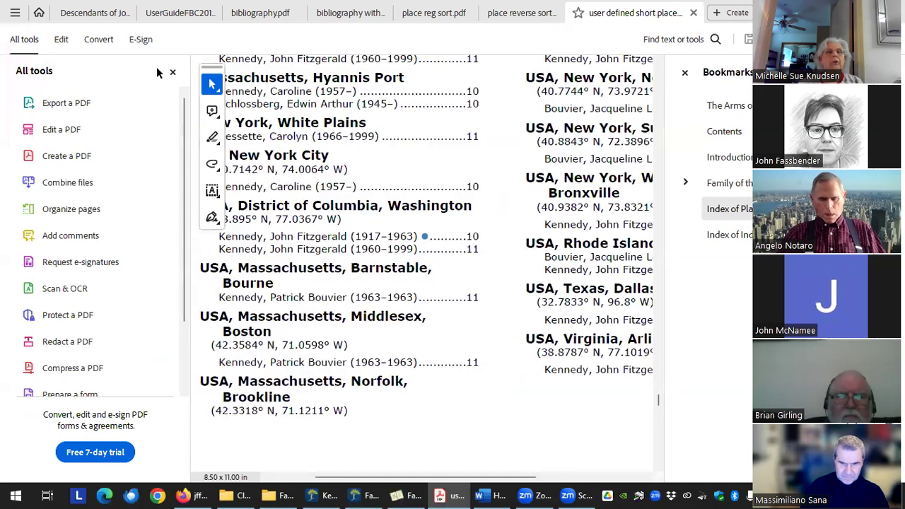
click(172, 72)
- Bring the first index column fully into view and highlight the short state name NY in the New York City entry
drag(145, 205, 226, 238)
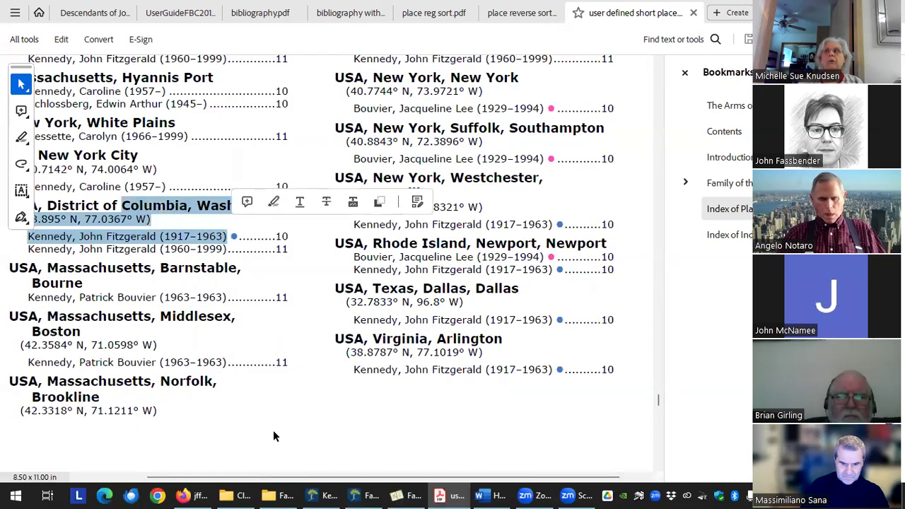
drag(258, 478, 191, 477)
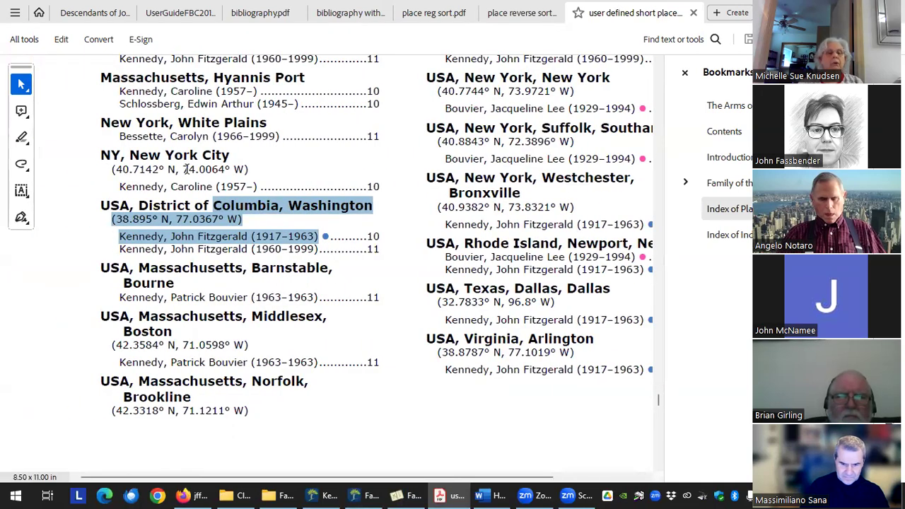
drag(117, 154, 103, 159)
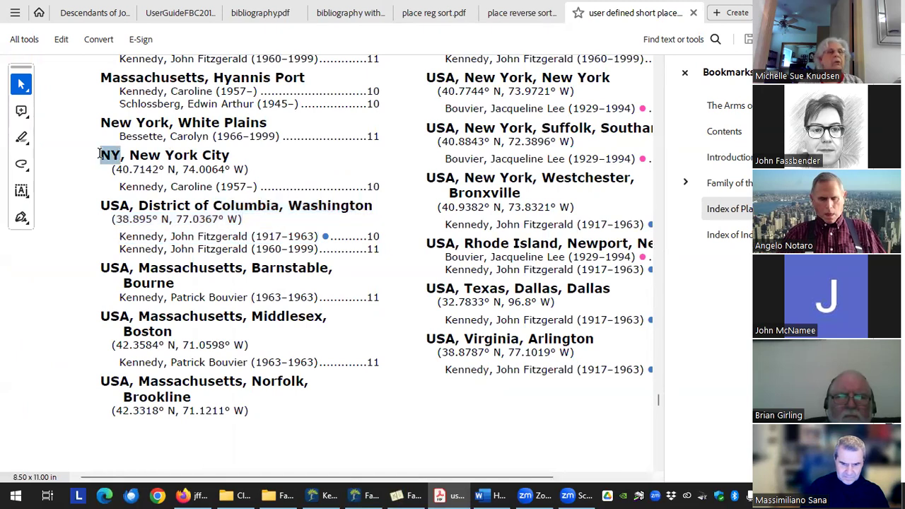
scroll(172, 233, up, 3)
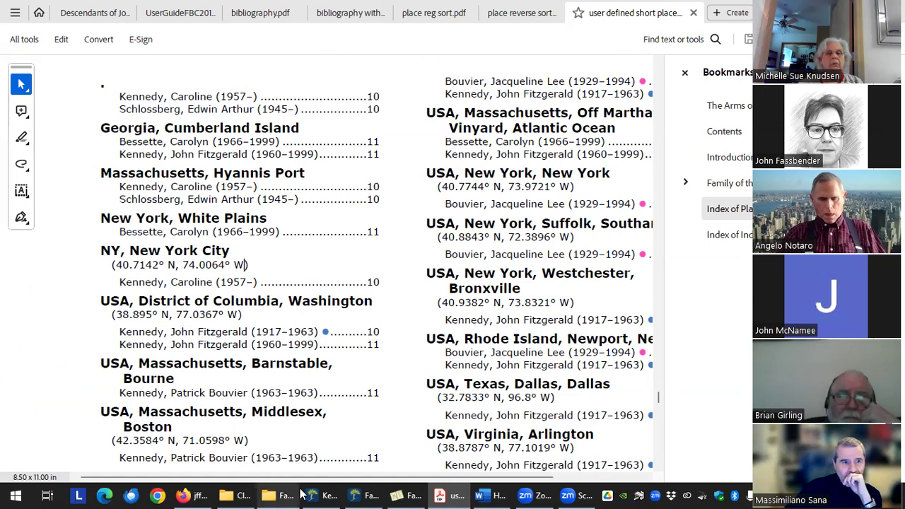
- Review the Include geographic coordinates option, and highlight the coordinates under the New York City, New York and Southampton entries in user defined short place.pdf
click(413, 495)
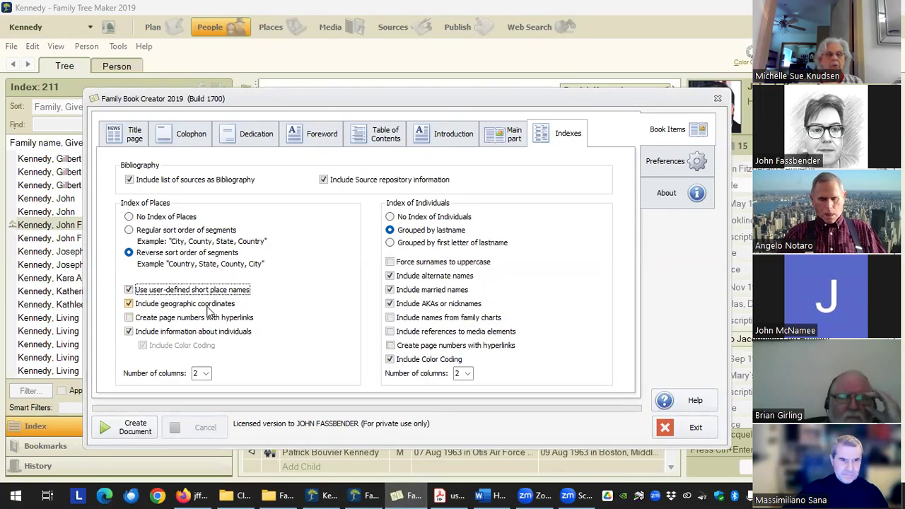
click(461, 495)
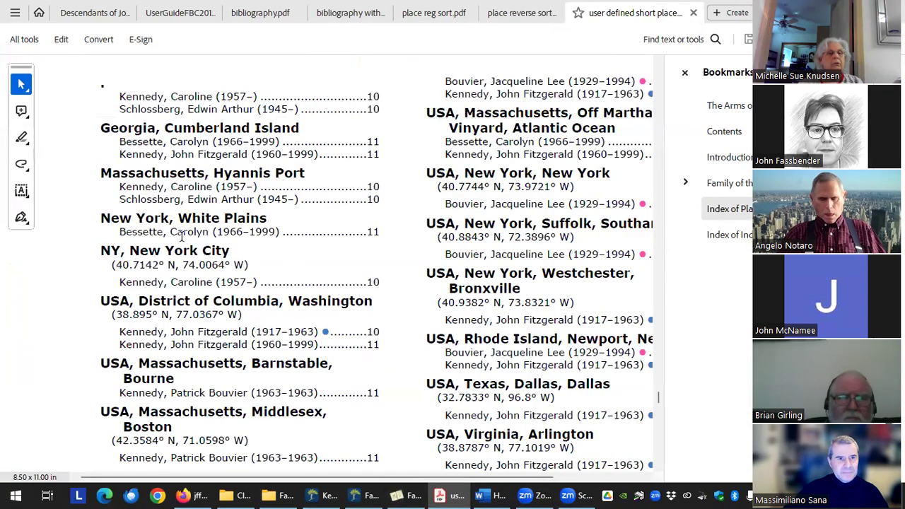
drag(113, 265, 248, 265)
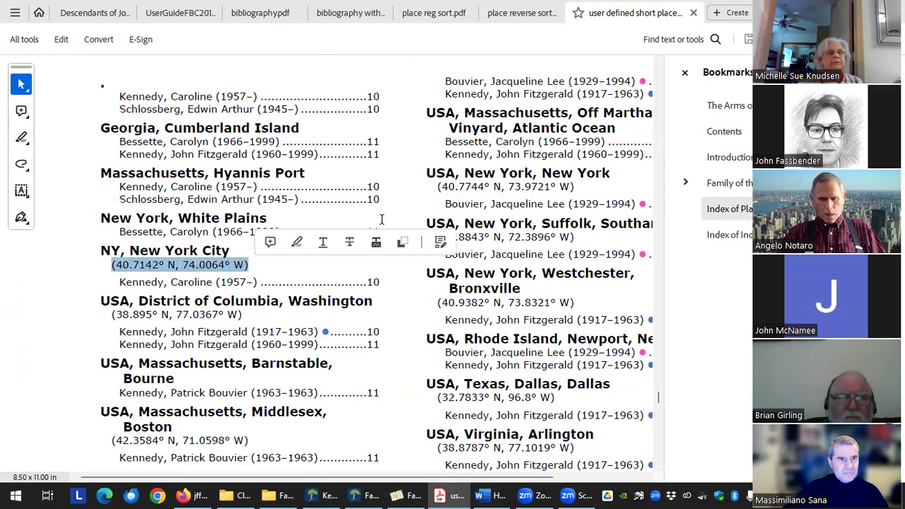
drag(438, 187, 574, 186)
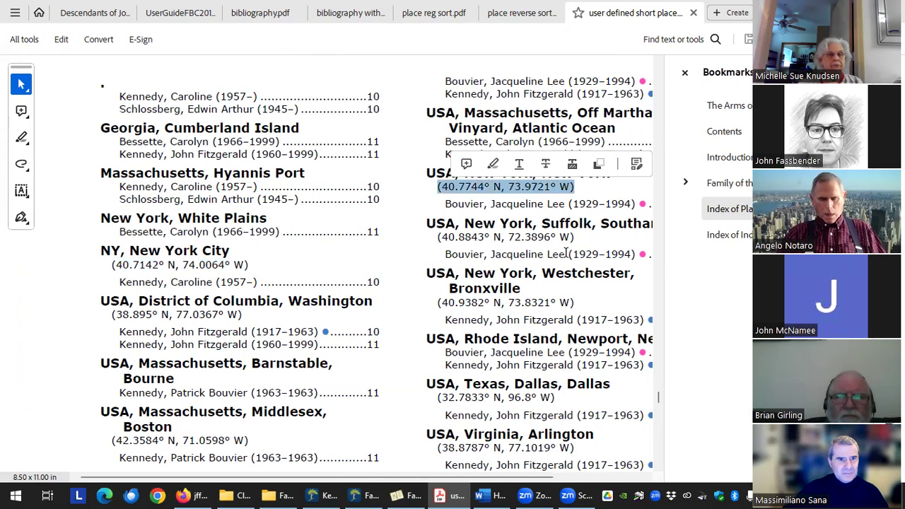
drag(577, 237, 436, 237)
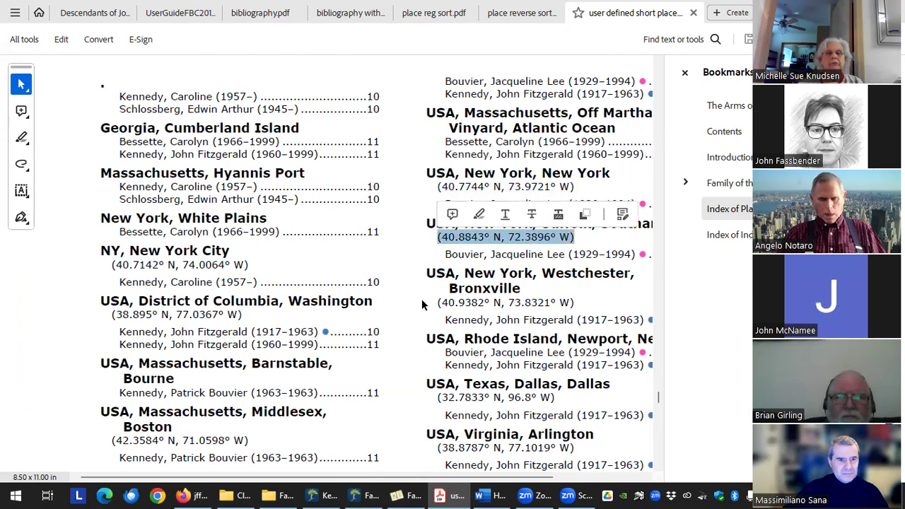
- Examine the USA, Rhode Island, Newport, Newport entry in the Index of Places for geographic coordinates and highlight its place name
scroll(421, 298, down, 2)
drag(430, 476, 539, 465)
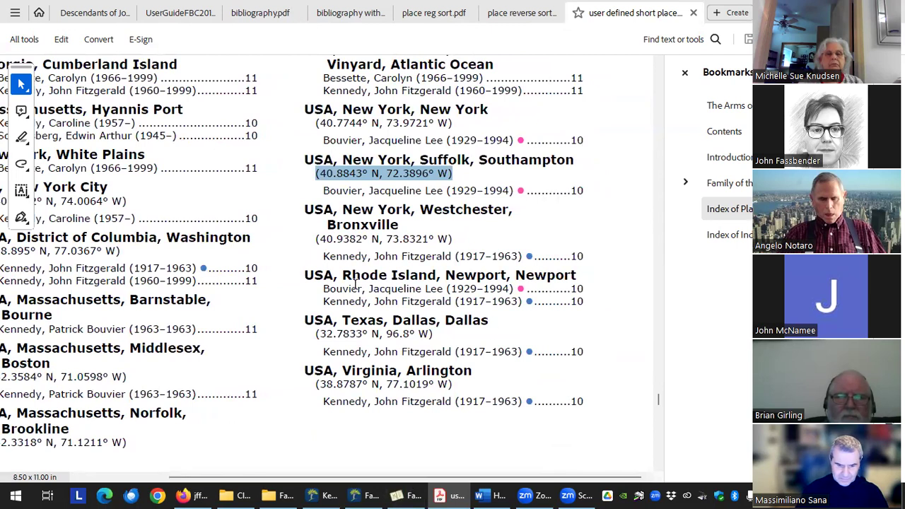
drag(324, 289, 516, 290)
click(391, 275)
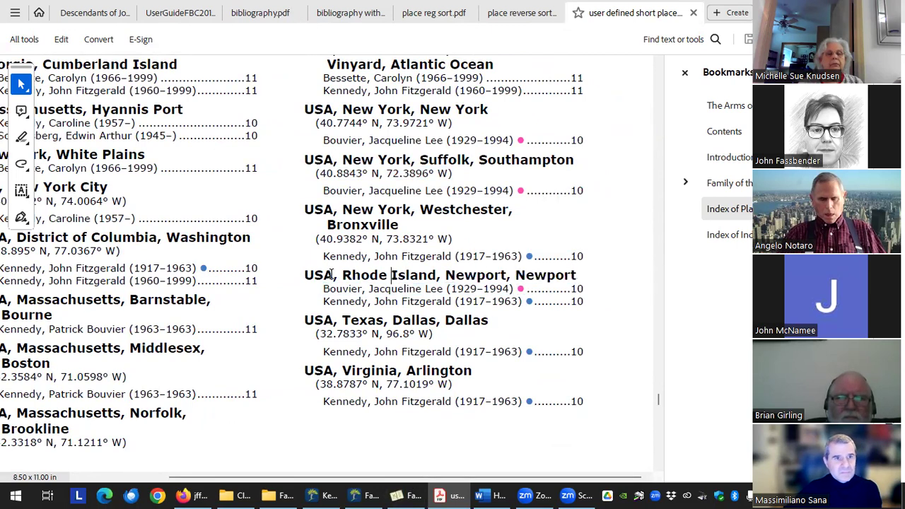
drag(306, 275, 578, 278)
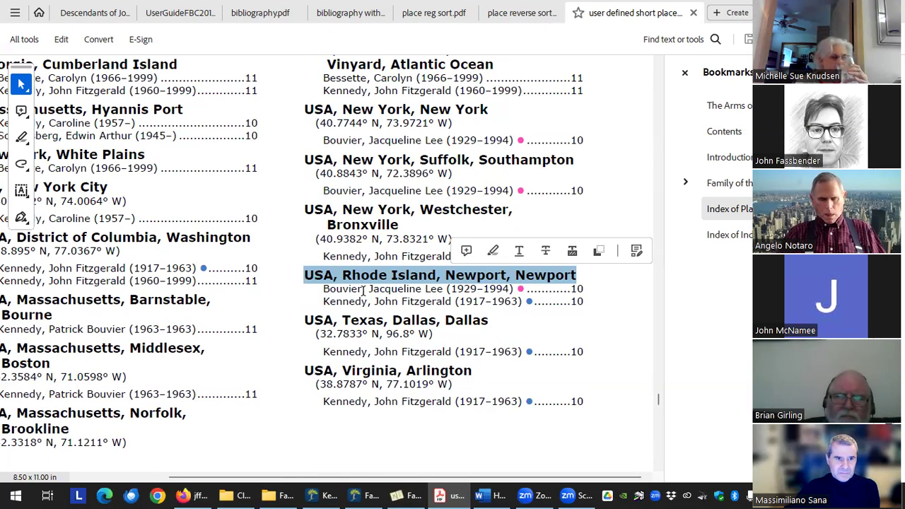
- Highlight the geographic coordinates of the USA, New York, New York entry for comparison
scroll(362, 291, up, 3)
click(453, 217)
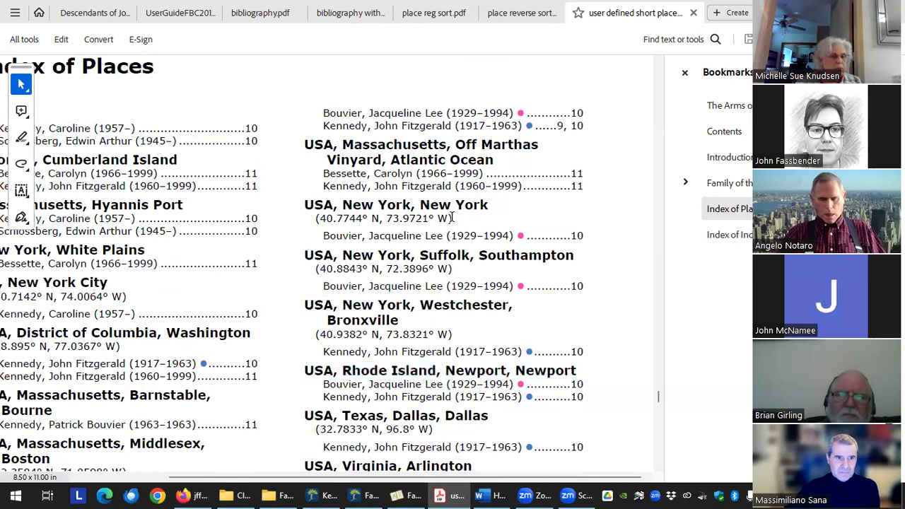
drag(452, 218, 317, 219)
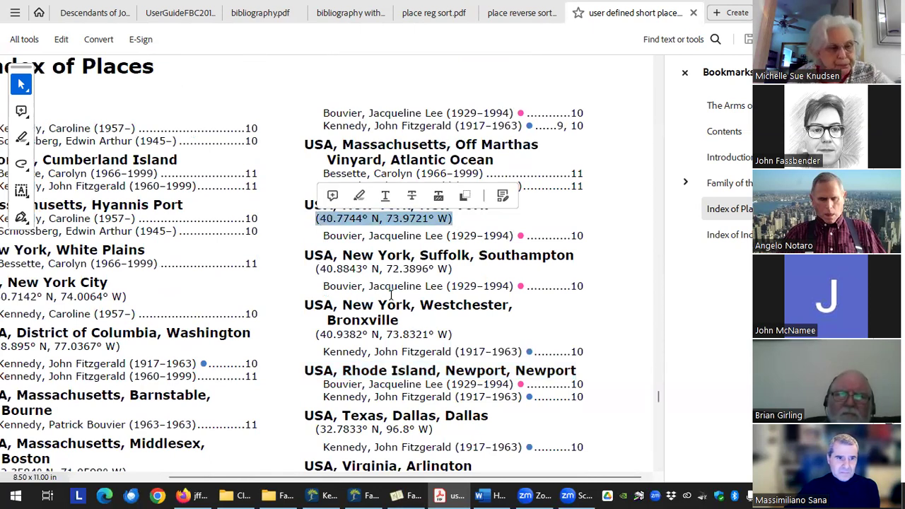
- Open USA hidden.pdf from the Class 3 folder and go to its Index of Places
click(258, 494)
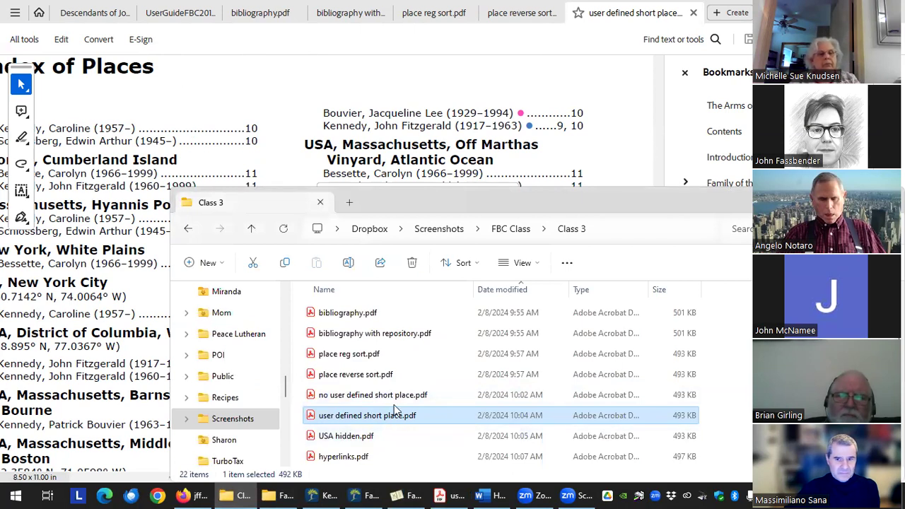
scroll(375, 431, down, 1)
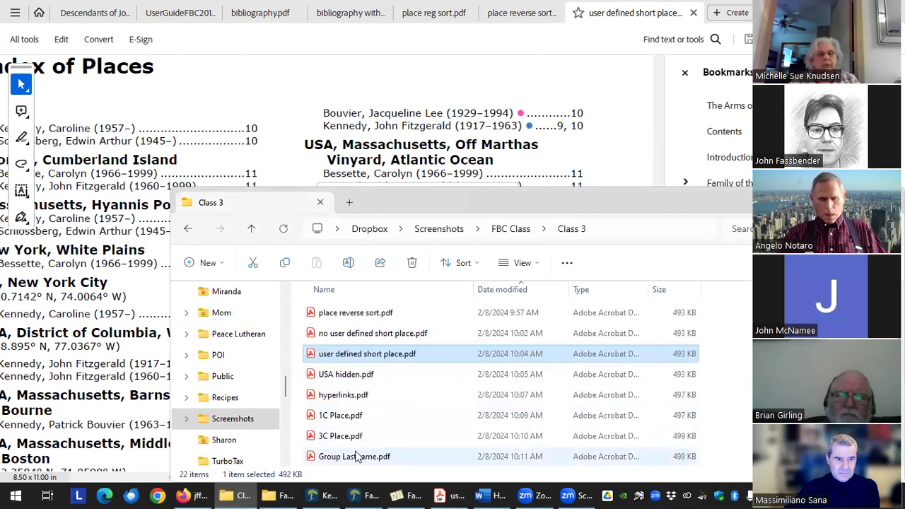
click(348, 379)
double_click(347, 379)
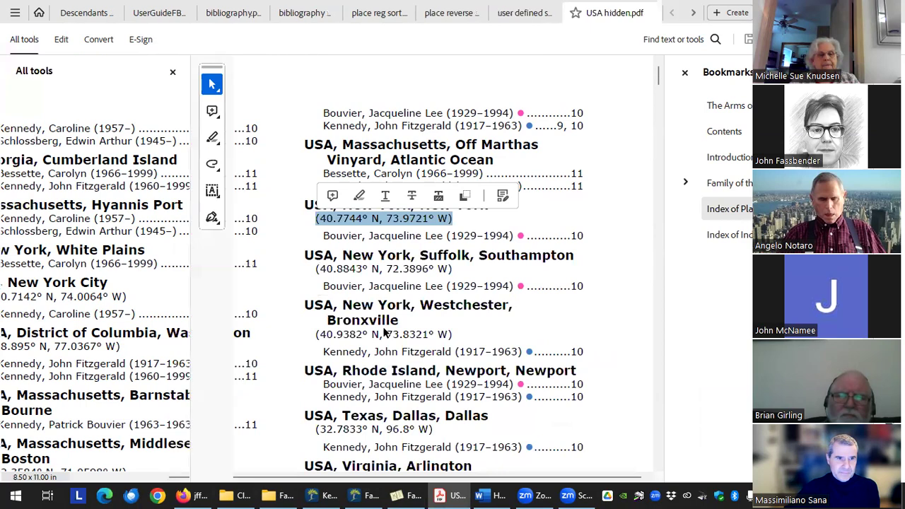
click(727, 208)
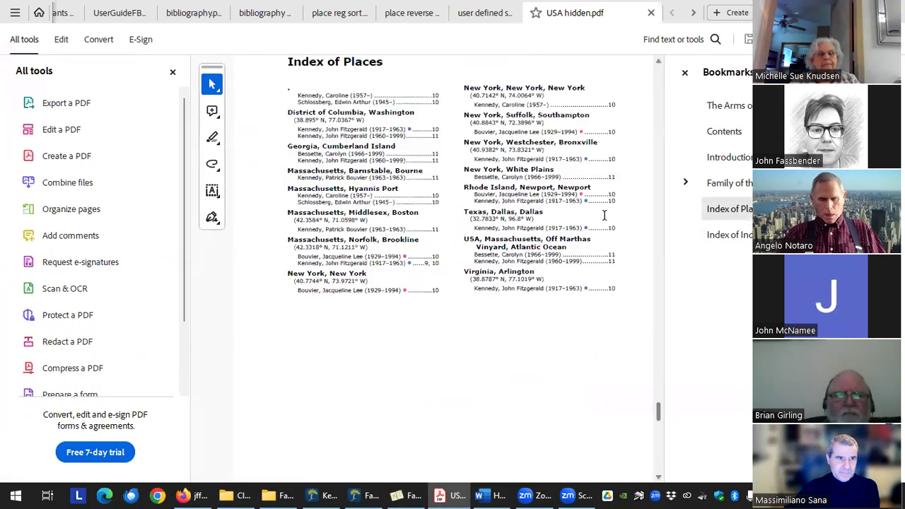
- Enlarge the second index column and highlight USA in the Massachusetts, Off Marthas Vinyard, Atlantic Ocean entry
scroll(410, 256, up, 2)
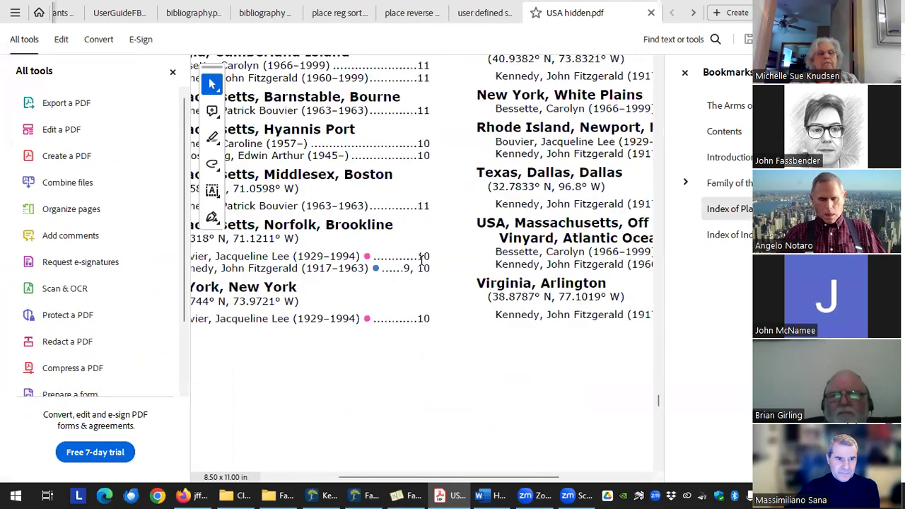
scroll(395, 217, right, 3)
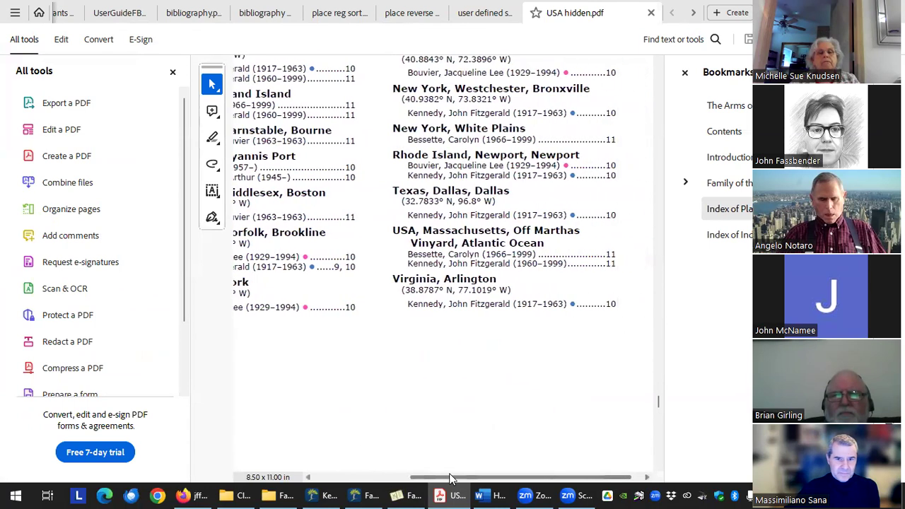
drag(415, 232, 389, 232)
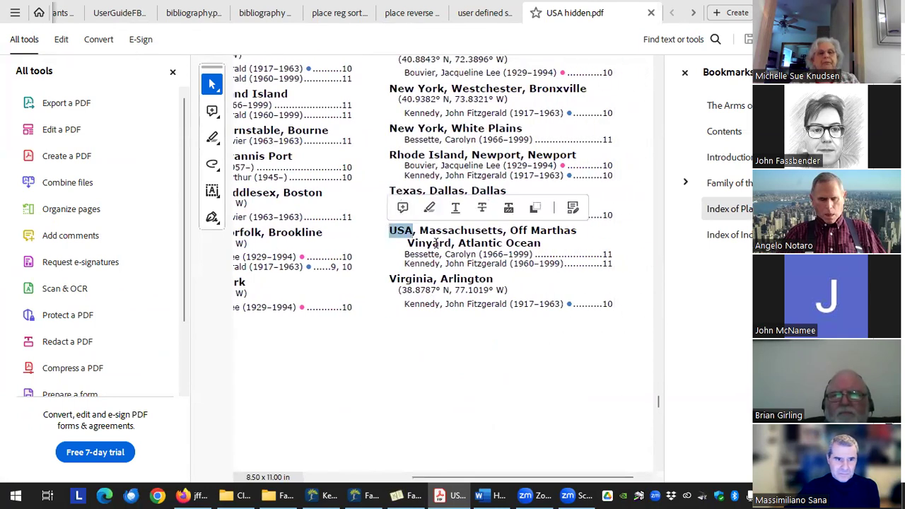
- Try to highlight the complete USA, Massachusetts, Off Marthas Vinyard, Atlantic Ocean place name and clear the selection
click(397, 256)
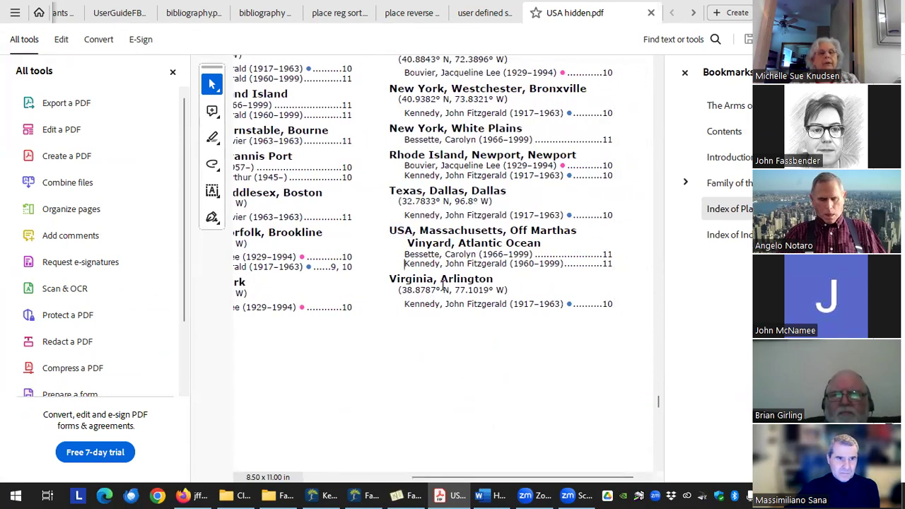
drag(546, 244, 356, 227)
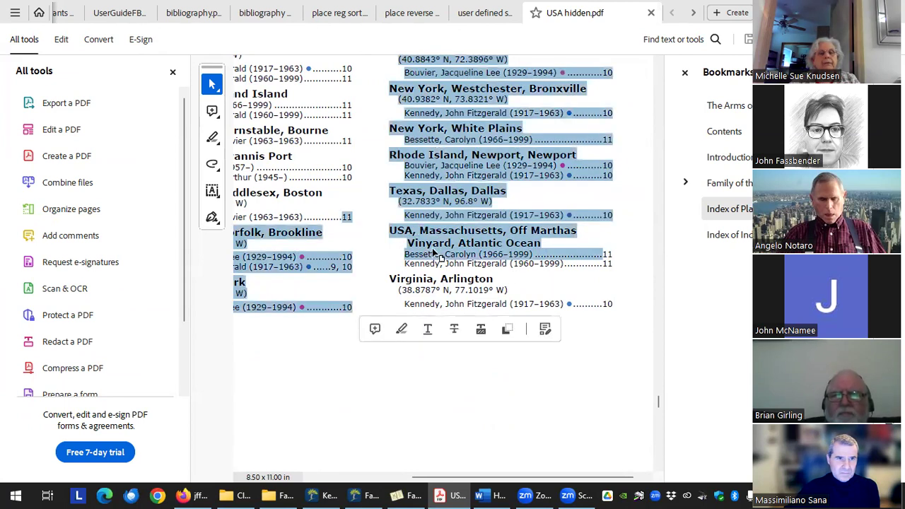
click(407, 228)
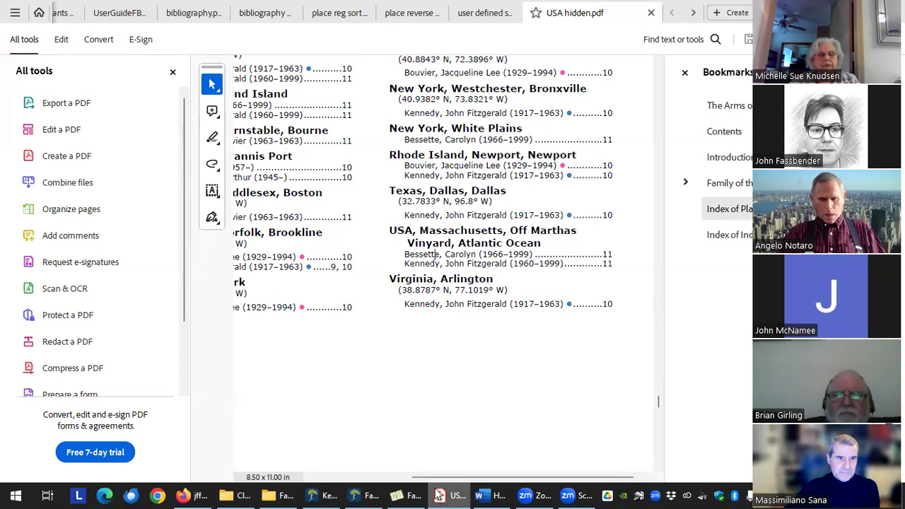
- Check the Index of Places options in Family Book Creator, and open hyperlinks.pdf from the Class 3 folder at its Index of Places
click(418, 495)
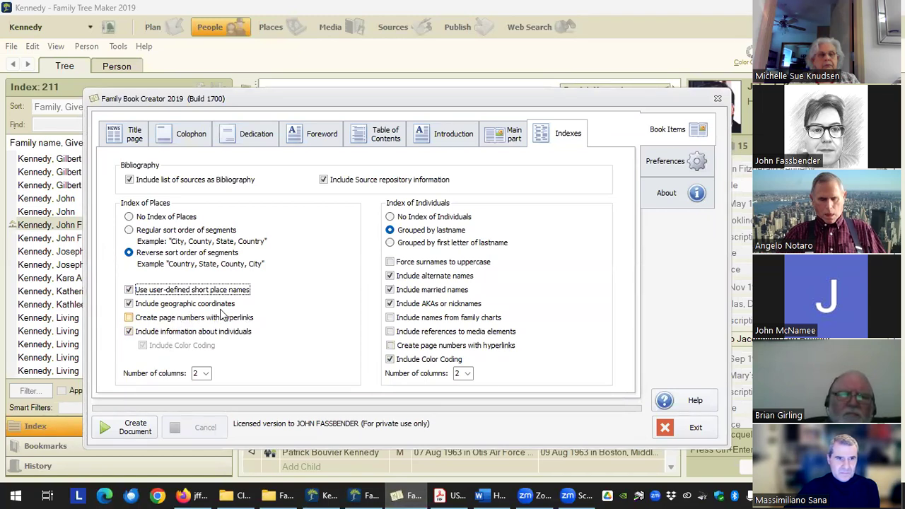
click(452, 495)
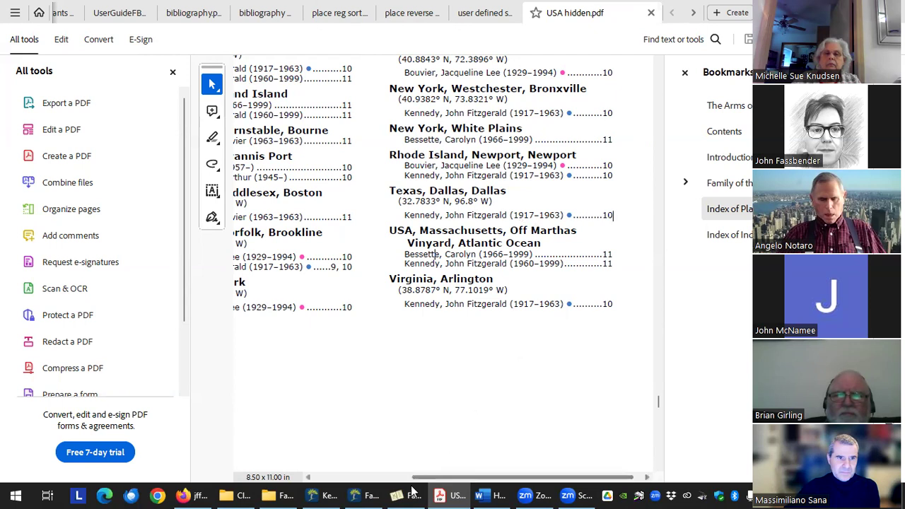
click(233, 495)
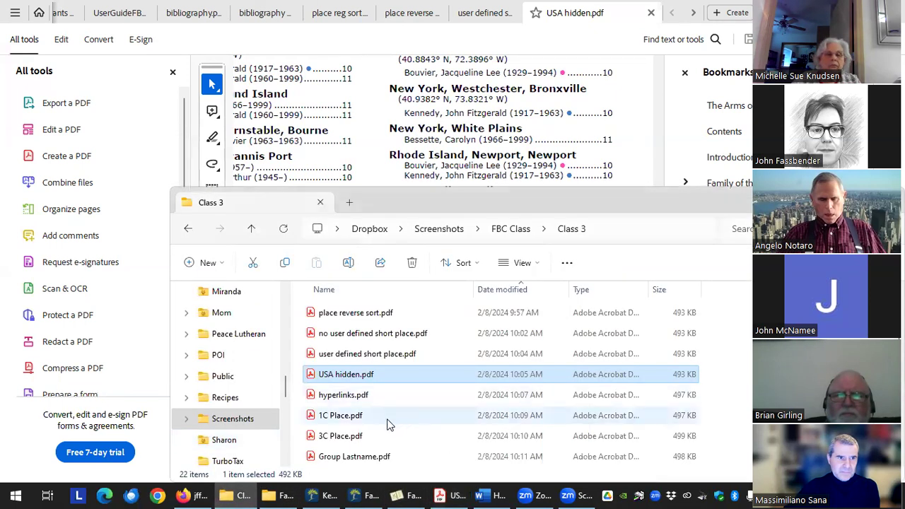
click(359, 396)
key(Return)
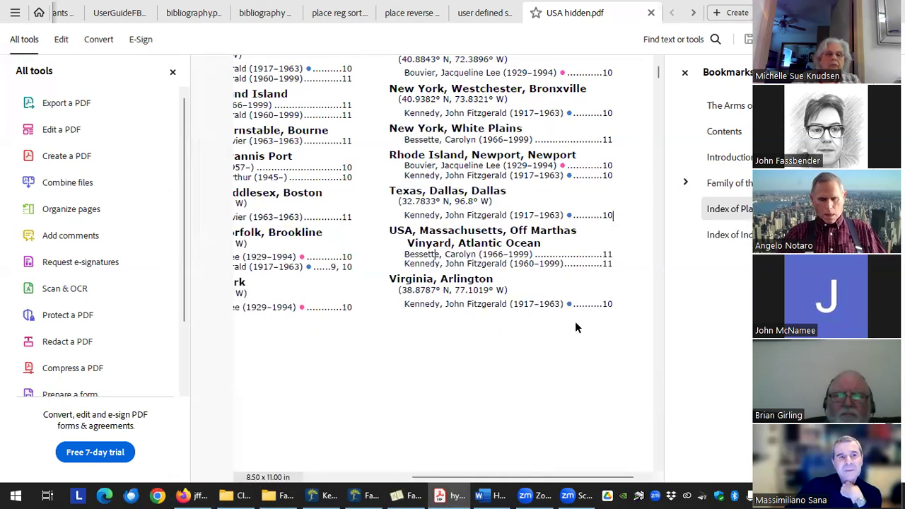
click(714, 209)
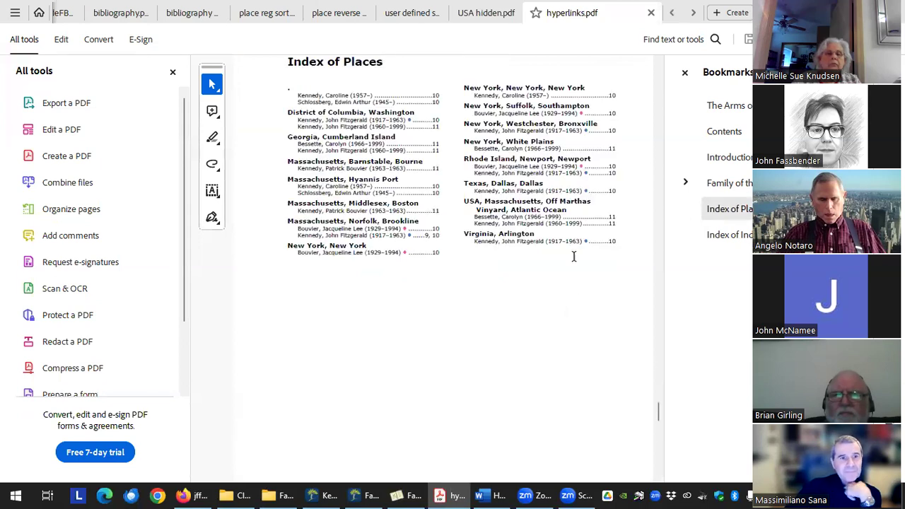
click(173, 73)
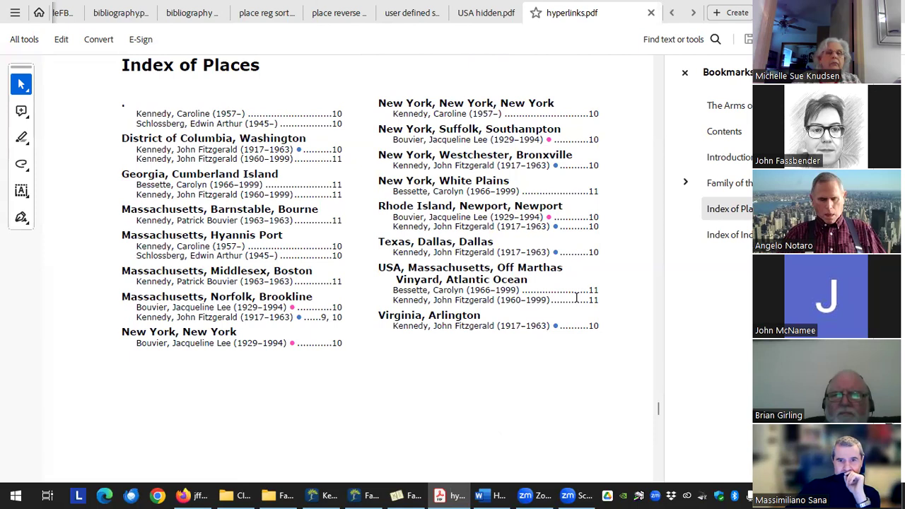
- Follow the page link of the Texas, Dallas, Dallas entry and highlight "John died in Dallas, Dallas, Texas," in the biography text
click(594, 253)
scroll(524, 267, up, 5)
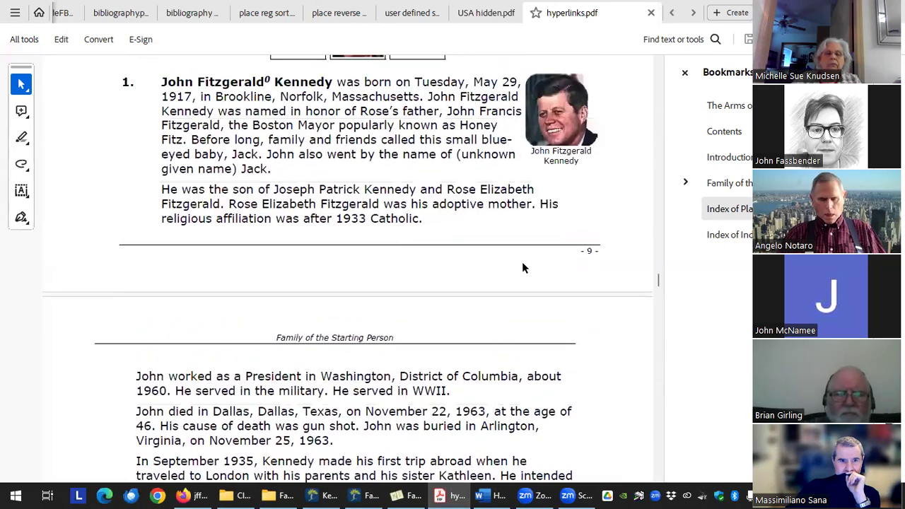
scroll(522, 267, down, 5)
scroll(234, 233, up, 2)
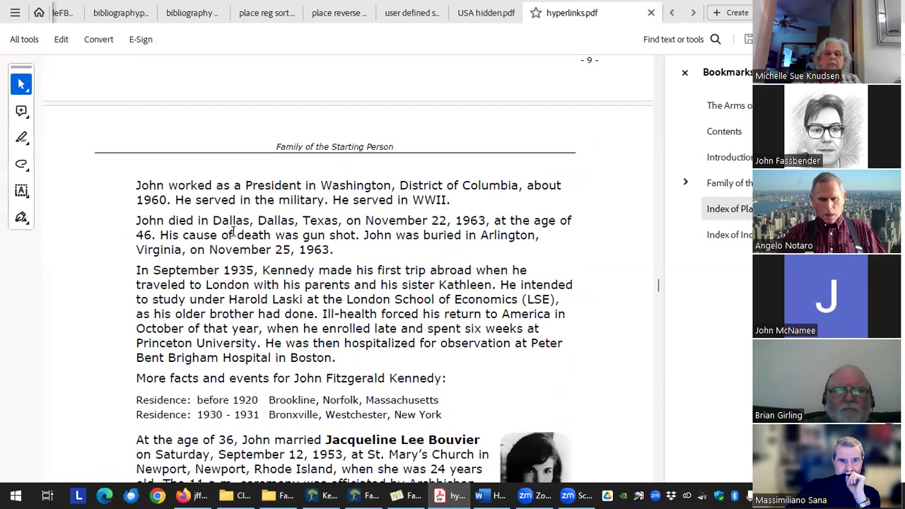
drag(135, 218, 345, 222)
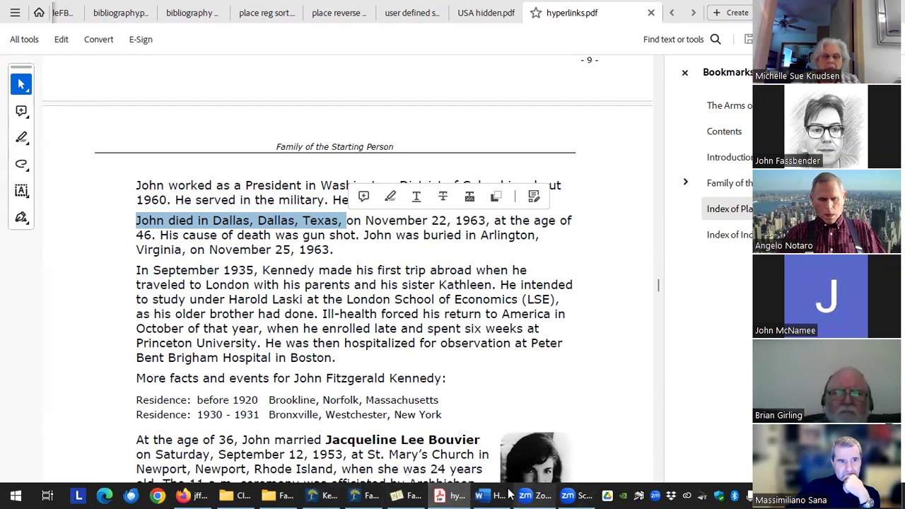
- In Family Book Creator's Index of Places, enable page numbers with hyperlinks and disable geographic coordinates and information about individuals
mouse_move(411, 493)
click(367, 453)
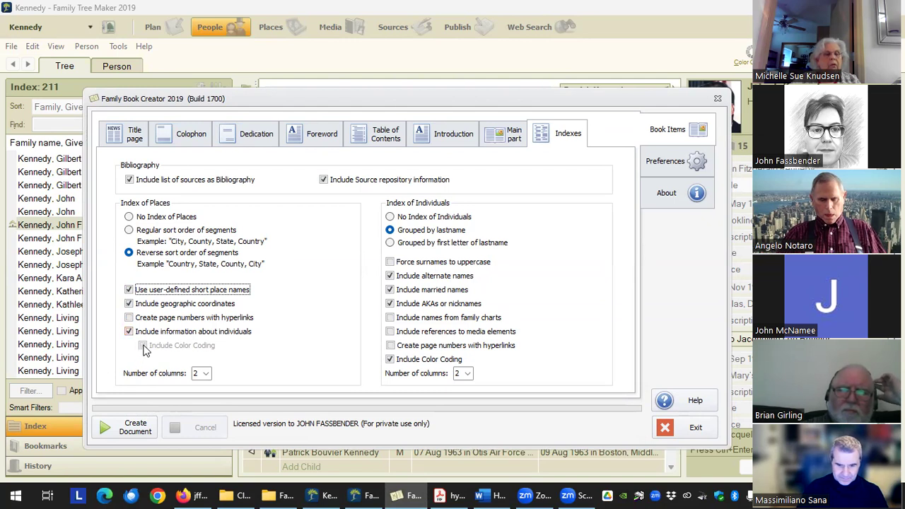
click(129, 317)
click(128, 304)
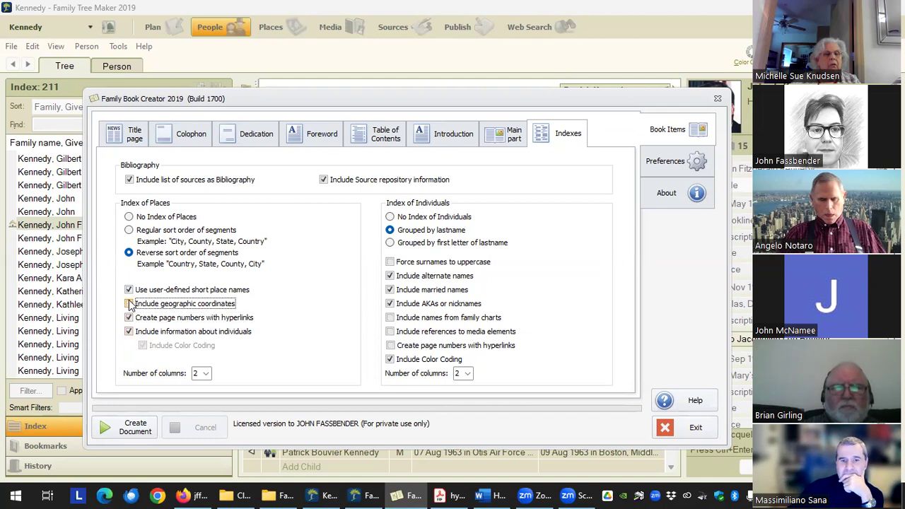
click(128, 331)
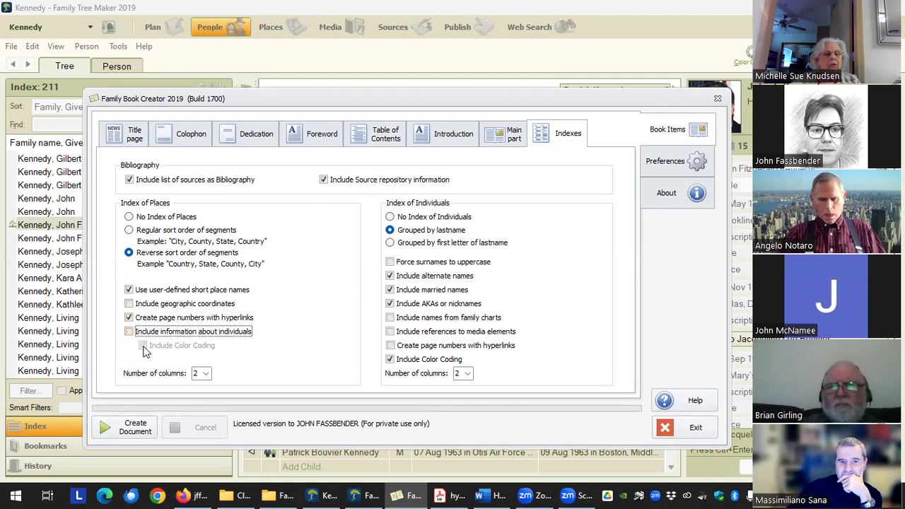
- Set the Index of Places to regular sort order with geographic coordinates, information about individuals and color coding, without user-defined short place names
click(128, 217)
click(129, 229)
click(130, 290)
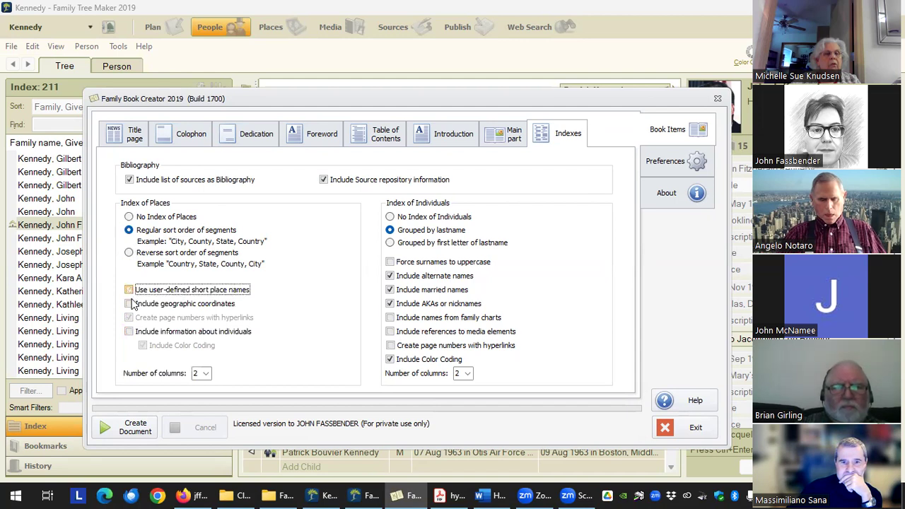
click(129, 304)
click(128, 332)
click(142, 346)
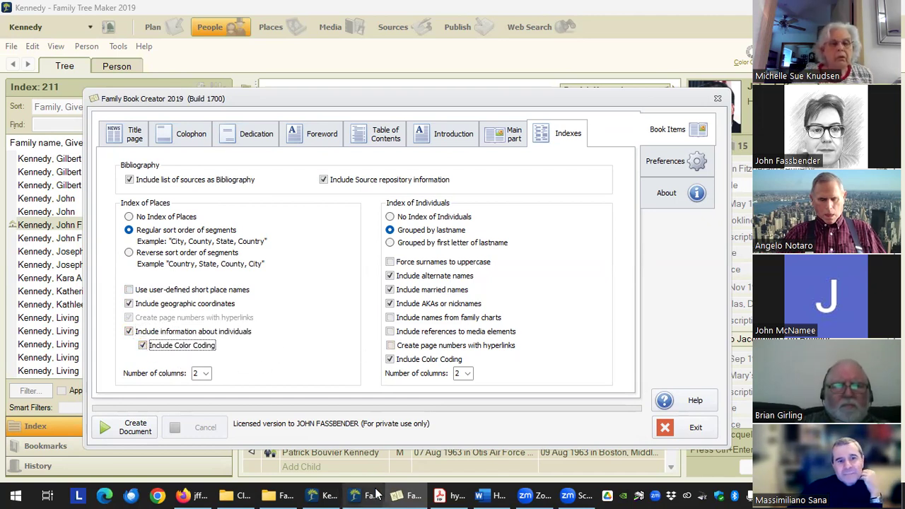
- In hyperlinks.pdf, compare the colored dots in the Index of Places, the starting person's family chart and the Index of Individuals
click(453, 493)
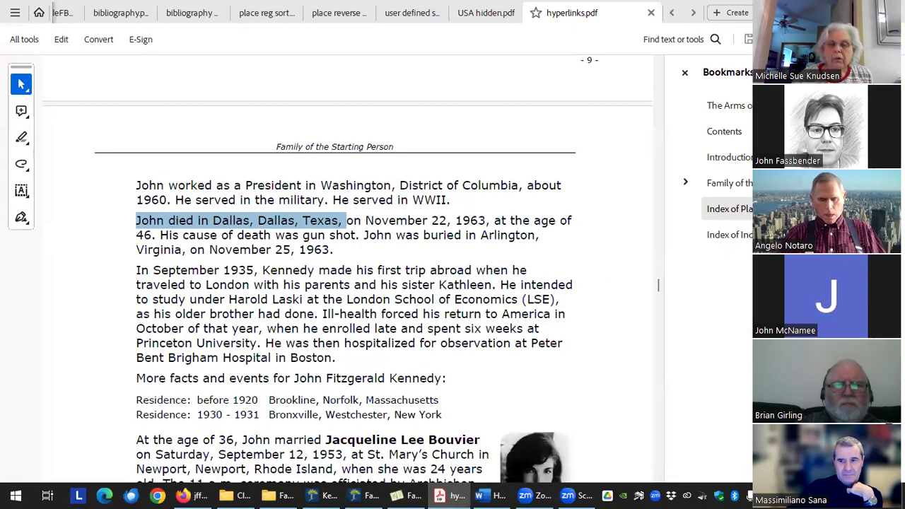
click(746, 212)
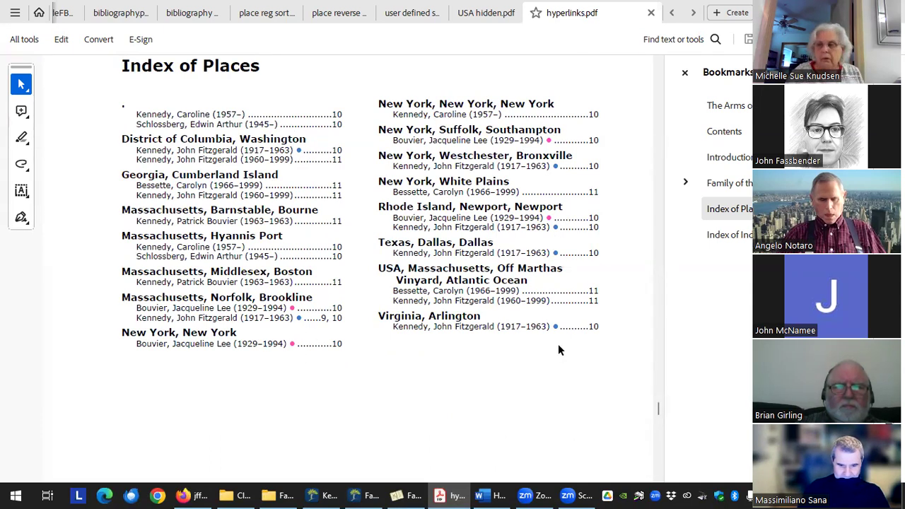
click(734, 184)
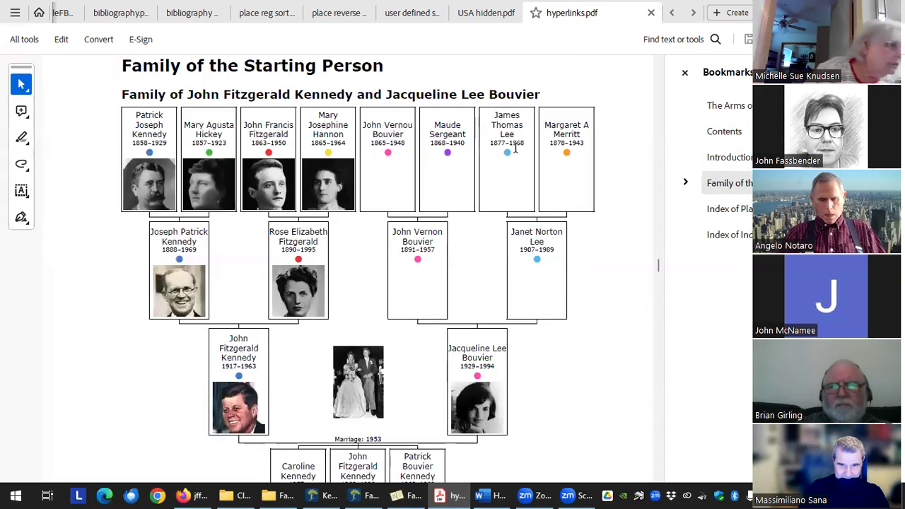
click(735, 216)
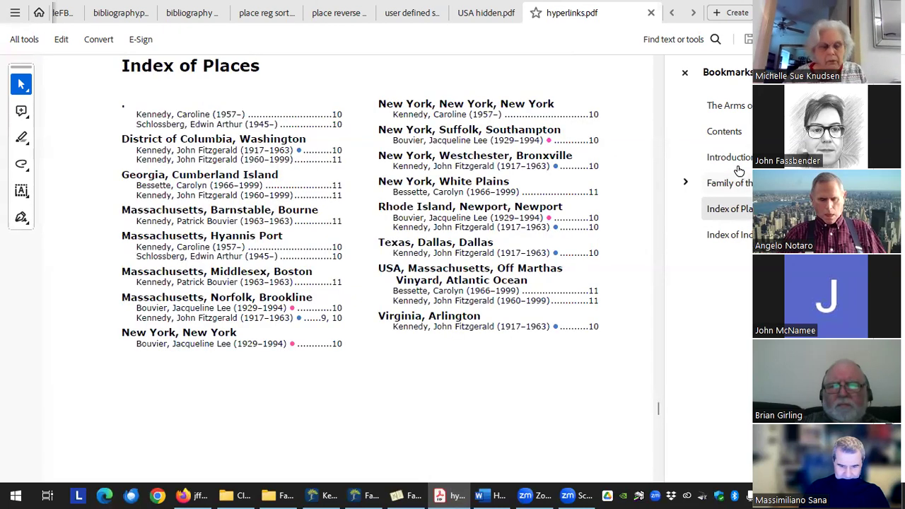
click(746, 243)
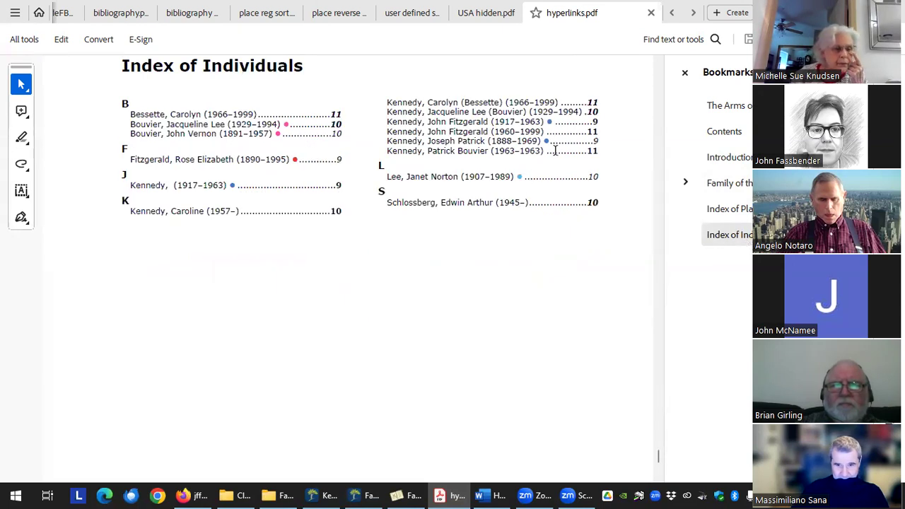
click(725, 209)
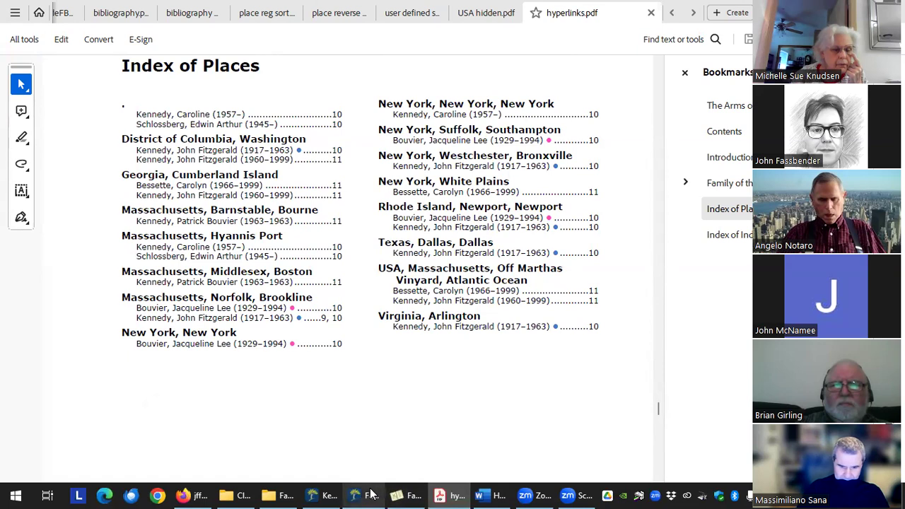
- Look through the Introduction and the opening Arms chapter to locate the Markings used explanation of the colored dots
click(732, 162)
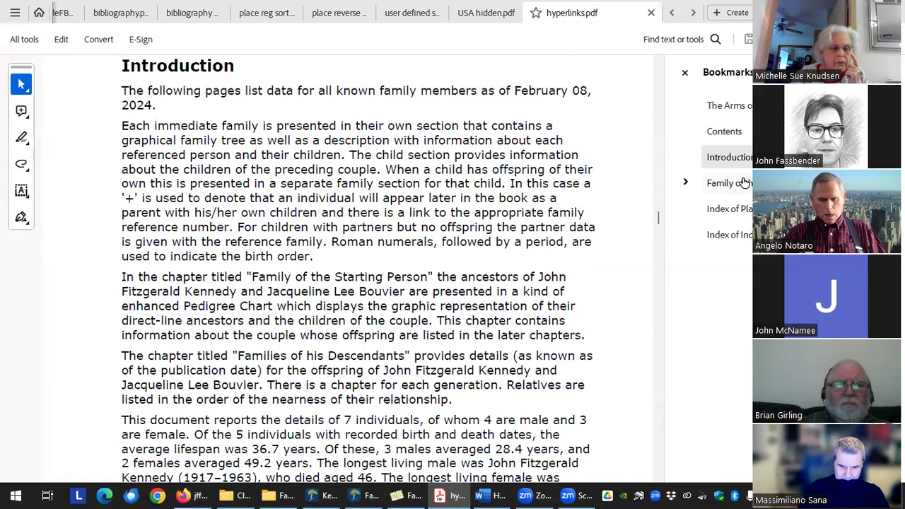
scroll(569, 228, down, 10)
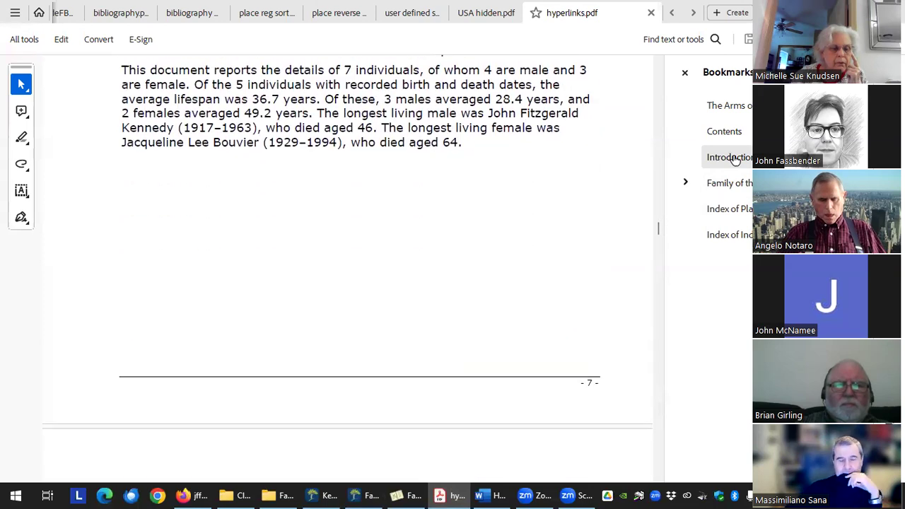
click(729, 132)
click(728, 106)
scroll(382, 248, down, 3)
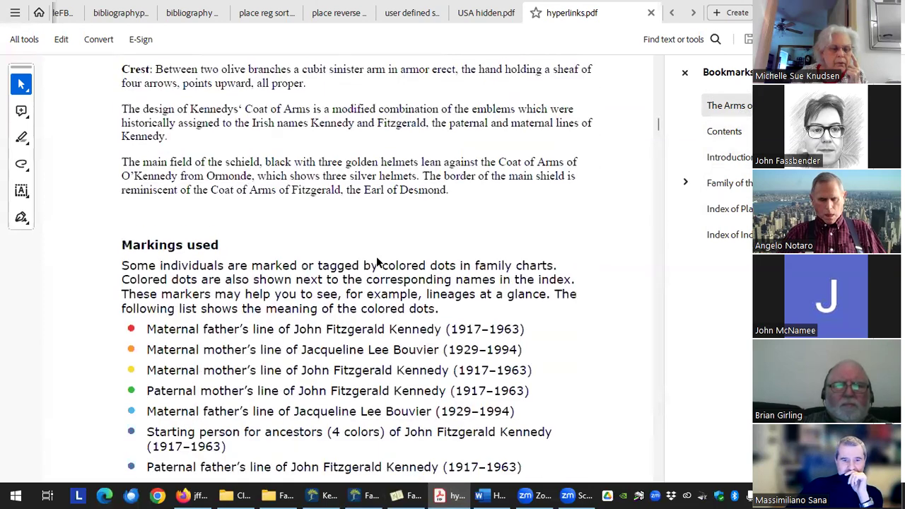
scroll(376, 256, down, 1)
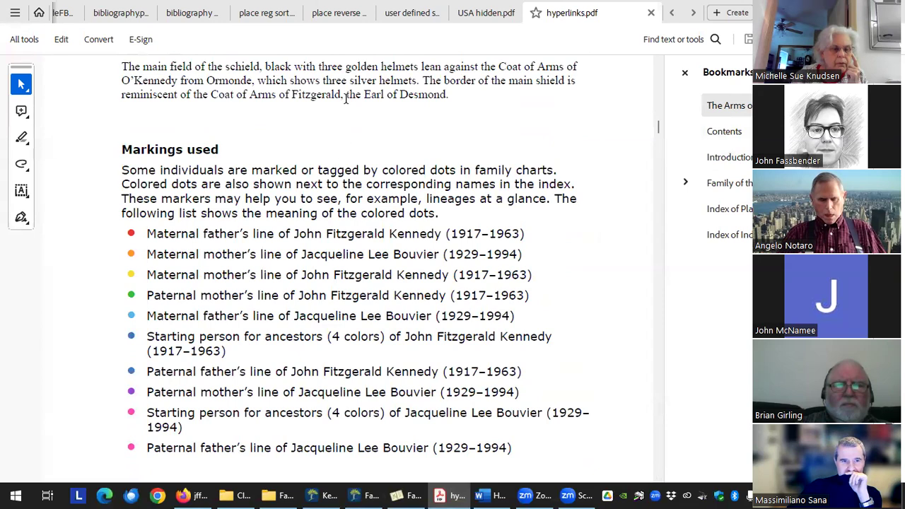
- Look through the foreword text in Family Book Creator and return to the Markings used section of hyperlinks.pdf
click(413, 495)
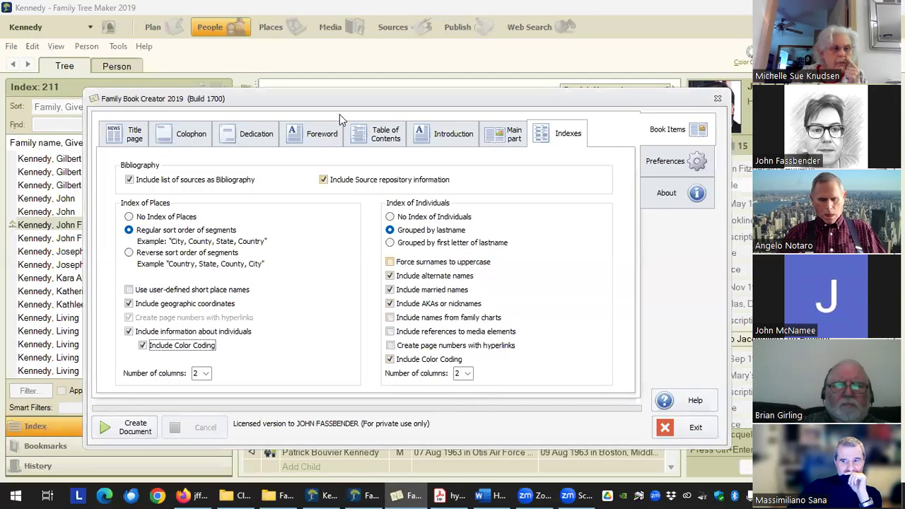
click(329, 136)
scroll(311, 283, down, 5)
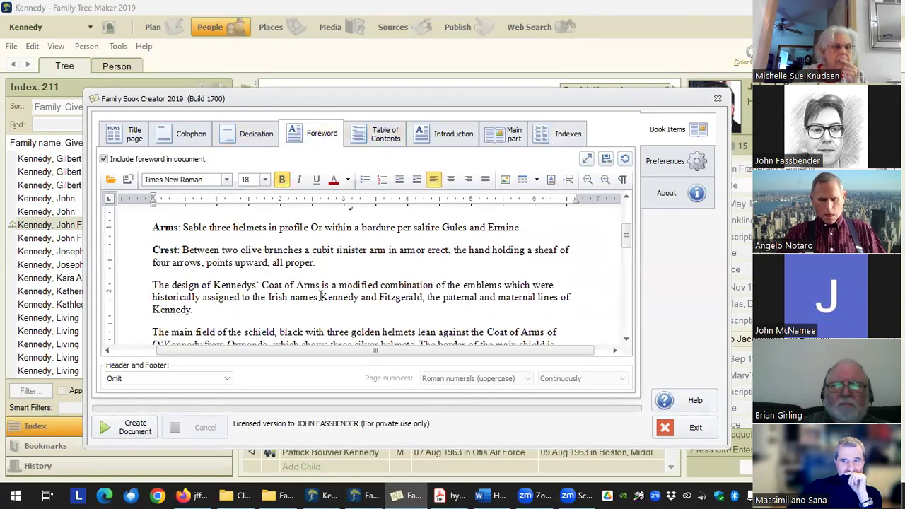
mouse_move(453, 493)
click(424, 455)
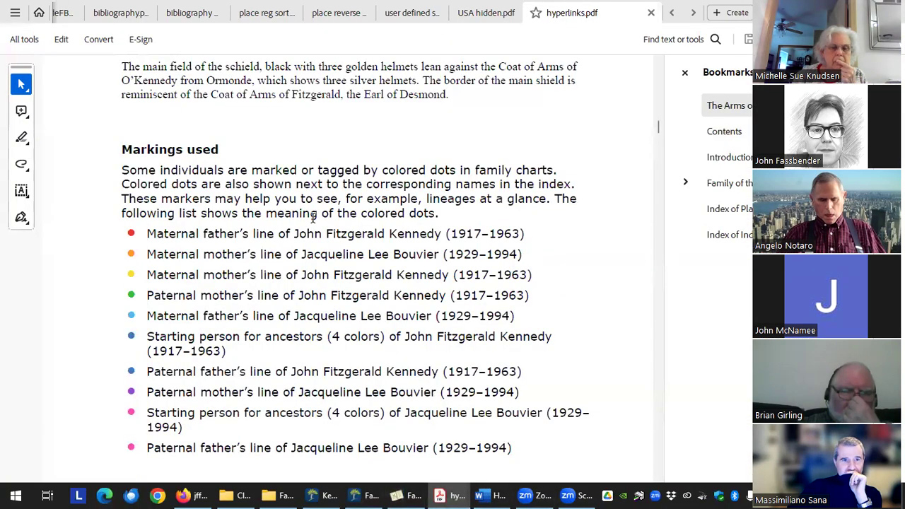
drag(121, 313, 226, 352)
click(228, 389)
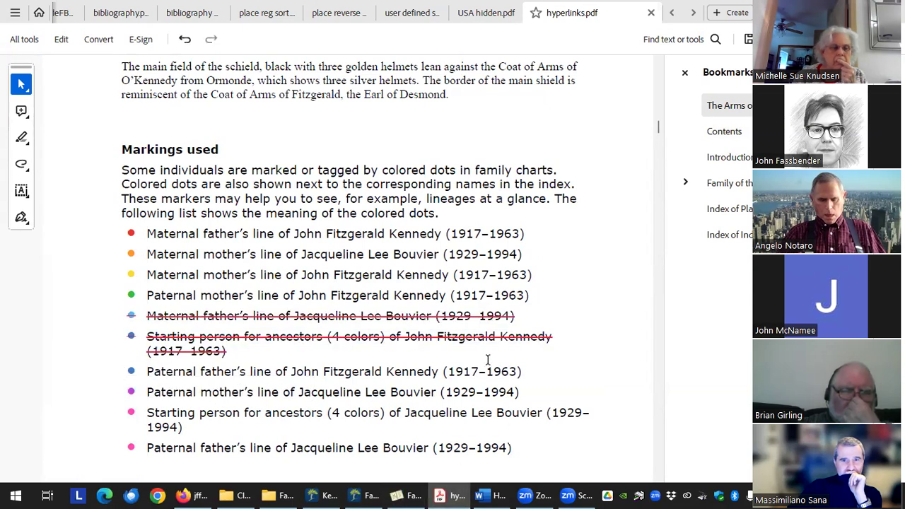
key(ctrl+z)
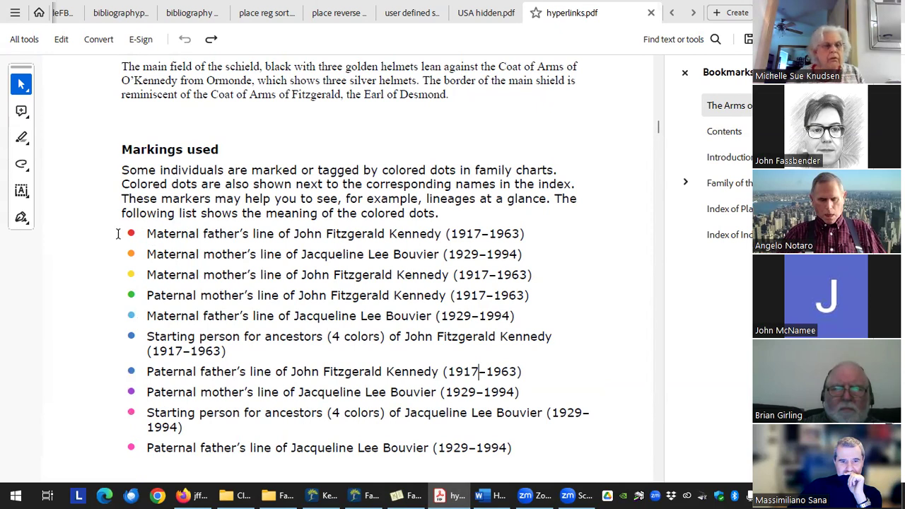
- Highlight the list of colored-dot meanings under Markings used and clear the selection
drag(120, 232, 132, 429)
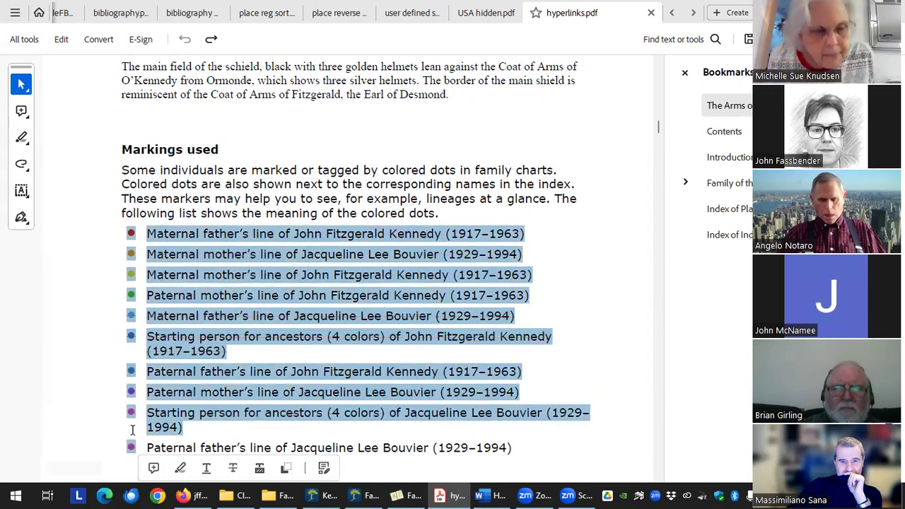
click(134, 447)
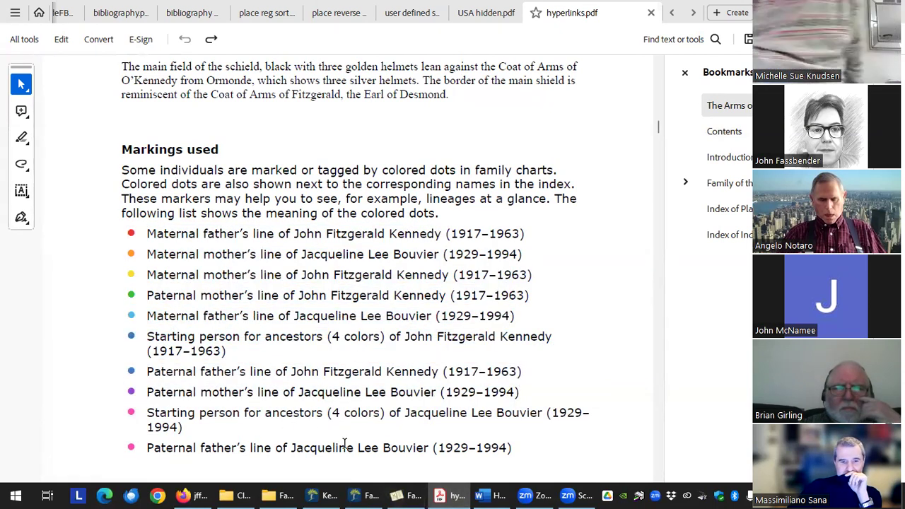
- Look at the ColorCodingLegend placeholder in Family Book Creator's foreword and return to the Markings used section of hyperlinks.pdf
click(372, 495)
right_click(371, 495)
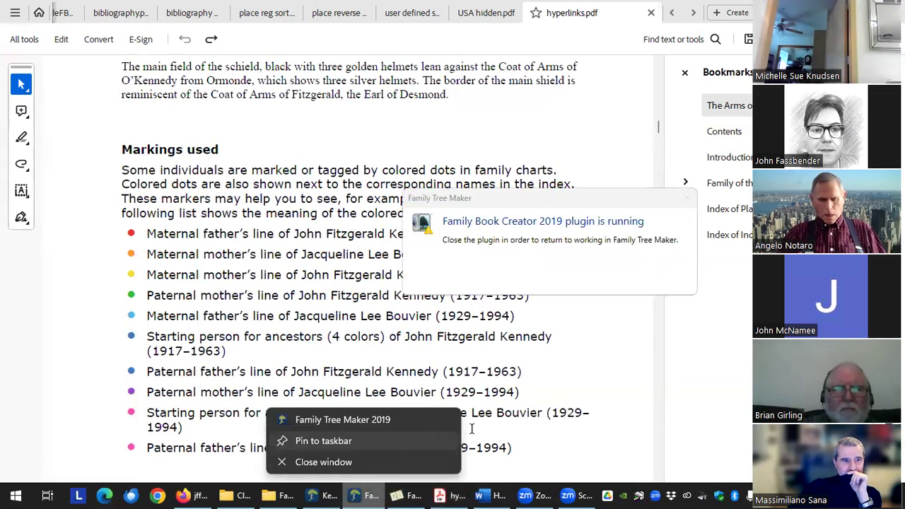
click(324, 495)
click(640, 264)
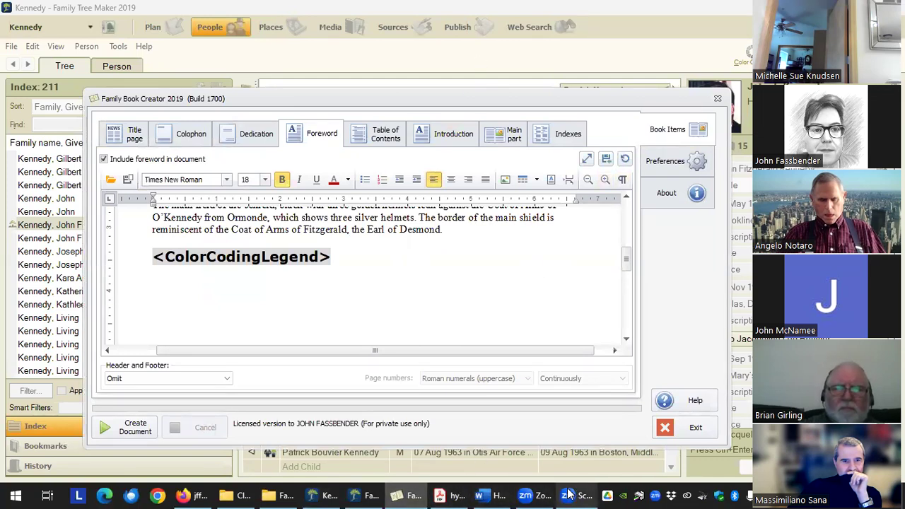
click(452, 495)
click(424, 446)
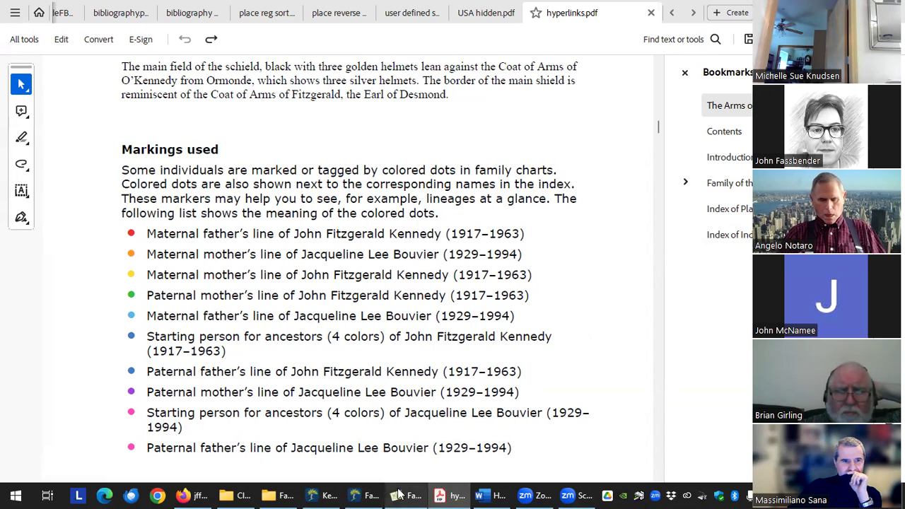
- Switch to Word and look through the colored-dot assignments in Hall Color Code Legend.docx
mouse_move(417, 495)
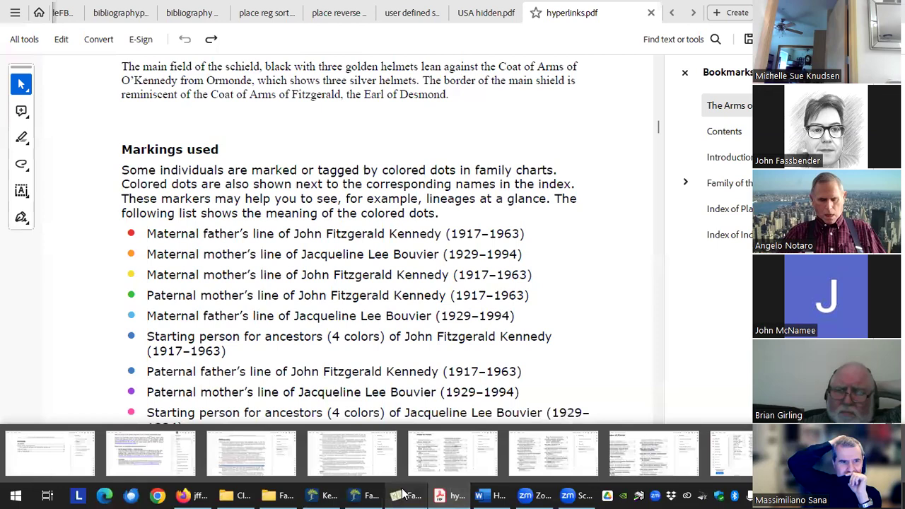
click(485, 493)
scroll(356, 307, down, 3)
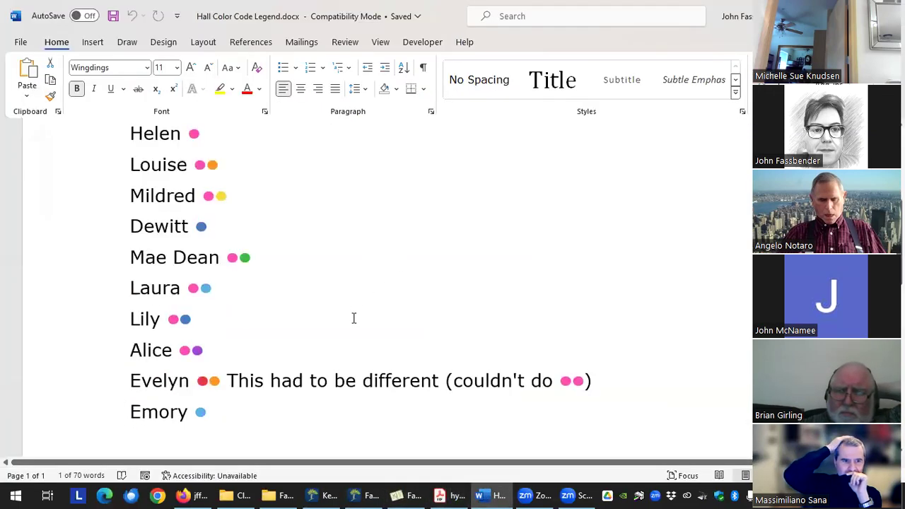
scroll(353, 318, up, 3)
scroll(354, 319, down, 2)
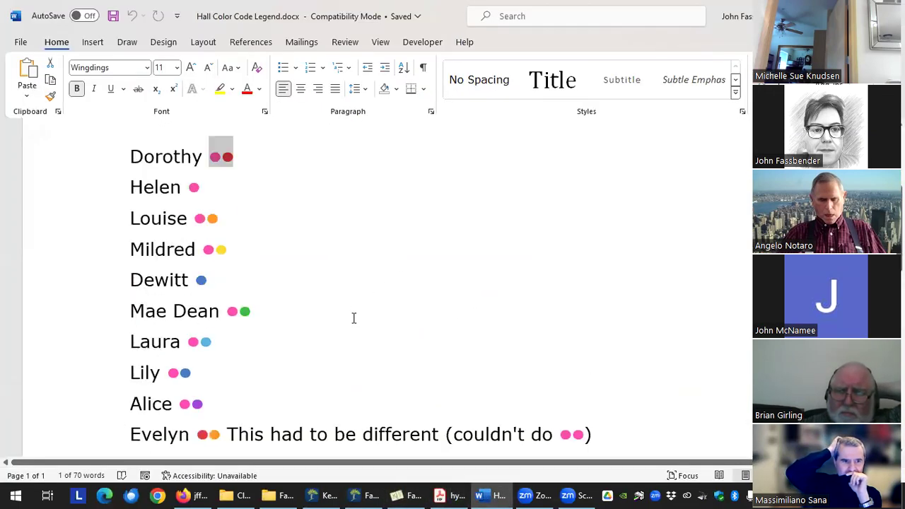
- Check the Index of Places column-count option in Family Book Creator and view the two-column Index of Places in hyperlinks.pdf
click(449, 494)
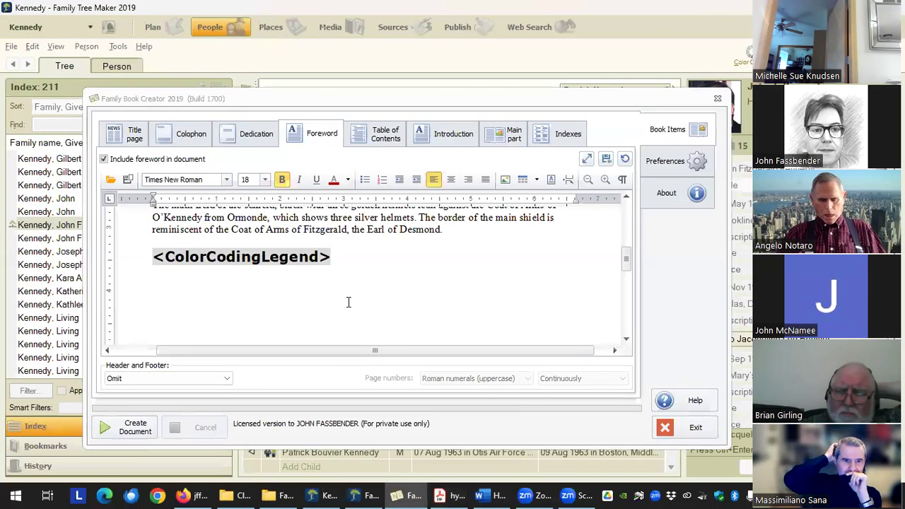
click(559, 141)
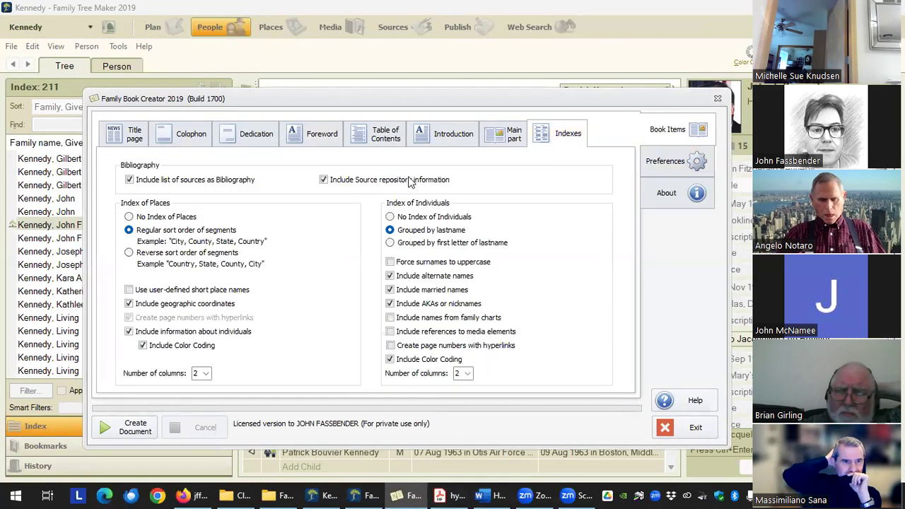
click(203, 374)
click(201, 394)
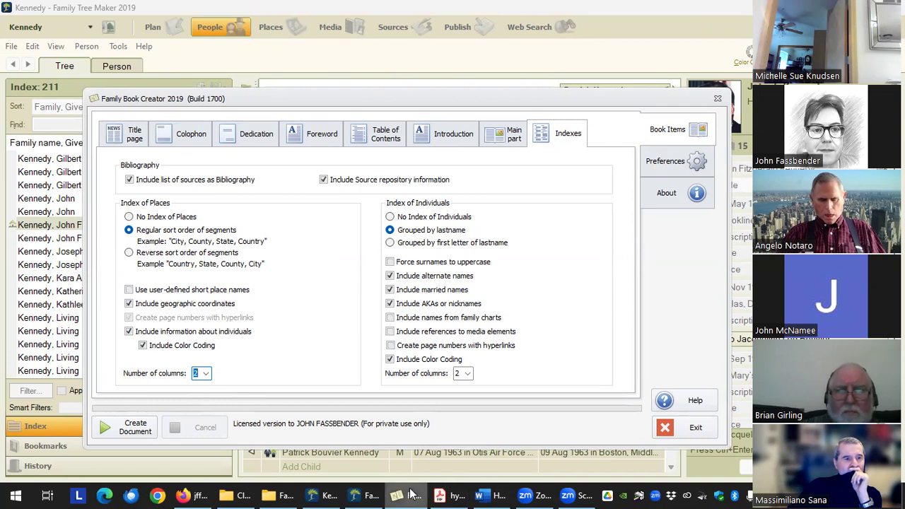
click(451, 495)
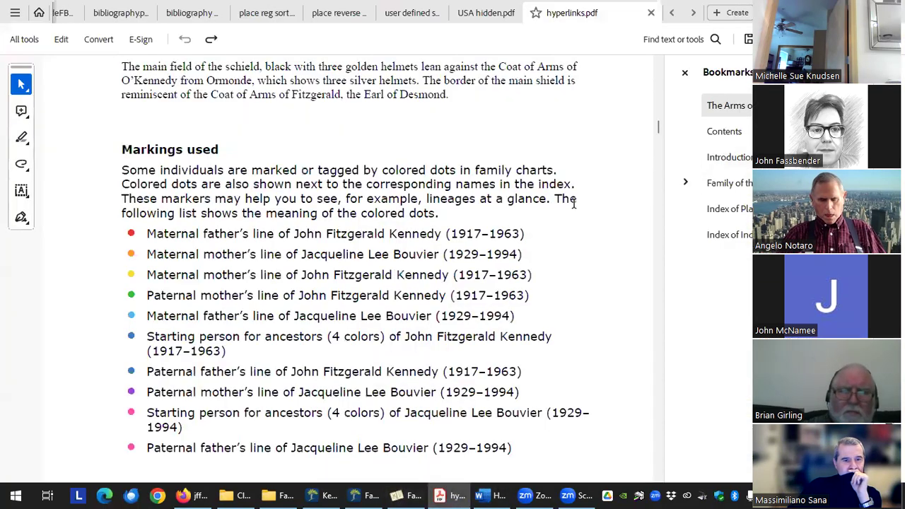
click(728, 208)
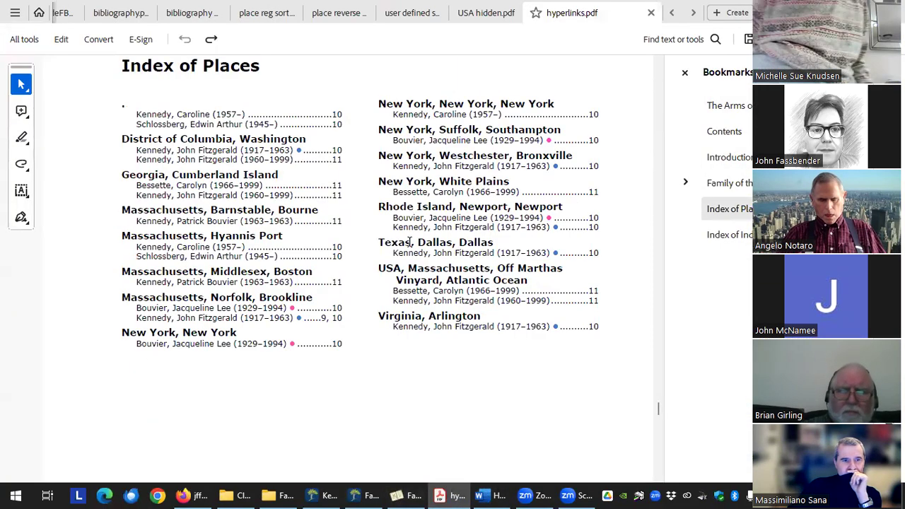
- Open 1C Place.pdf from the Class 3 folder and look through its one-column Index of Places
click(244, 495)
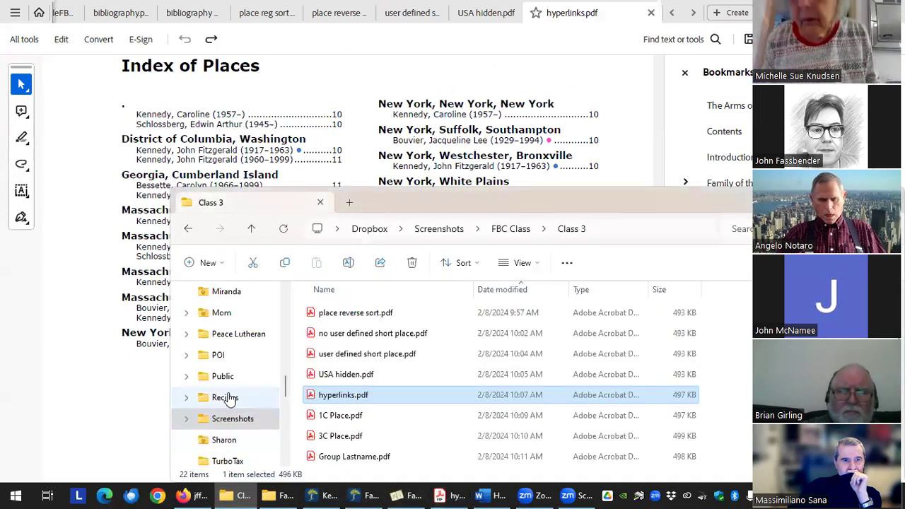
click(336, 414)
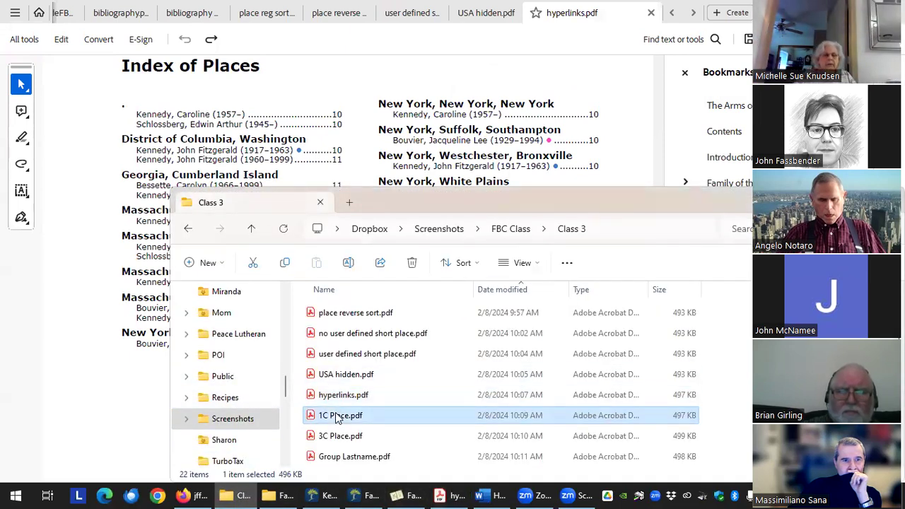
double_click(335, 415)
click(744, 211)
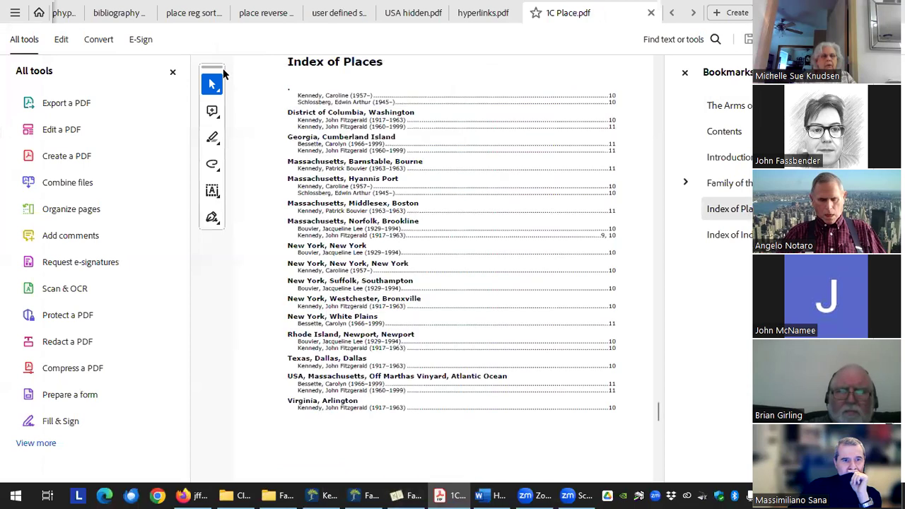
click(172, 71)
scroll(365, 371, down, 4)
scroll(362, 375, up, 3)
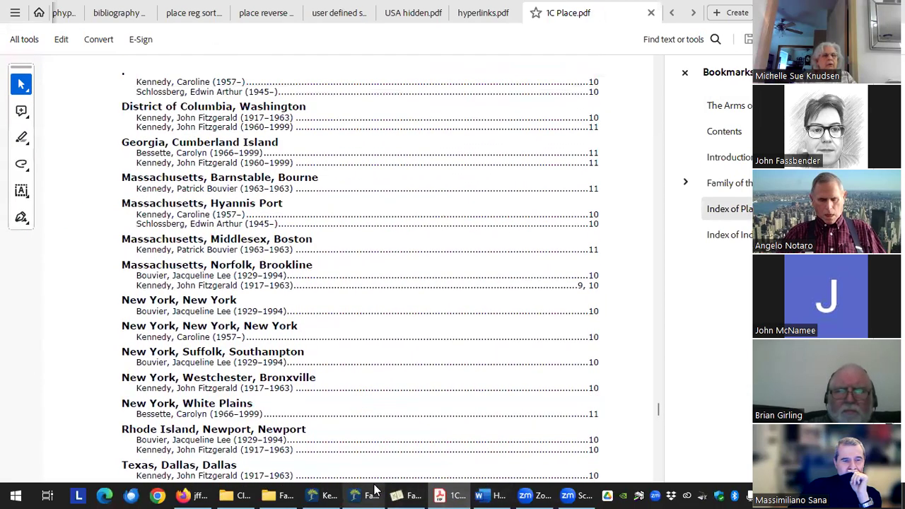
- Open 3C Place.pdf from the Class 3 folder and display its three-column Index of Places
click(239, 495)
click(340, 436)
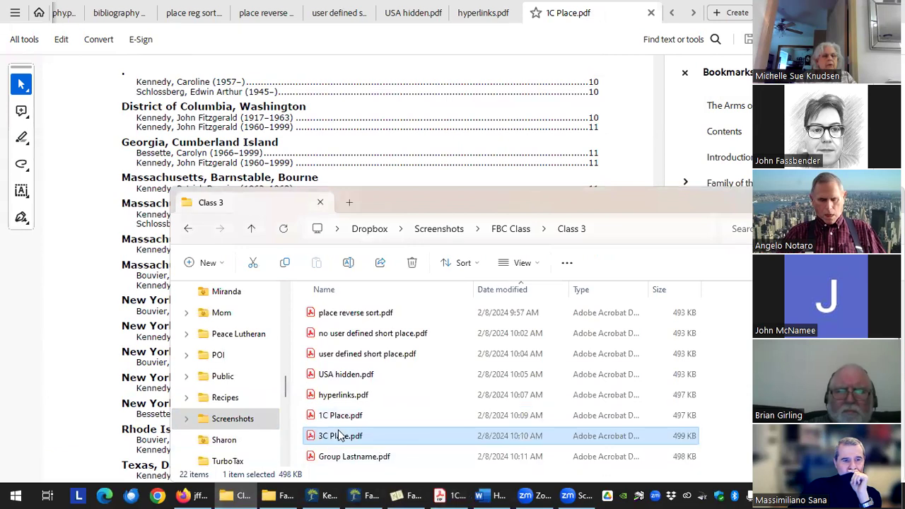
double_click(340, 435)
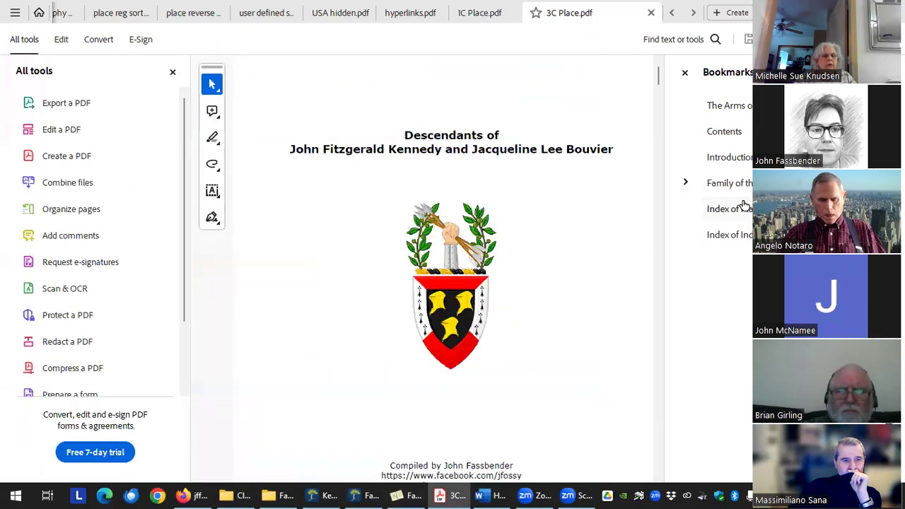
click(736, 209)
click(172, 71)
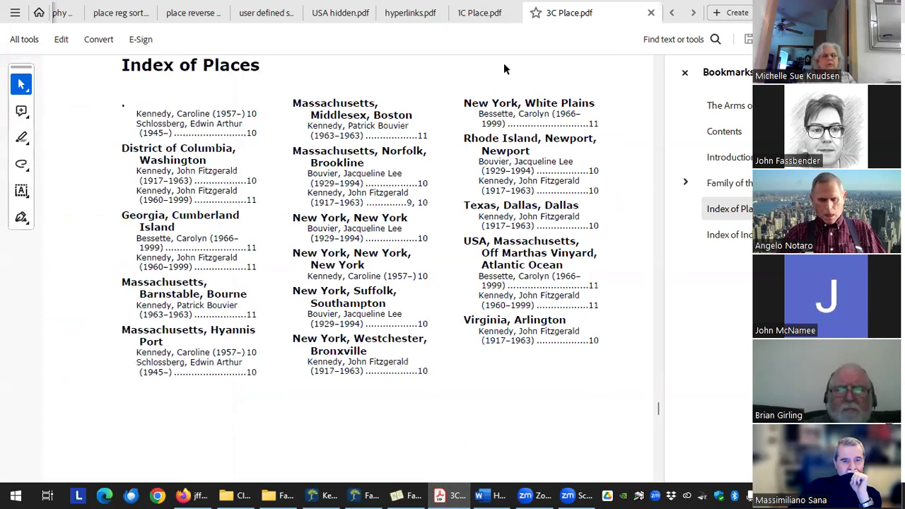
- Compare the Index of Places column layouts in hyperlinks.pdf, 1C Place.pdf and 3C Place.pdf
key(ctrl+shift+Tab)
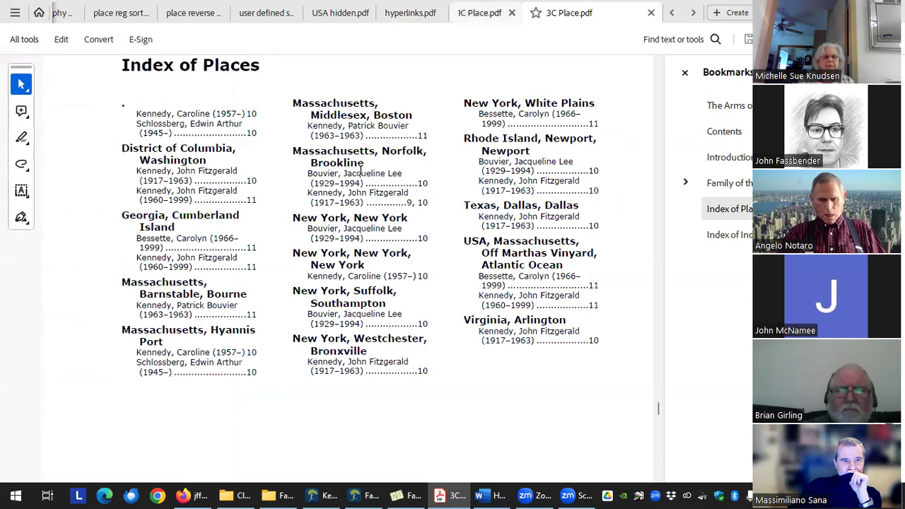
key(ctrl+shift+Tab)
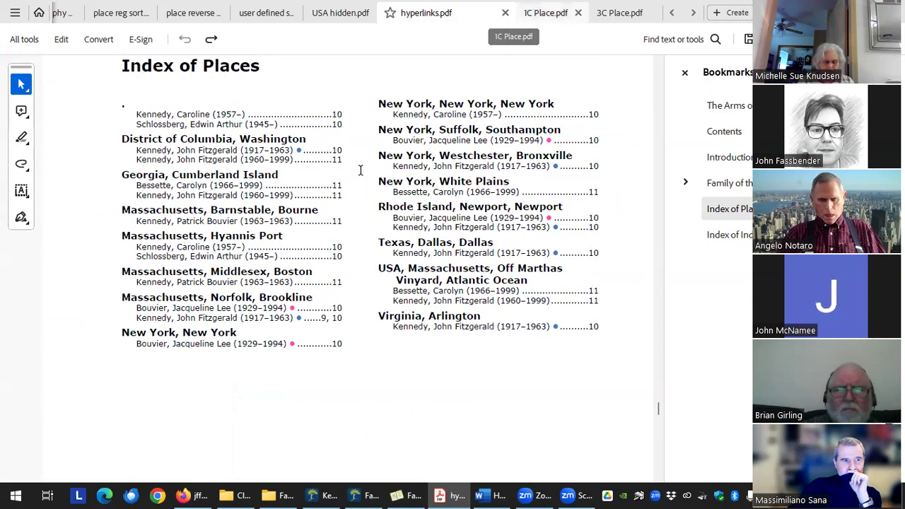
key(ctrl+Tab)
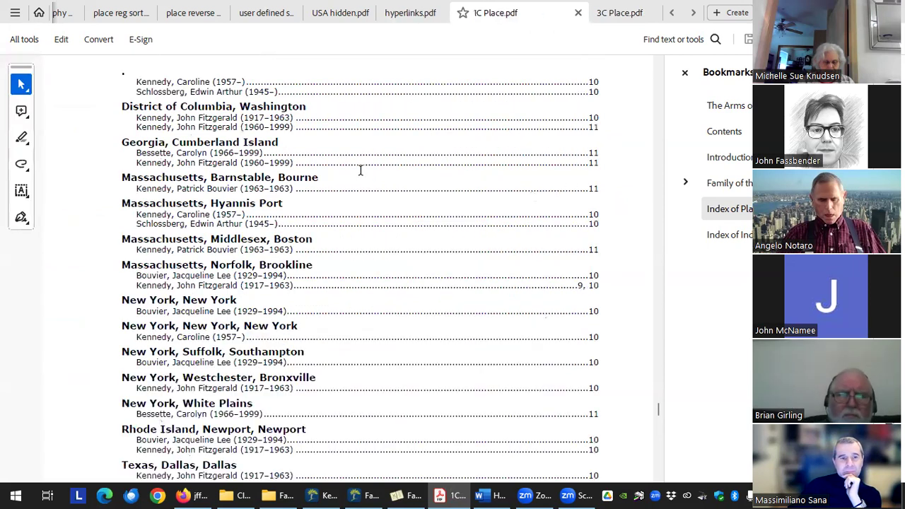
key(ctrl+Tab)
key(ctrl+shift+Tab)
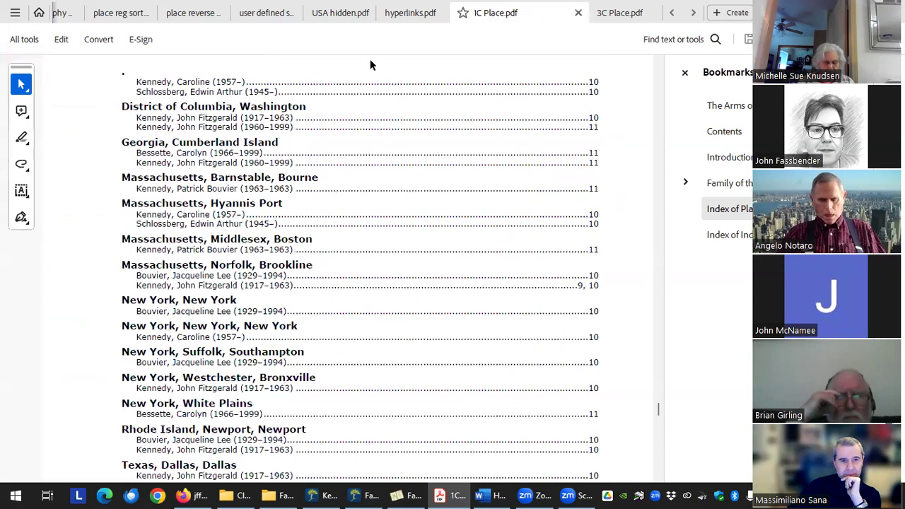
key(ctrl+shift+Tab)
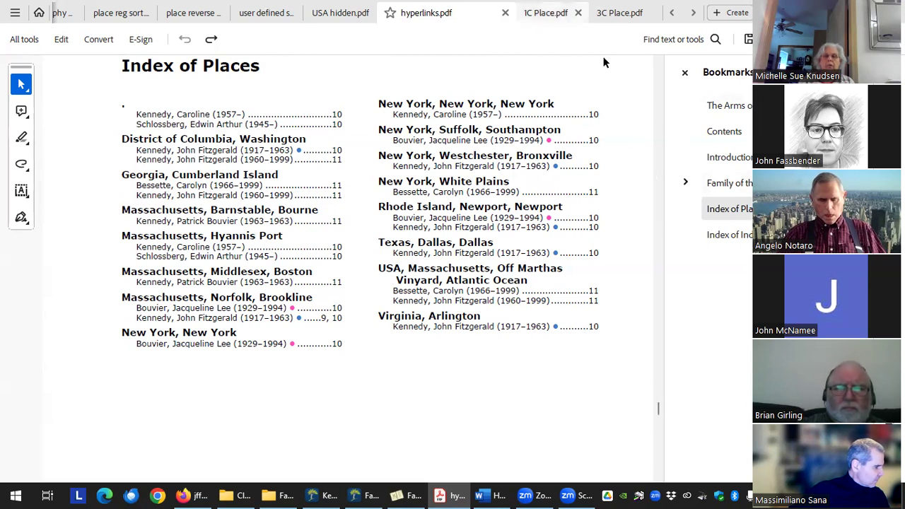
key(ctrl+Tab)
key(ctrl+Tab)
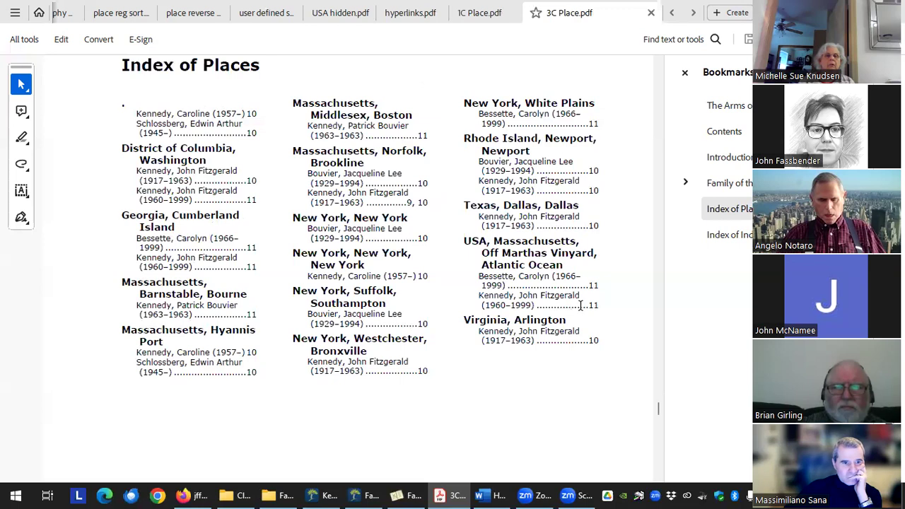
- In Family Book Creator, try no index and lastname grouping for the Index of Individuals, settling on Grouped by first letter of lastname
click(414, 495)
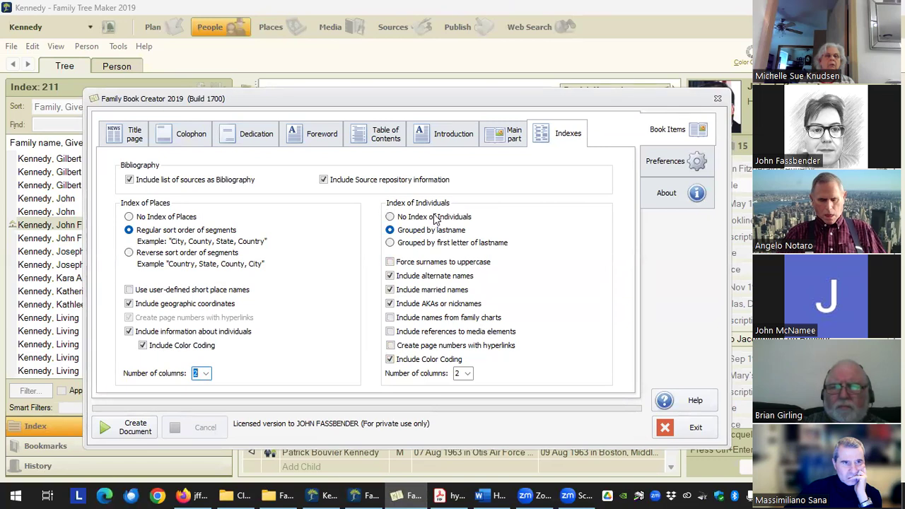
click(435, 219)
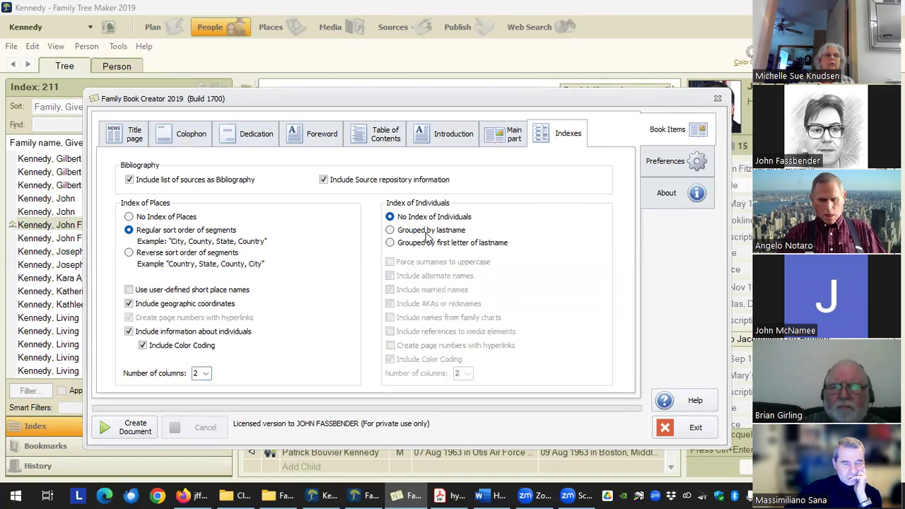
click(430, 230)
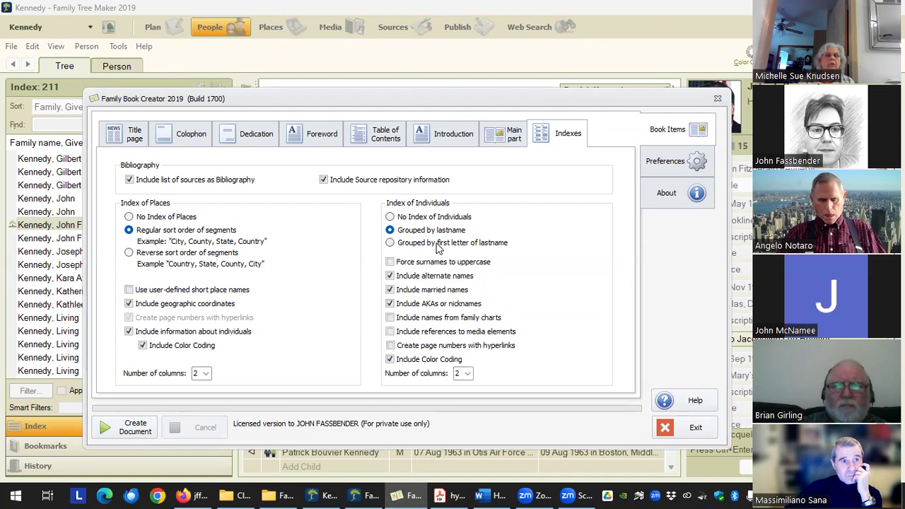
click(437, 244)
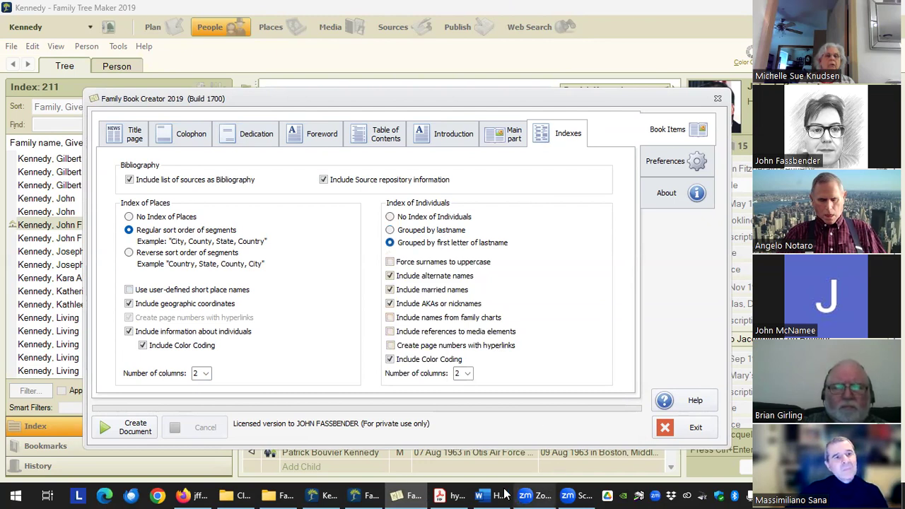
- View the Index of Individuals in hyperlinks.pdf, grouped by first letter, and highlight the first surname under B
click(453, 495)
scroll(484, 228, down, 2)
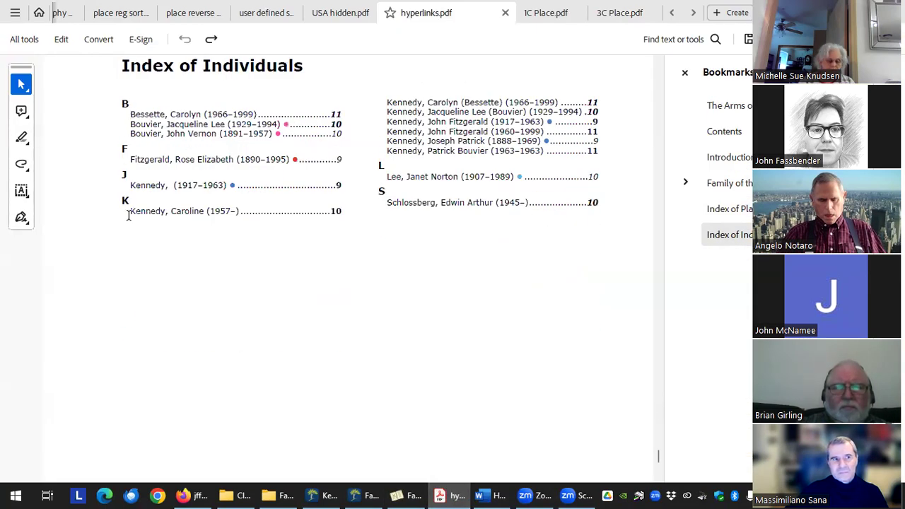
double_click(151, 113)
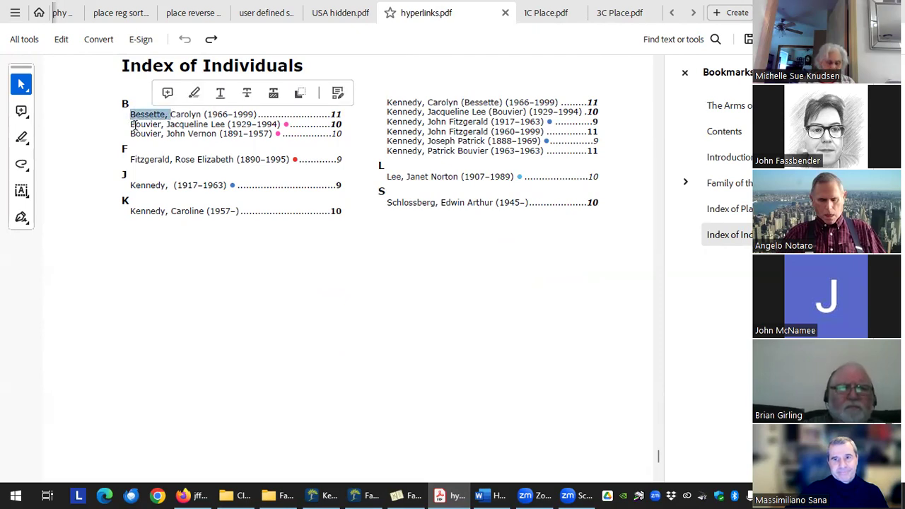
- Open Group Lastname.pdf from the Class 3 folder and display its Index of Individuals grouped by lastname
mouse_move(291, 494)
click(234, 495)
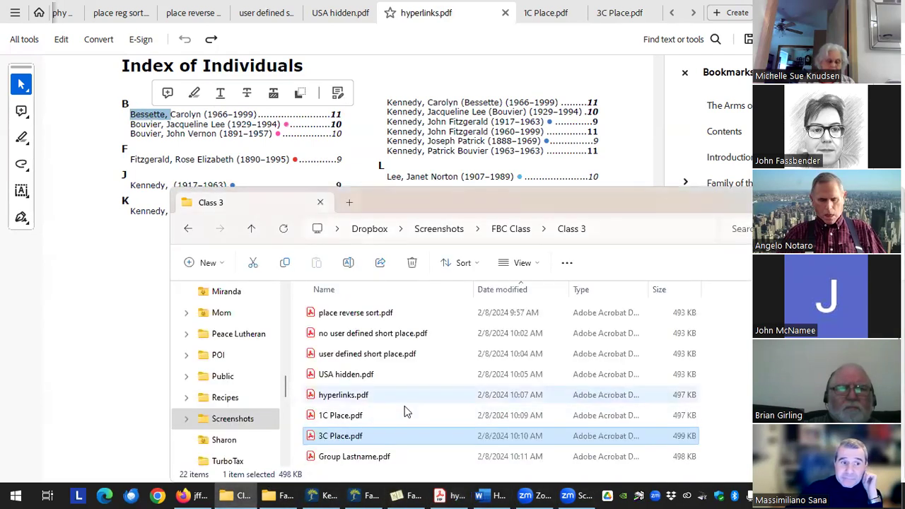
click(361, 458)
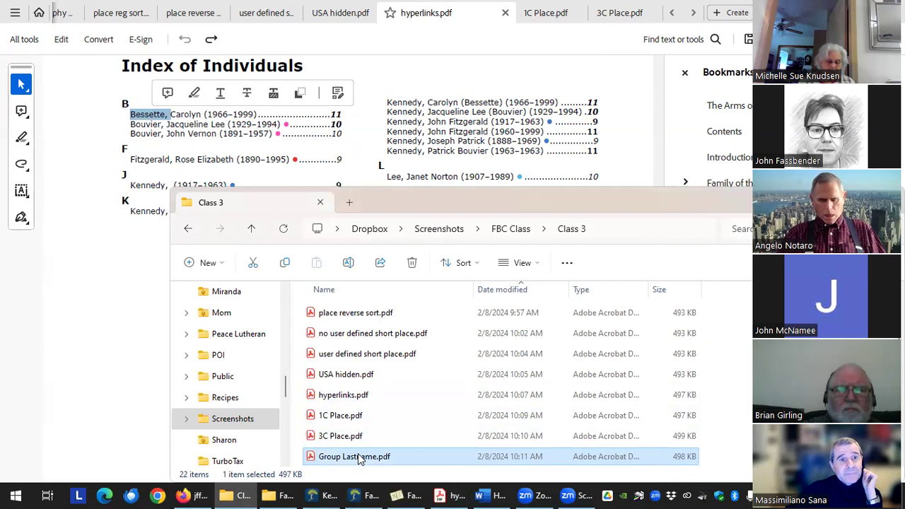
double_click(358, 456)
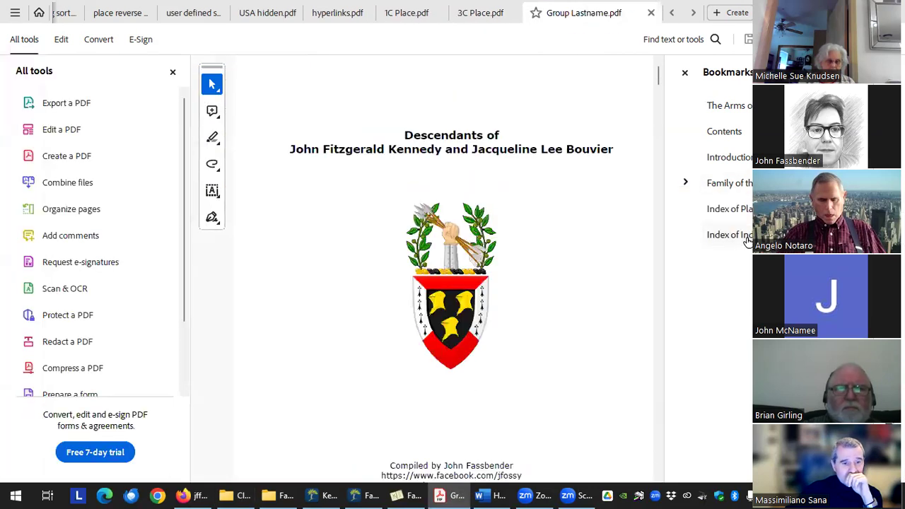
click(746, 238)
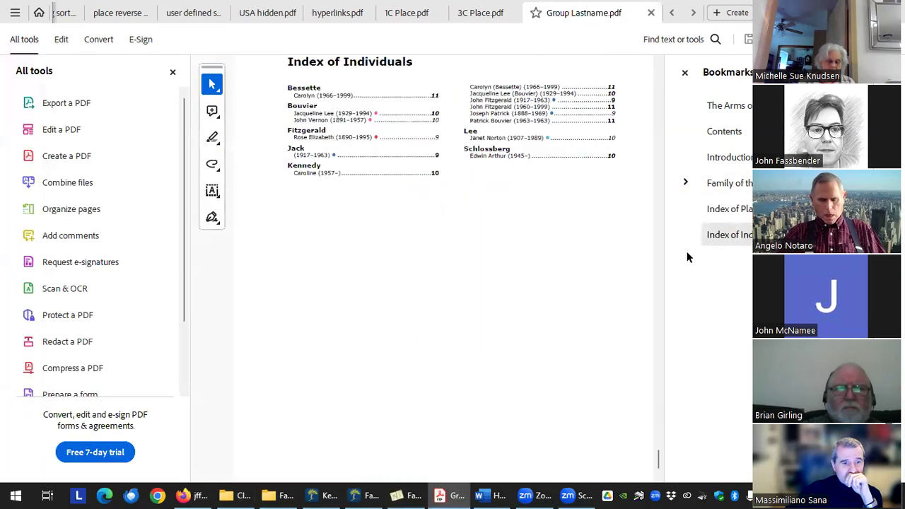
click(171, 72)
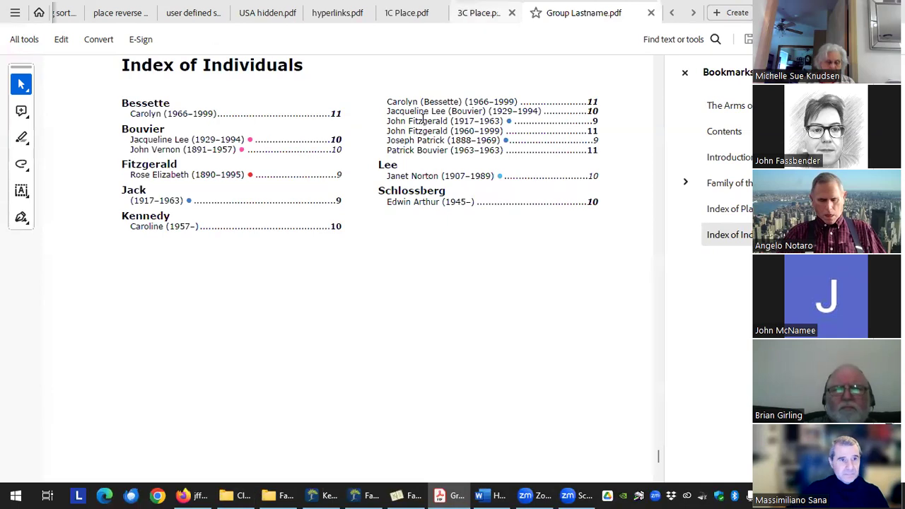
- Compare the Index of Individuals grouped by first letter in 3C Place.pdf with the lastname grouping in Group Lastname.pdf
key(ctrl+shift+Tab)
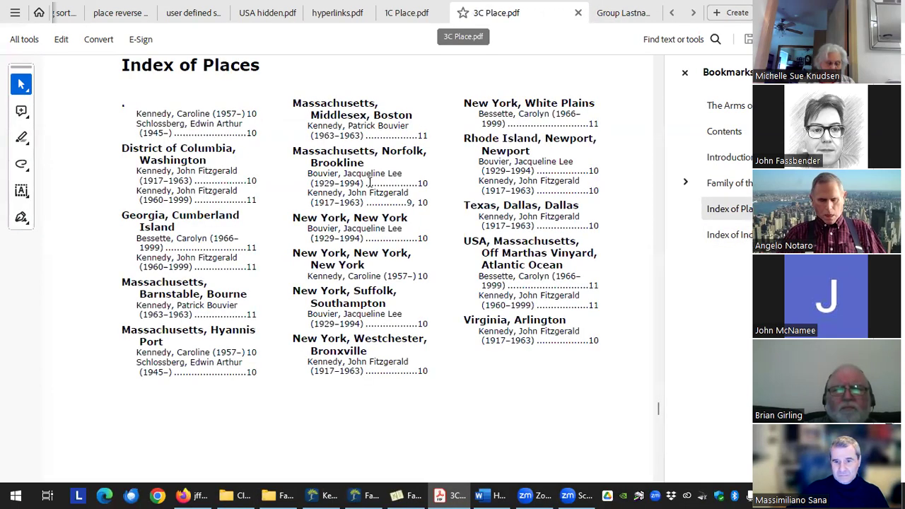
scroll(110, 103, down, 2)
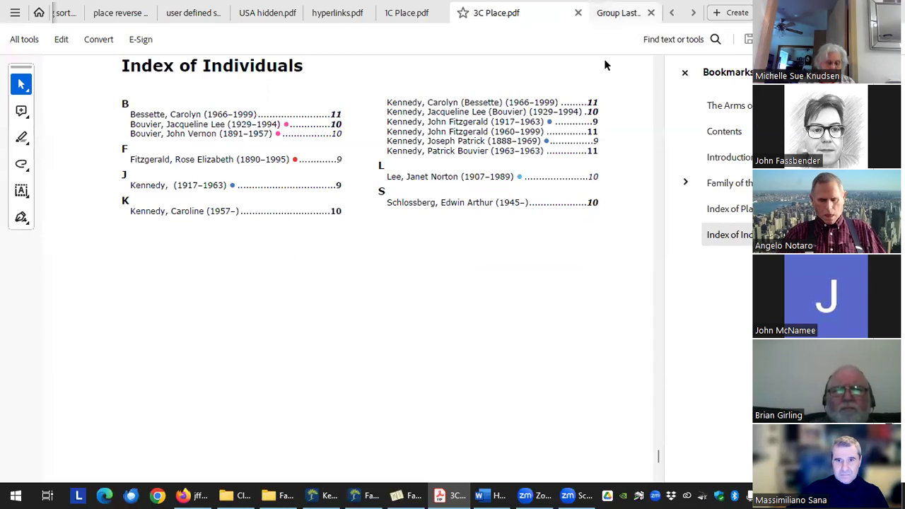
key(ctrl+Tab)
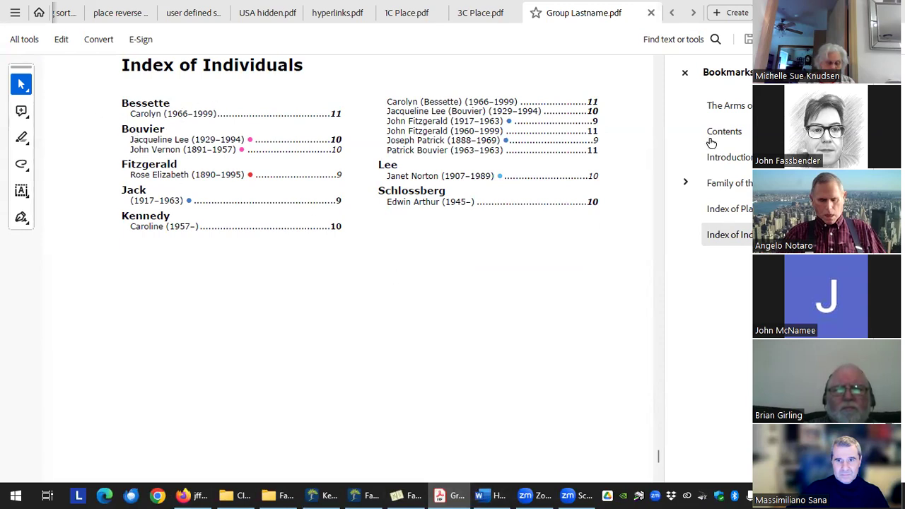
key(ctrl+shift+Tab)
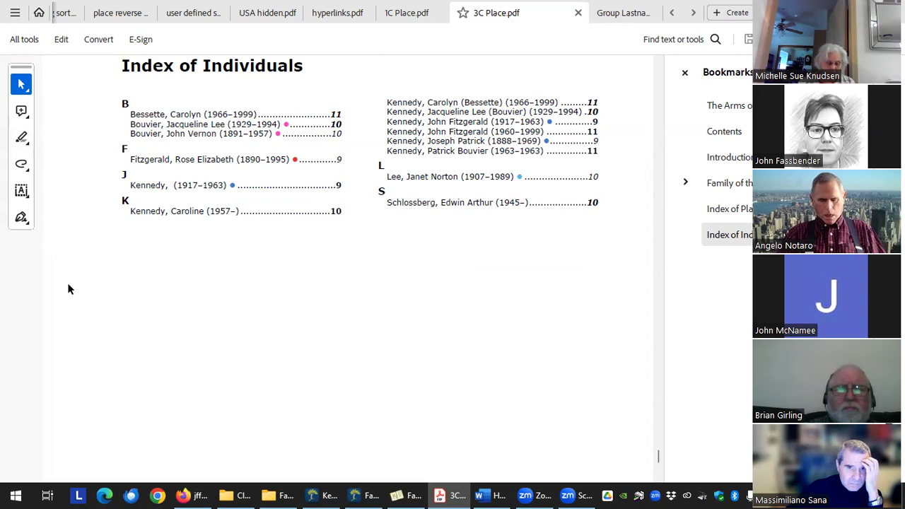
- Open surname upper.pdf from the Class 3 folder and display its Index of Individuals with the tools pane hidden
click(406, 495)
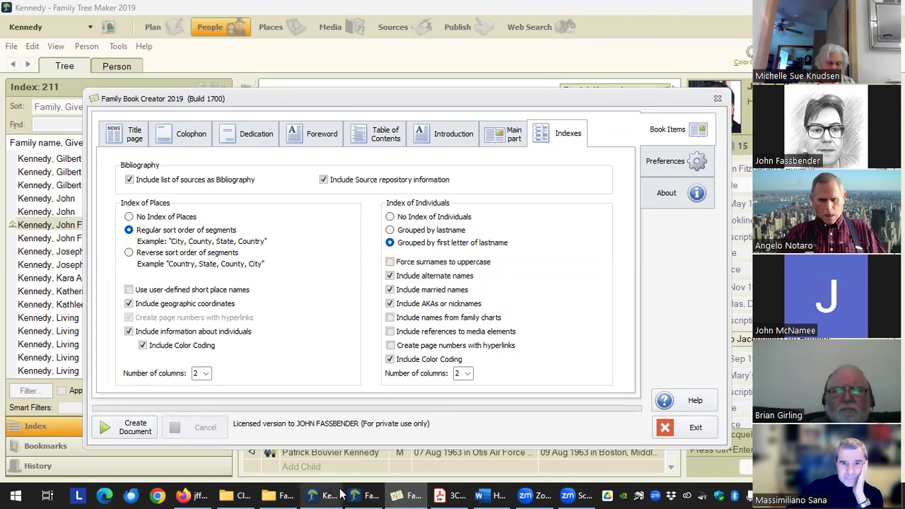
click(249, 494)
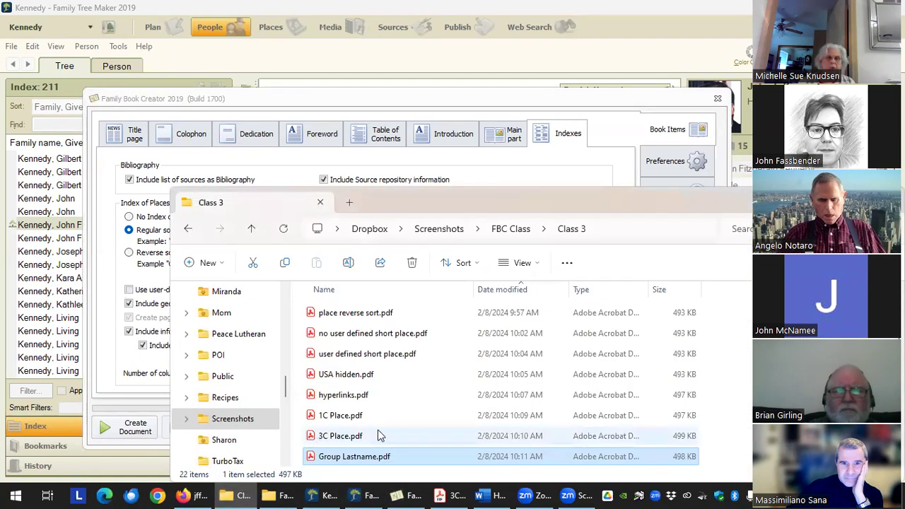
scroll(375, 433, down, 2)
double_click(347, 354)
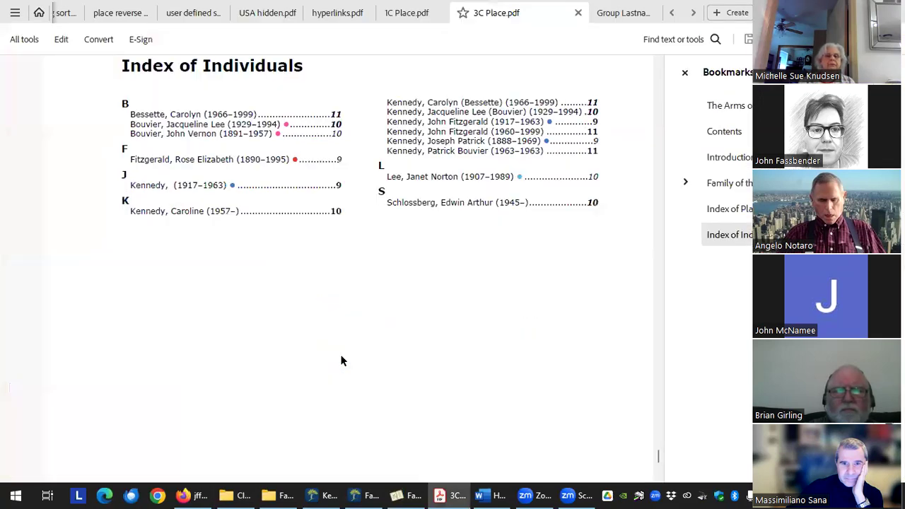
right_click(341, 360)
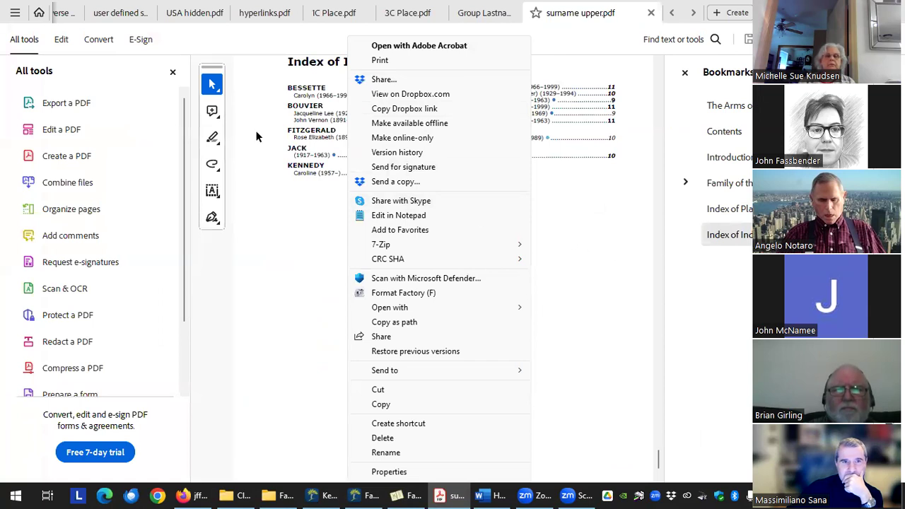
click(172, 72)
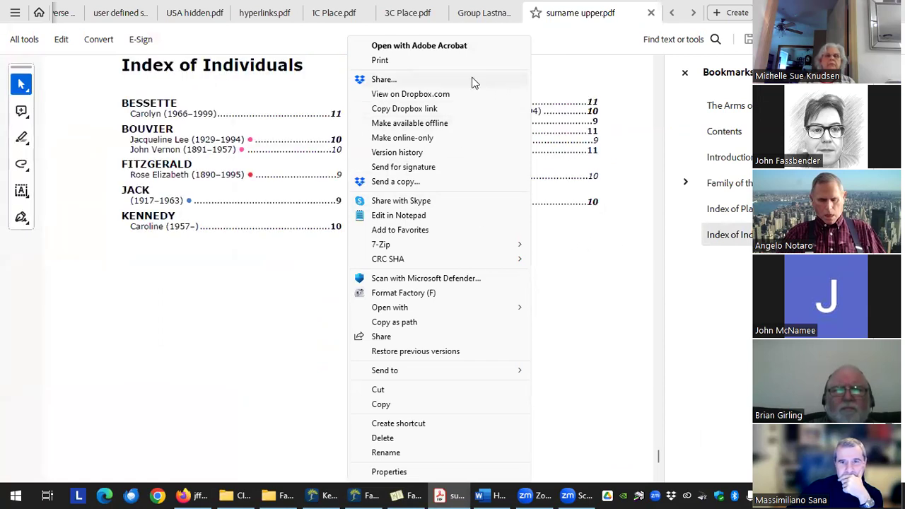
click(466, 470)
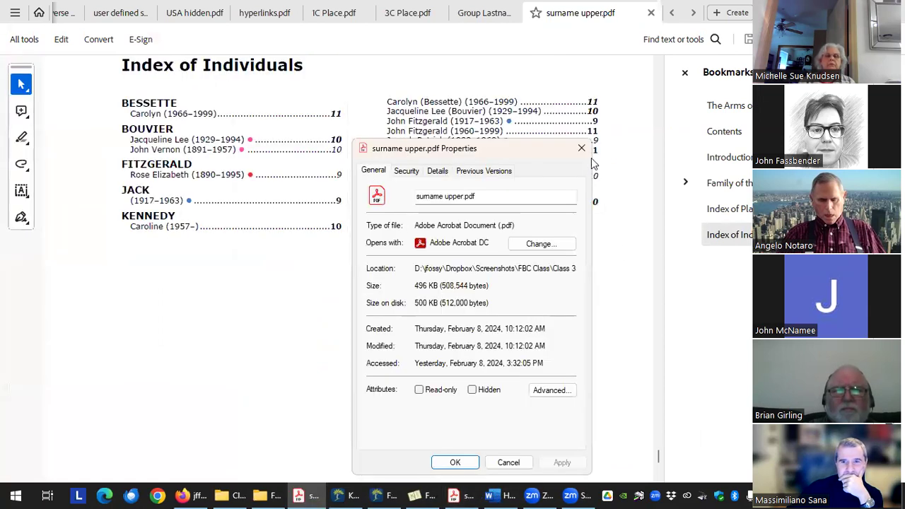
click(457, 460)
scroll(263, 212, up, 1)
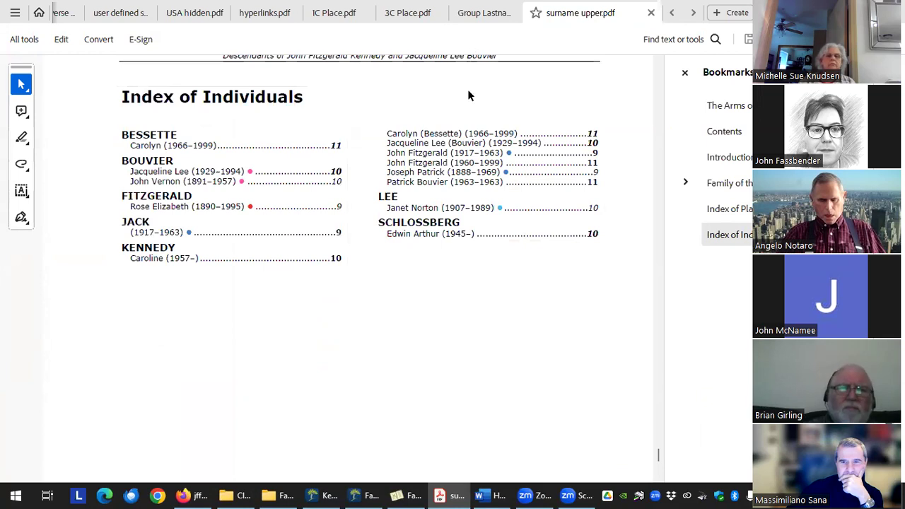
- View the Index of Individuals in Group Lastname.pdf in its own window and return to the Indexes options in Family Book Creator
key(ctrl+shift+Tab)
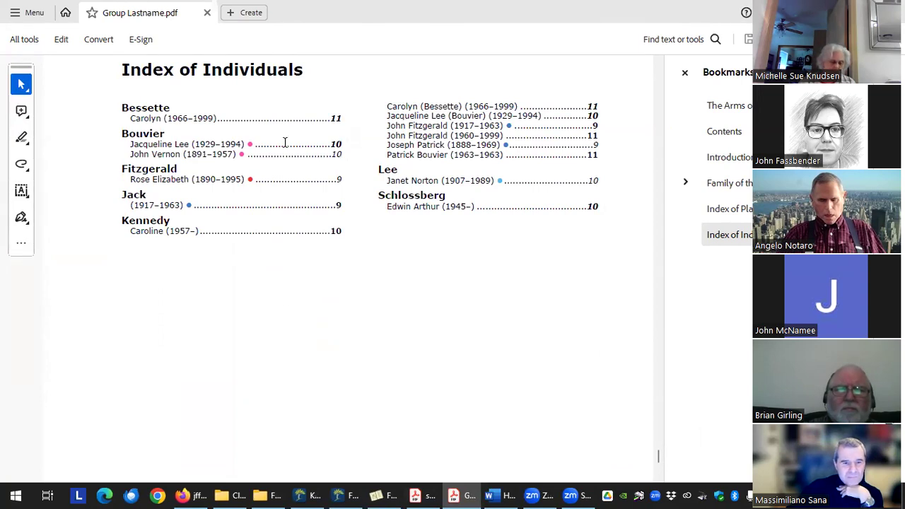
click(231, 495)
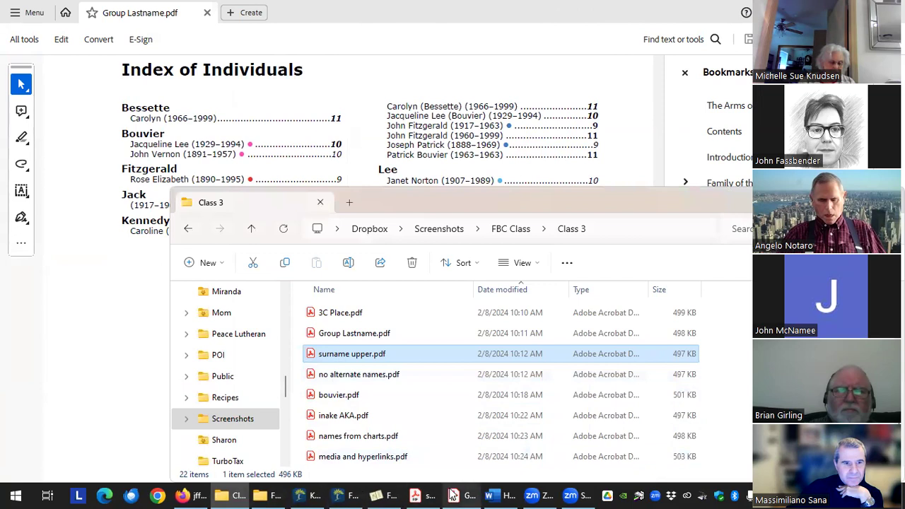
click(387, 495)
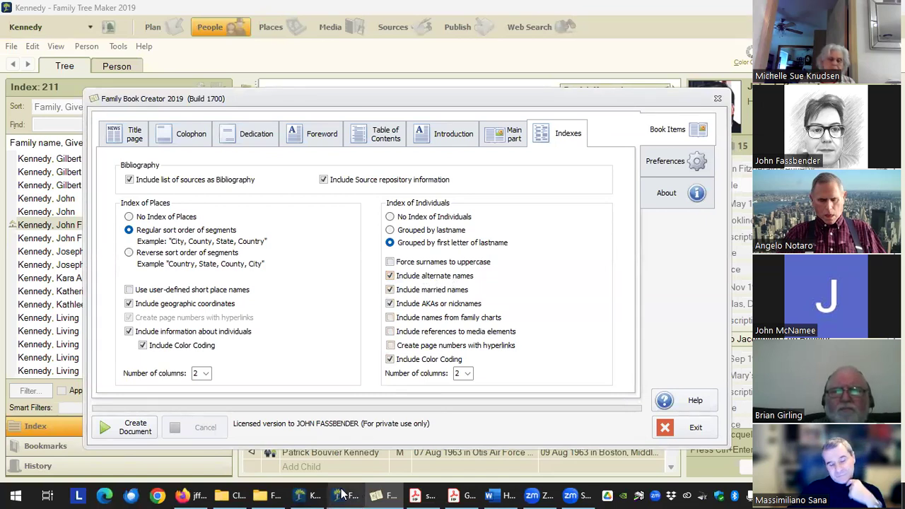
- Open no alternate names.pdf from the Class 3 folder and display its Index of Individuals
mouse_move(271, 495)
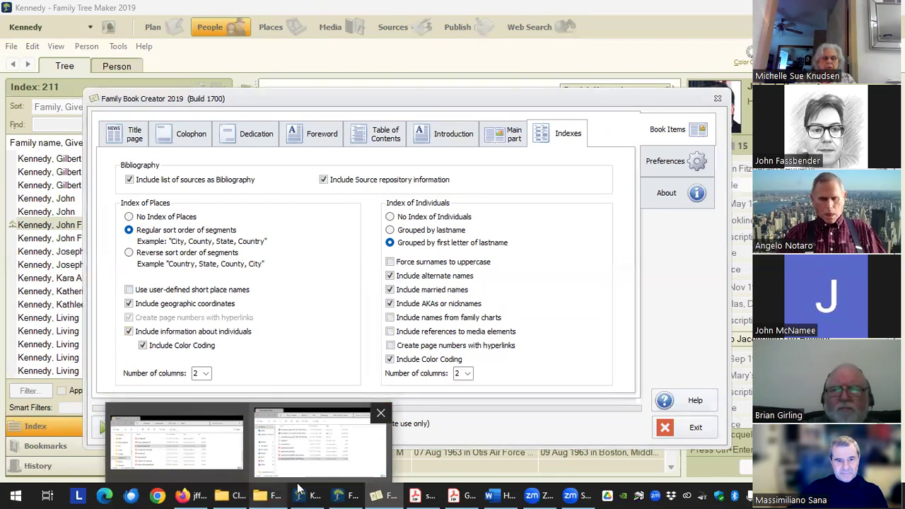
mouse_move(316, 495)
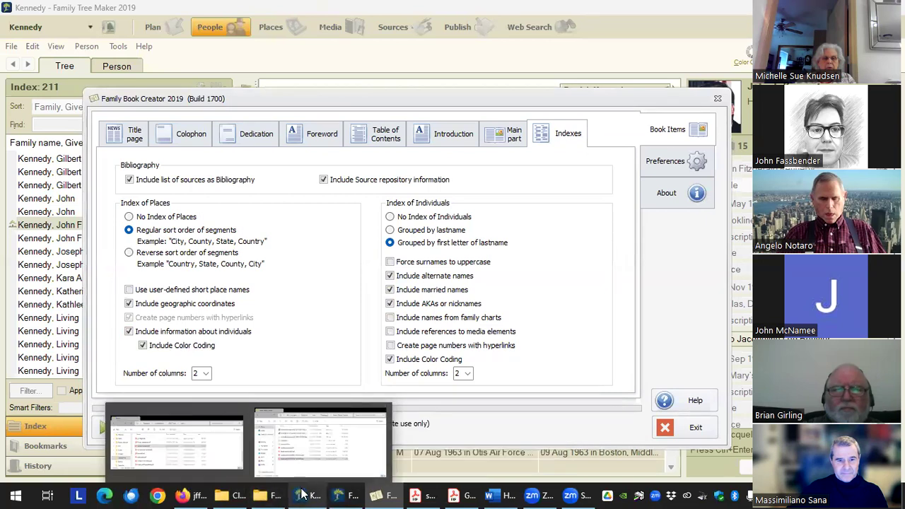
mouse_move(246, 493)
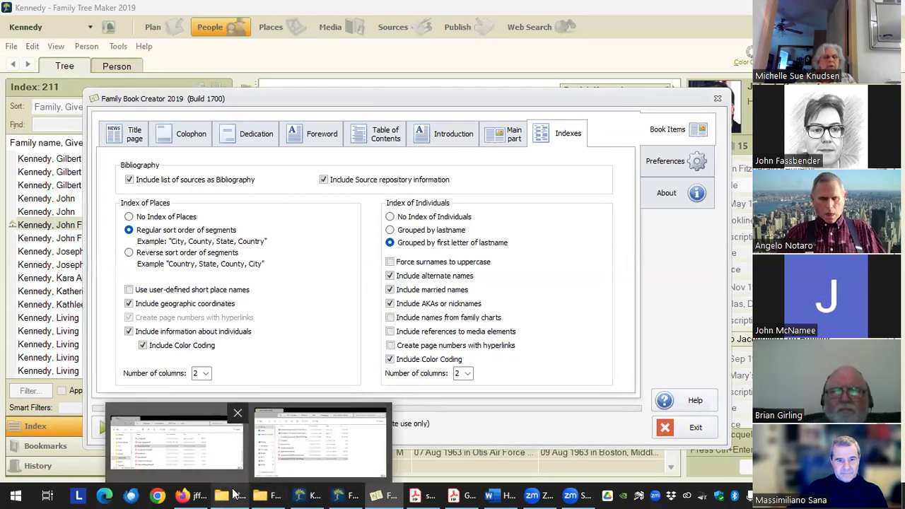
click(177, 444)
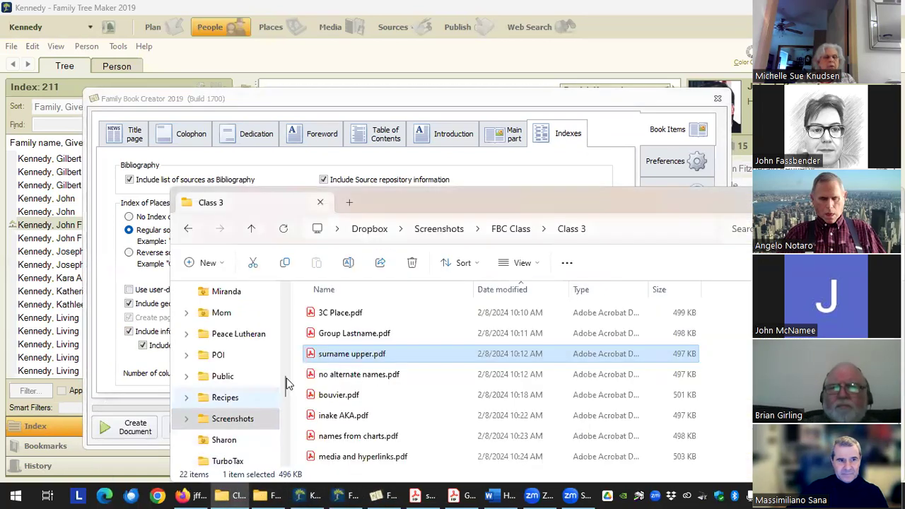
click(341, 376)
double_click(338, 377)
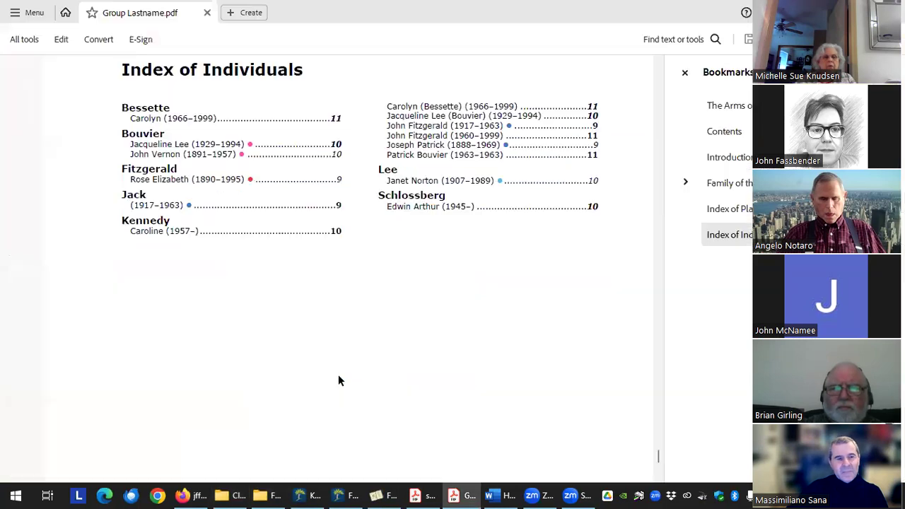
click(748, 238)
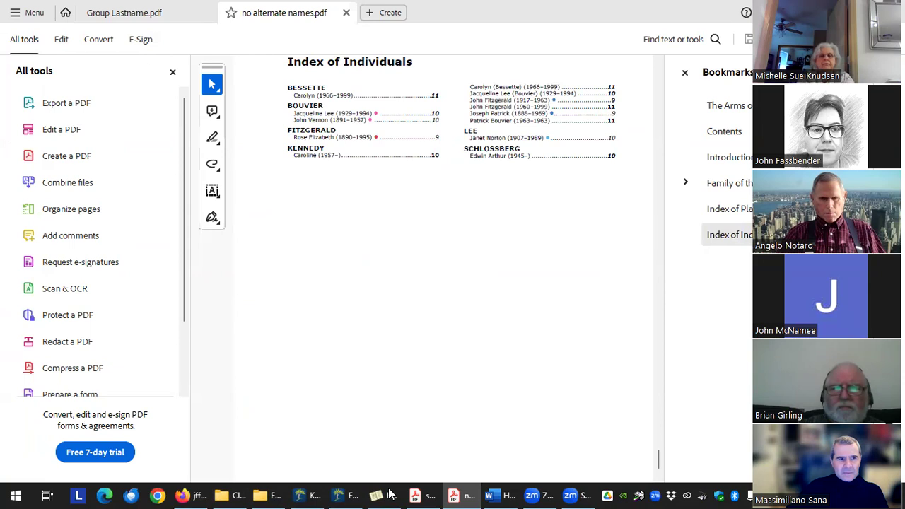
- Bring surname upper.pdf back up from the Class 3 folder to view its Index of Individuals
click(230, 495)
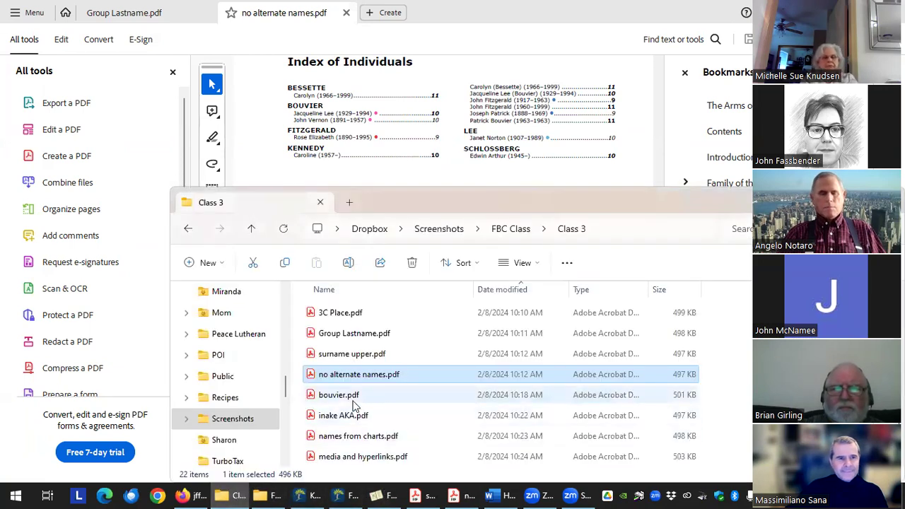
click(356, 356)
double_click(356, 355)
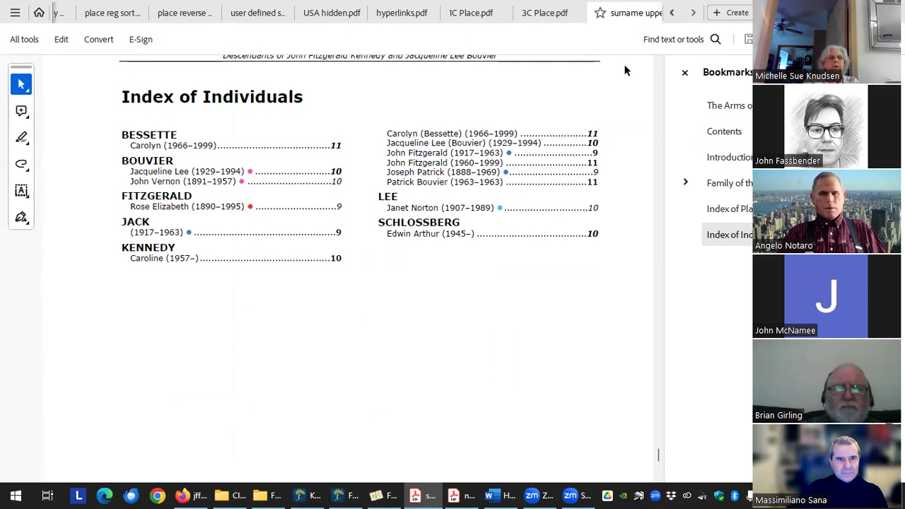
- Close the 3C Place, place reg sort, place reverse sort, bibliography and user defined short place PDFs, and return to surname upper.pdf
key(ctrl+w)
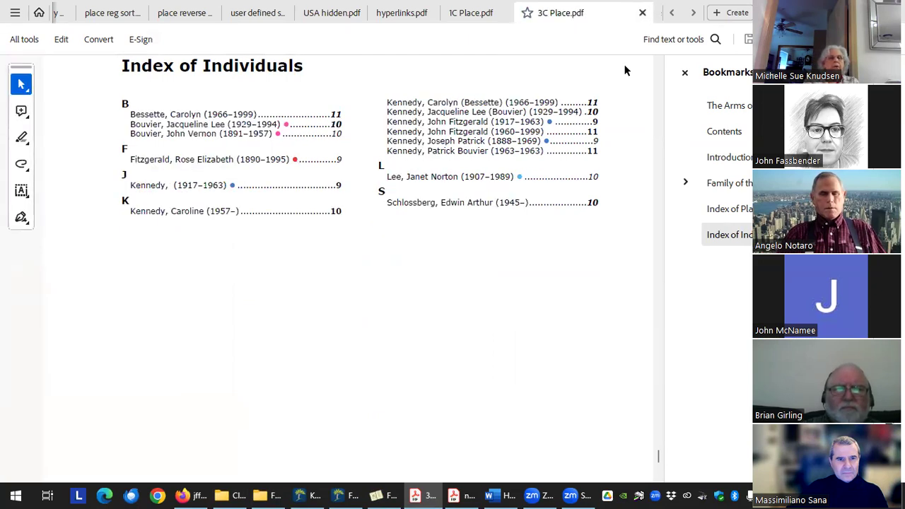
key(ctrl+Tab)
key(ctrl+Tab)
key(ctrl+Tab)
key(ctrl+Tab)
key(ctrl+Tab)
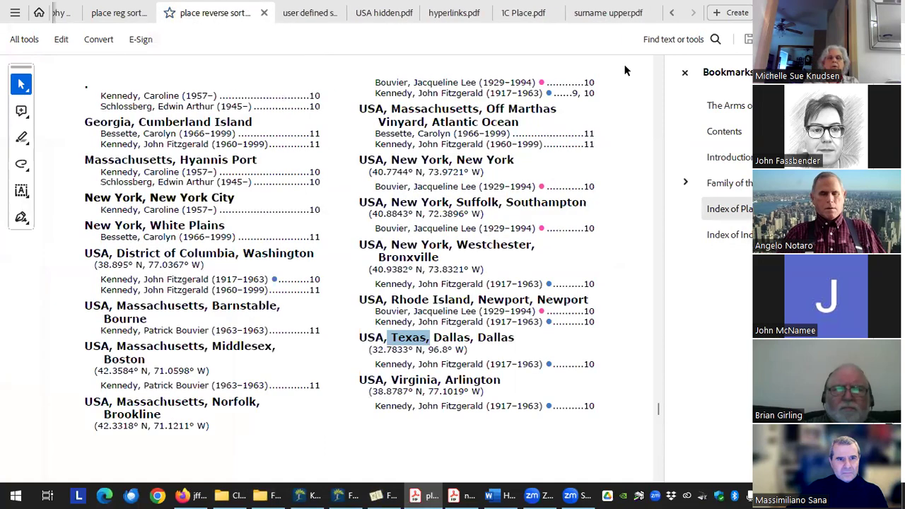
key(ctrl+w)
key(ctrl+w)
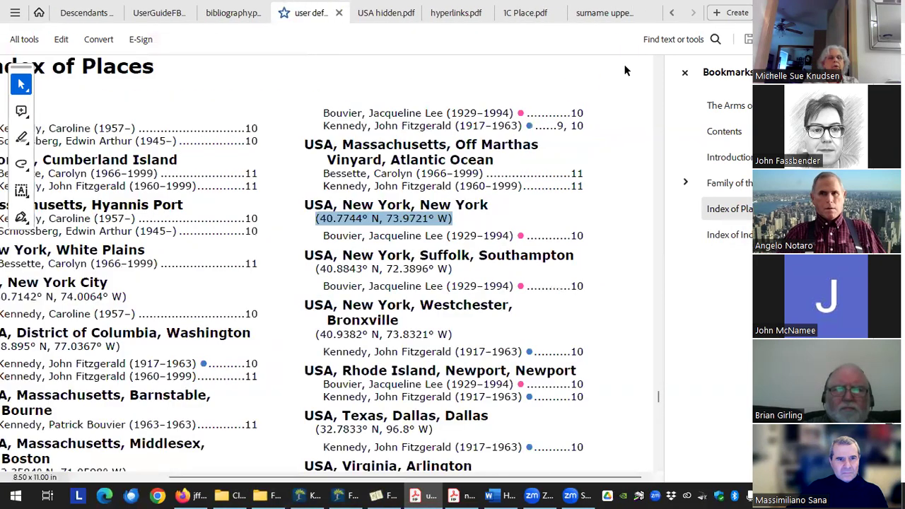
key(ctrl+shift+Tab)
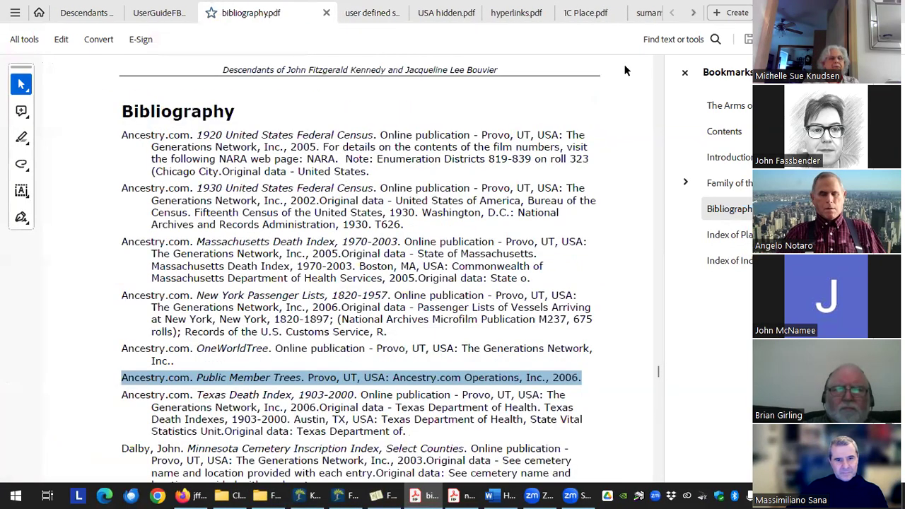
key(ctrl+w)
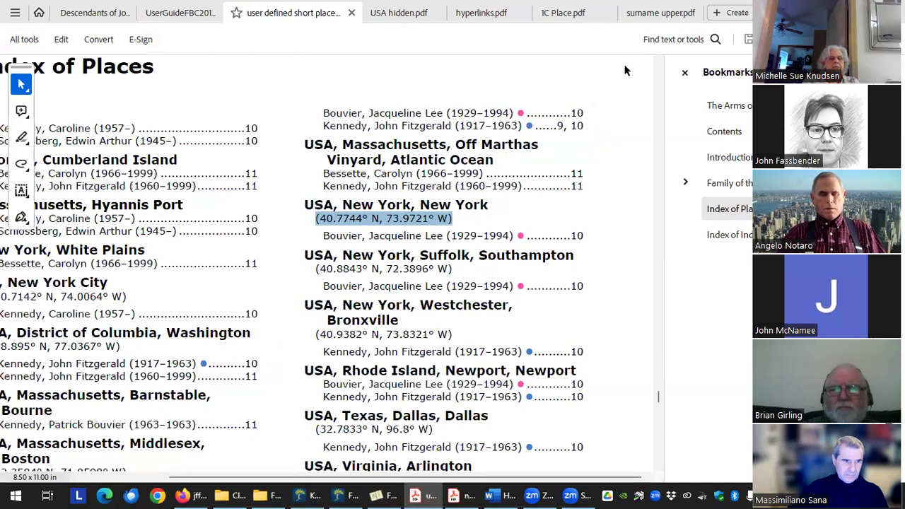
key(ctrl+w)
key(ctrl+Tab)
key(ctrl+Tab)
key(ctrl+Tab)
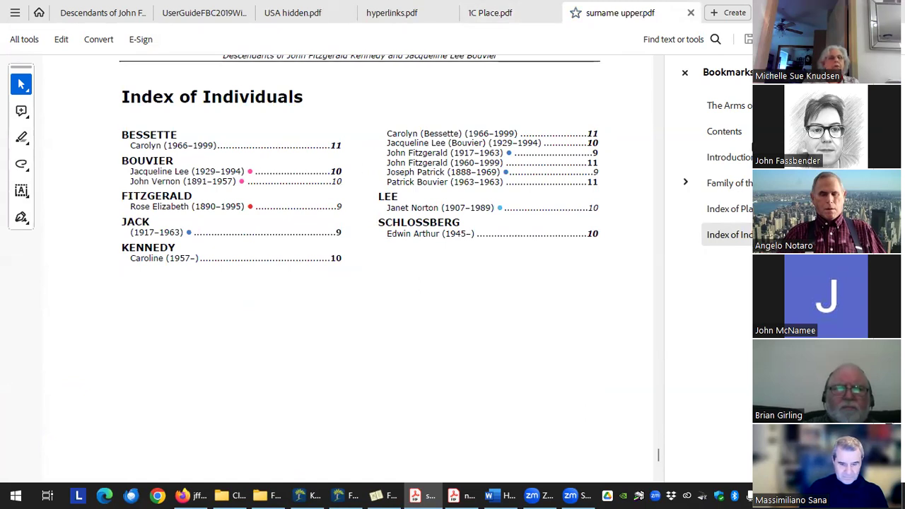
- Highlight the JACK (1917–1963) alternate-name entry in surname upper.pdf and compare it with the John Fitzgerald entries under KENNEDY
drag(123, 220, 337, 241)
click(150, 224)
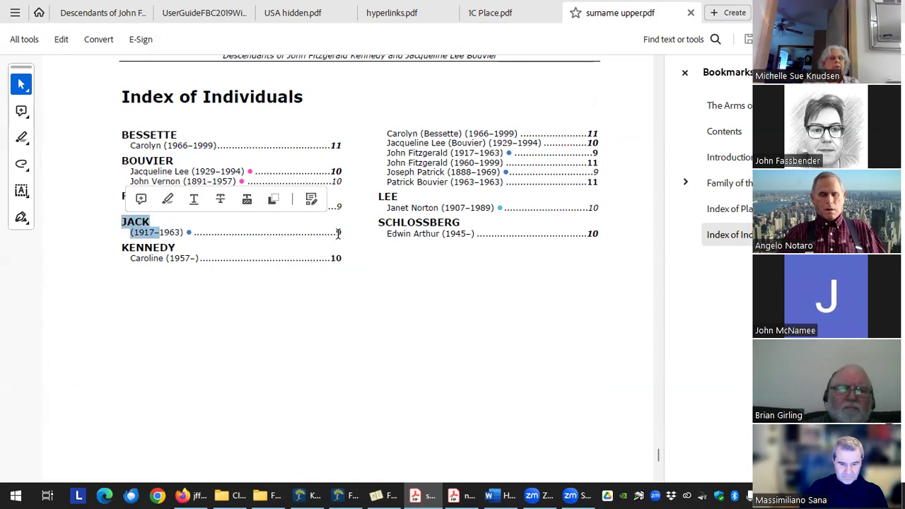
click(367, 240)
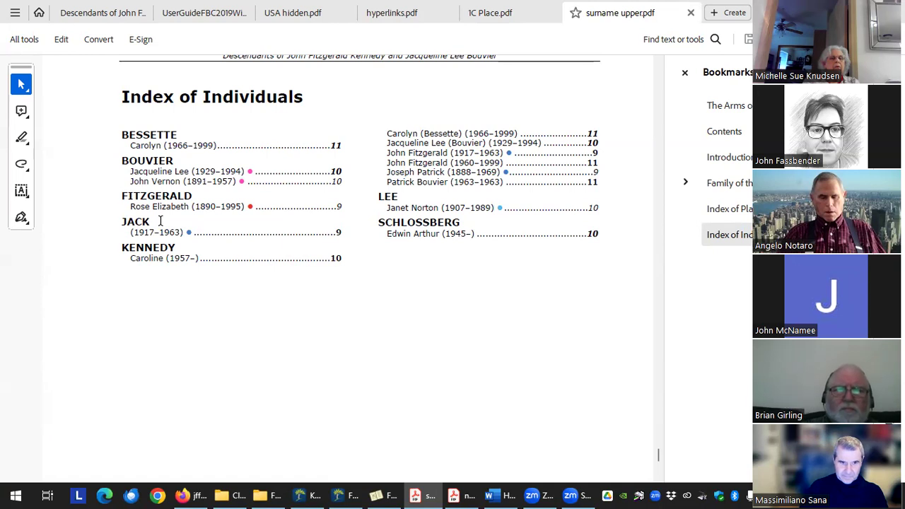
scroll(161, 222, up, 3)
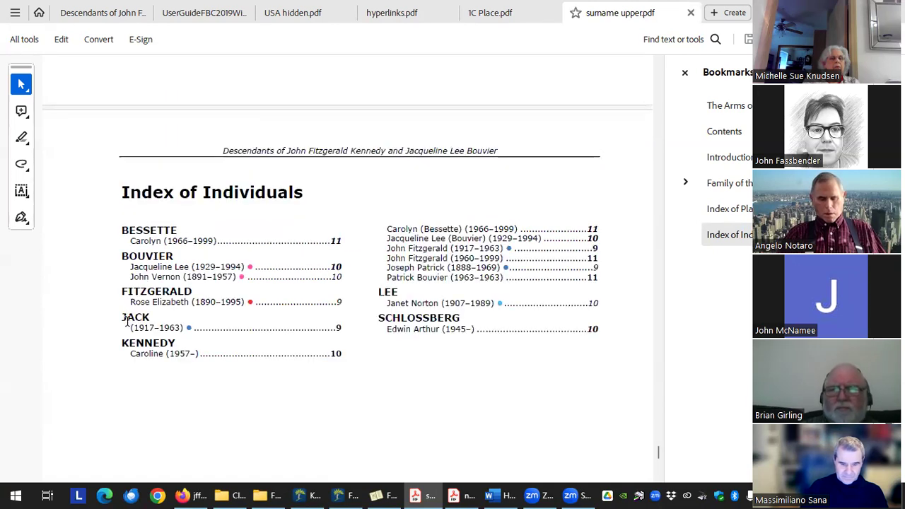
drag(125, 318, 184, 328)
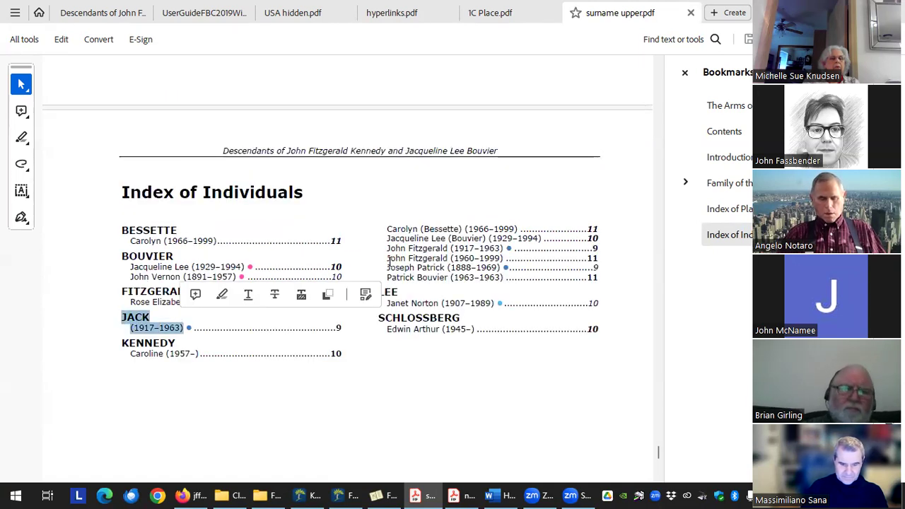
drag(395, 258, 597, 259)
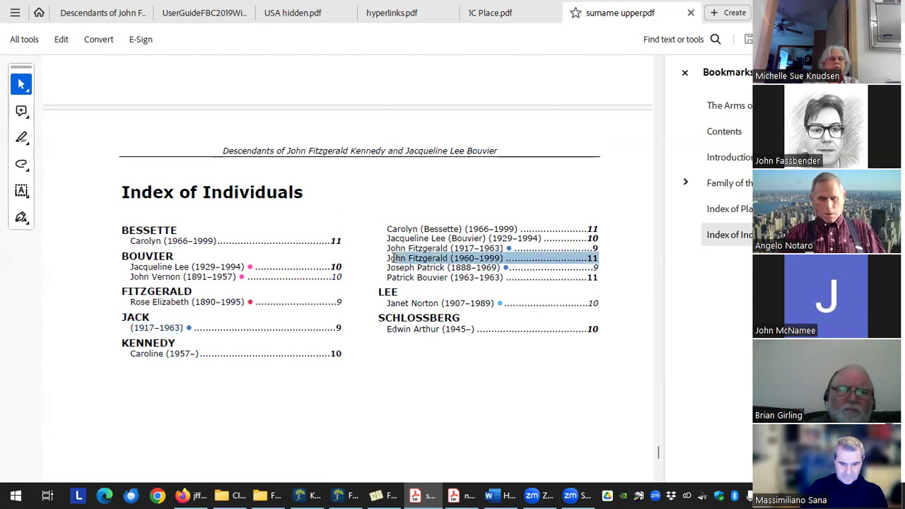
click(386, 252)
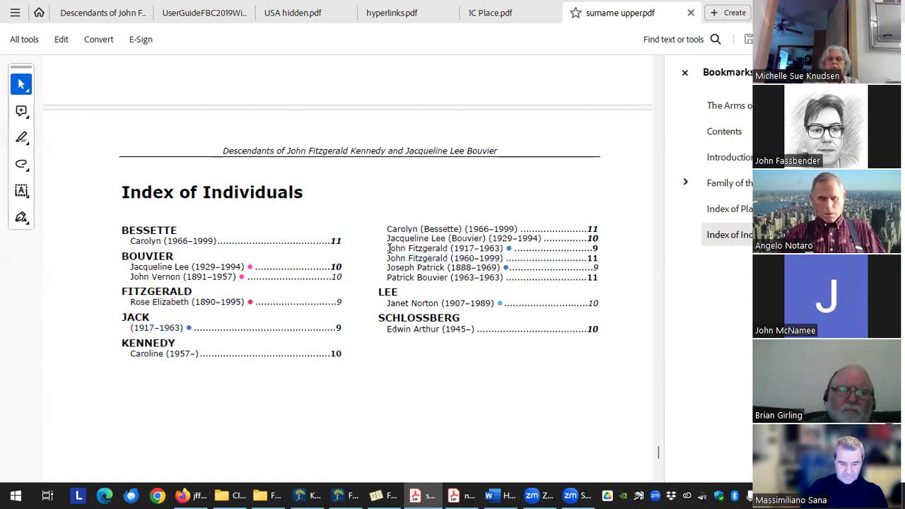
drag(598, 249, 388, 245)
drag(122, 317, 332, 320)
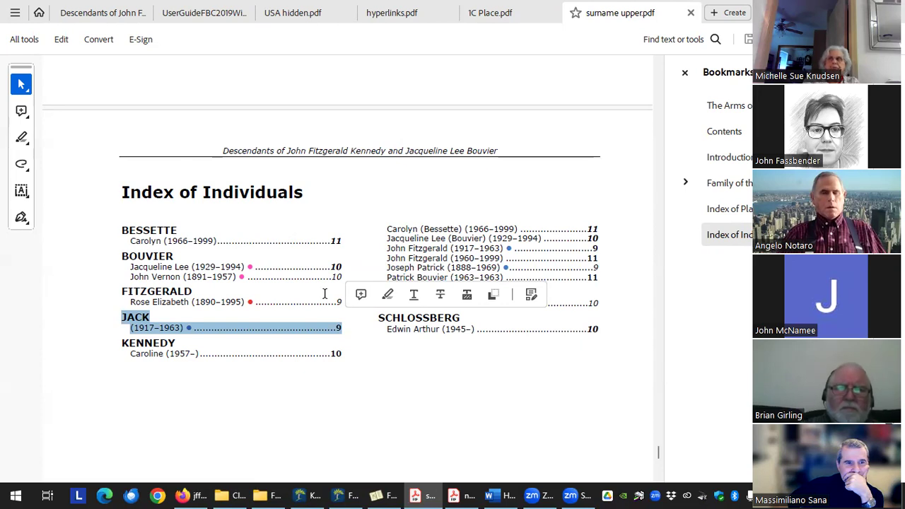
- Include married names in Family Book Creator's Index of Individuals, and bring up the Index of Individuals in no alternate names.pdf
click(385, 495)
click(420, 295)
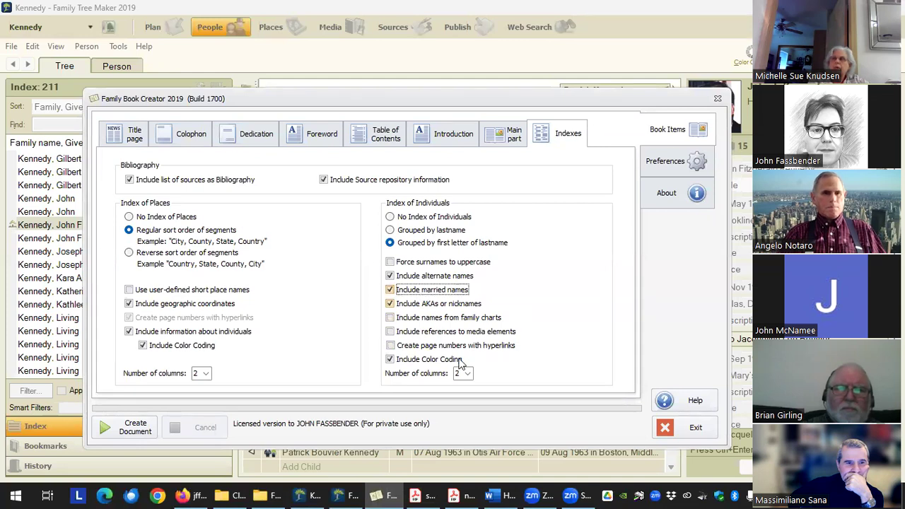
click(461, 495)
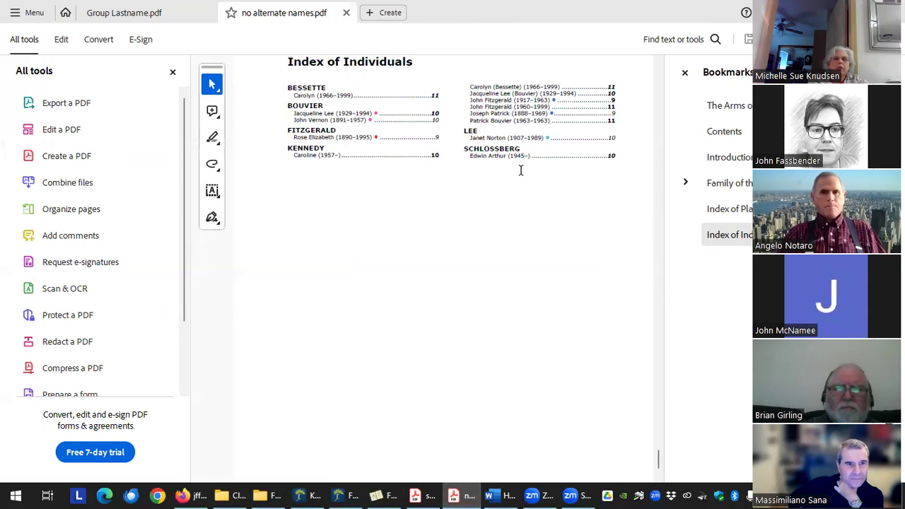
click(172, 72)
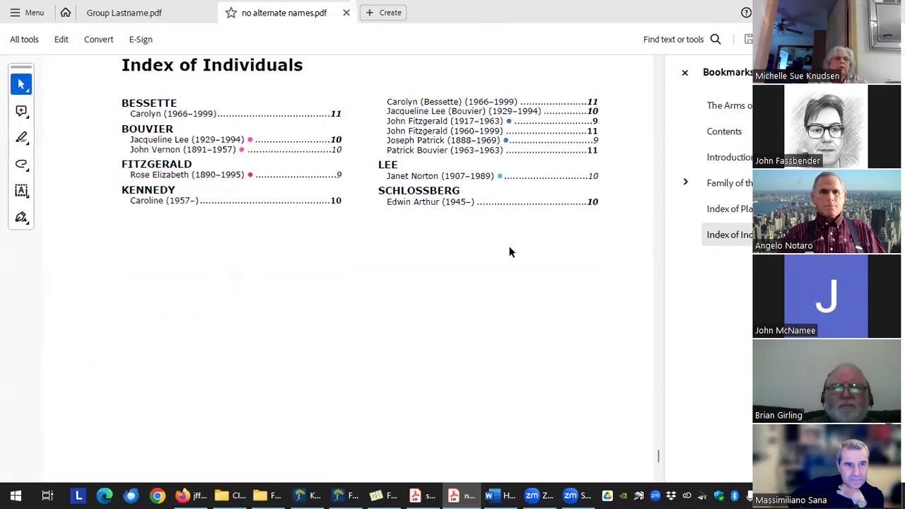
scroll(462, 206, up, 3)
scroll(465, 207, down, 1)
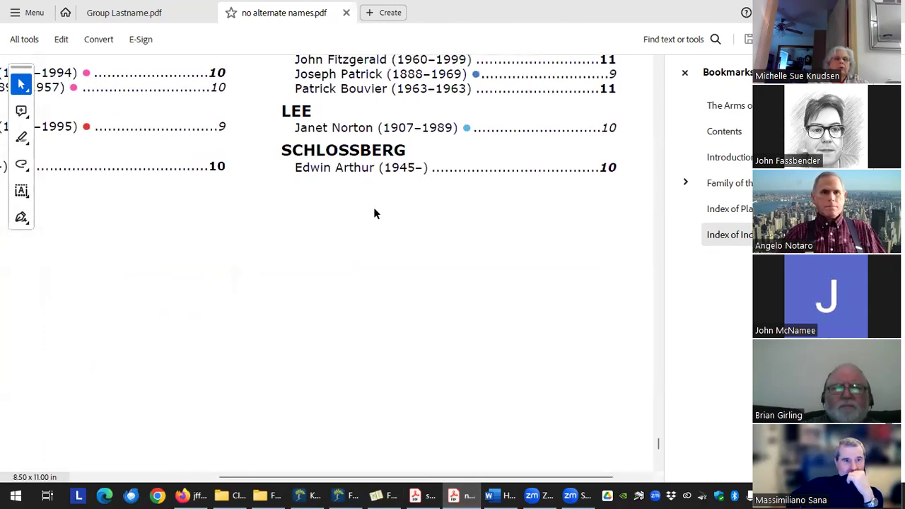
drag(513, 477, 376, 470)
mouse_move(661, 450)
mouse_down()
mouse_move(658, 430)
mouse_move(659, 438)
mouse_up()
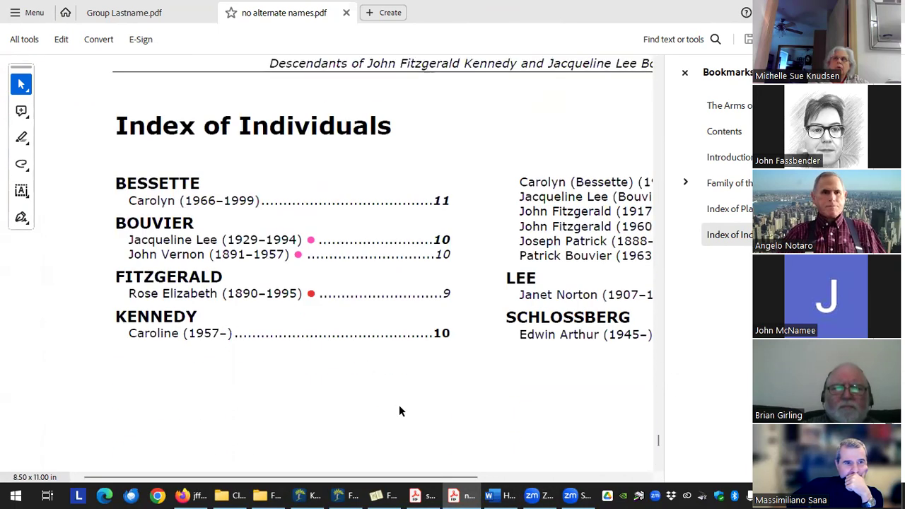
key(ctrl+minus)
key(ctrl+minus)
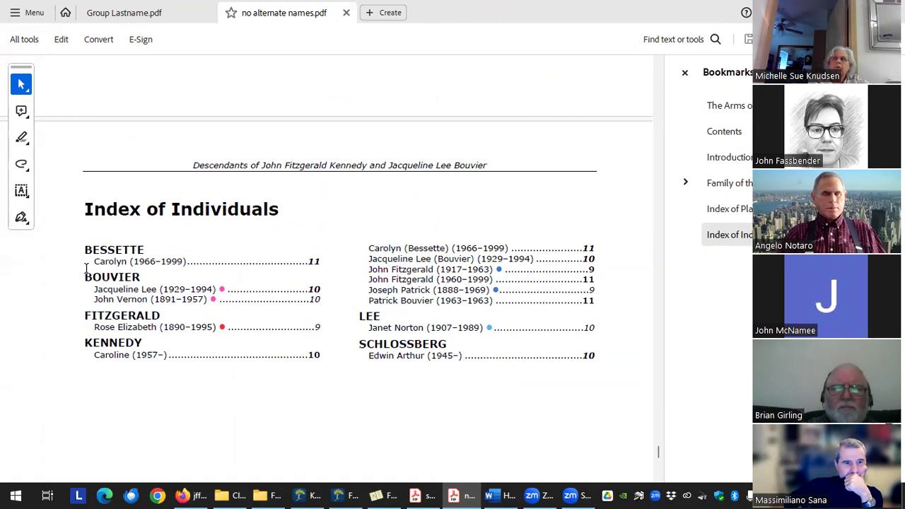
- Highlight Jacqueline Lee's entry under BOUVIER and compare it with her married-name entry under KENNEDY in no alternate names.pdf
drag(95, 290, 309, 290)
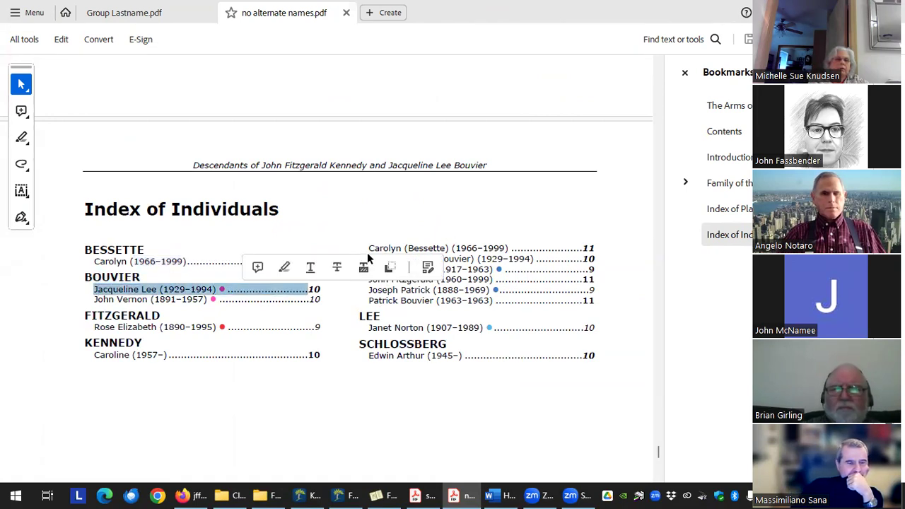
click(621, 308)
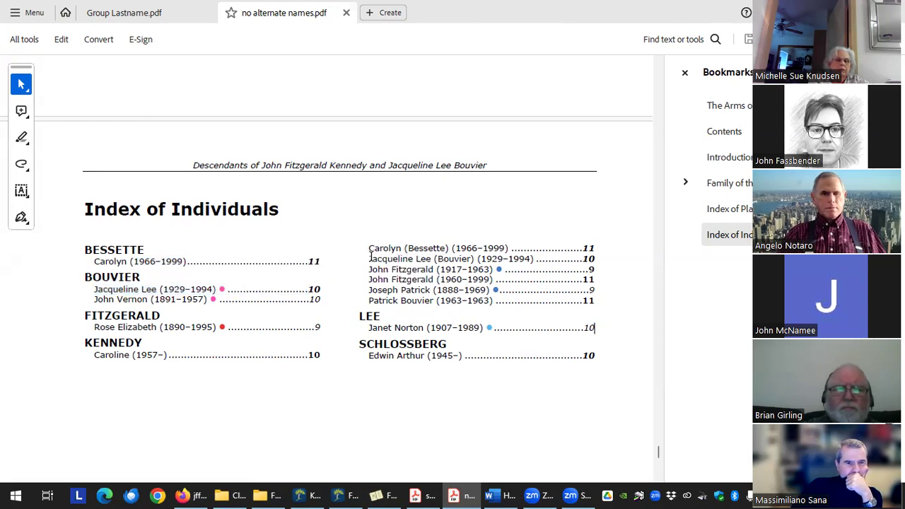
drag(369, 260, 606, 253)
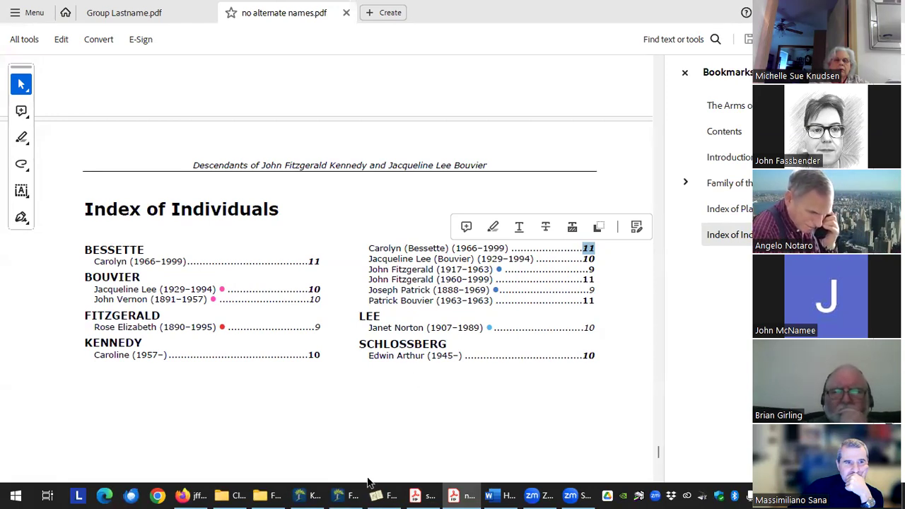
- Open bouvier.pdf from the Class 3 folder and display its Index of Individuals with the tools pane closed
click(233, 495)
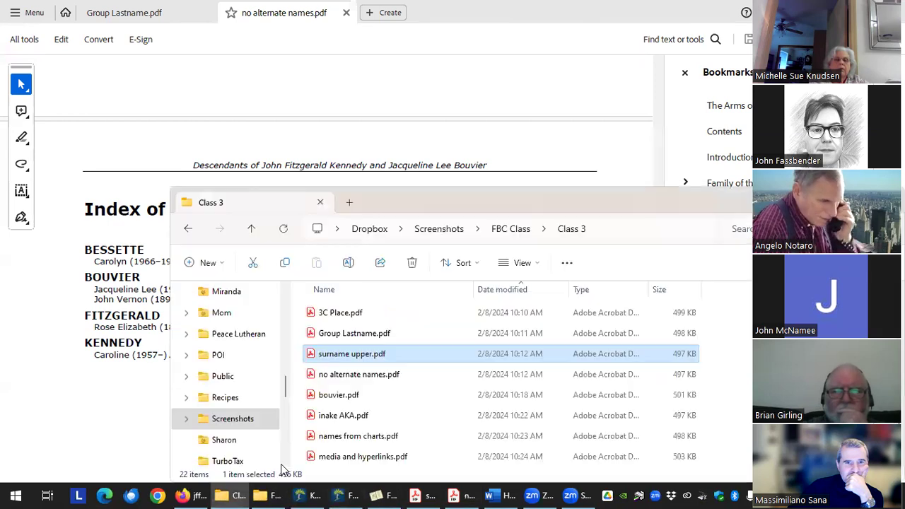
click(346, 401)
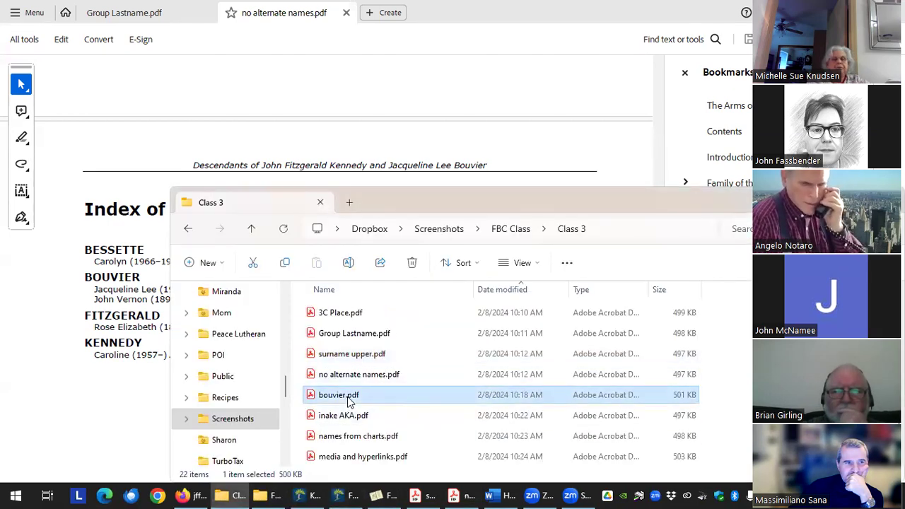
double_click(346, 398)
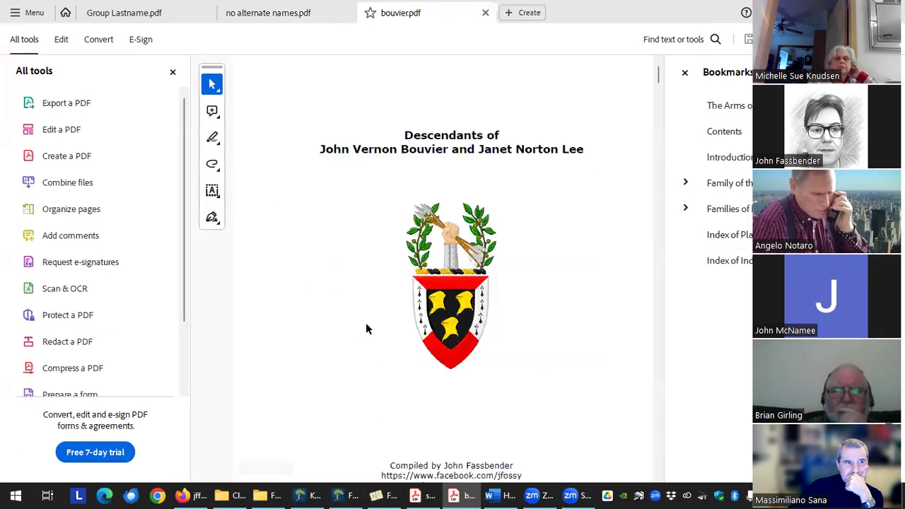
click(728, 260)
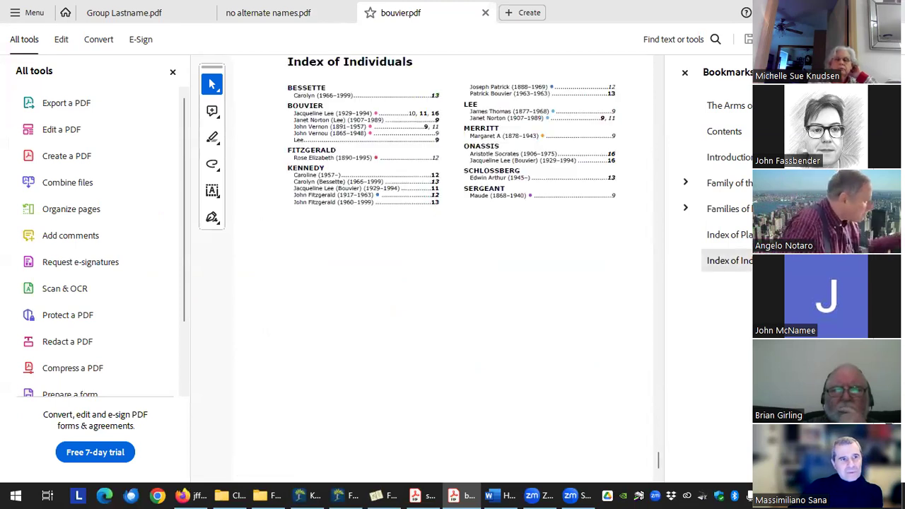
click(173, 71)
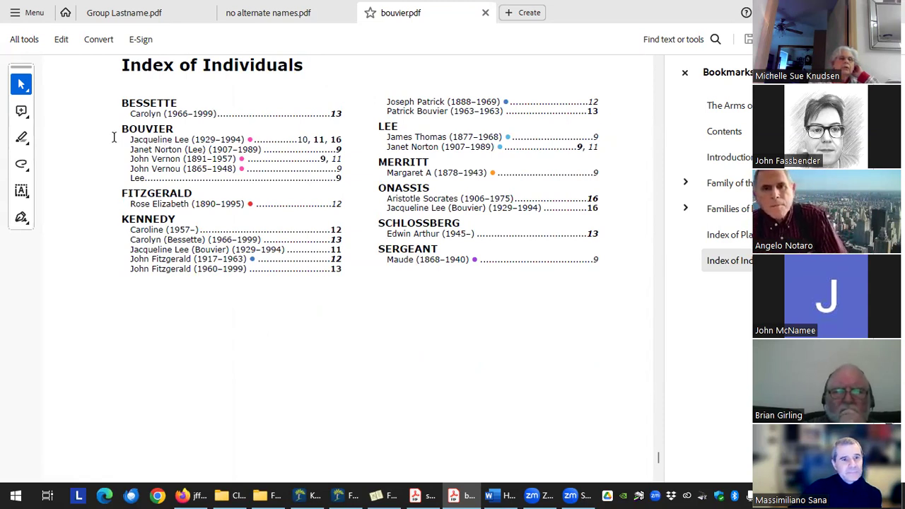
- Highlight Jacqueline Lee's entries under BOUVIER, KENNEDY and ONASSIS, including the ONASSIS heading, to compare her maiden and married names
mouse_move(130, 139)
mouse_down()
mouse_move(165, 130)
mouse_move(221, 132)
mouse_move(216, 139)
mouse_up()
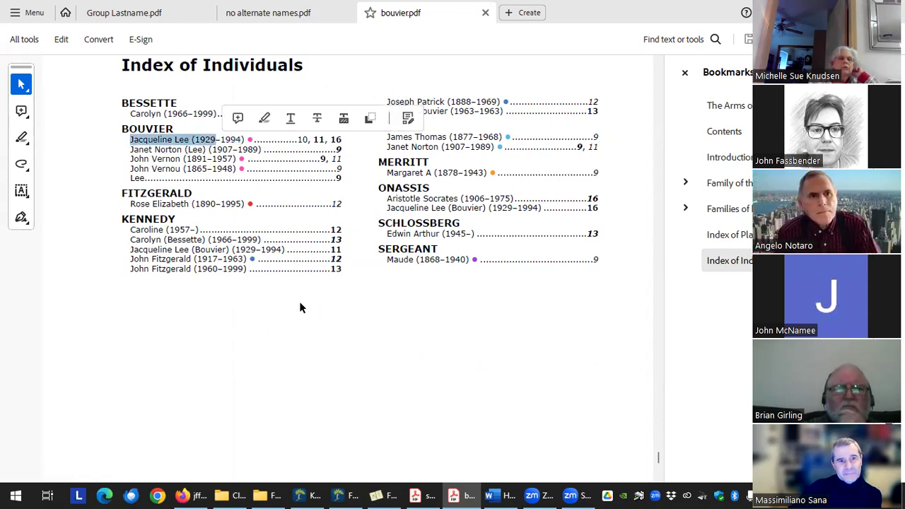
drag(130, 249, 249, 251)
click(144, 220)
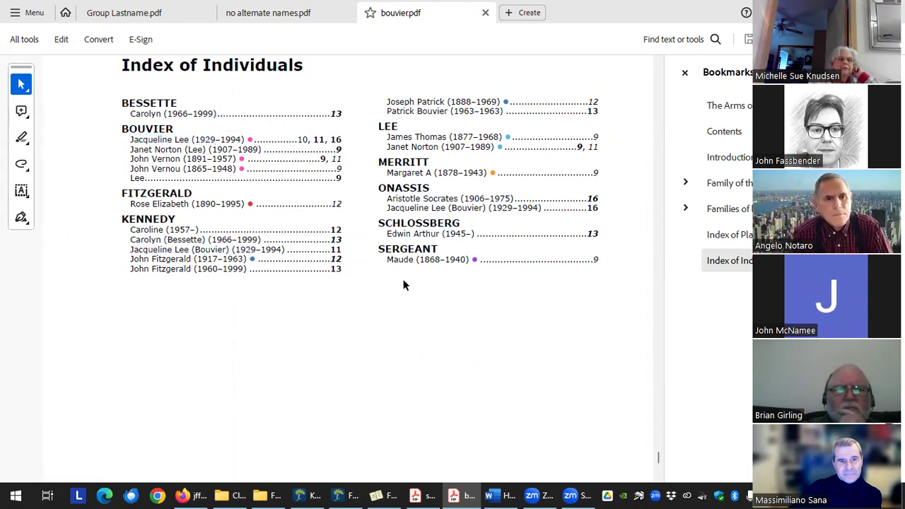
drag(384, 206, 485, 208)
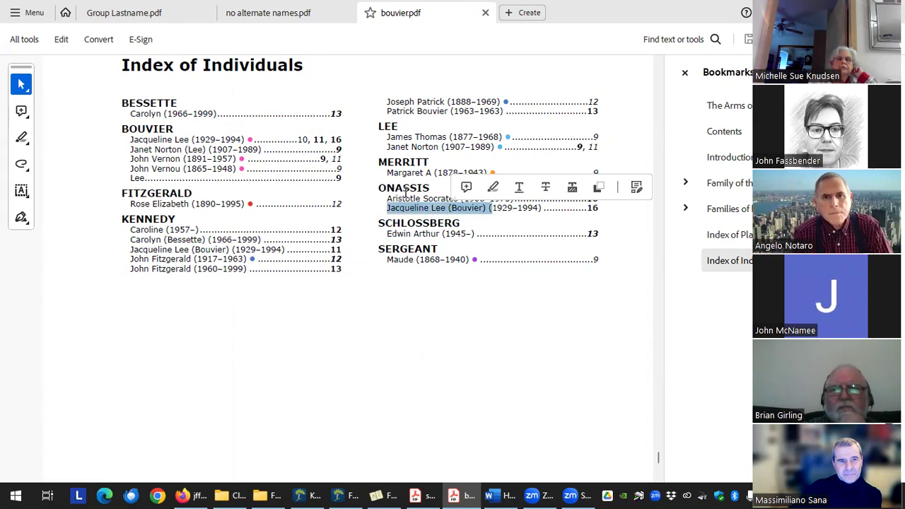
click(379, 187)
drag(379, 188, 429, 190)
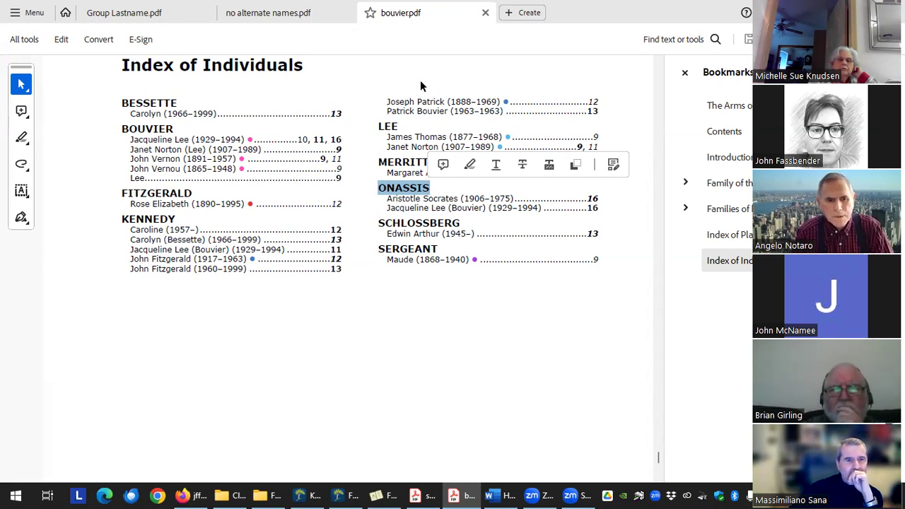
- Open inake AKA.pdf from the Class 3 folder and show its Index of Individuals with the tools pane closed
click(495, 449)
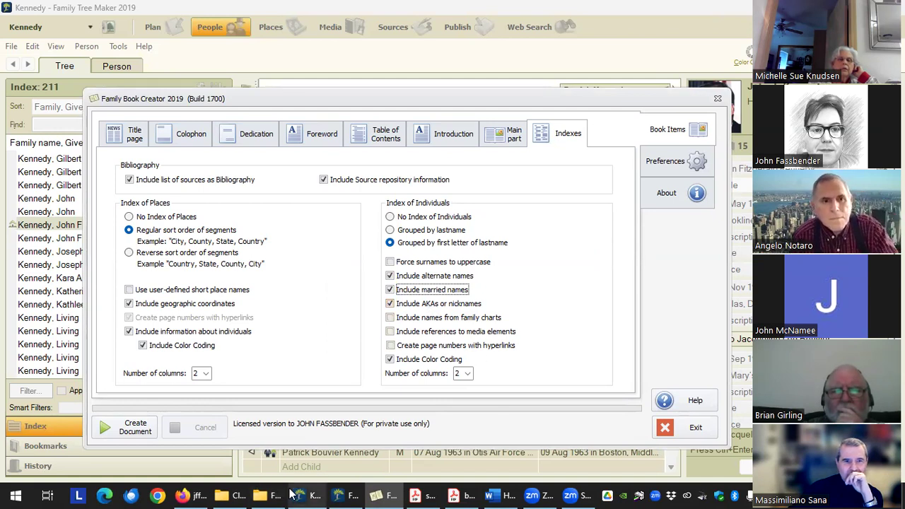
click(238, 493)
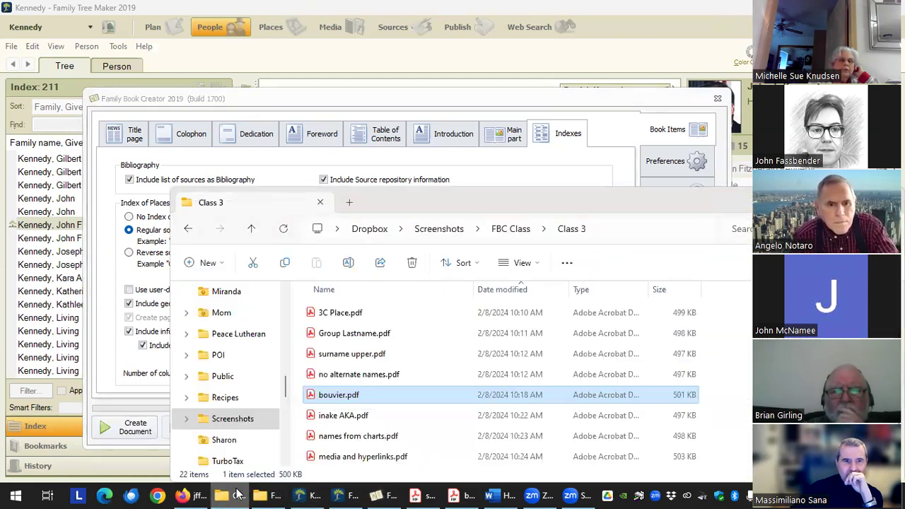
double_click(347, 417)
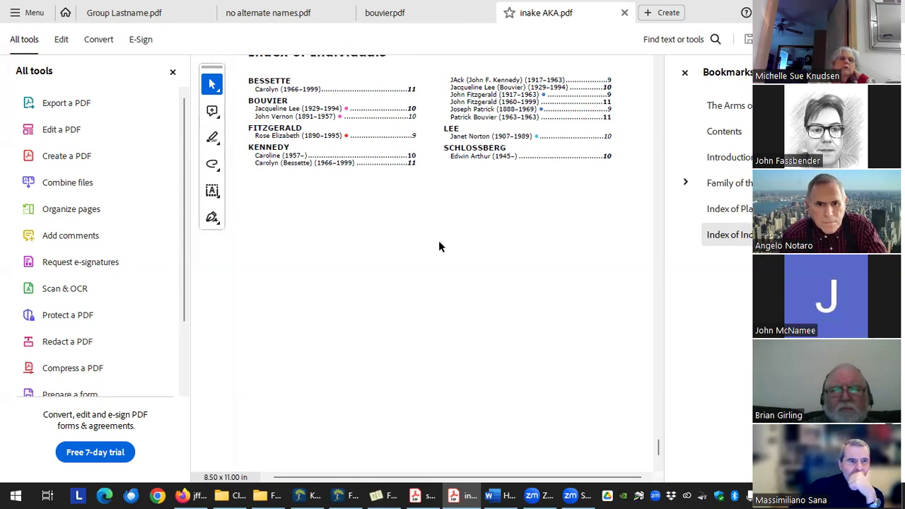
scroll(436, 237, up, 2)
scroll(436, 229, down, 2)
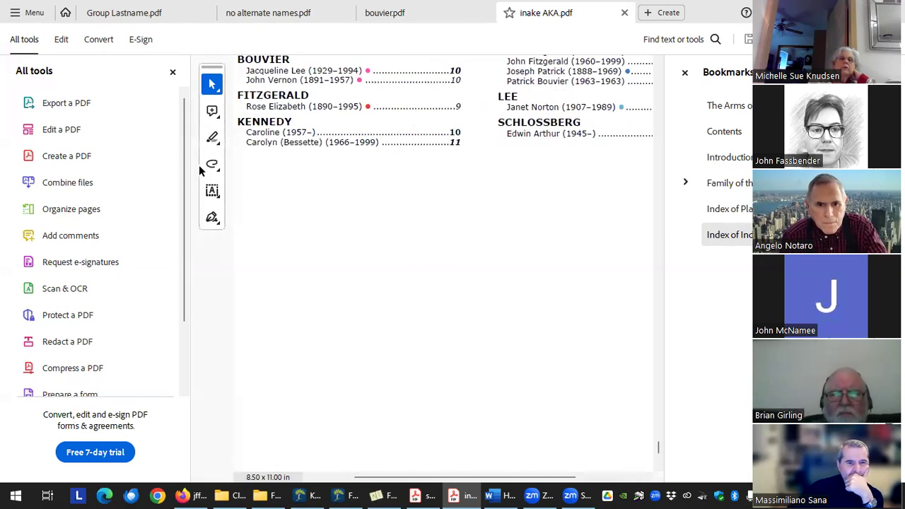
click(174, 72)
scroll(448, 226, up, 2)
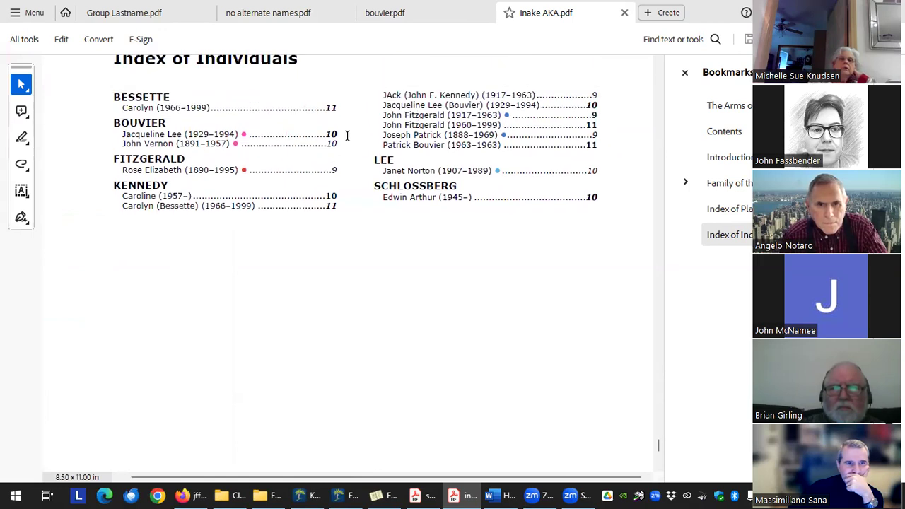
- Highlight the John F. Kennedy part of the JAck nickname entry in inake AKA.pdf's Index of Individuals
drag(383, 95, 476, 95)
click(379, 94)
click(483, 258)
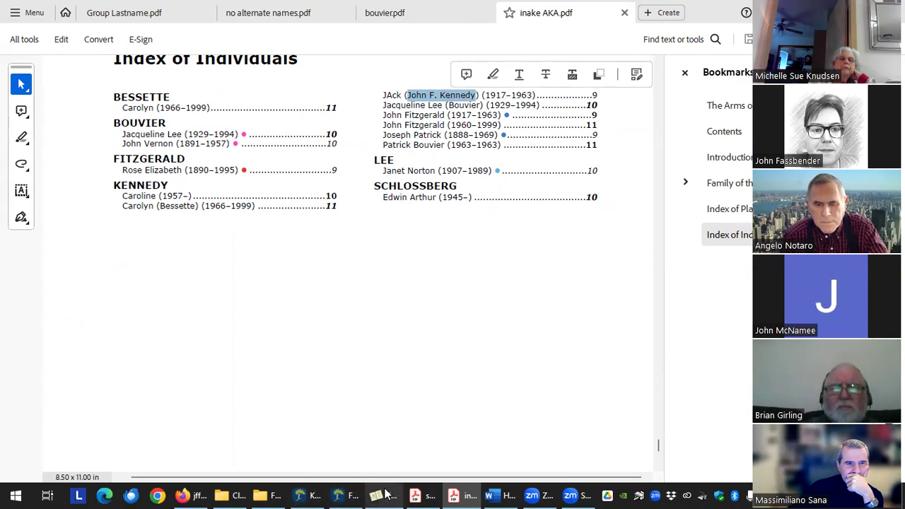
- Include names from family charts in Family Book Creator's Index of Individuals, and open names from charts.pdf from the Class 3 folder
click(486, 444)
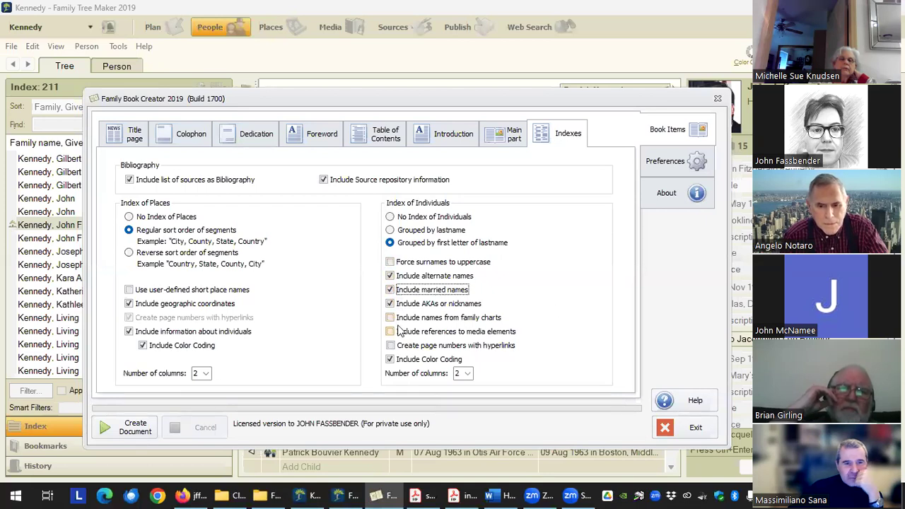
click(439, 319)
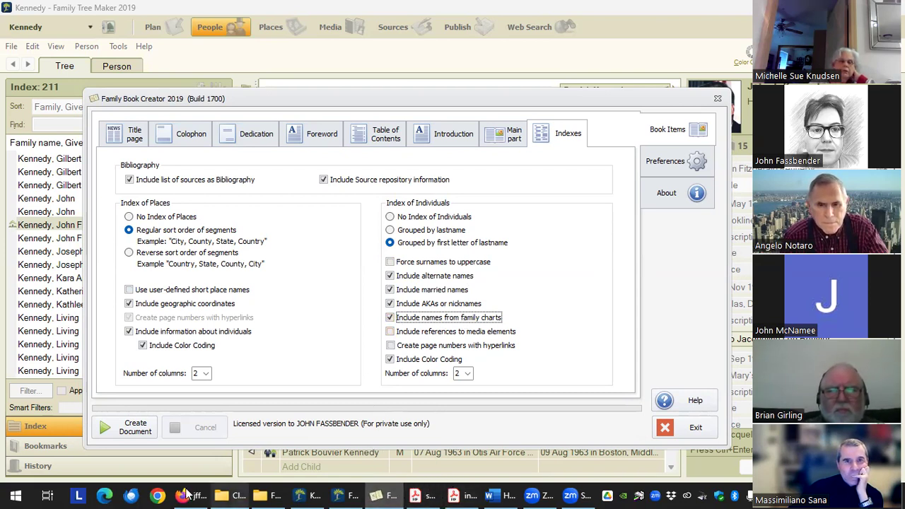
click(222, 495)
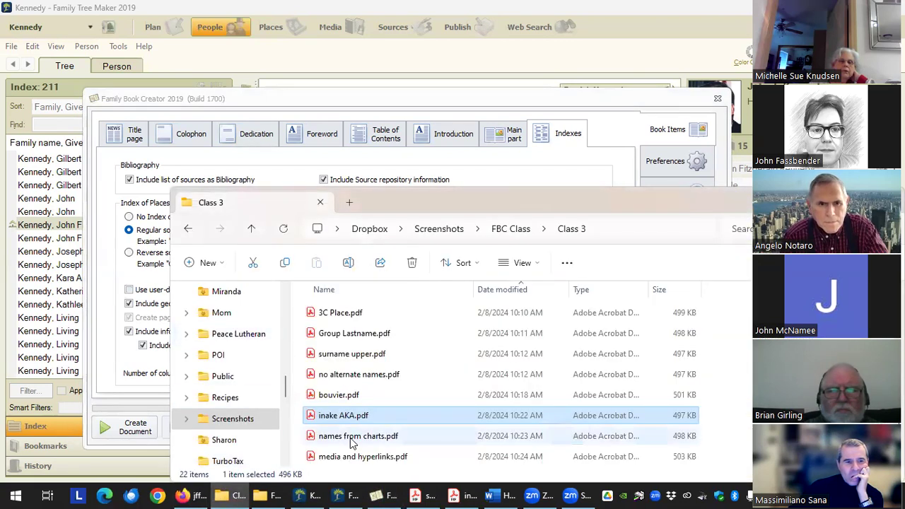
click(352, 440)
double_click(353, 440)
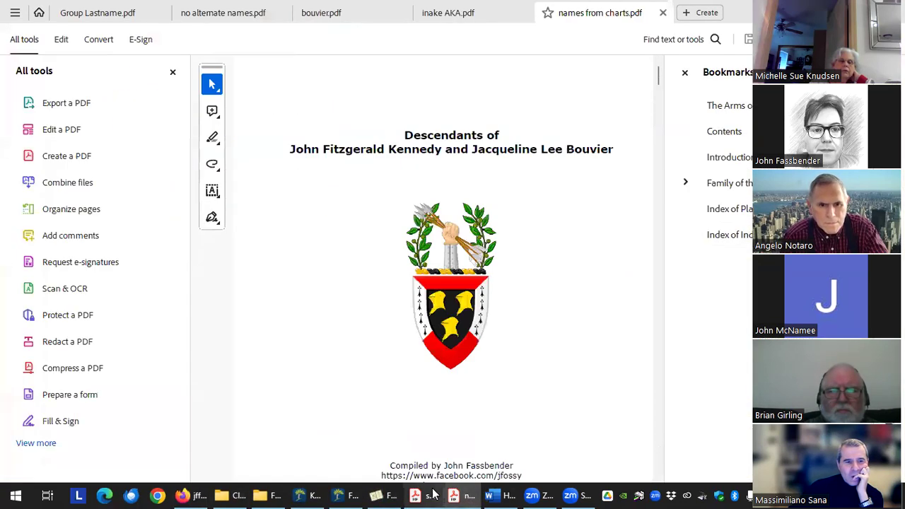
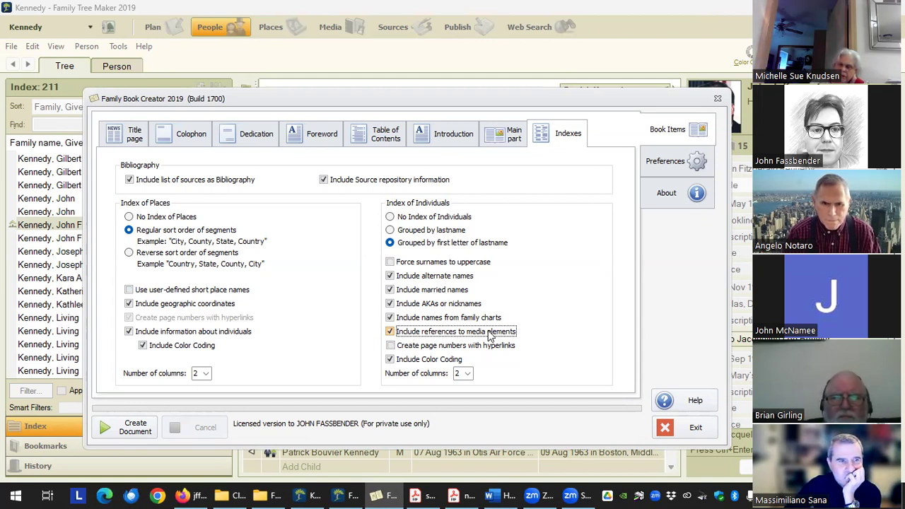
- Turn on page numbers with hyperlinks for the Index of Individuals in Family Book Creator
click(445, 350)
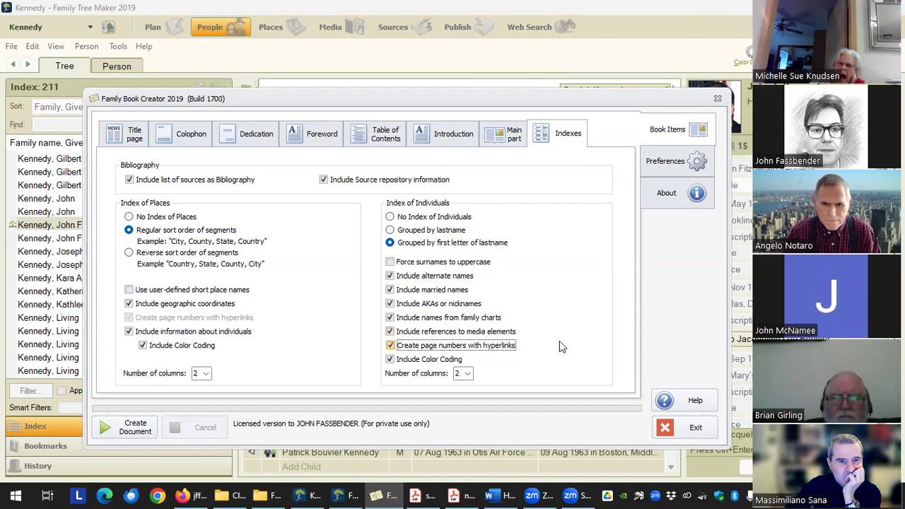
click(454, 350)
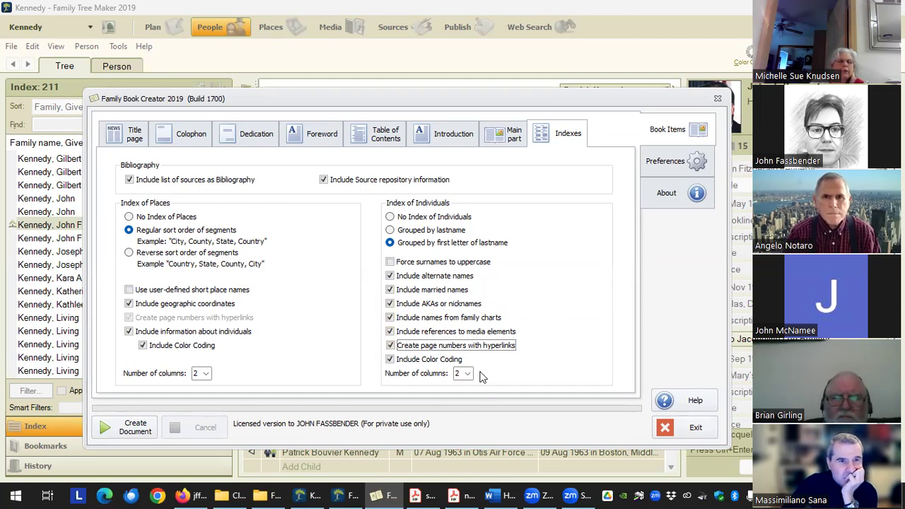
mouse_move(458, 495)
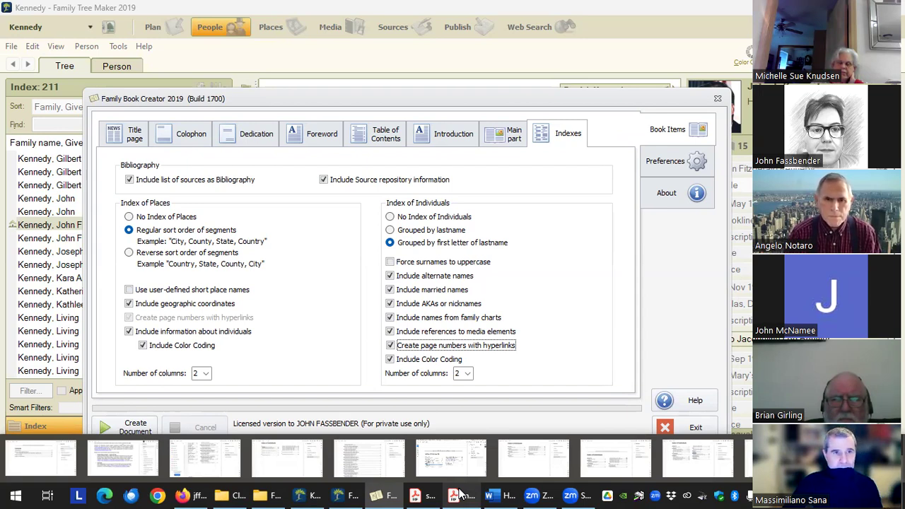
- Toggle alternate names and AKAs or nicknames for the Index of Individuals, leaving alternate names included and AKAs or nicknames excluded
click(433, 277)
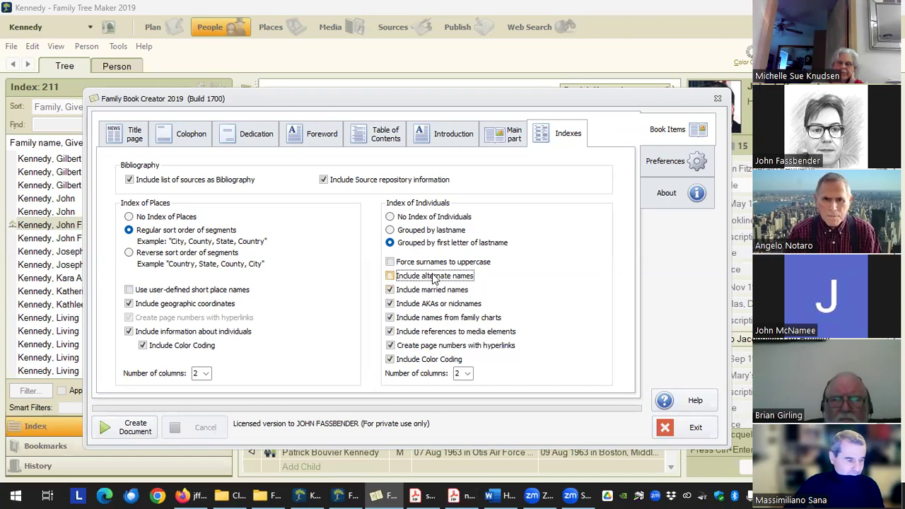
click(445, 305)
click(446, 277)
click(446, 304)
click(444, 277)
click(448, 305)
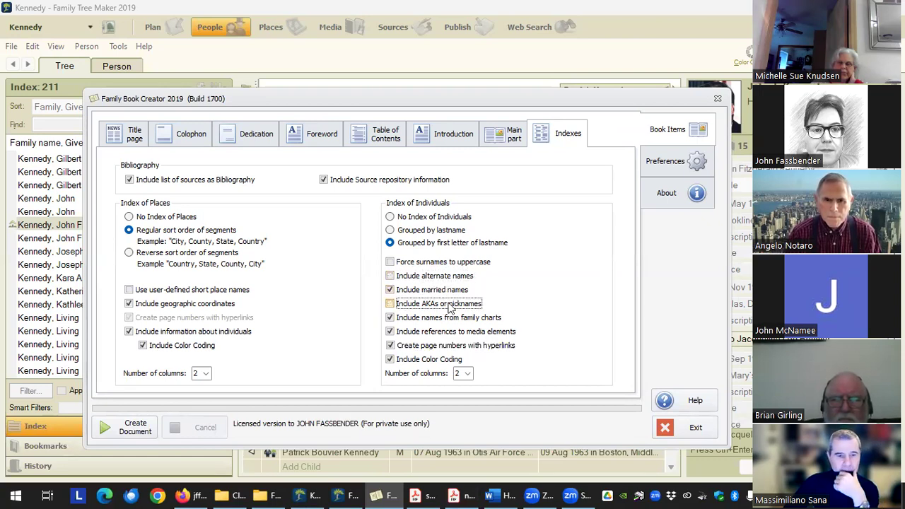
click(454, 278)
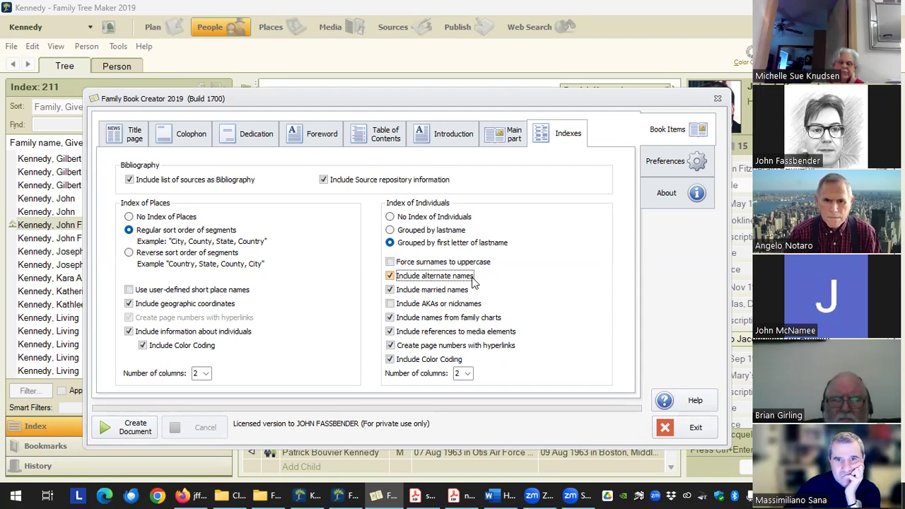
- Include AKAs or nicknames in the Index of Individuals, and keep PDF Document (PDF) as the file format in the general preferences
click(453, 306)
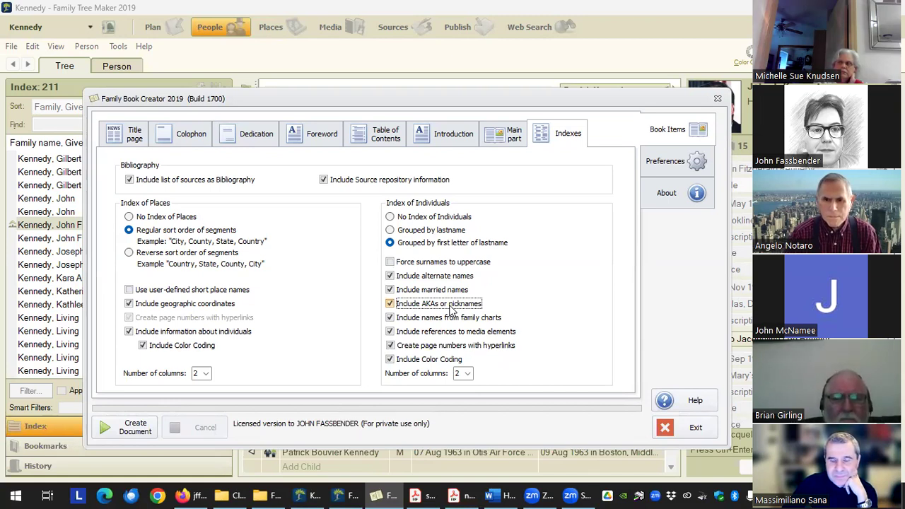
click(670, 162)
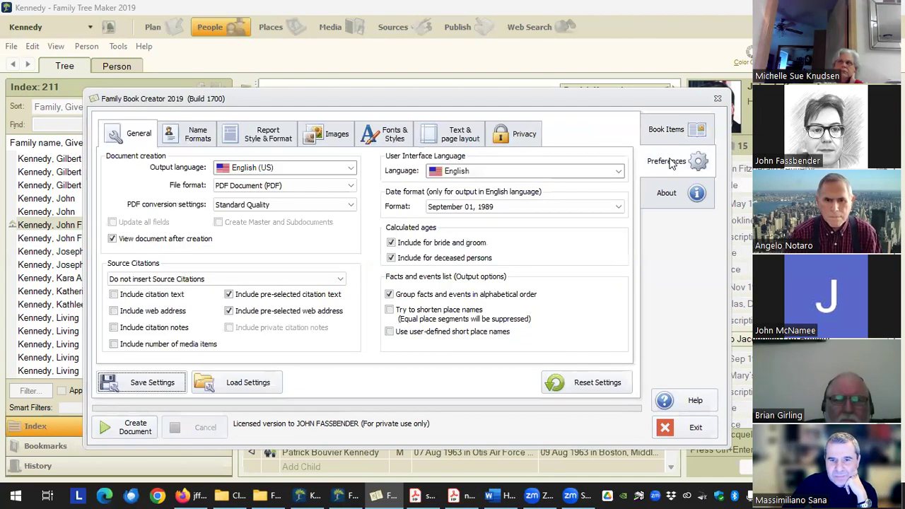
click(352, 186)
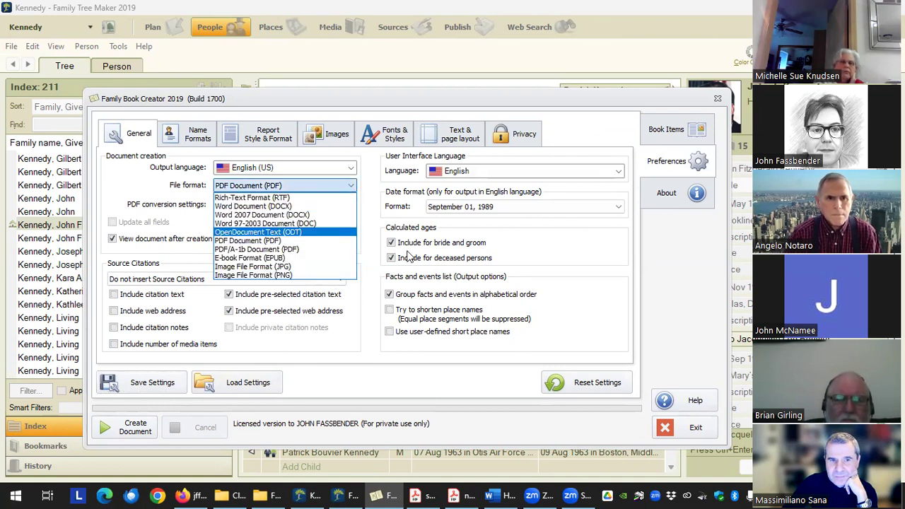
click(372, 246)
- View the FBC folder and the file types offered for saving the book settings, and leave without saving
click(170, 385)
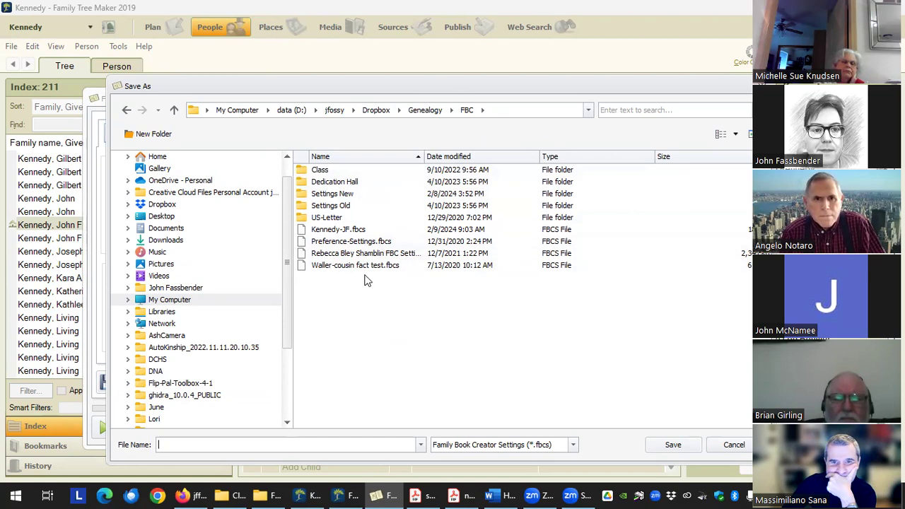
click(574, 444)
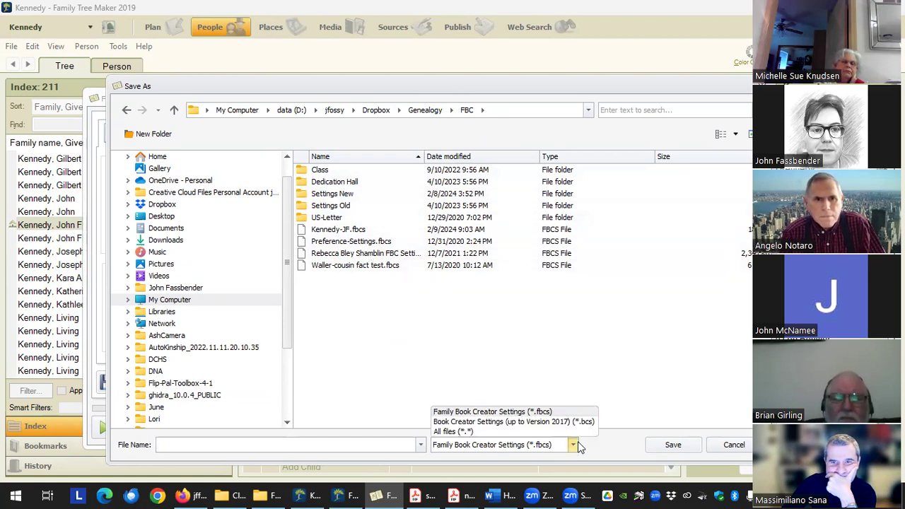
click(630, 376)
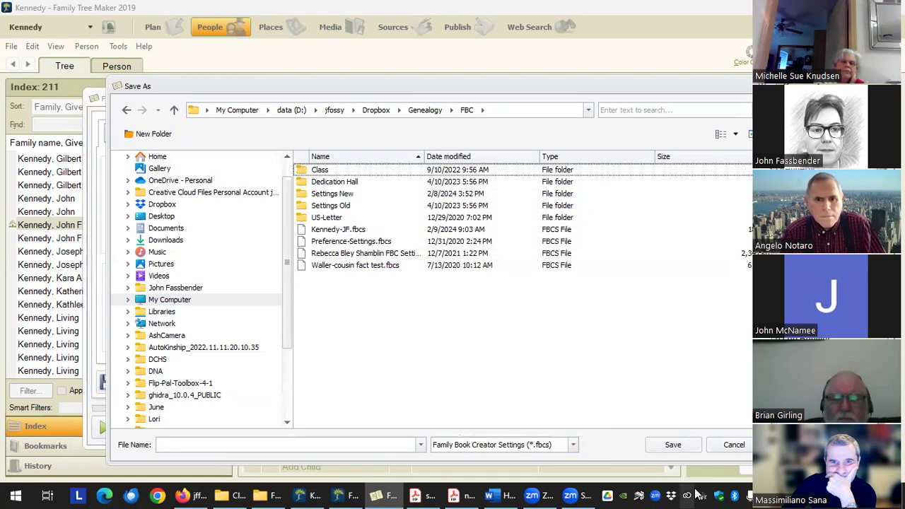
click(735, 444)
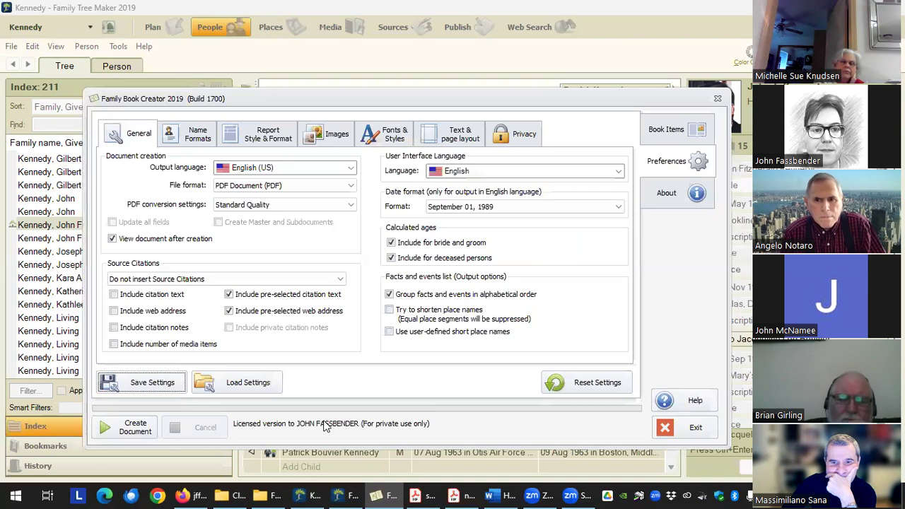
- Start creating the document and review its suggested file name and output file types, keeping PDF Document (*.pdf)
click(136, 427)
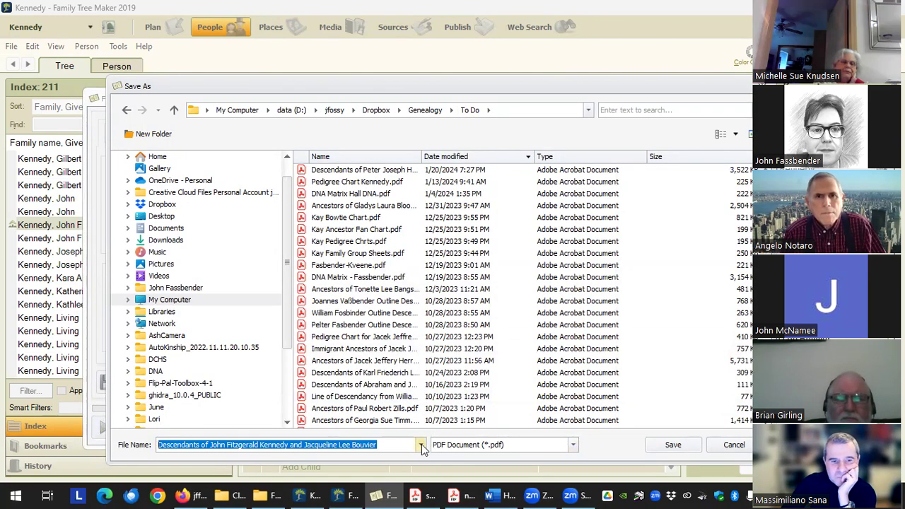
click(311, 445)
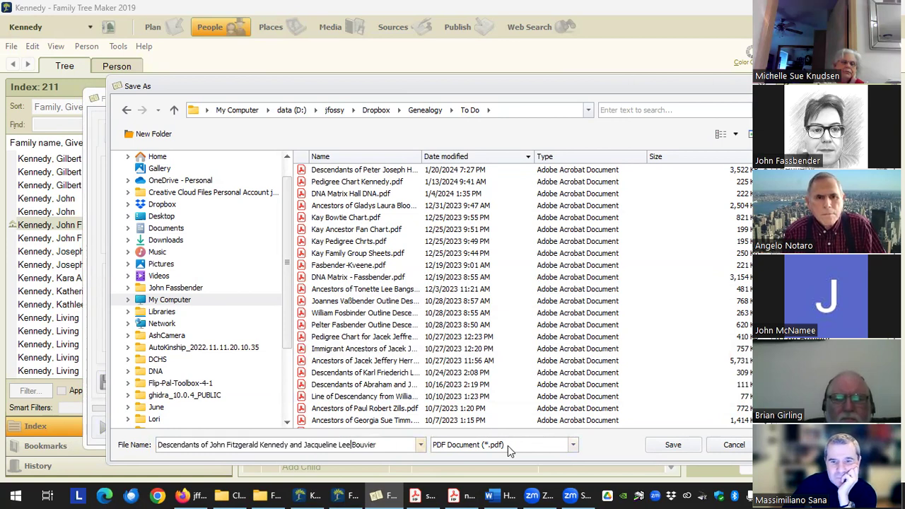
click(574, 445)
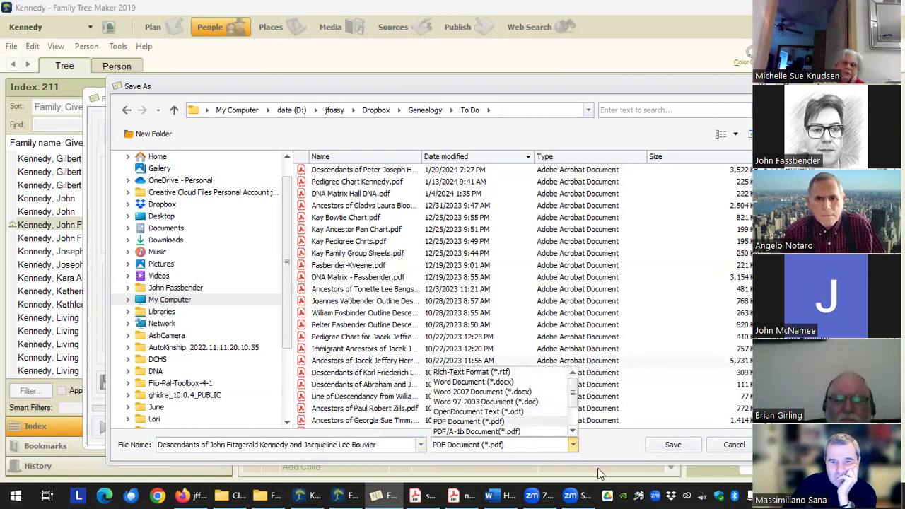
click(534, 422)
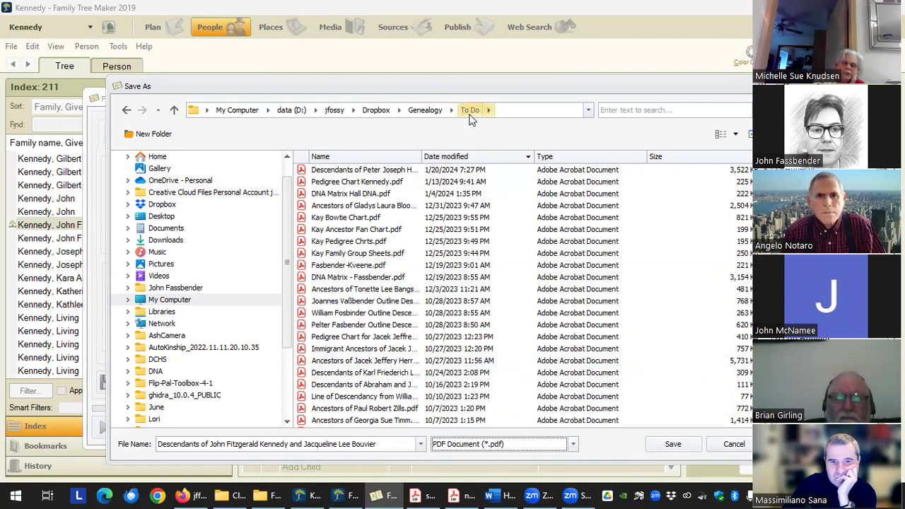
- Browse the Genealogy and Documents folders as possible save locations for the book, and cancel the document creation
click(425, 111)
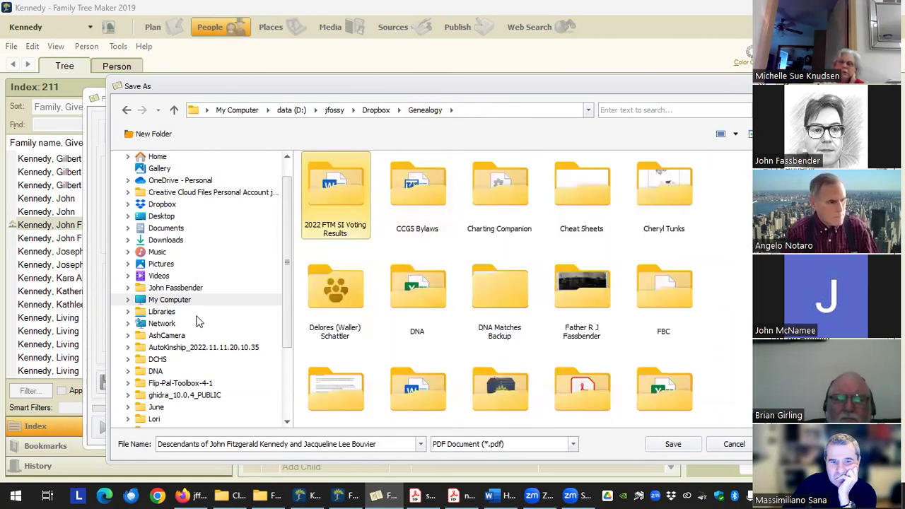
scroll(196, 319, up, 1)
click(166, 252)
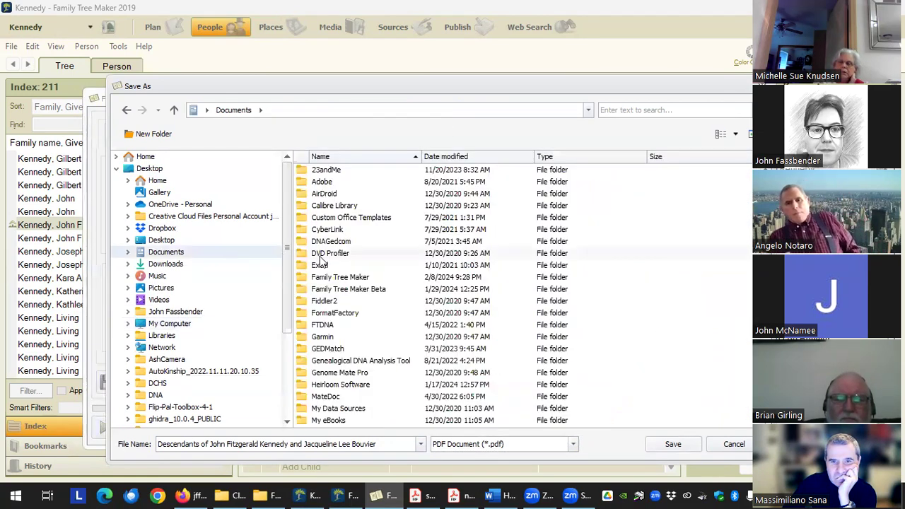
scroll(355, 347, down, 5)
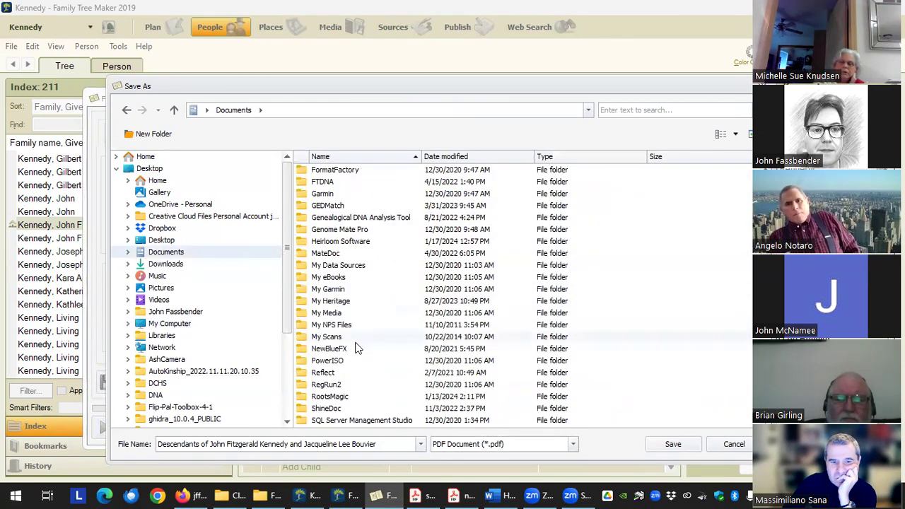
click(734, 445)
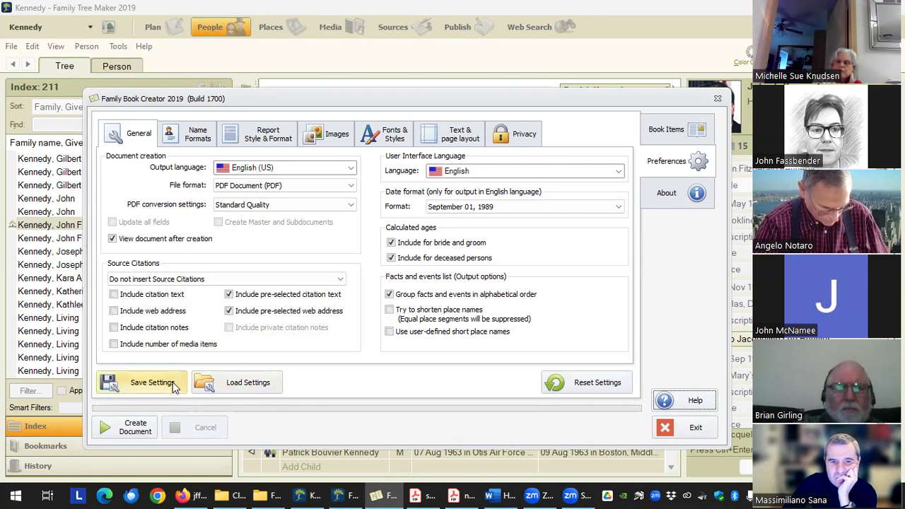
- Review the file formats offered when saving the created document once more, and cancel without saving
click(136, 428)
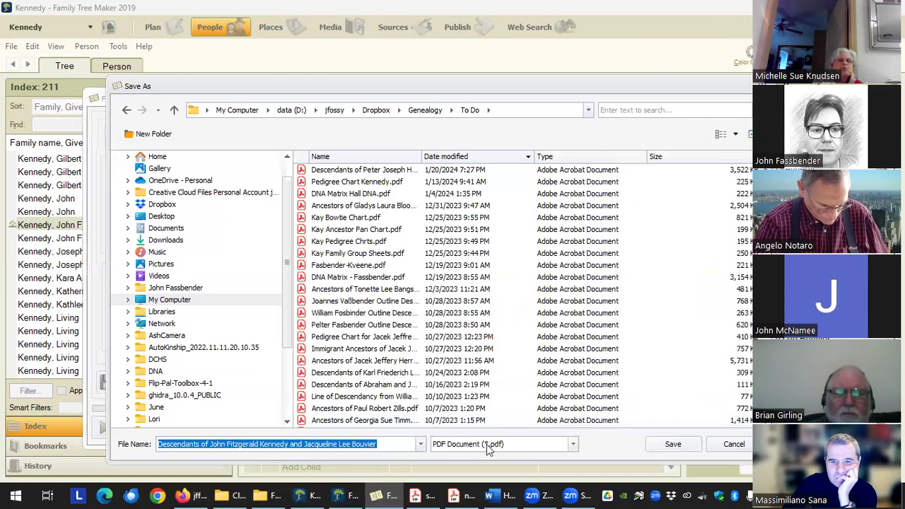
click(572, 444)
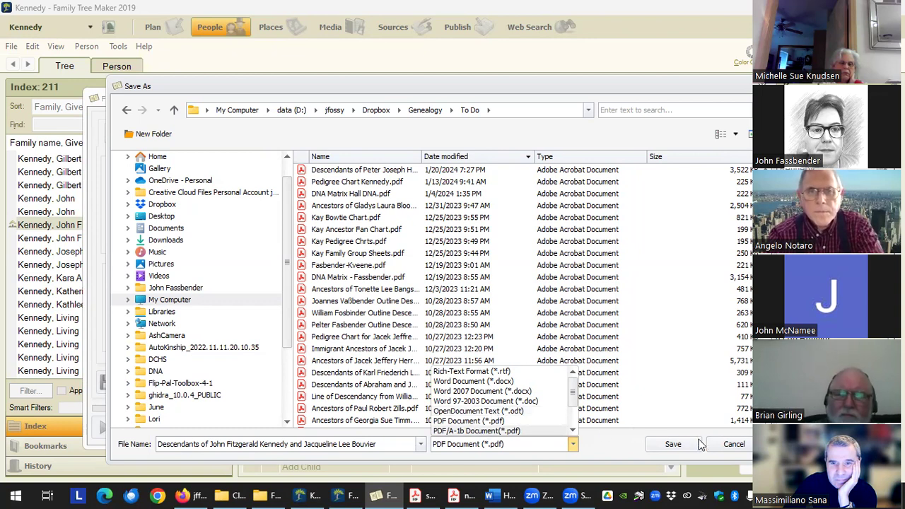
click(729, 446)
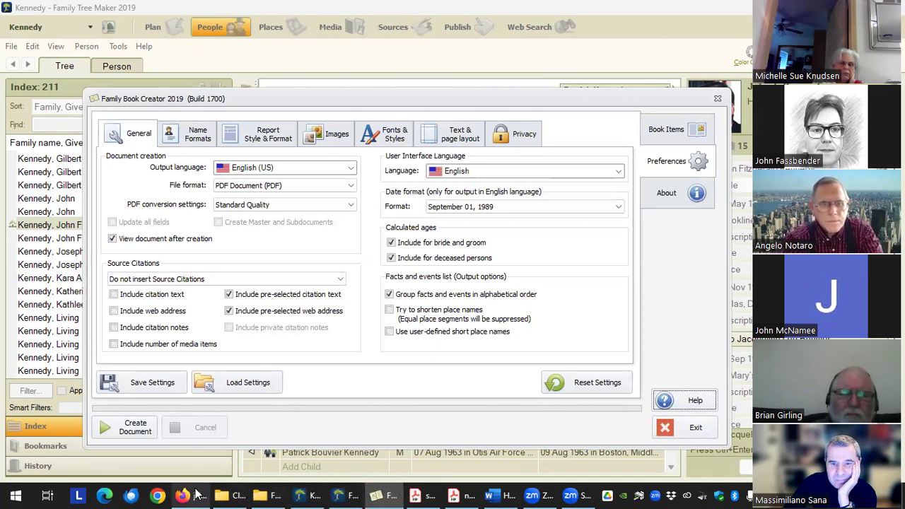
- Switch to Firefox and show the YouTube channel's videos and the Family Book Creator Users group post linking to them
mouse_move(196, 494)
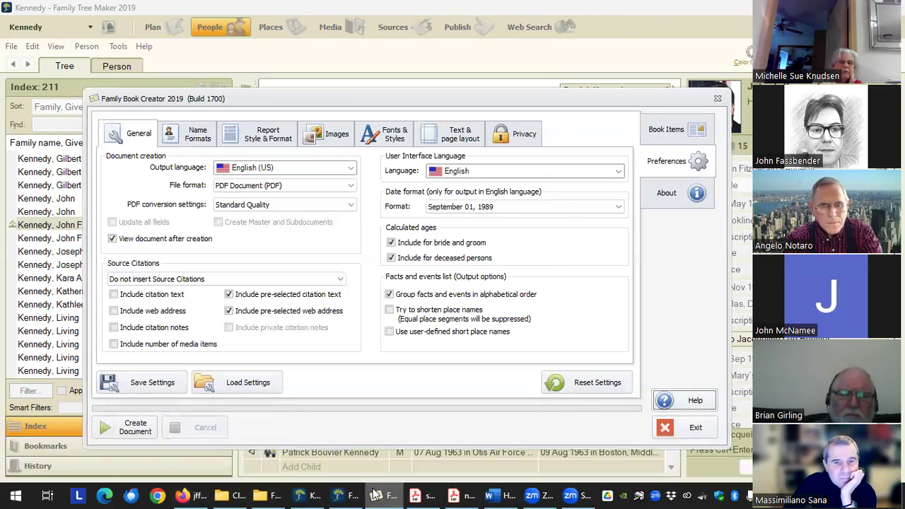
mouse_move(467, 494)
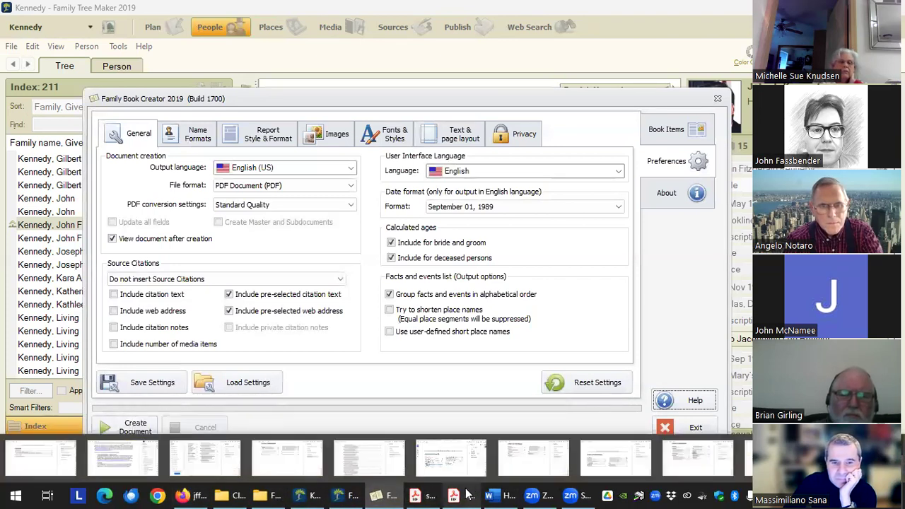
click(188, 495)
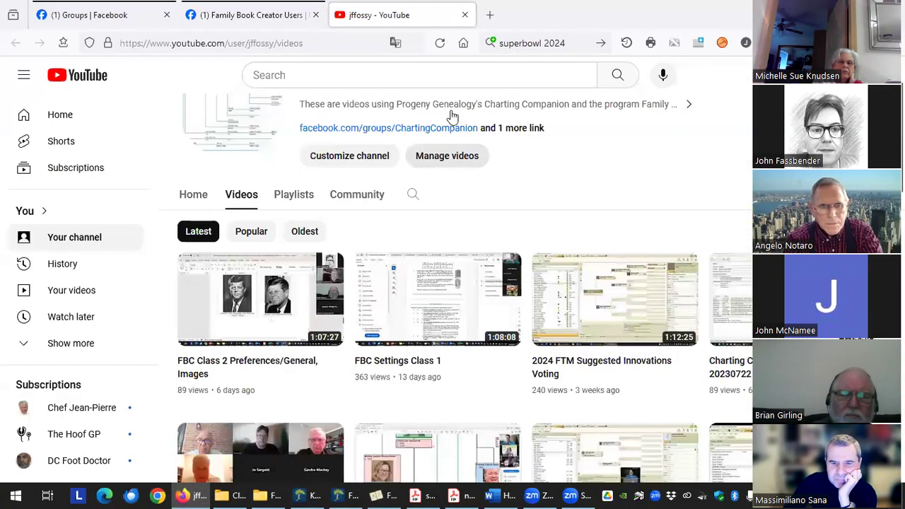
click(251, 15)
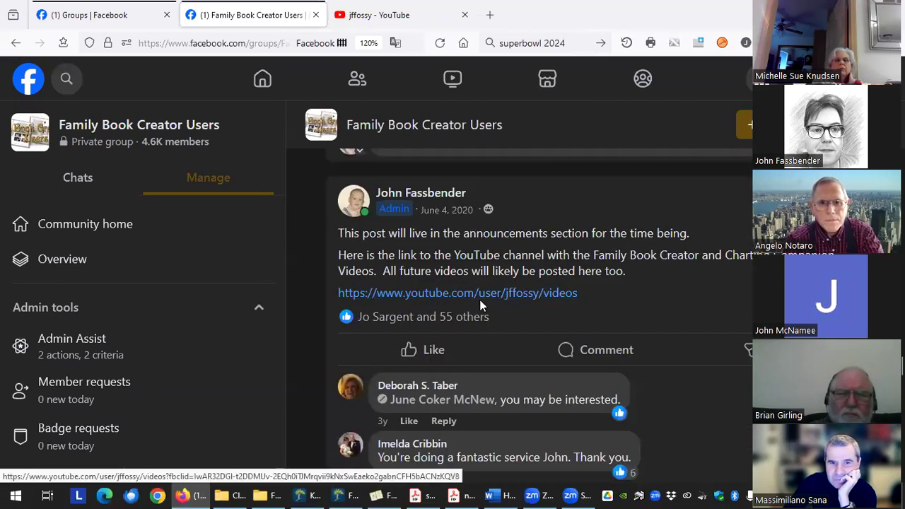
- Switch to the Family Book Creator 2019 Windows user guide PDF and examine the preface's users group and YouTube resource links
click(440, 494)
click(431, 493)
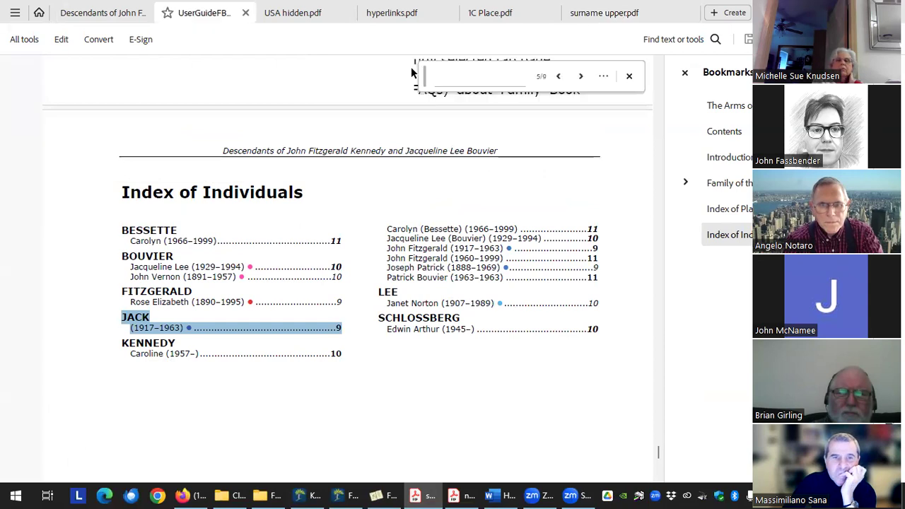
scroll(495, 277, up, 1)
scroll(488, 277, down, 1)
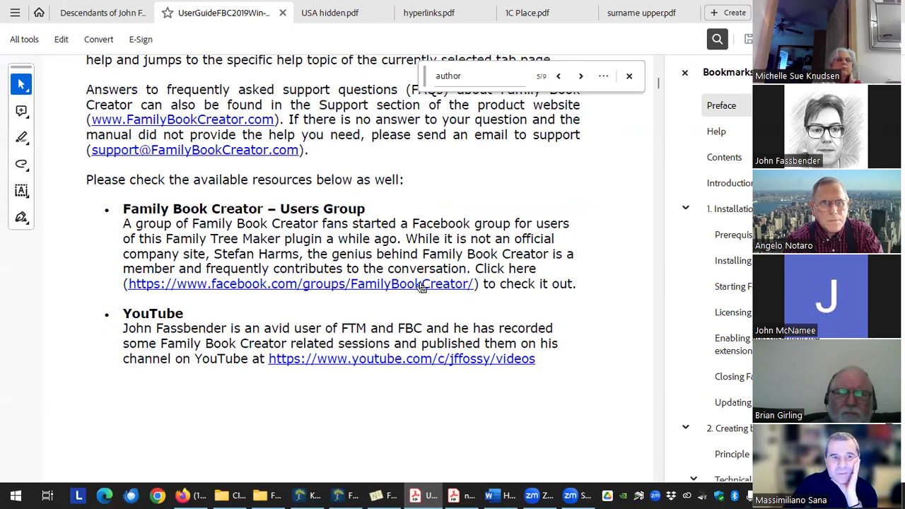
scroll(426, 288, up, 4)
scroll(425, 290, down, 5)
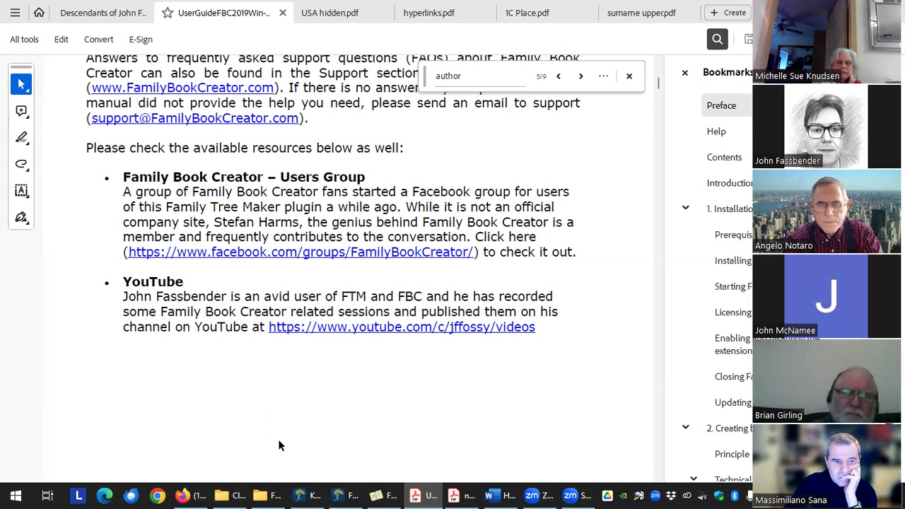
drag(552, 329, 573, 343)
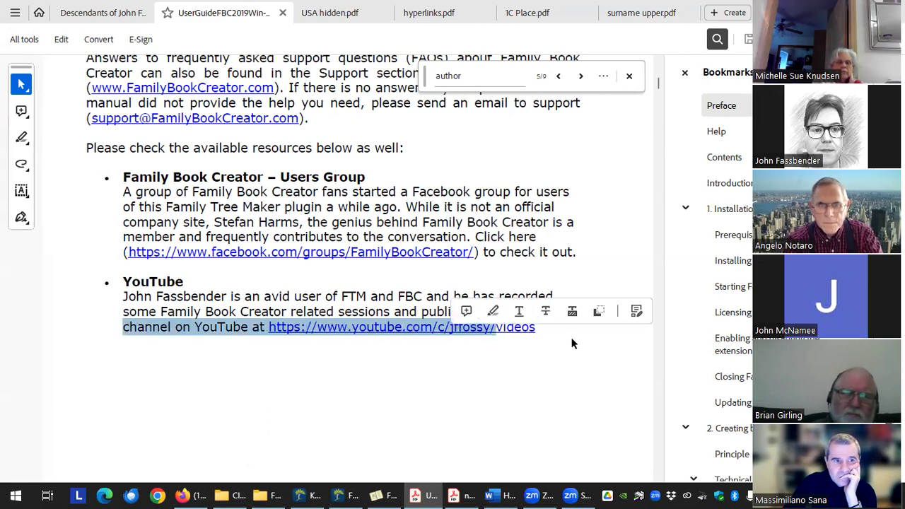
click(566, 343)
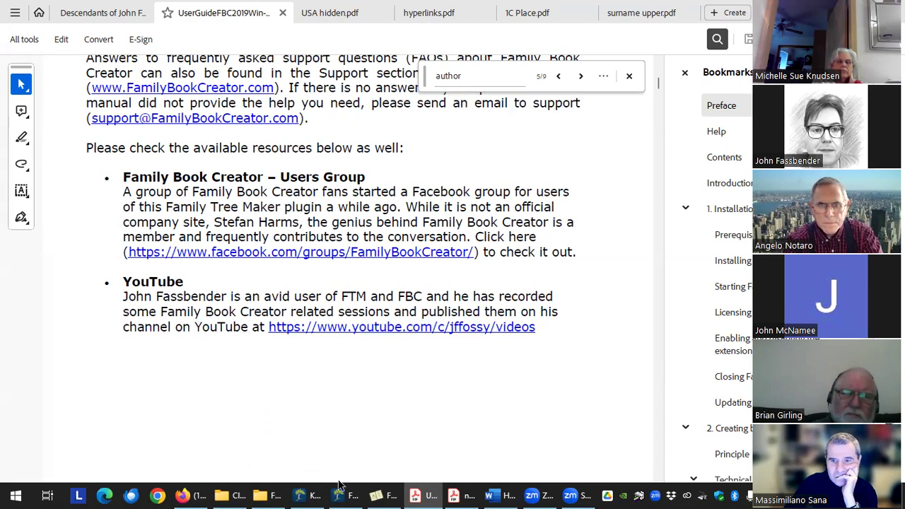
- Switch back to Firefox and show the YouTube channel's list of latest class videos
mouse_move(386, 495)
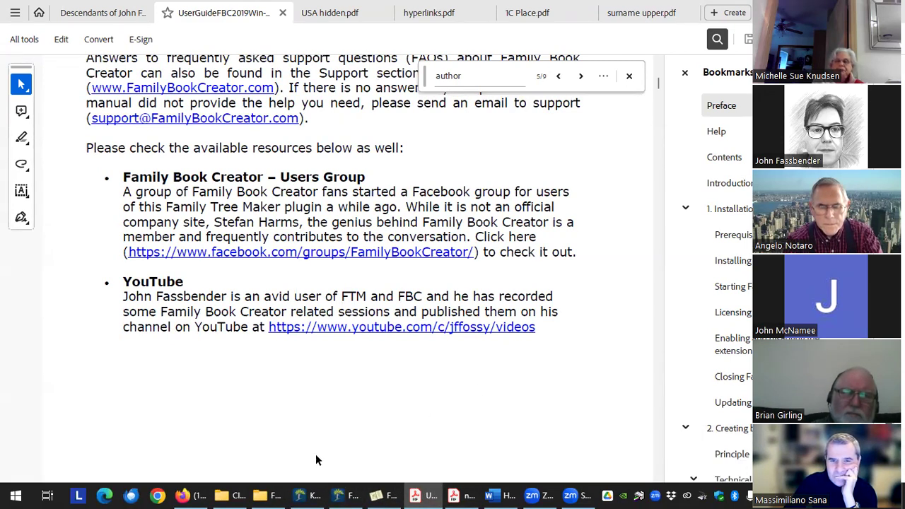
click(205, 495)
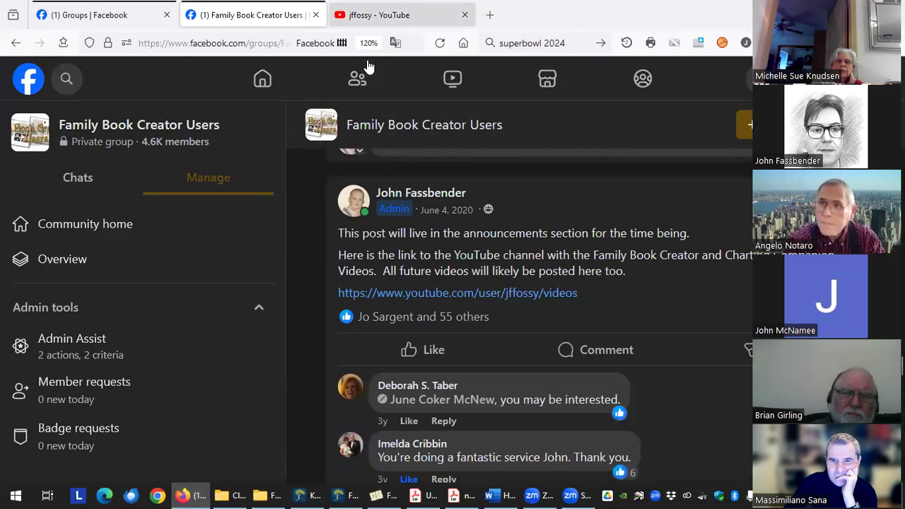
click(375, 14)
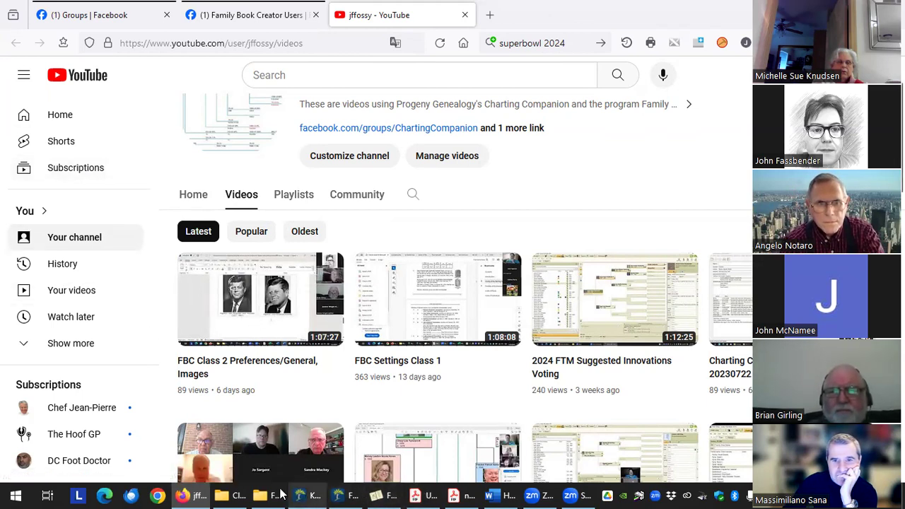
- Return to the index options in Family Book Creator, and bring up the Family Book Creator folder in File Explorer
mouse_move(391, 493)
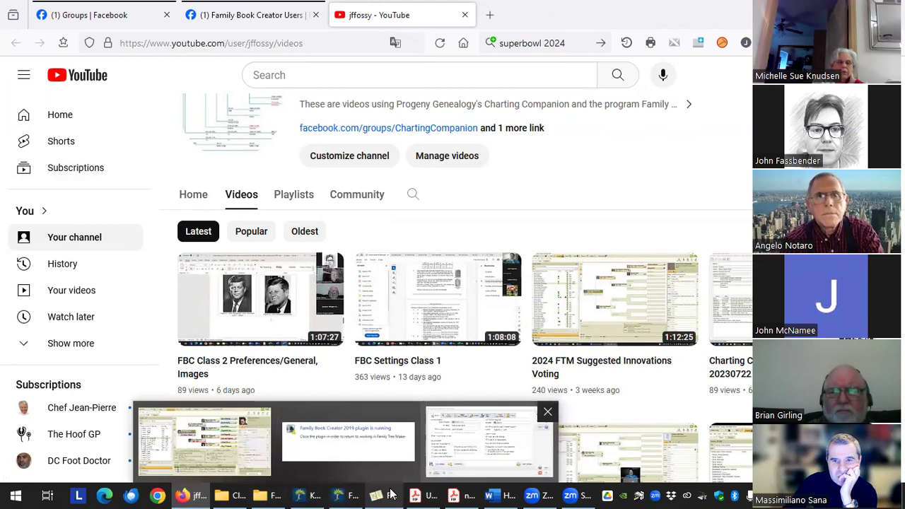
click(488, 442)
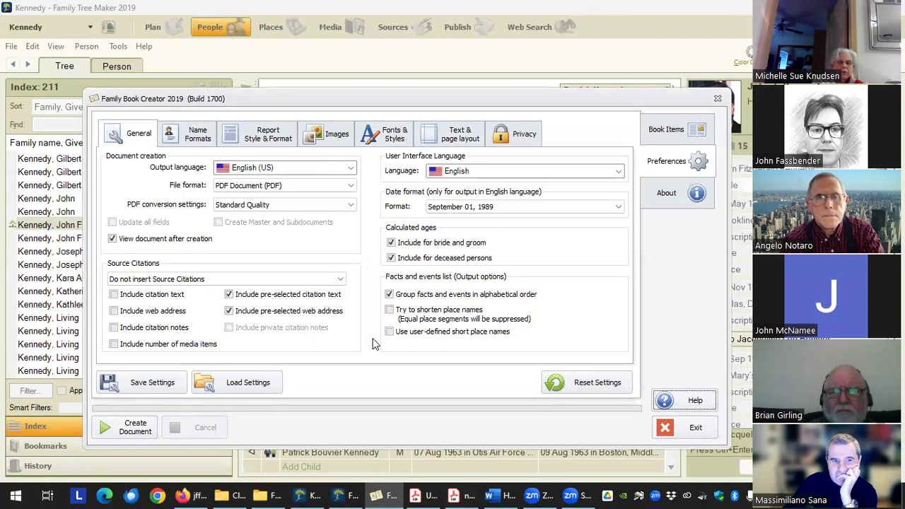
click(696, 129)
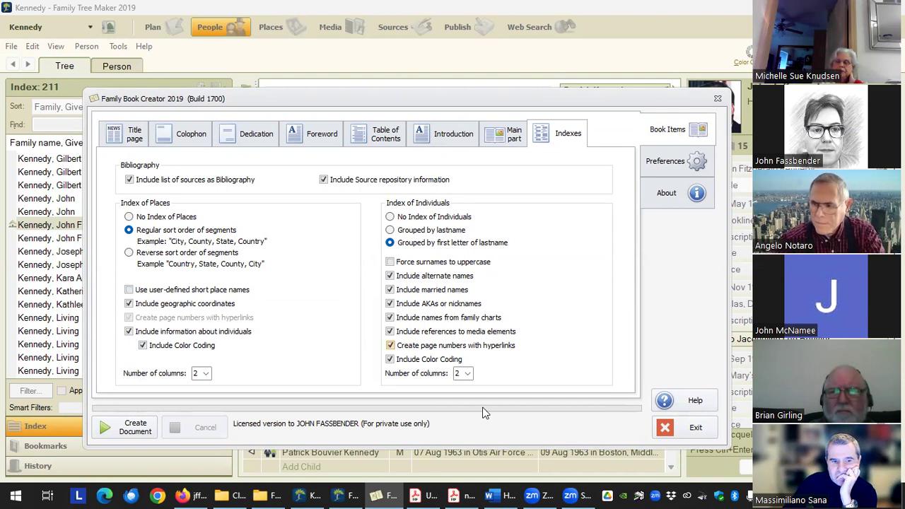
mouse_move(269, 495)
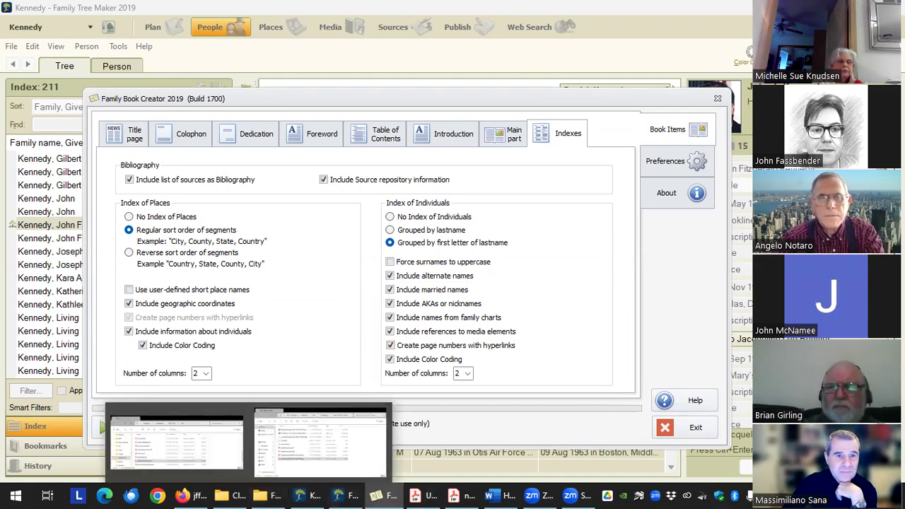
click(263, 492)
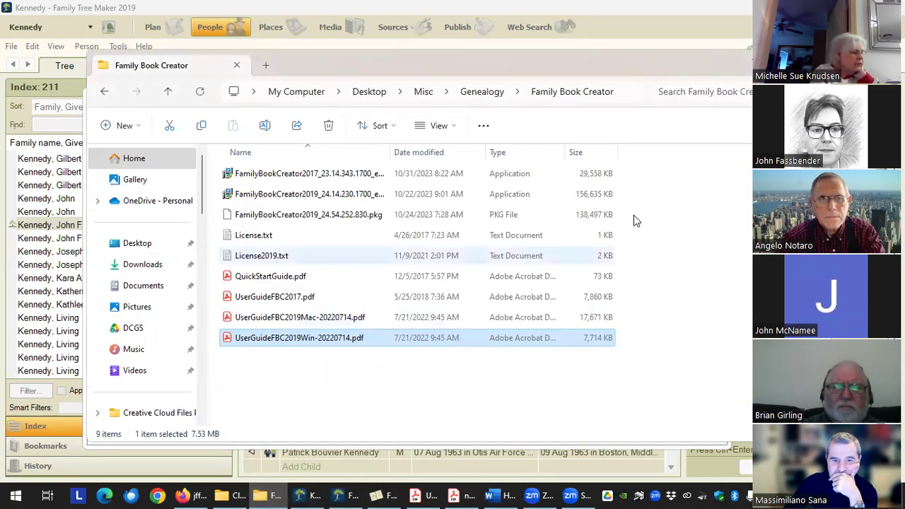
- Close the Family Book Creator folder, open FBC Class Schedule.xlsx from the FBC Class folder, and select the 9-Feb and 16-Feb class descriptions
key(ctrl+w)
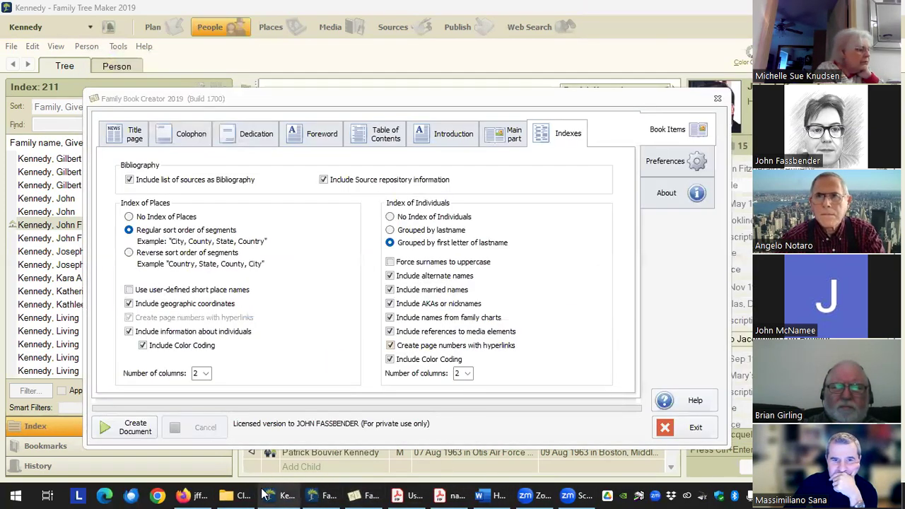
click(238, 495)
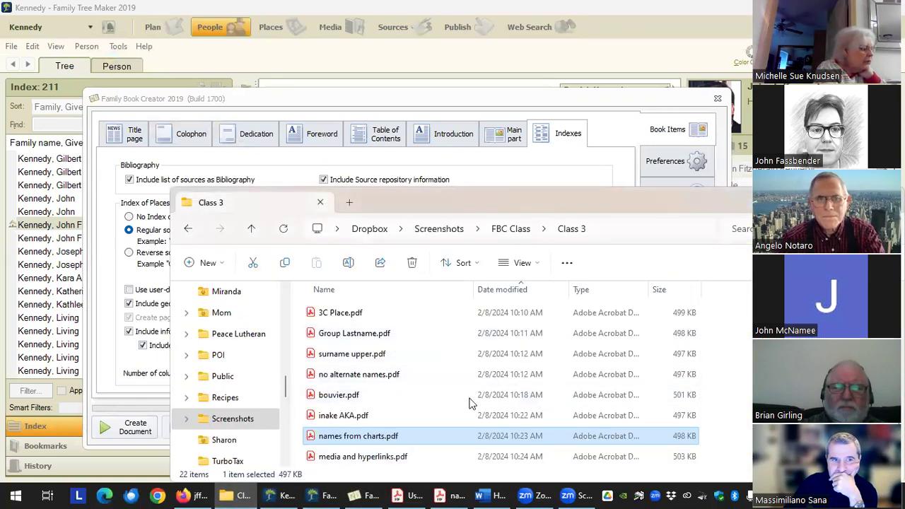
click(512, 229)
click(377, 434)
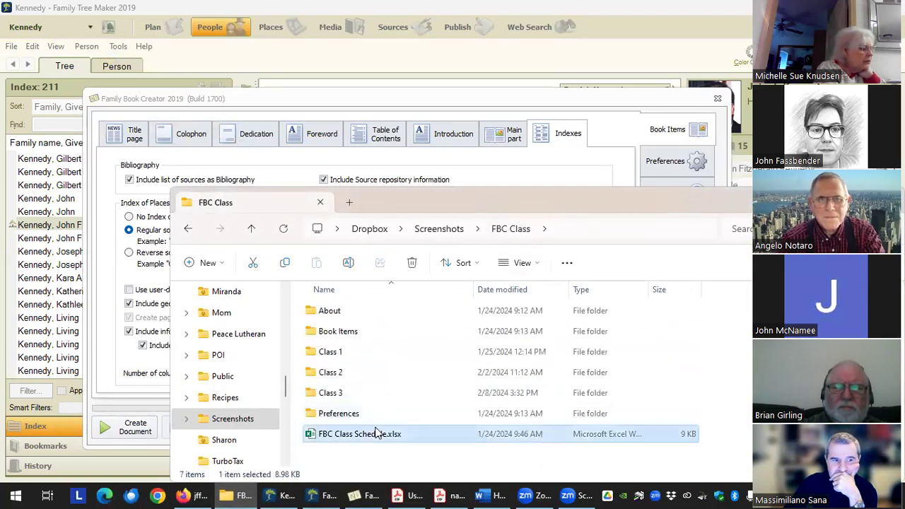
double_click(377, 433)
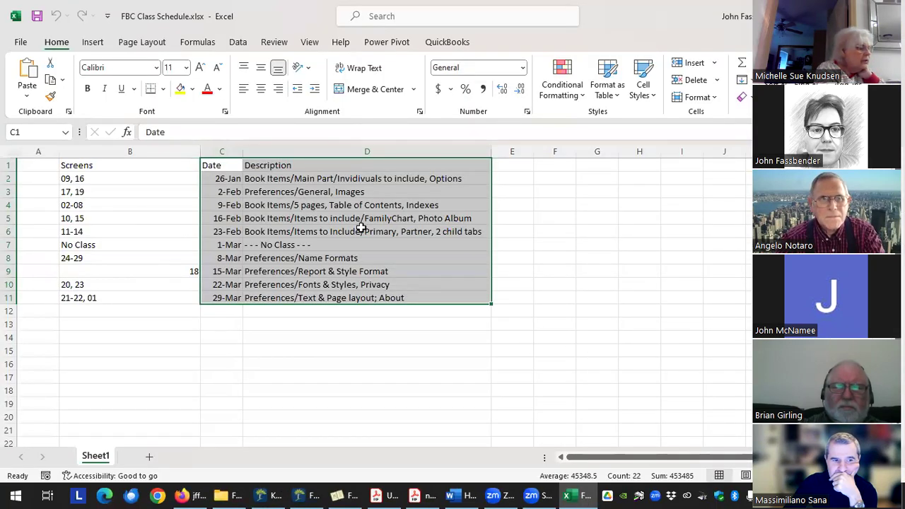
click(380, 206)
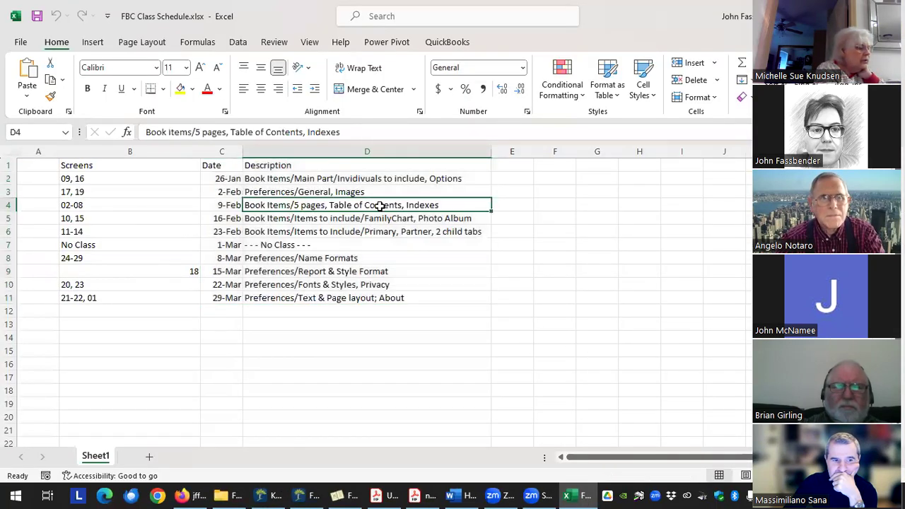
click(332, 221)
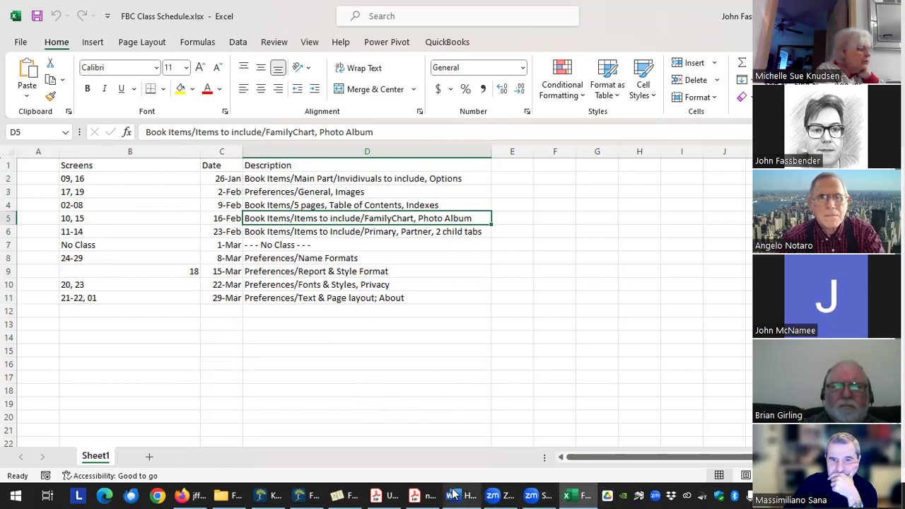
- Switch to Family Book Creator and show the Family chart and Photo Album settings among the main part's items to include, rechecking the class schedule
click(354, 495)
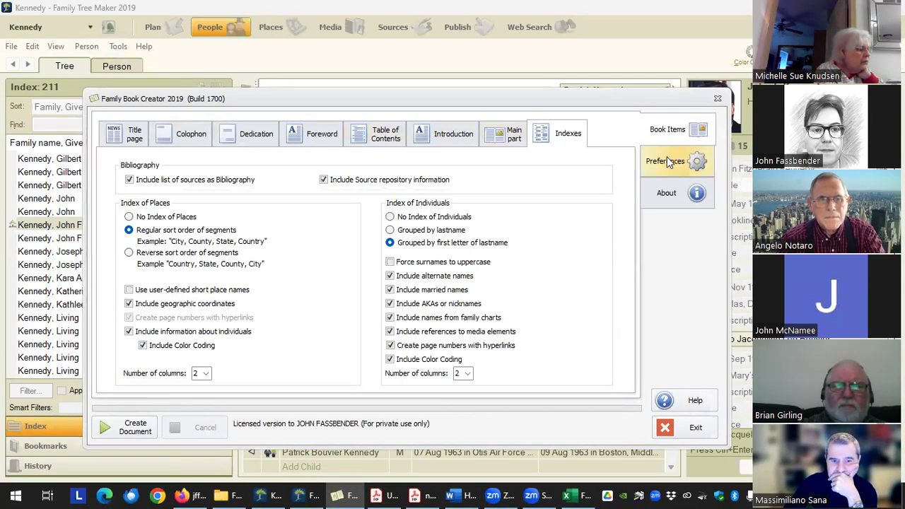
click(507, 138)
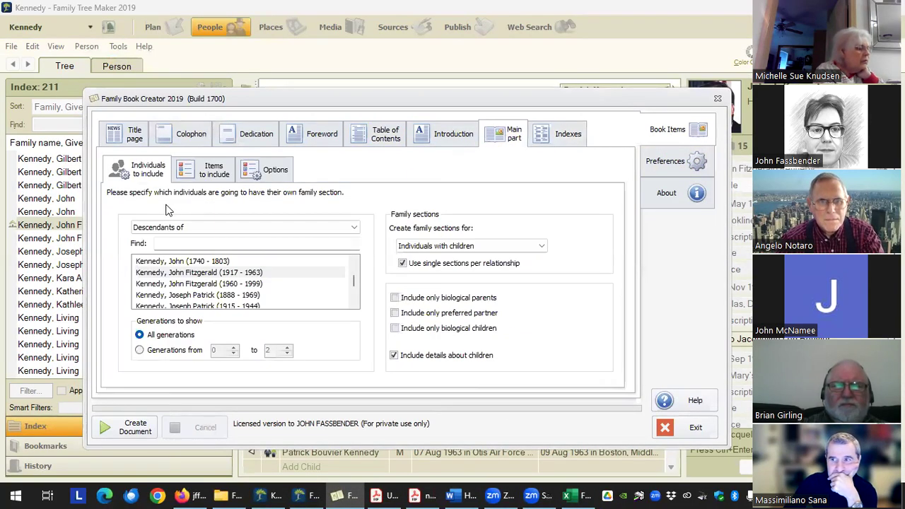
click(213, 170)
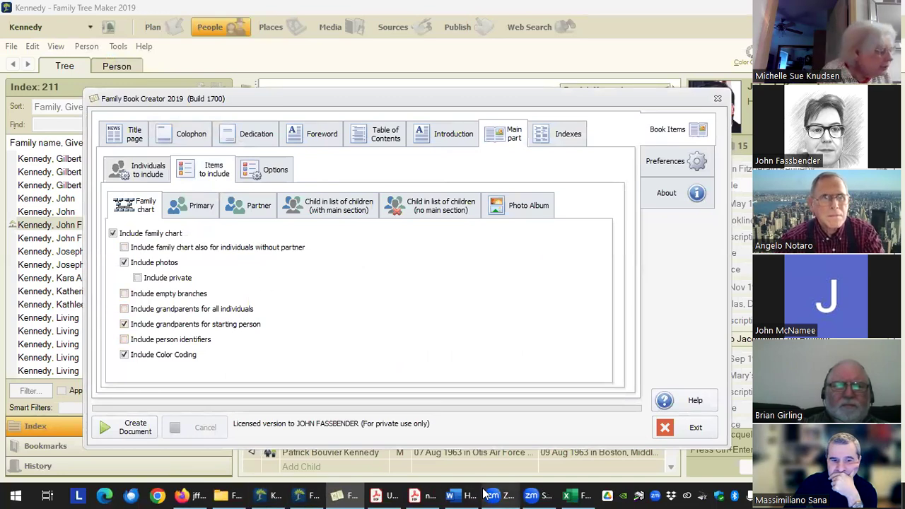
click(565, 495)
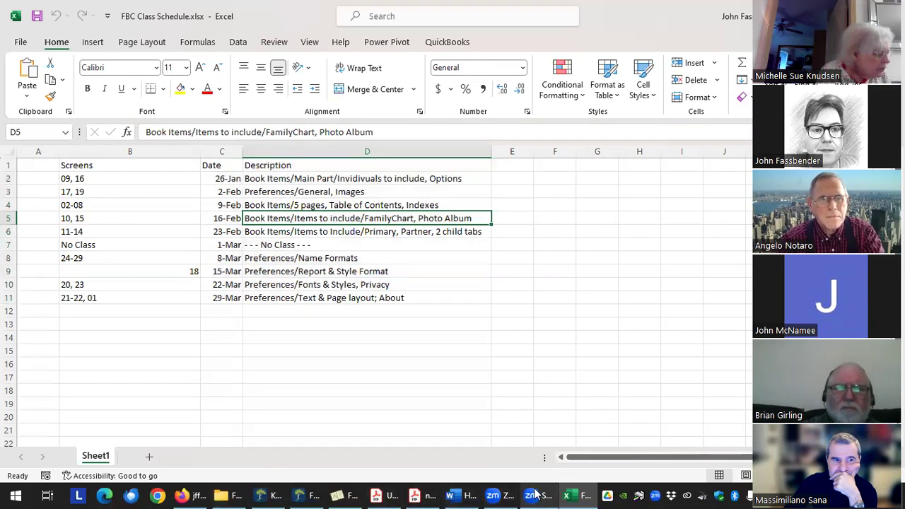
click(357, 495)
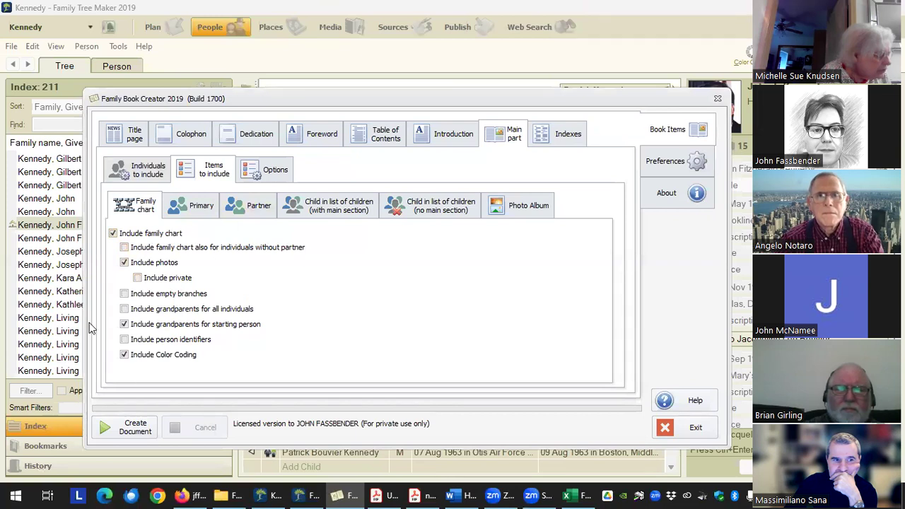
click(515, 210)
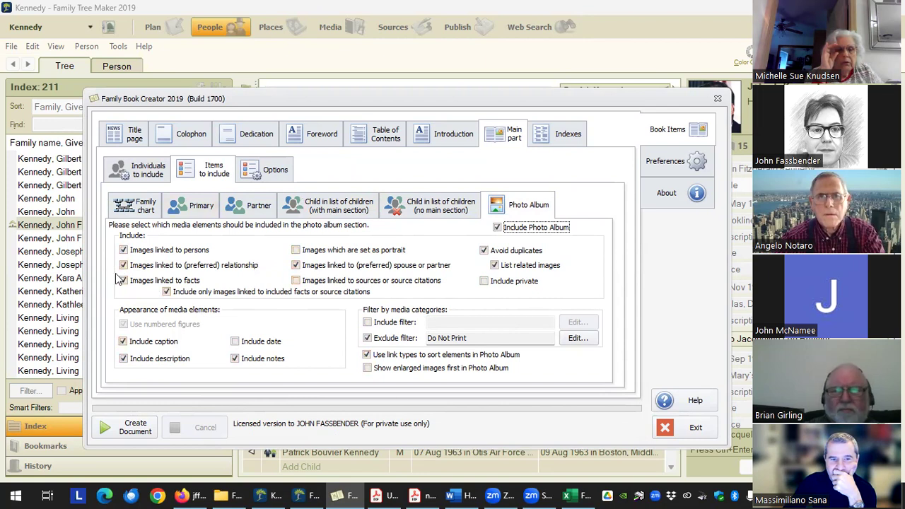
click(142, 206)
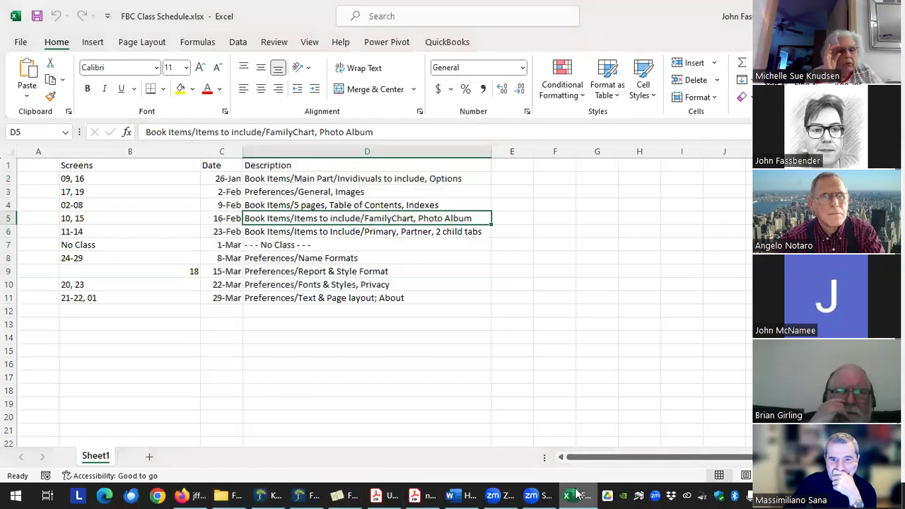
- Switch to the class schedule in Excel, select the 23-Feb class description, and return to Family Book Creator
click(572, 495)
click(367, 232)
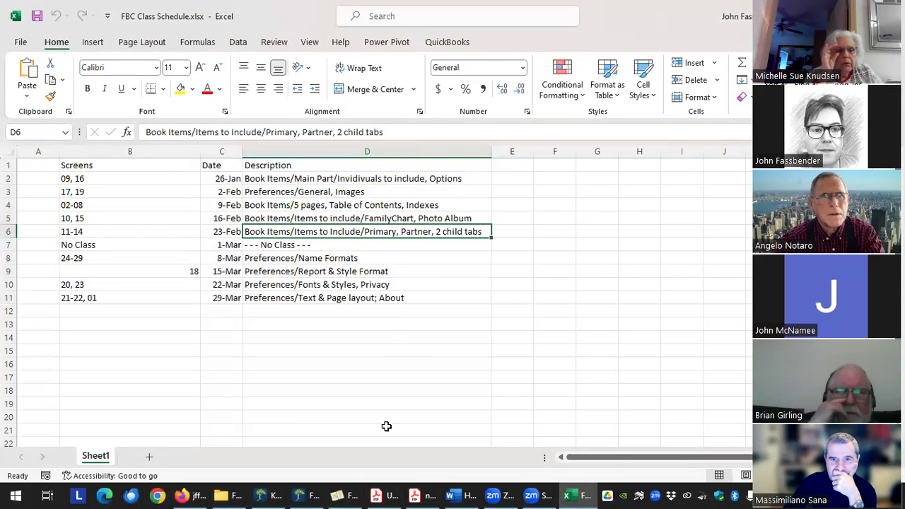
click(353, 494)
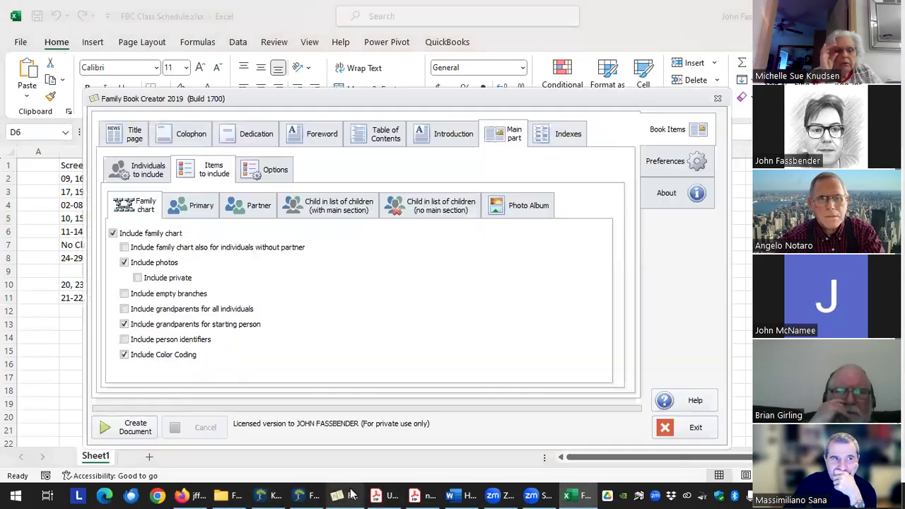
- Examine the Primary, Partner and two Child in list of children settings among the main part's items to include
click(201, 204)
click(244, 206)
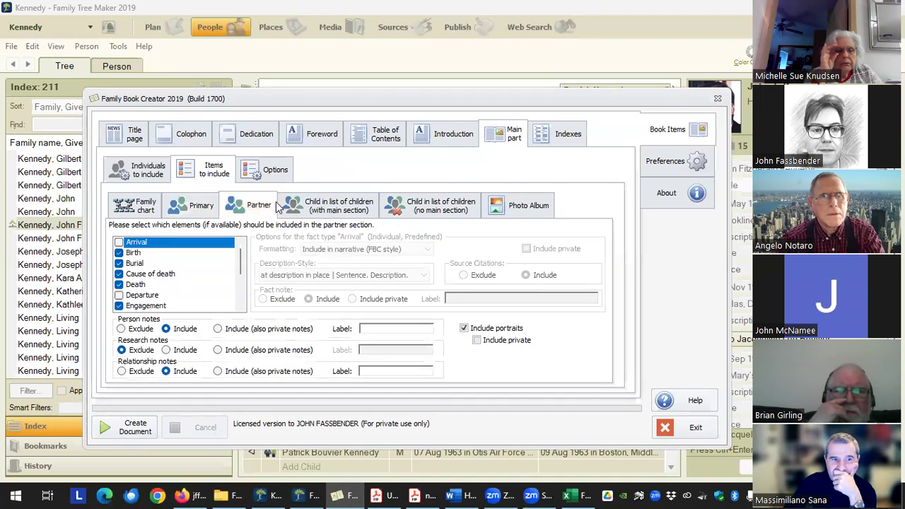
click(318, 207)
click(411, 206)
click(309, 213)
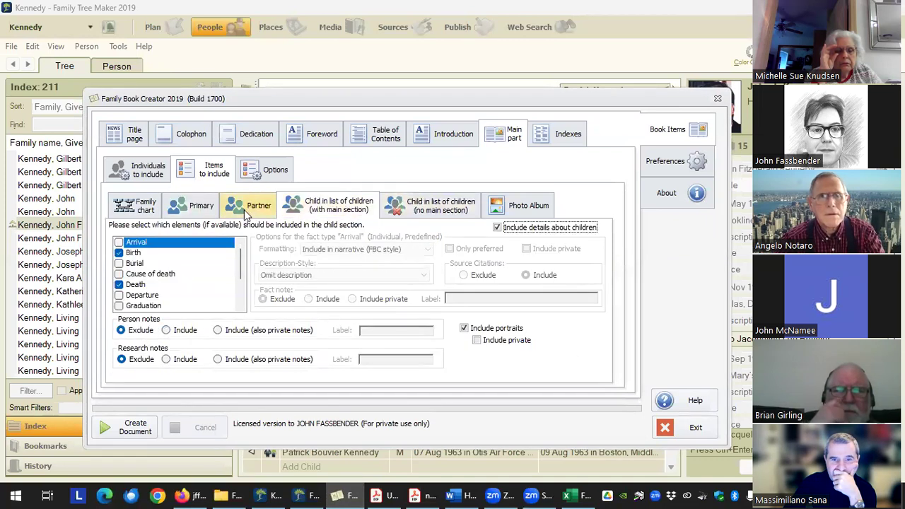
click(247, 207)
click(190, 213)
click(246, 206)
click(345, 203)
click(417, 207)
click(333, 207)
click(251, 207)
click(194, 207)
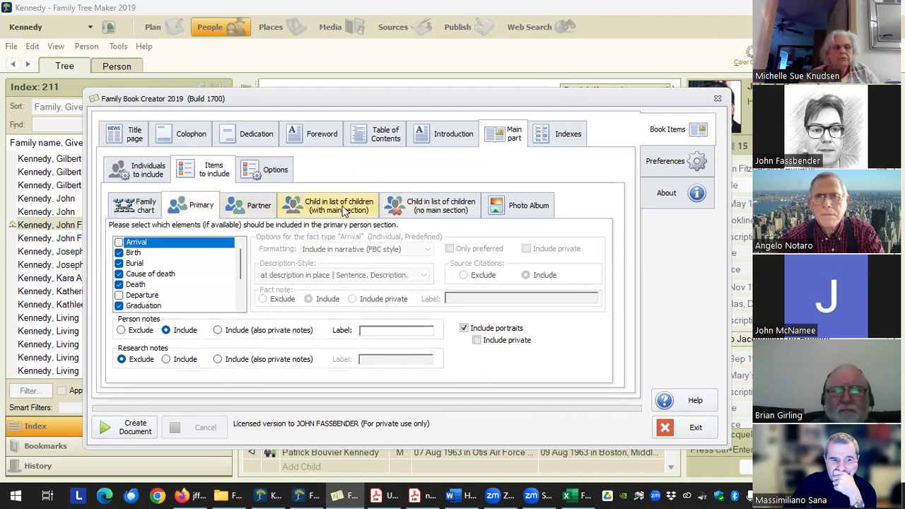
click(336, 207)
click(424, 206)
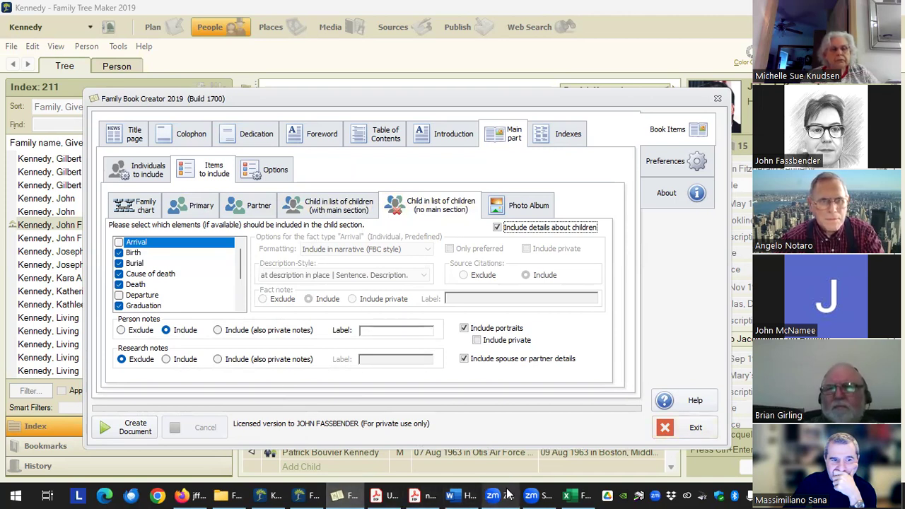
mouse_move(586, 495)
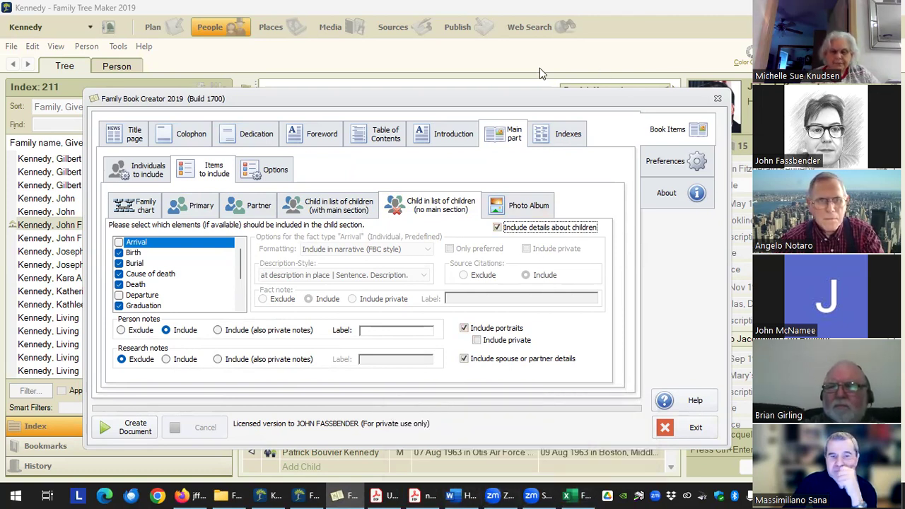
click(495, 64)
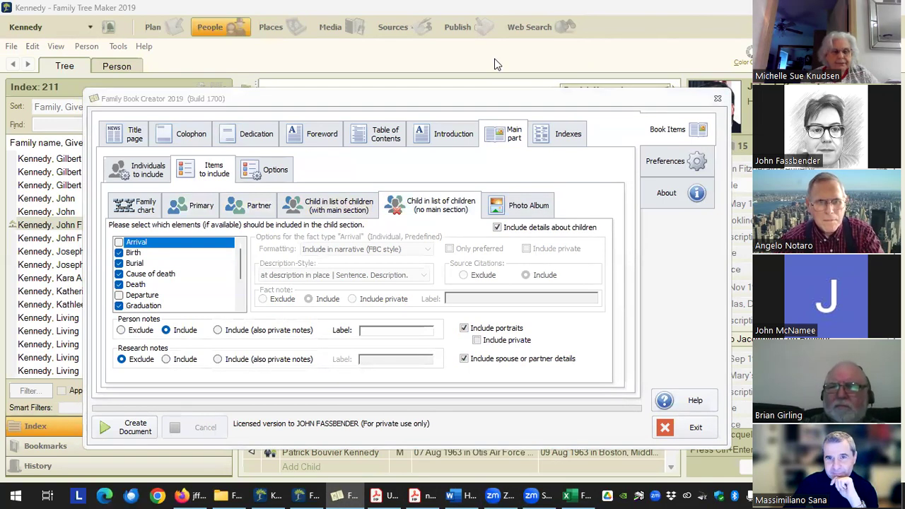